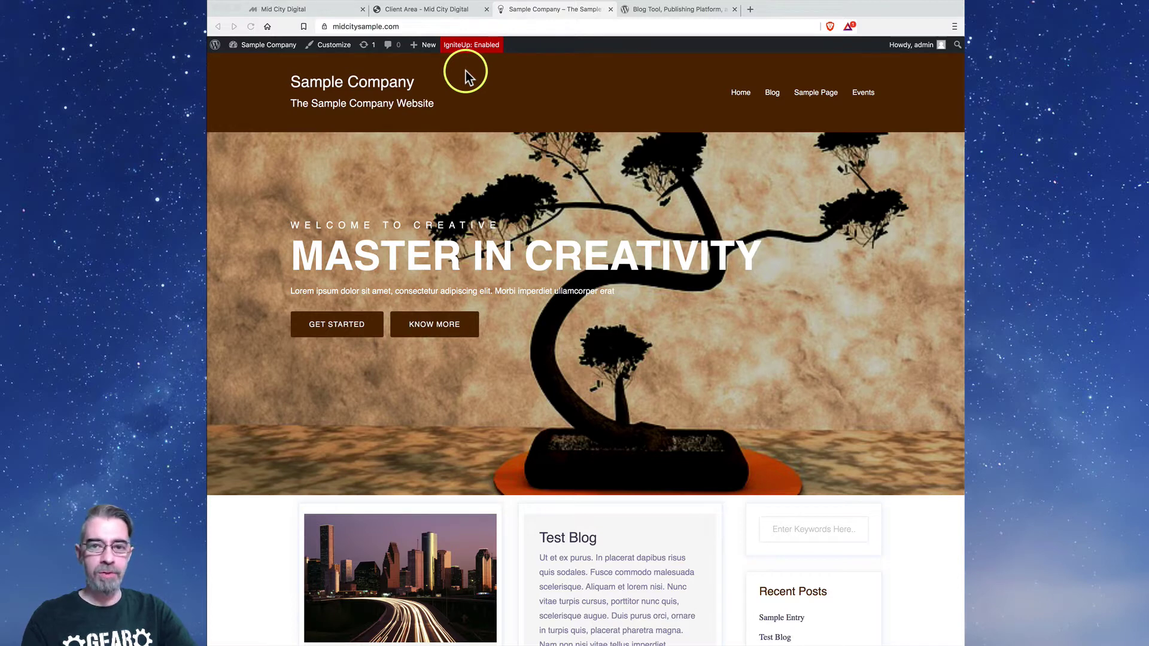
- From the Mid City Digital client area, log in to cPanel for the midcitysample.com hosting service
left_click(430, 10)
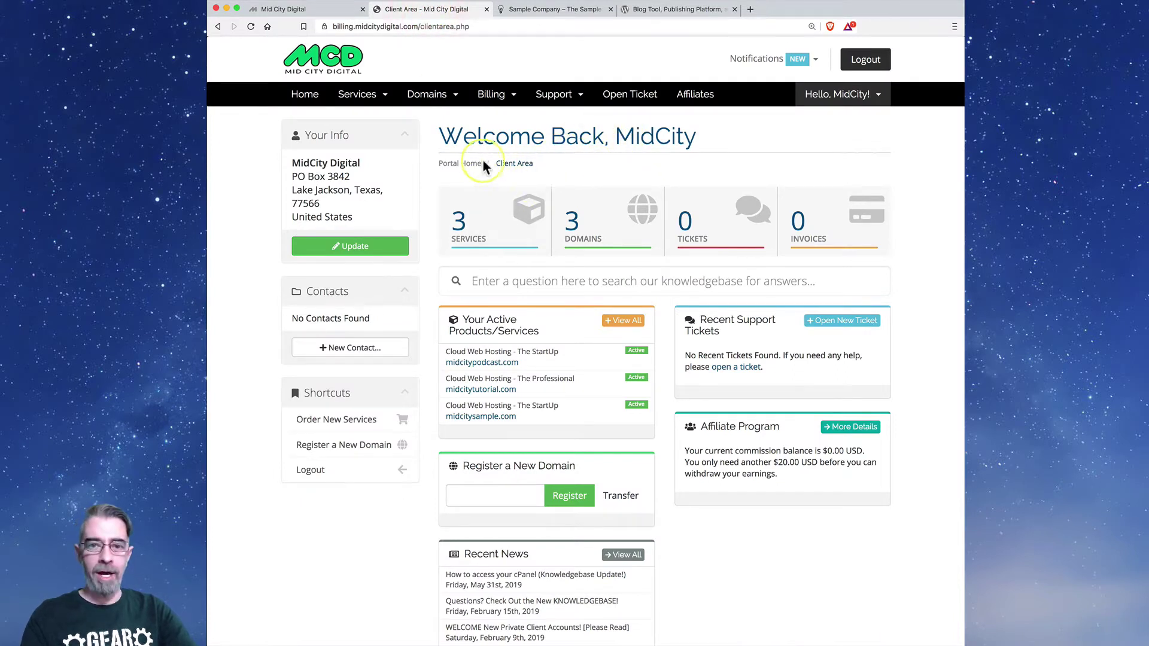
left_click(490, 234)
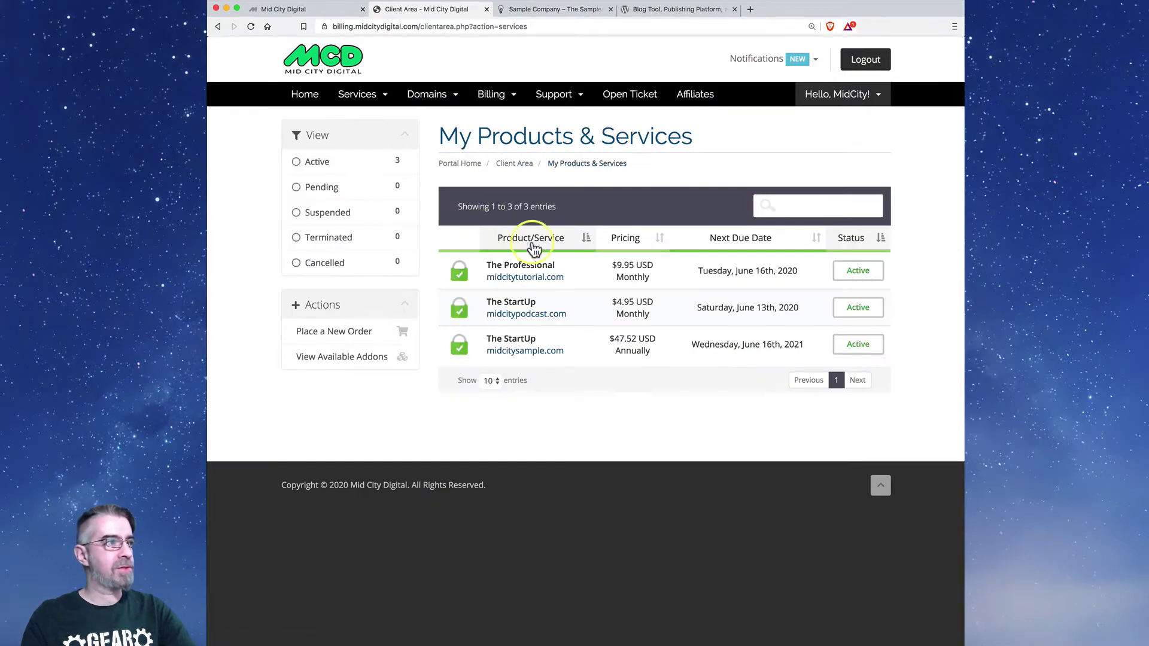
left_click(584, 349)
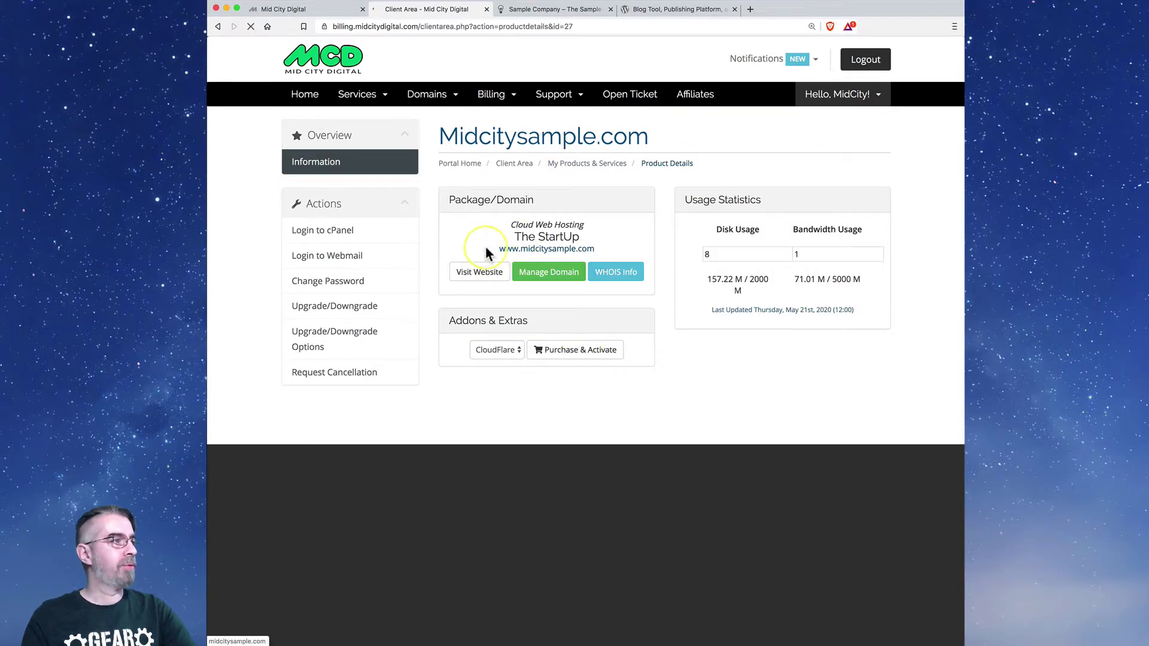
left_click(359, 231)
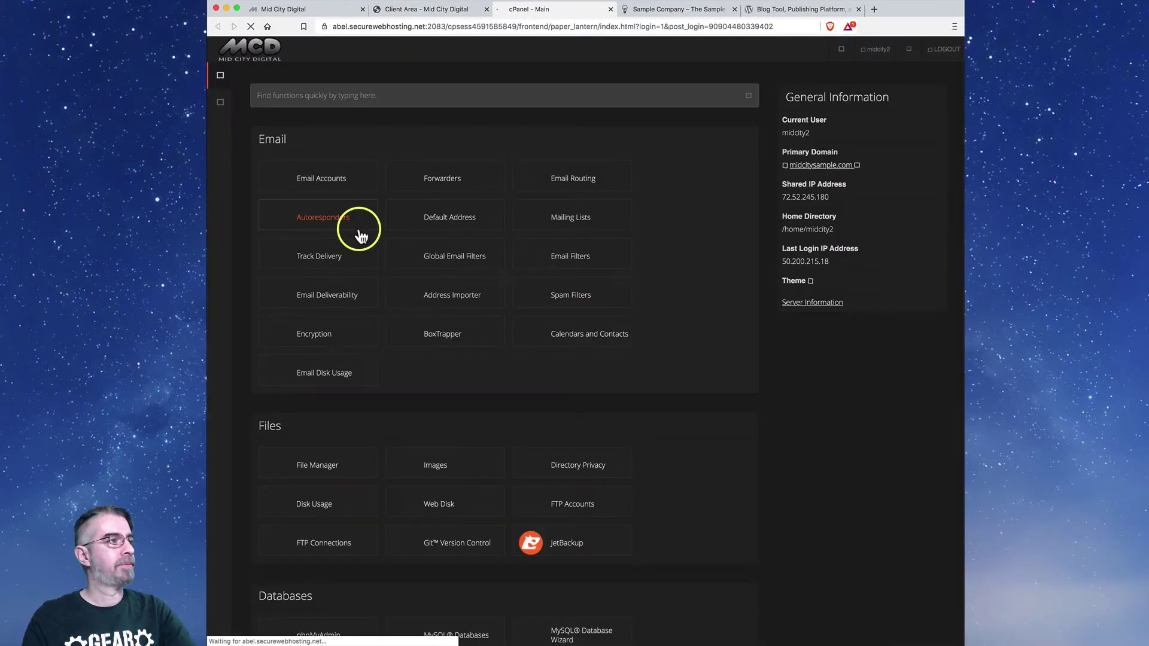
- Open the WordPress script page of the Softaculous Apps Installer in cPanel
scroll(385, 223, "down", 7)
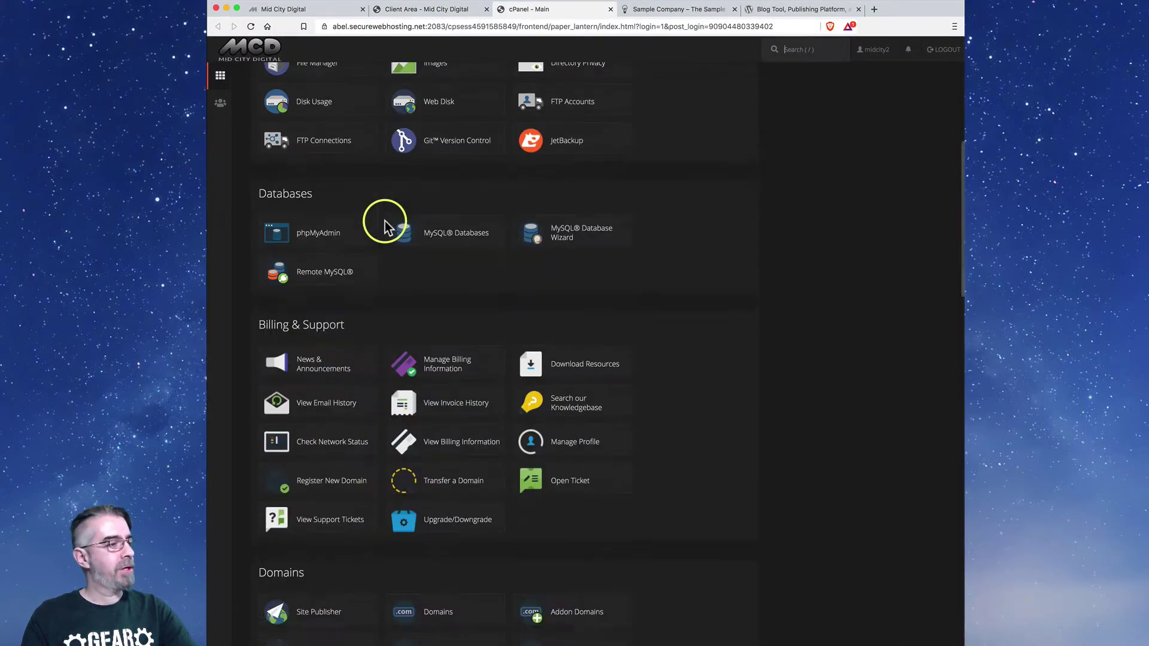
scroll(385, 222, "down", 20)
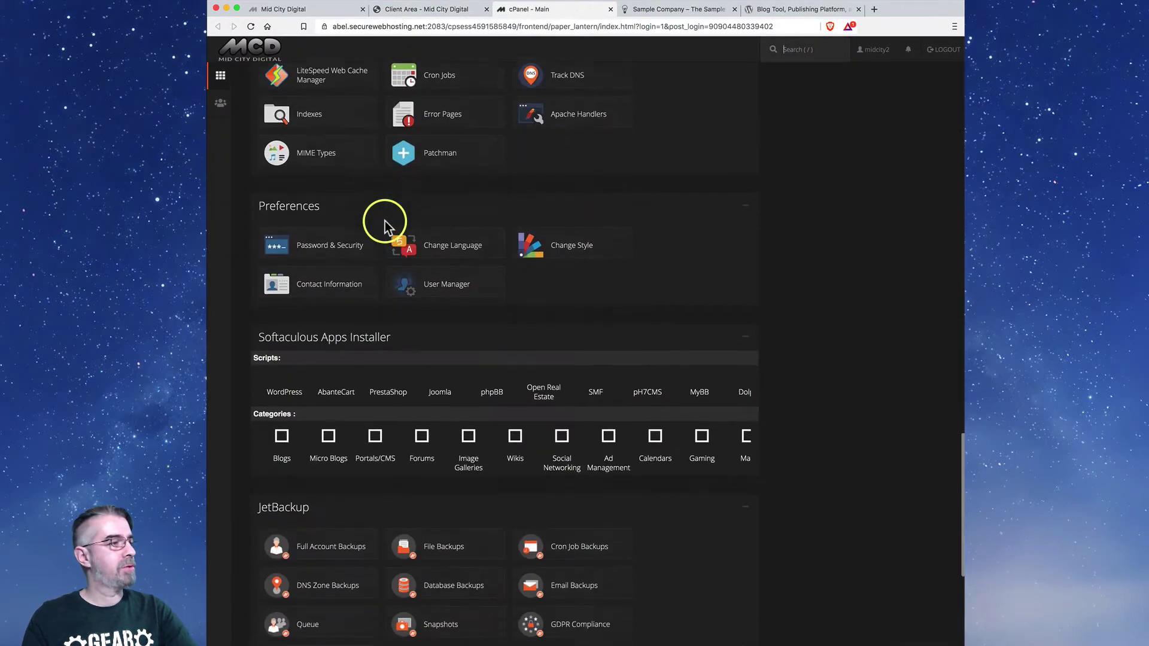
scroll(385, 222, "down", 1)
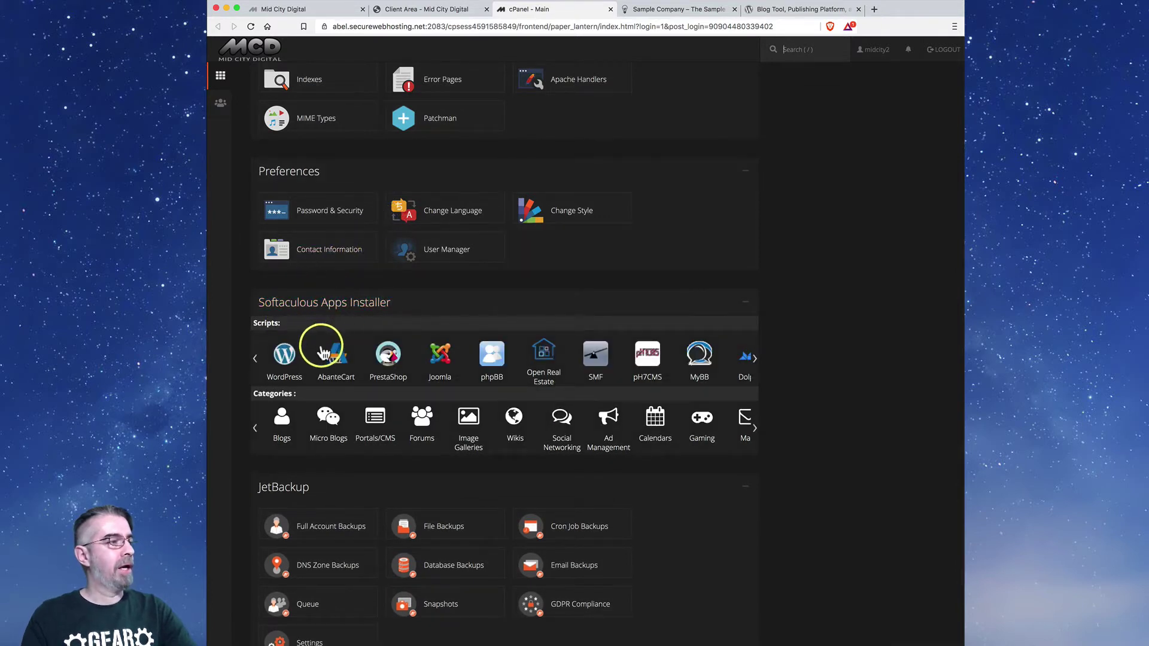
left_click(285, 362)
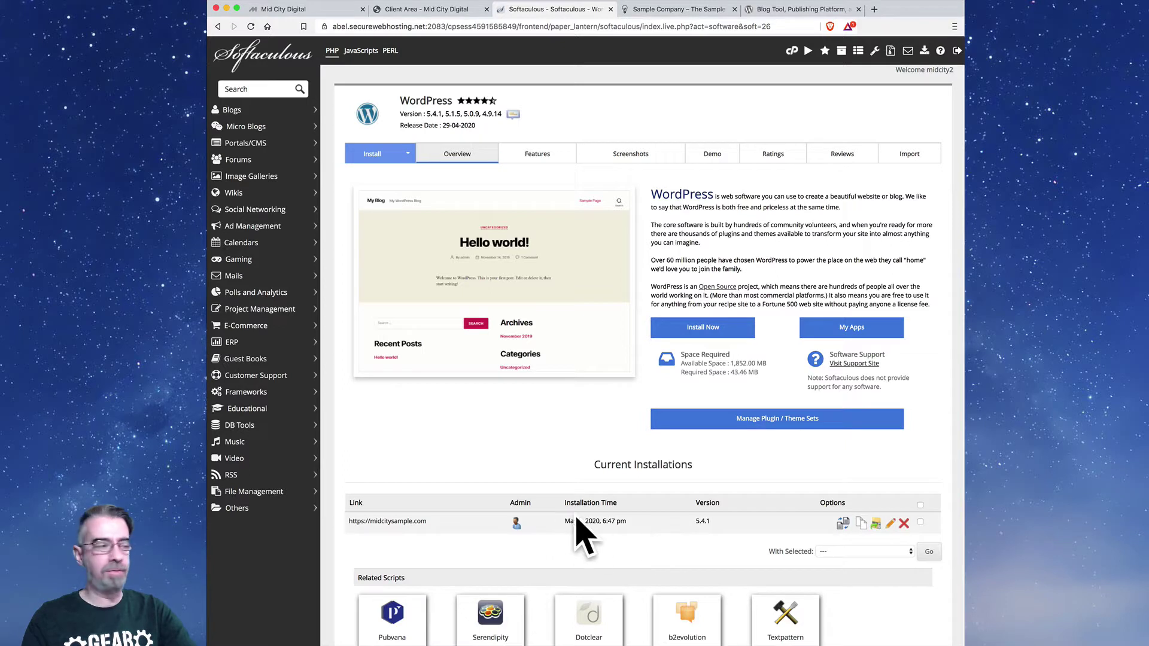
- Open the edit details of the midcitysample.com WordPress installation and review its settings and the themes offered for installation
left_click(891, 526)
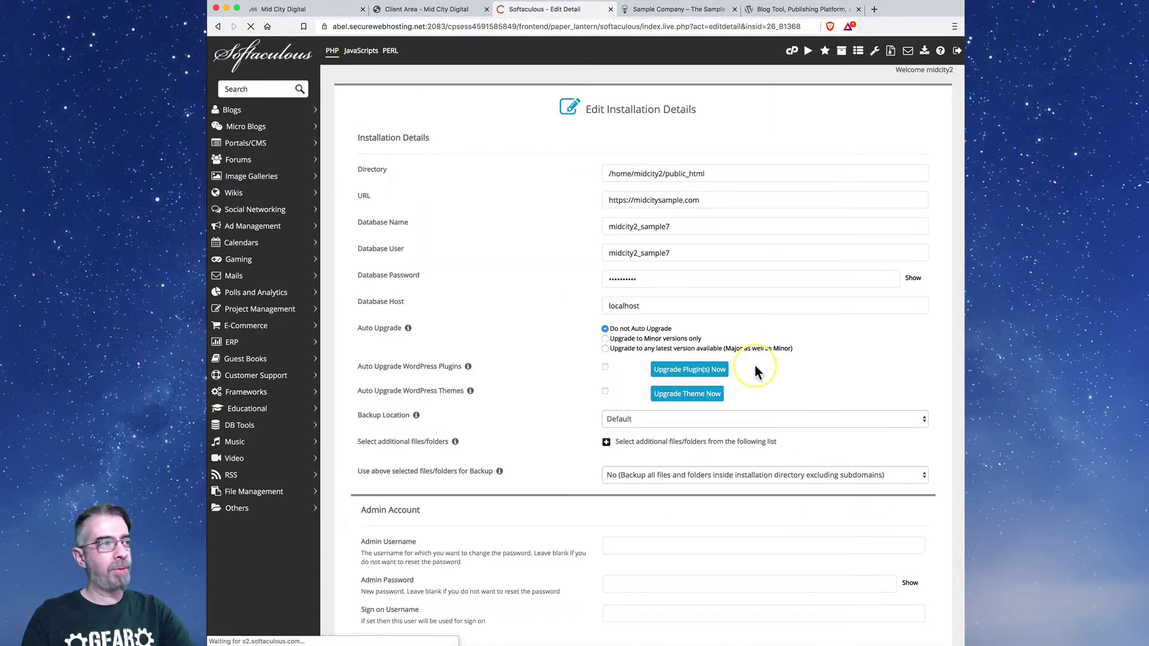
scroll(757, 392, "down", 8)
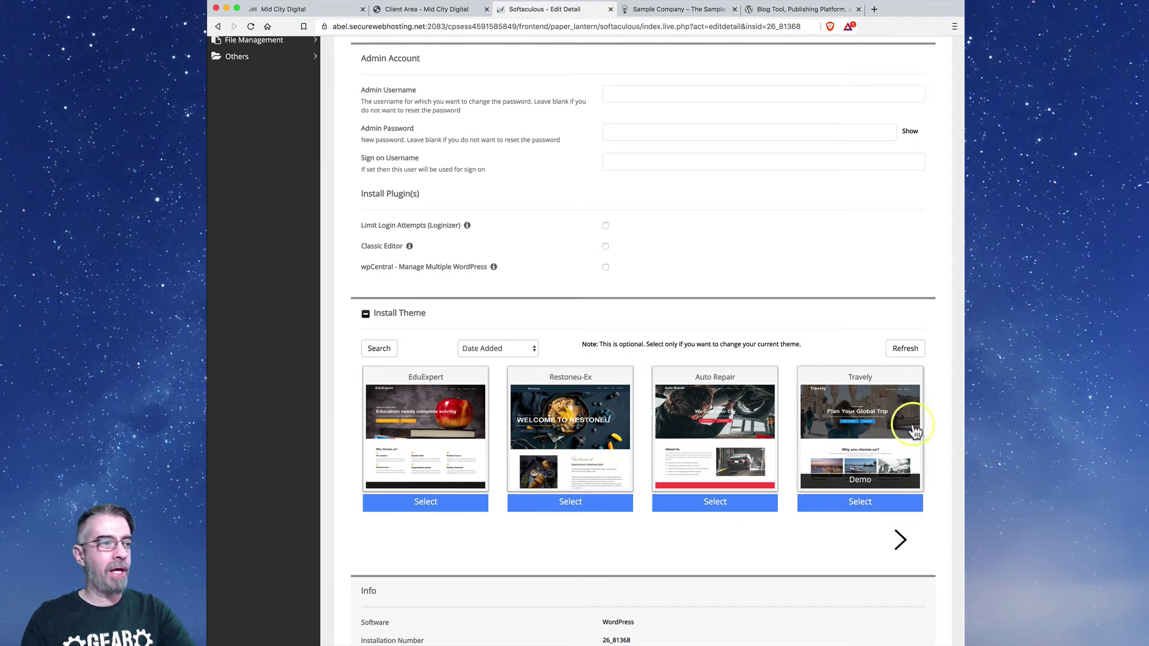
left_click(759, 408)
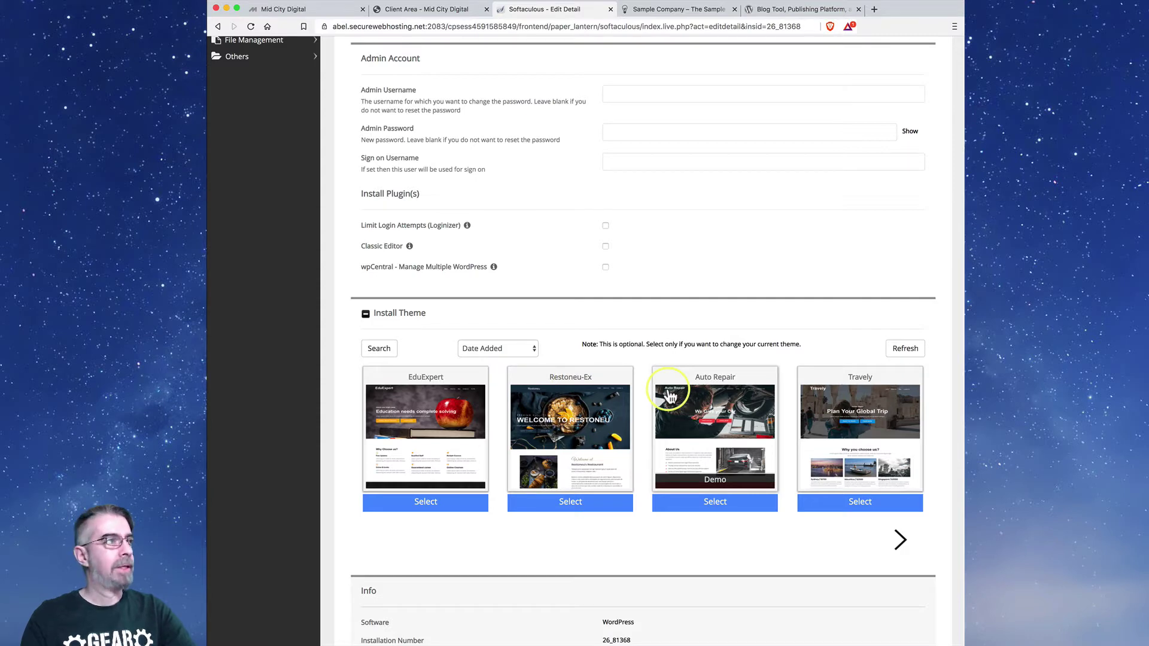
scroll(670, 395, "up", 6)
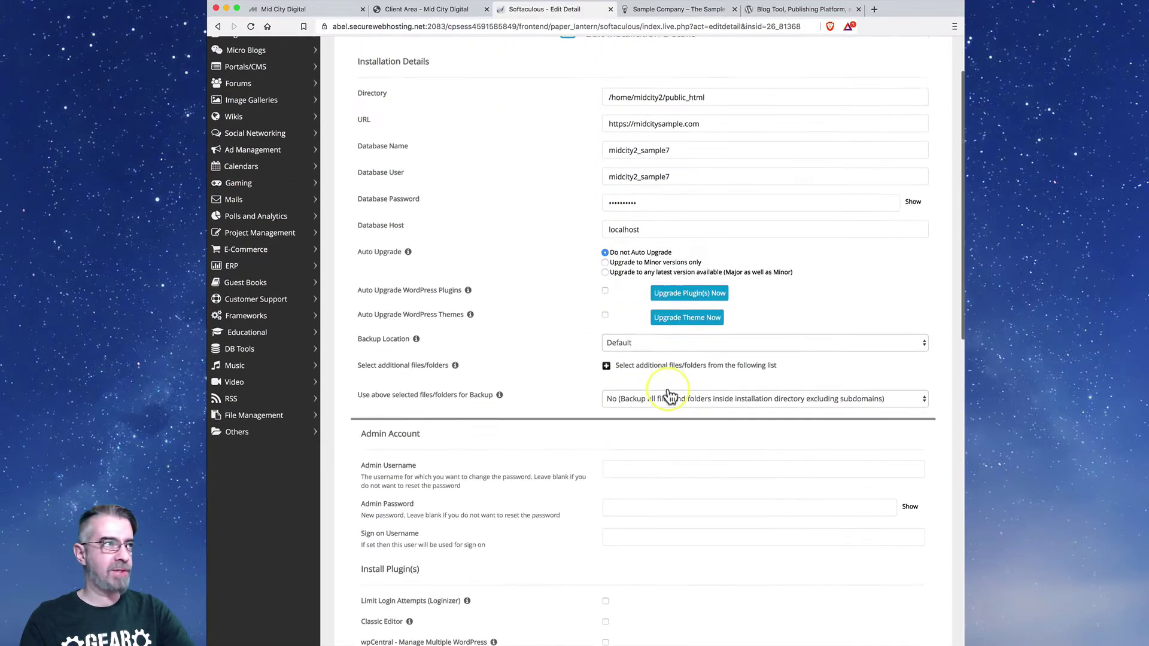
scroll(670, 395, "up", 2)
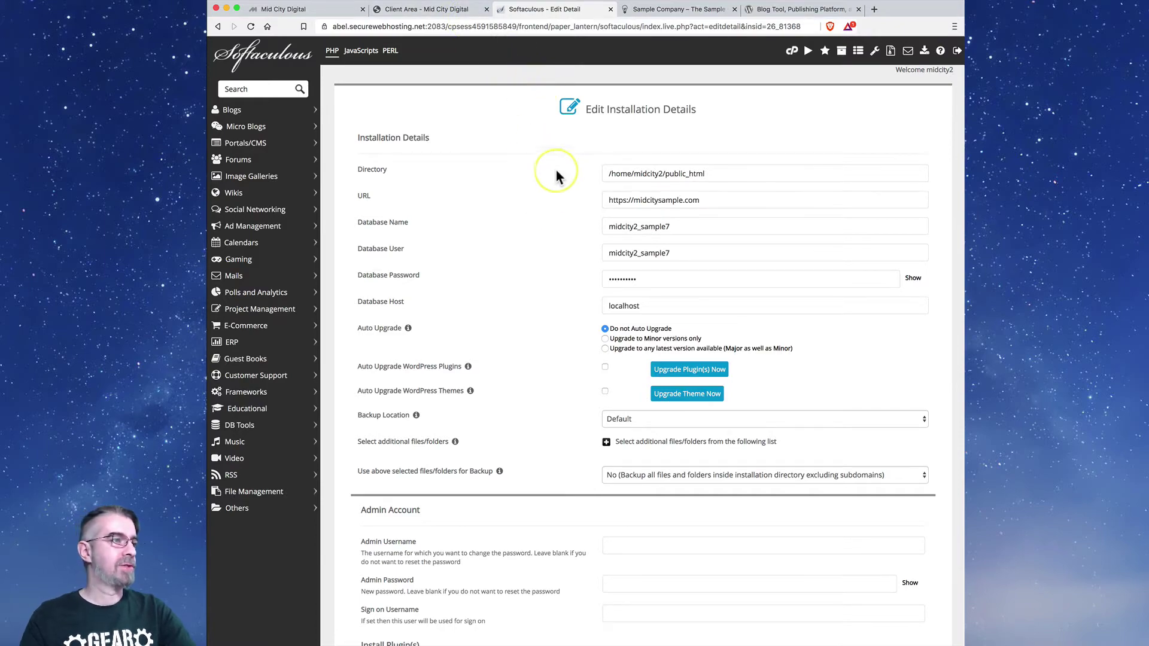
scroll(555, 174, "down", 10)
scroll(568, 203, "up", 3)
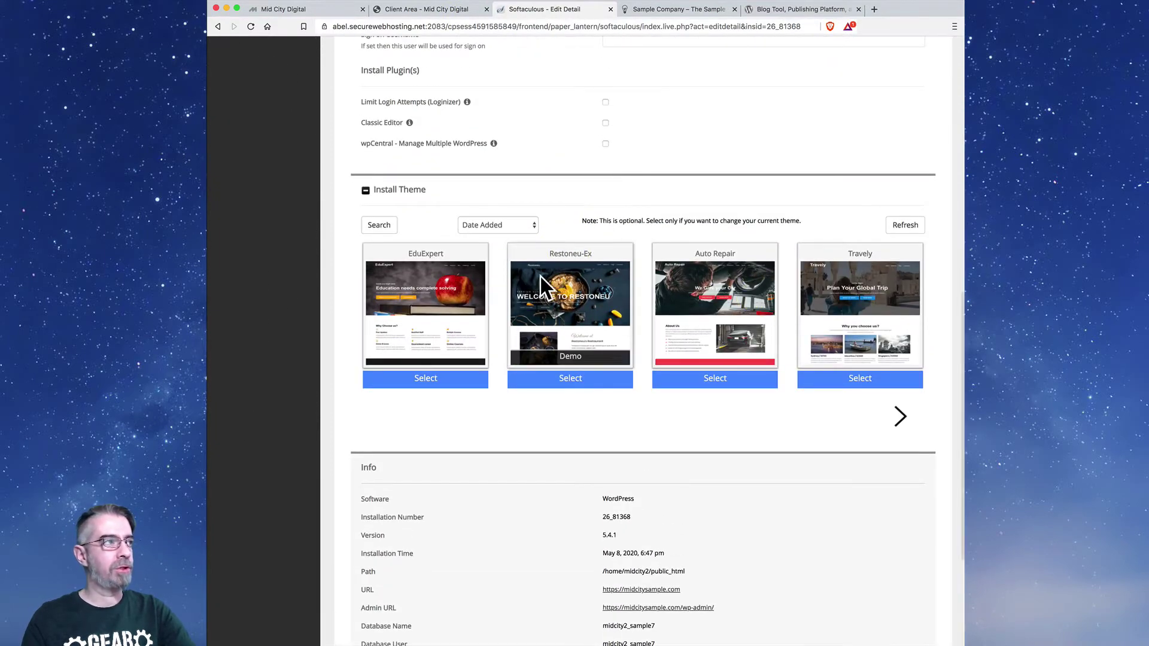
scroll(544, 261, "up", 15)
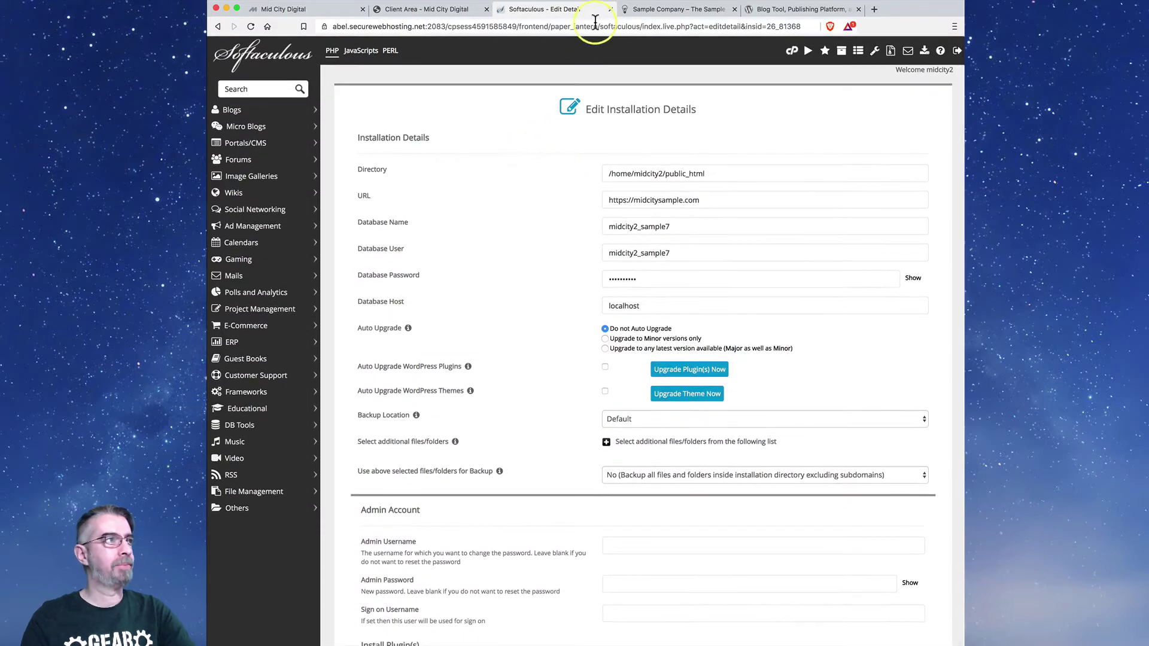
- Close the Softaculous installation details and open the WordPress dashboard of the Sample Company site
left_click(610, 9)
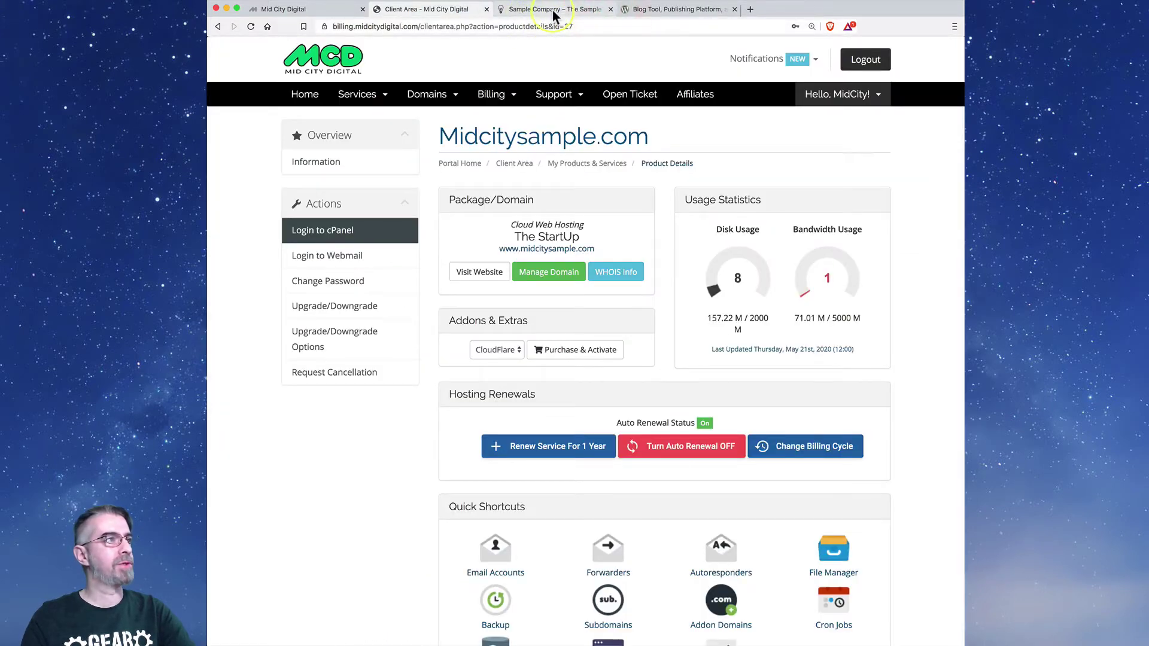
left_click(554, 10)
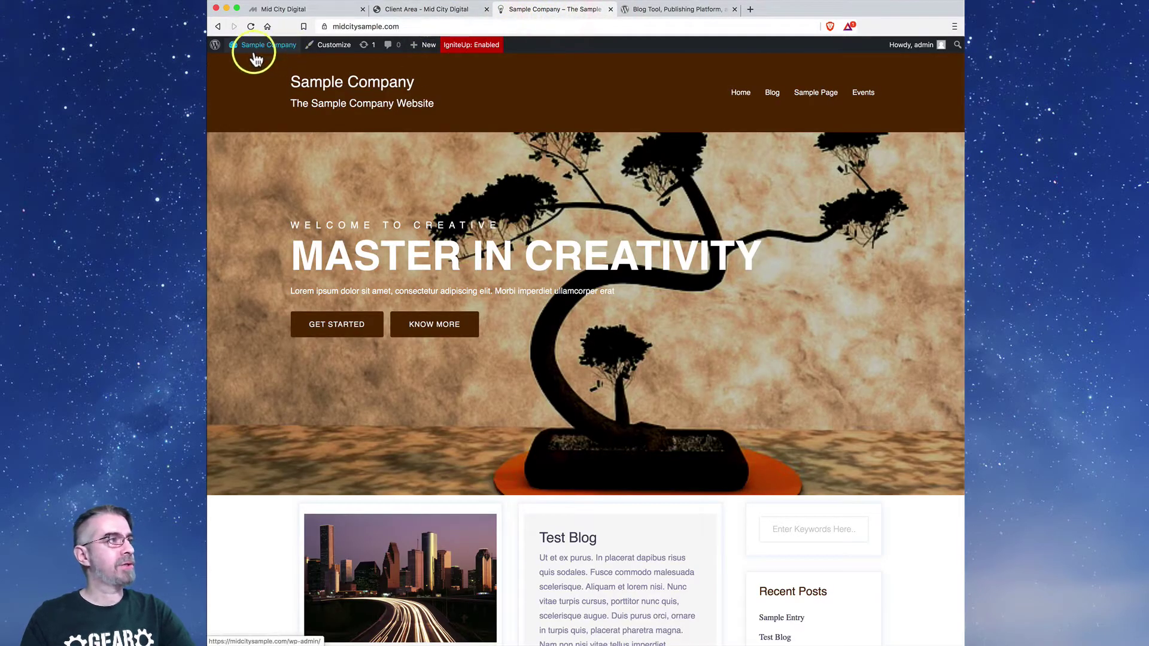
mouse_move(257, 49)
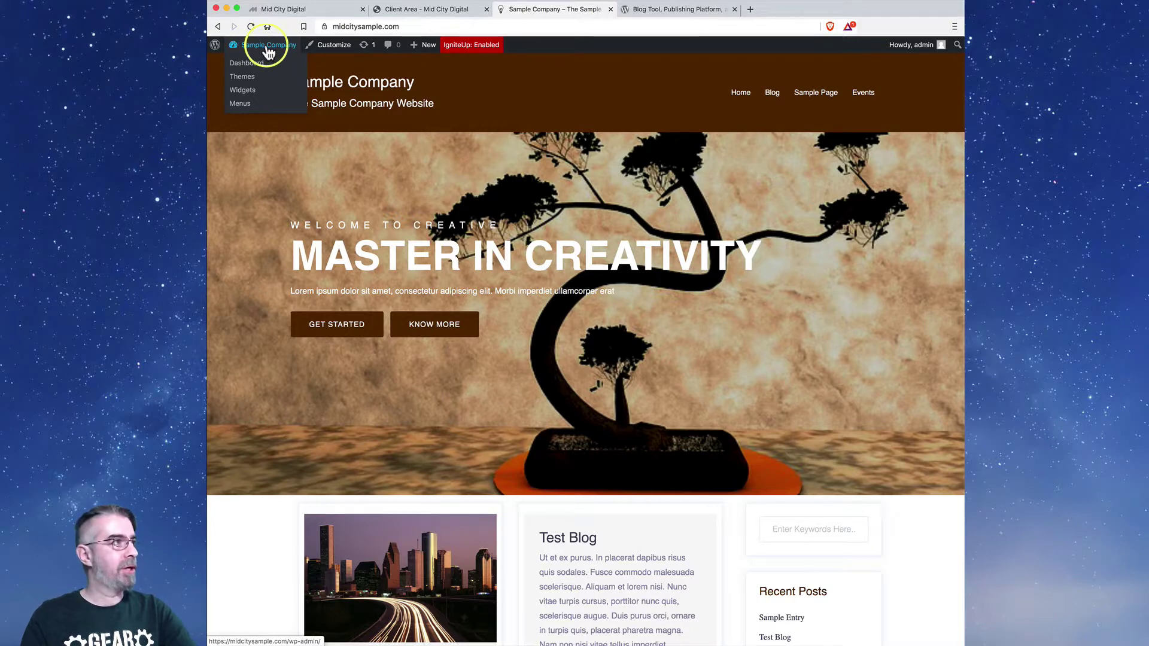
left_click(268, 48)
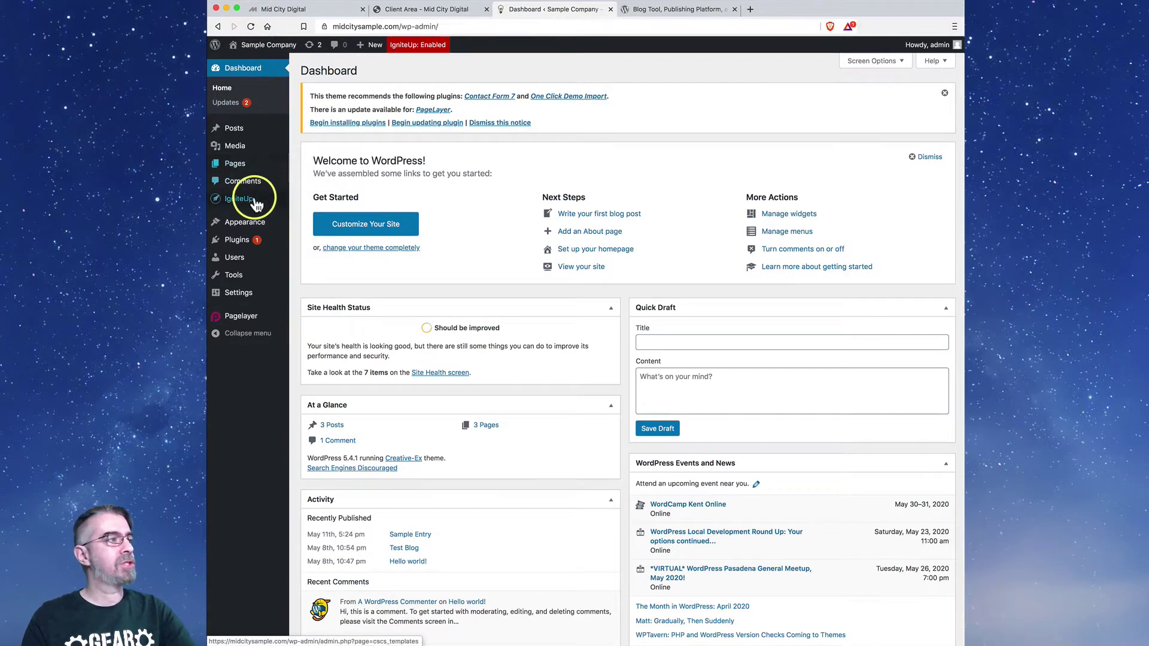
- Open the site's Themes page under Appearance and look over the installed themes
mouse_move(256, 229)
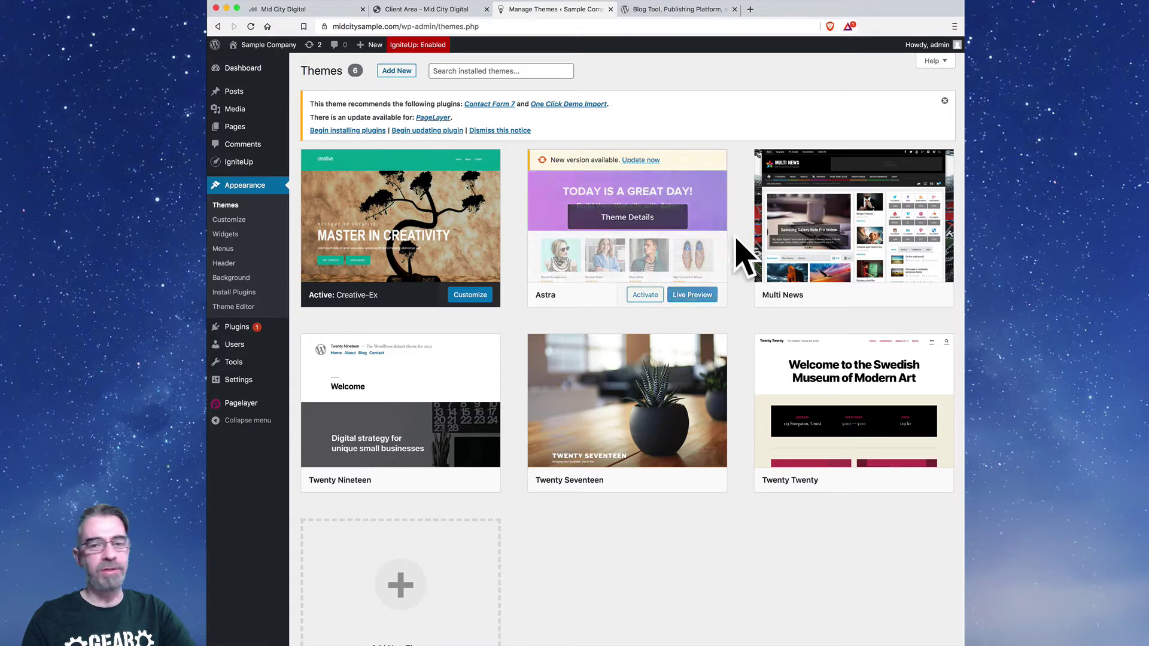
left_click(700, 244)
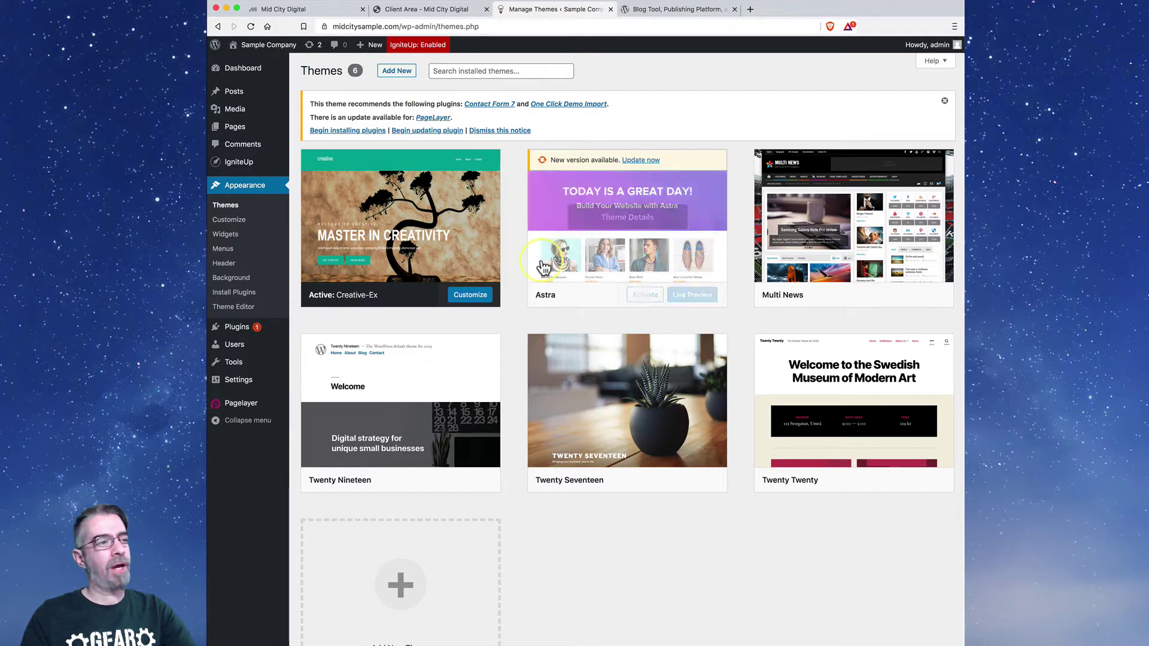
mouse_move(778, 401)
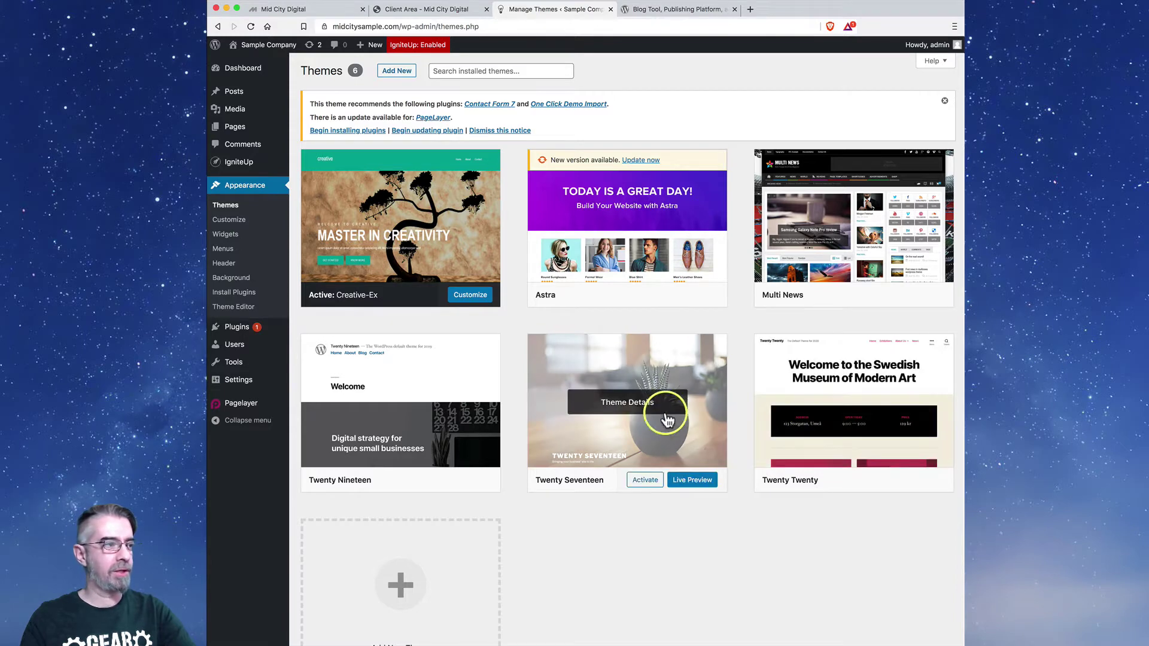
mouse_move(464, 407)
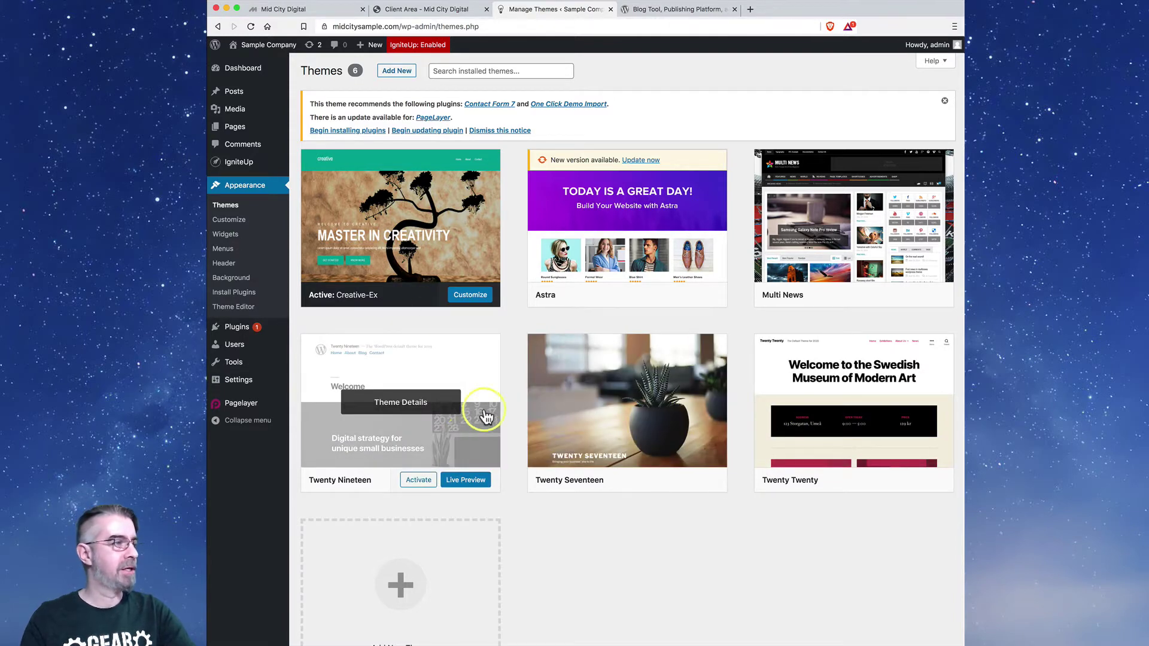
- Start adding a new theme and look through the featured themes
left_click(398, 71)
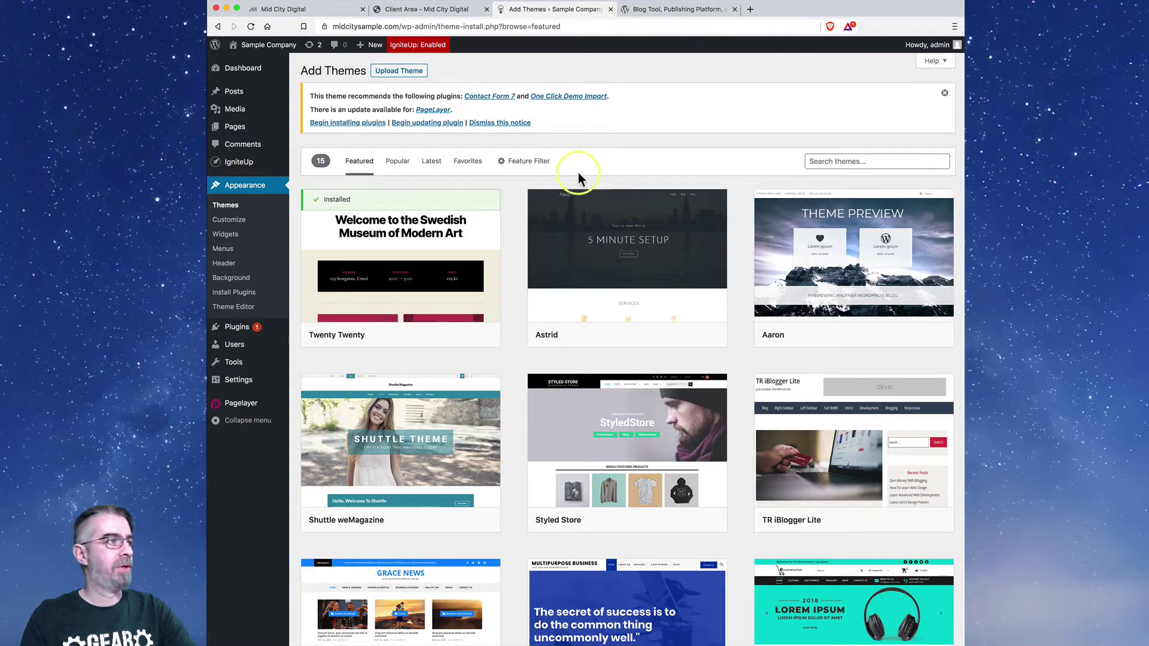
mouse_move(599, 227)
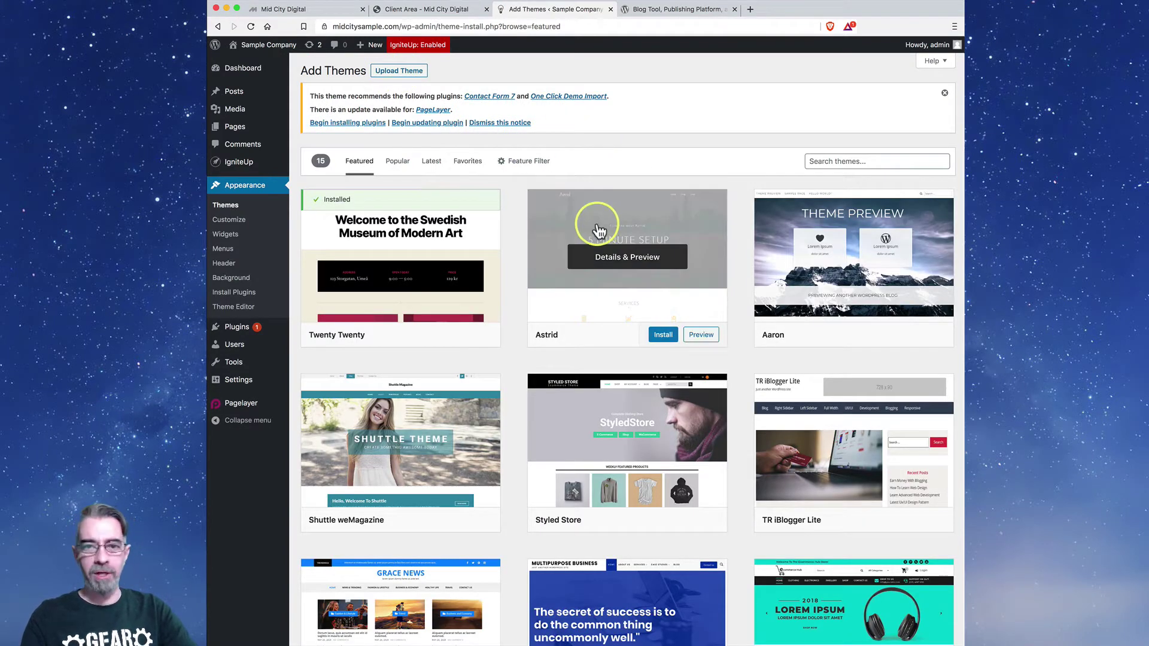
scroll(598, 229, "down", 2)
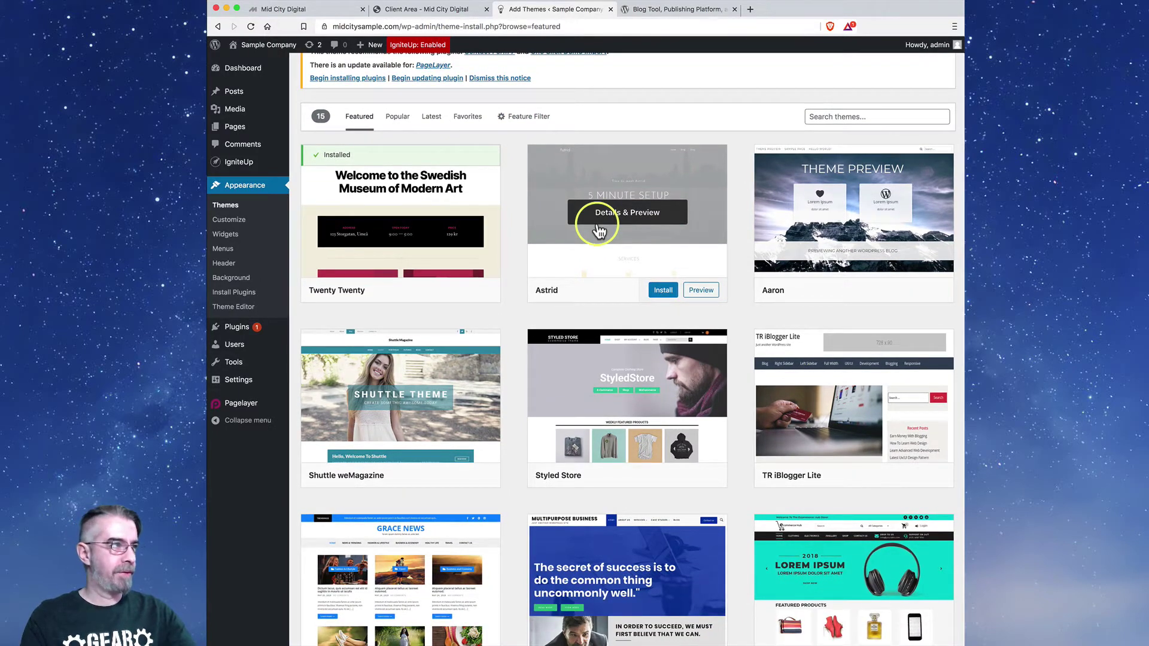
scroll(598, 231, "down", 3)
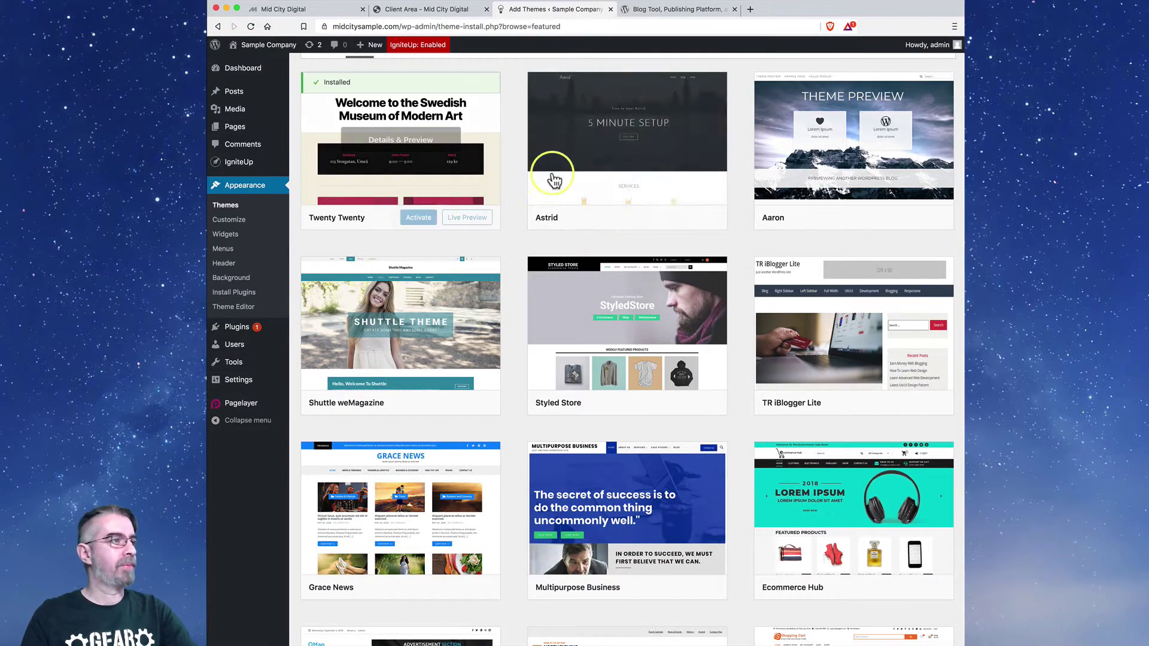
scroll(602, 234, "down", 10)
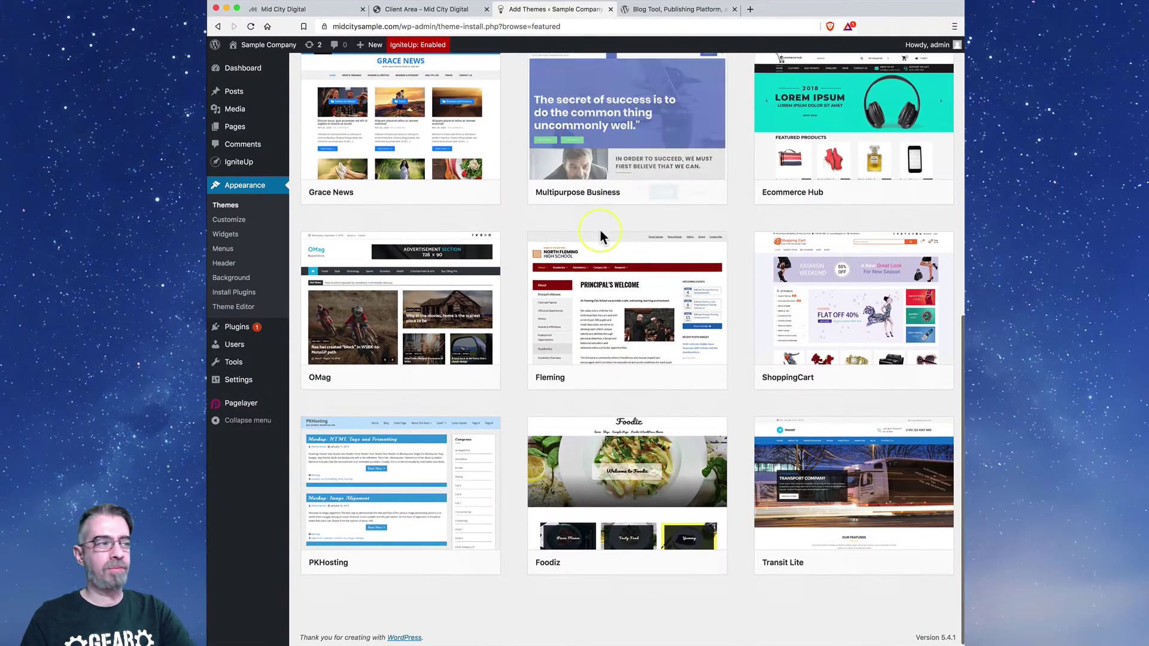
left_click(603, 237)
scroll(590, 226, "up", 12)
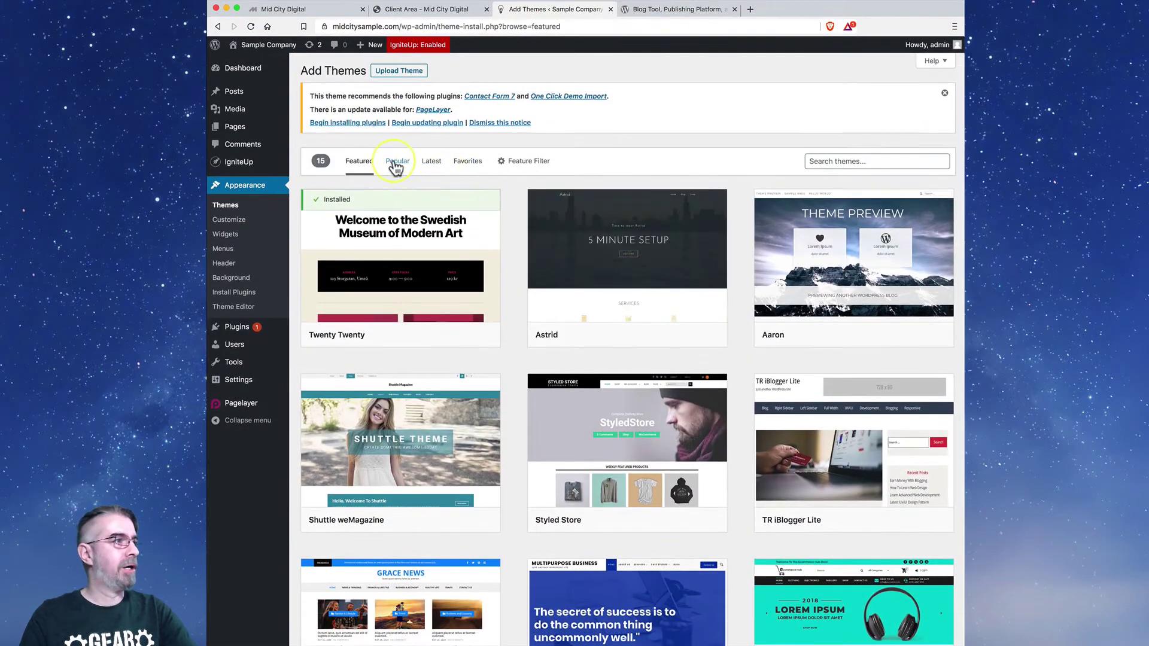
- Show the popular themes available to add and look through them
left_click(396, 165)
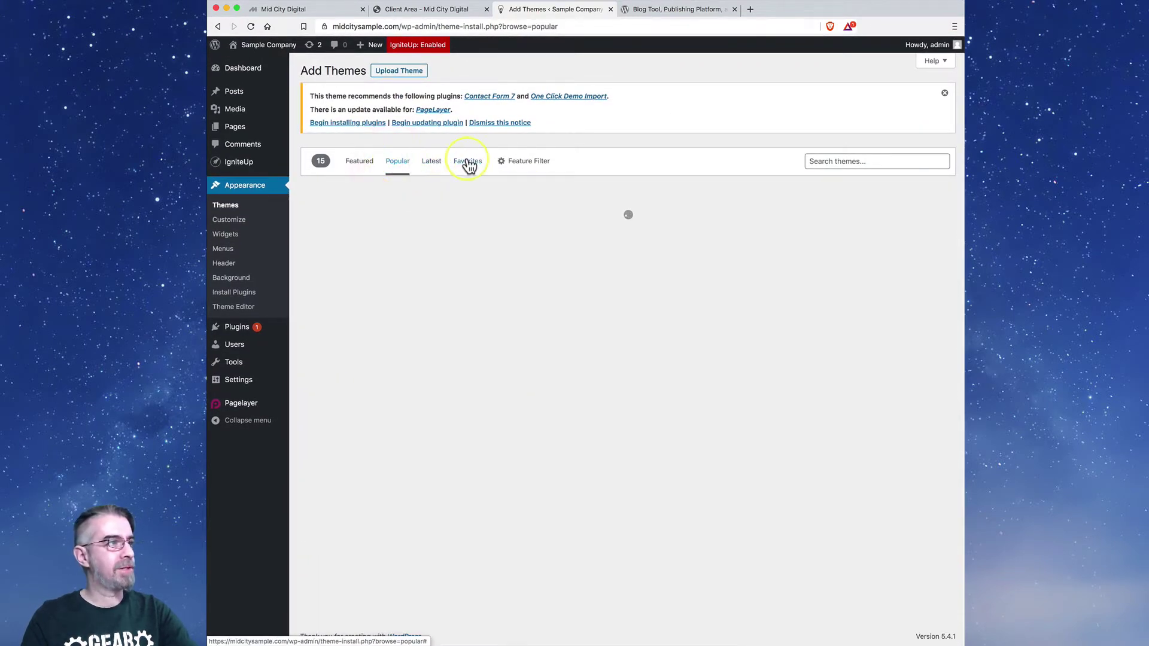
scroll(539, 273, "down", 10)
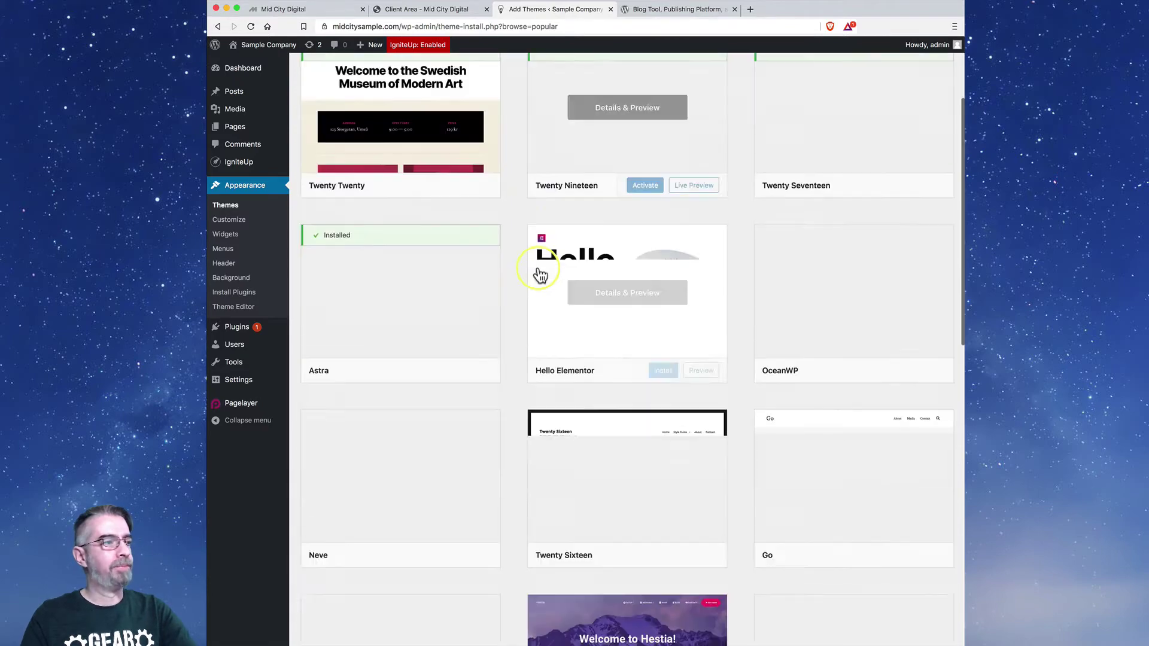
scroll(538, 270, "up", 10)
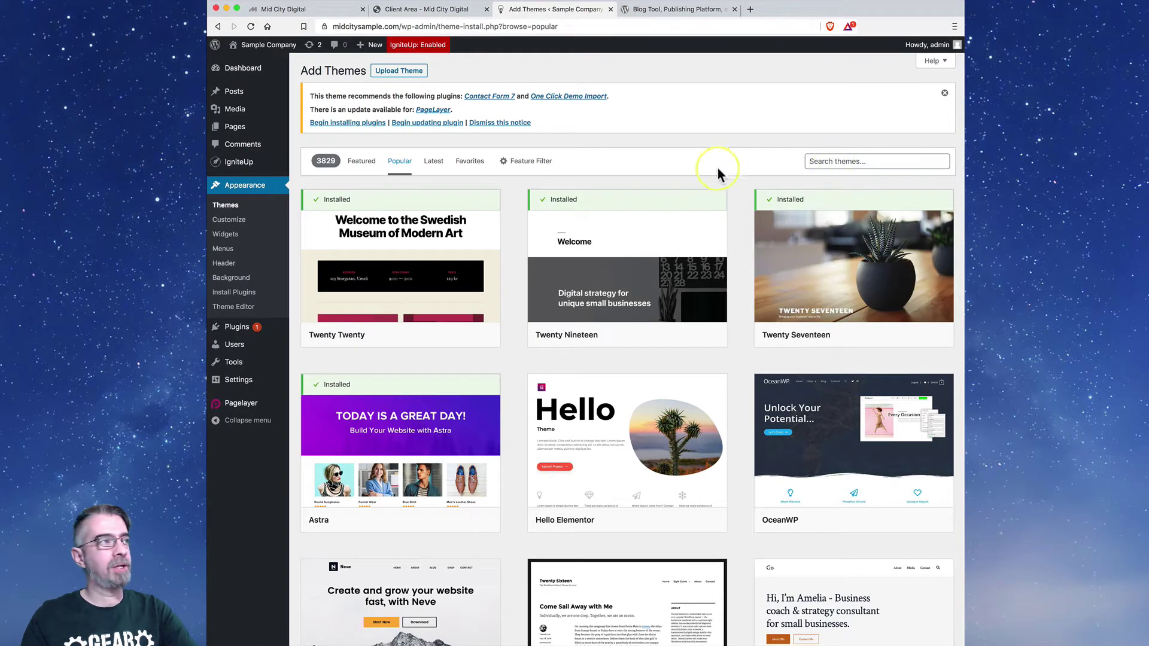
- Switch to the WordPress.org site and open its Themes directory
left_click(655, 17)
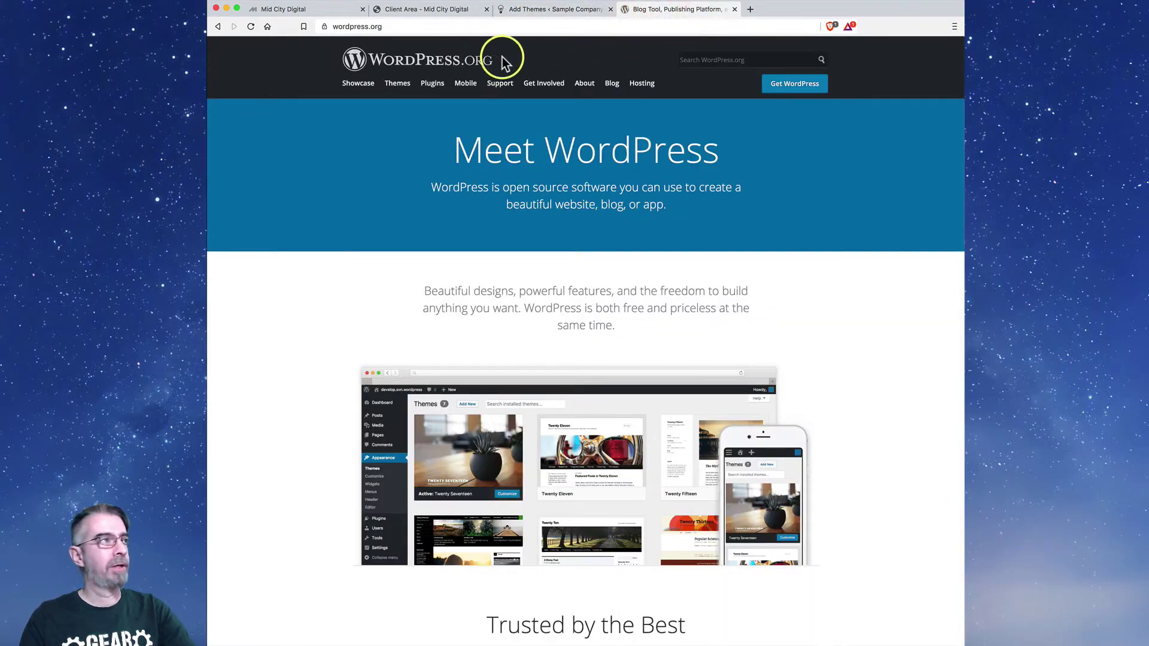
left_click(398, 90)
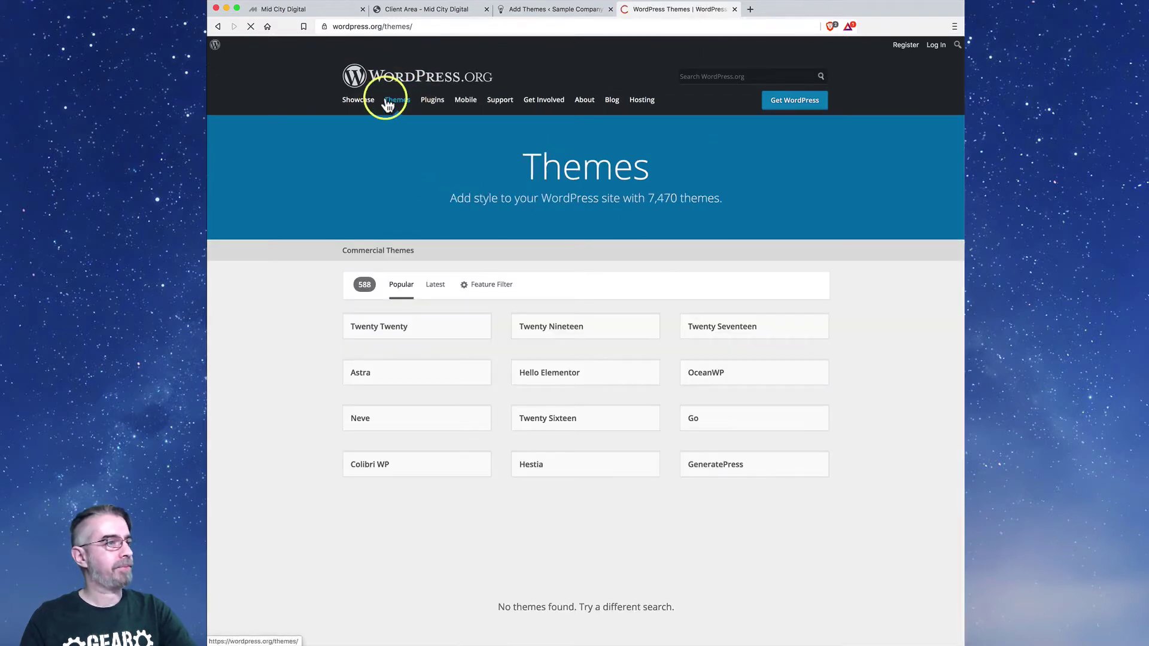
mouse_move(521, 335)
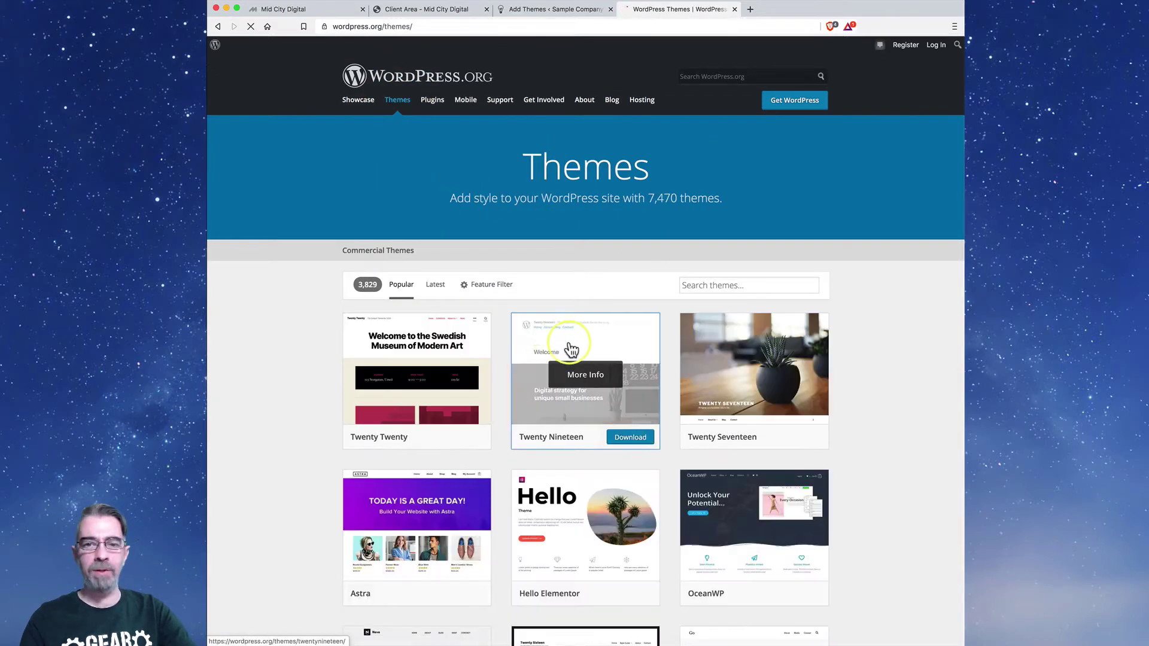
- Look through the popular themes in the WordPress.org theme directory and return to its beginning
scroll(554, 358, "down", 2)
scroll(552, 358, "down", 10)
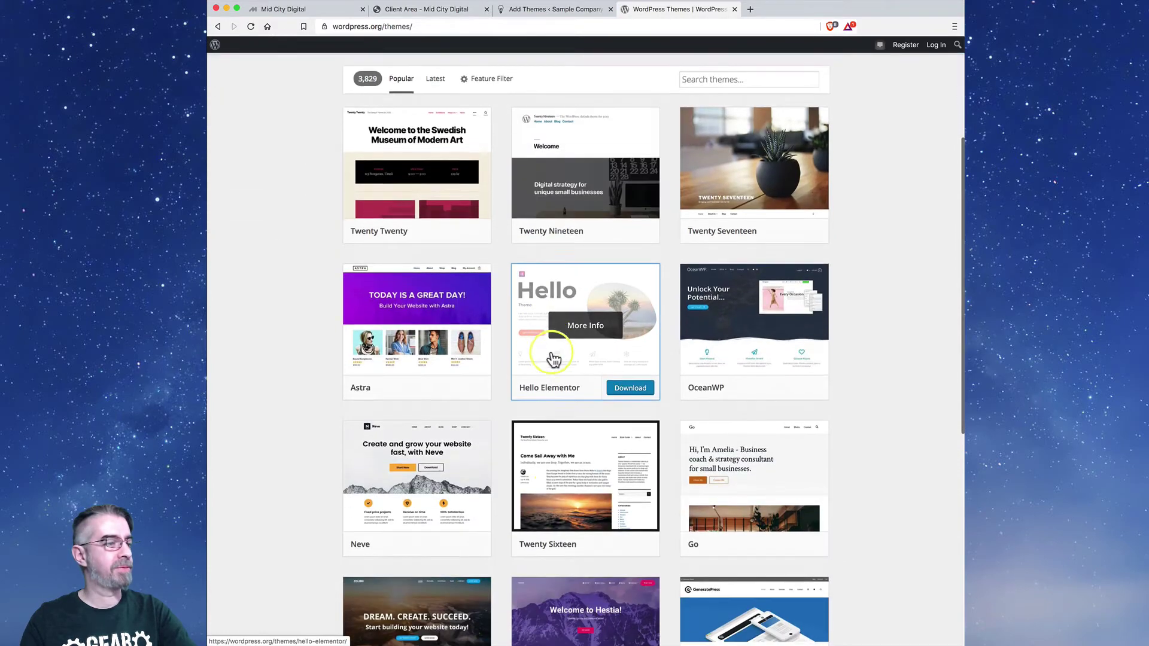
scroll(574, 359, "down", 6)
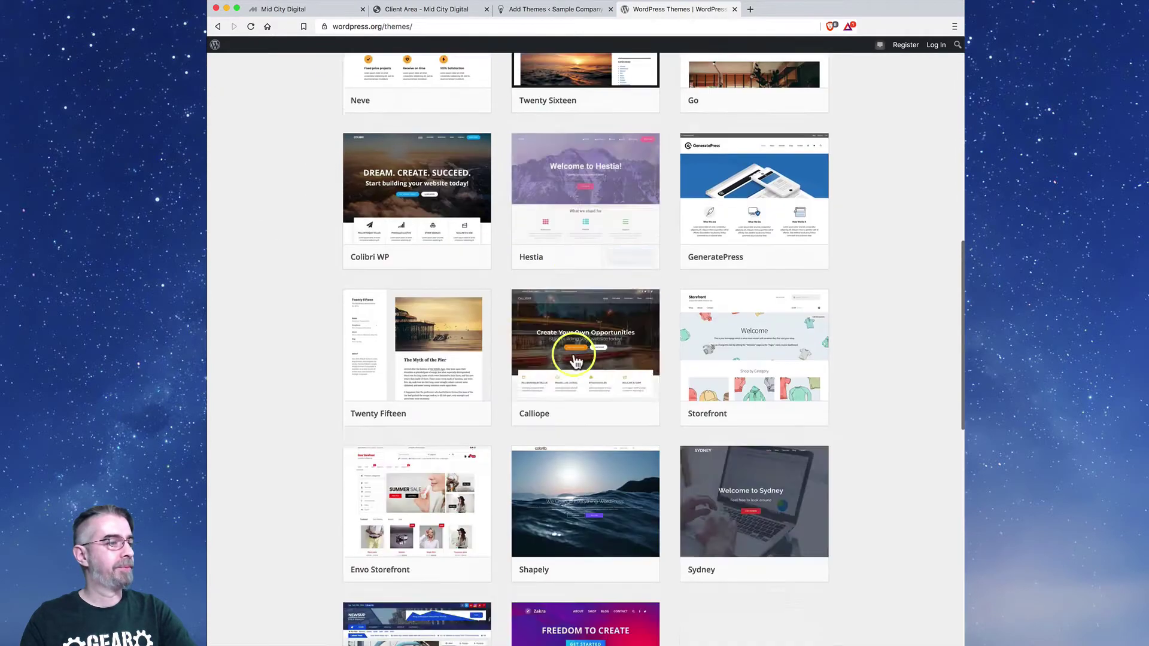
scroll(575, 359, "down", 10)
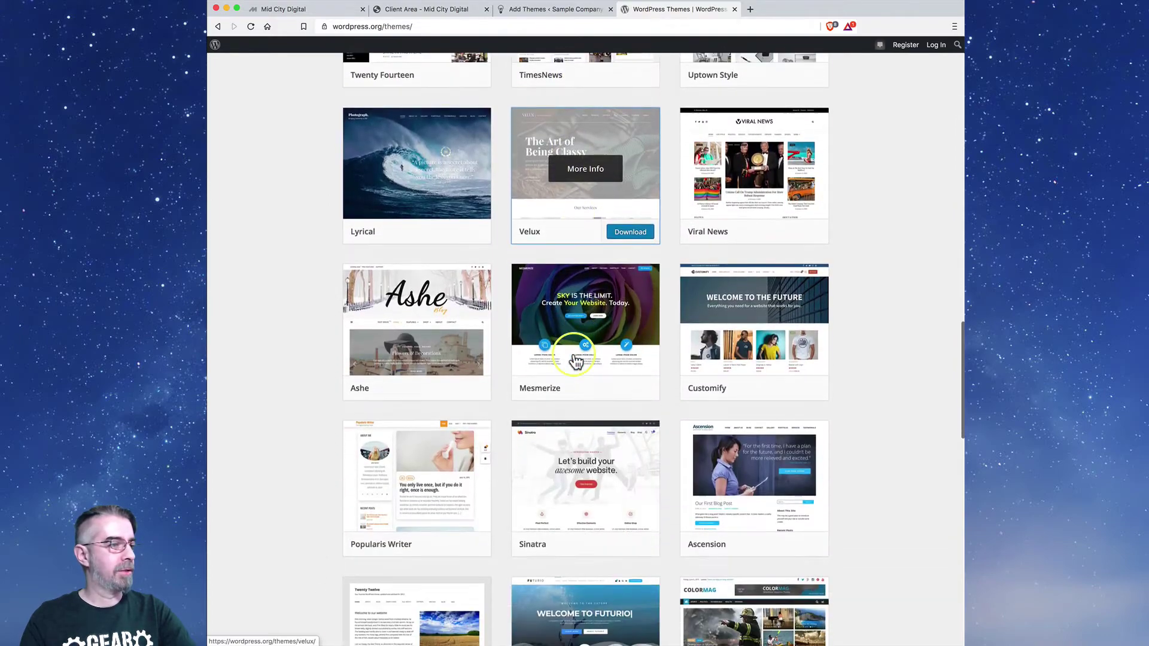
scroll(574, 359, "up", 20)
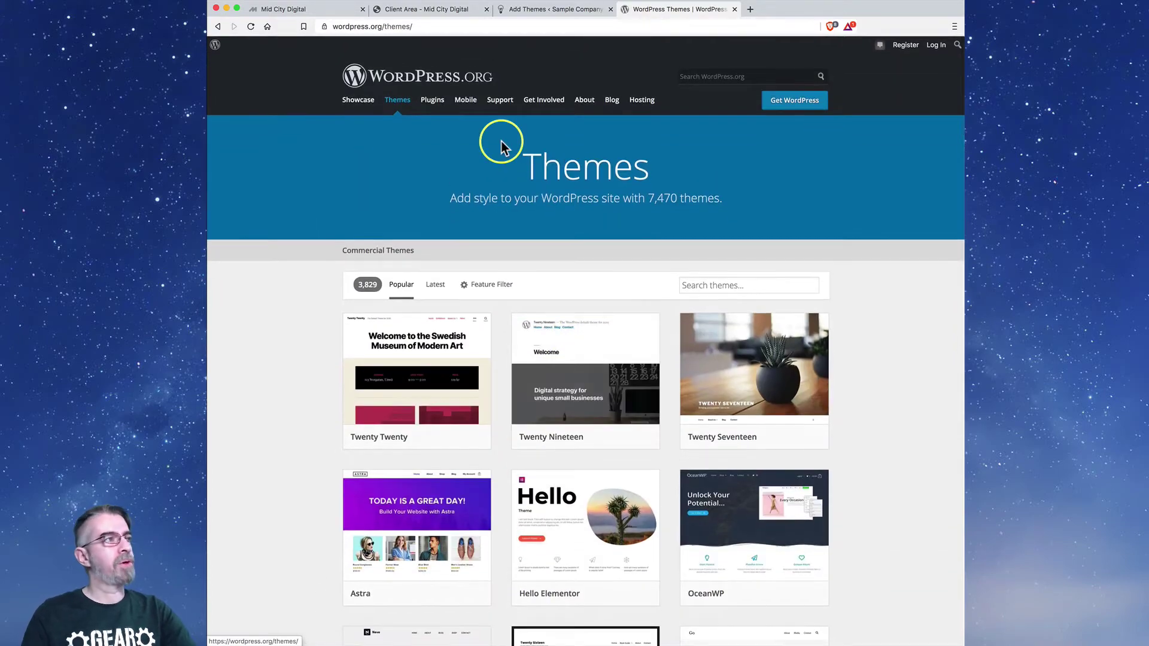
- Return to the Sample Company admin site and open the WordPress Updates page from its Dashboard
left_click(546, 9)
scroll(647, 169, "down", 1)
scroll(640, 167, "up", 1)
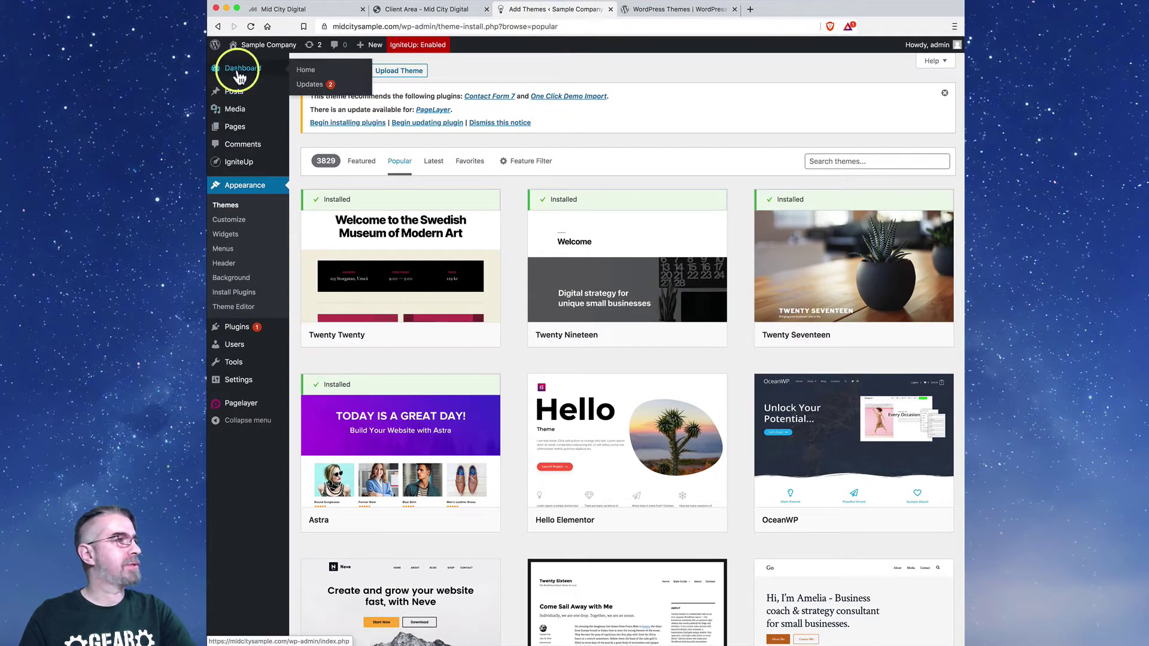
left_click(247, 72)
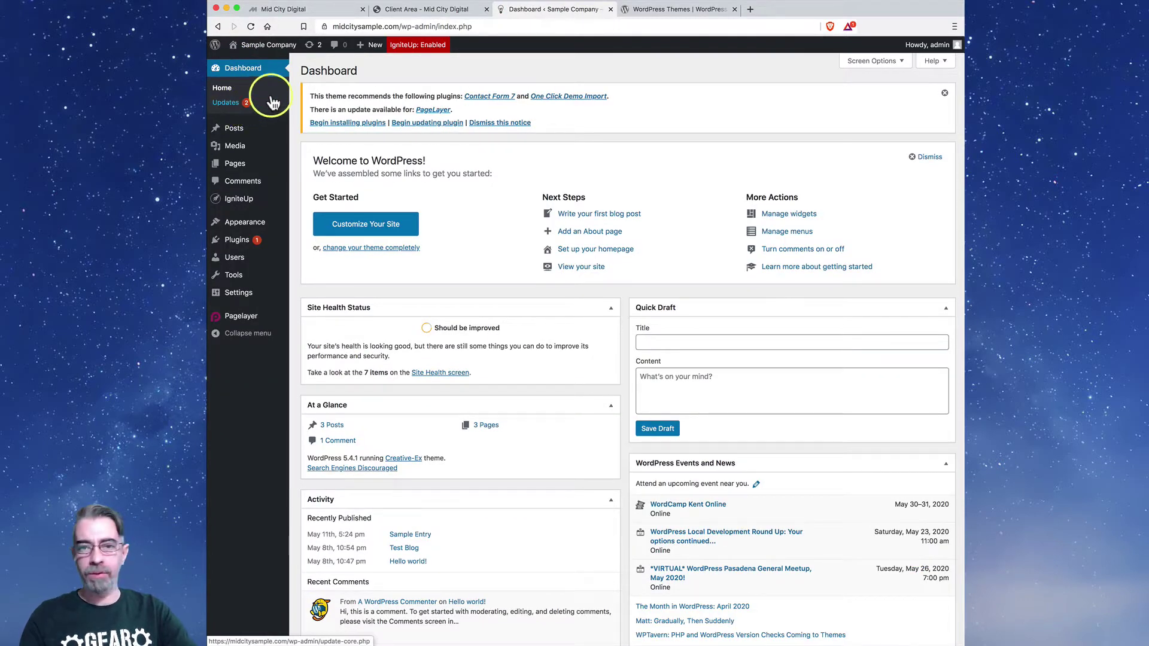
left_click(223, 108)
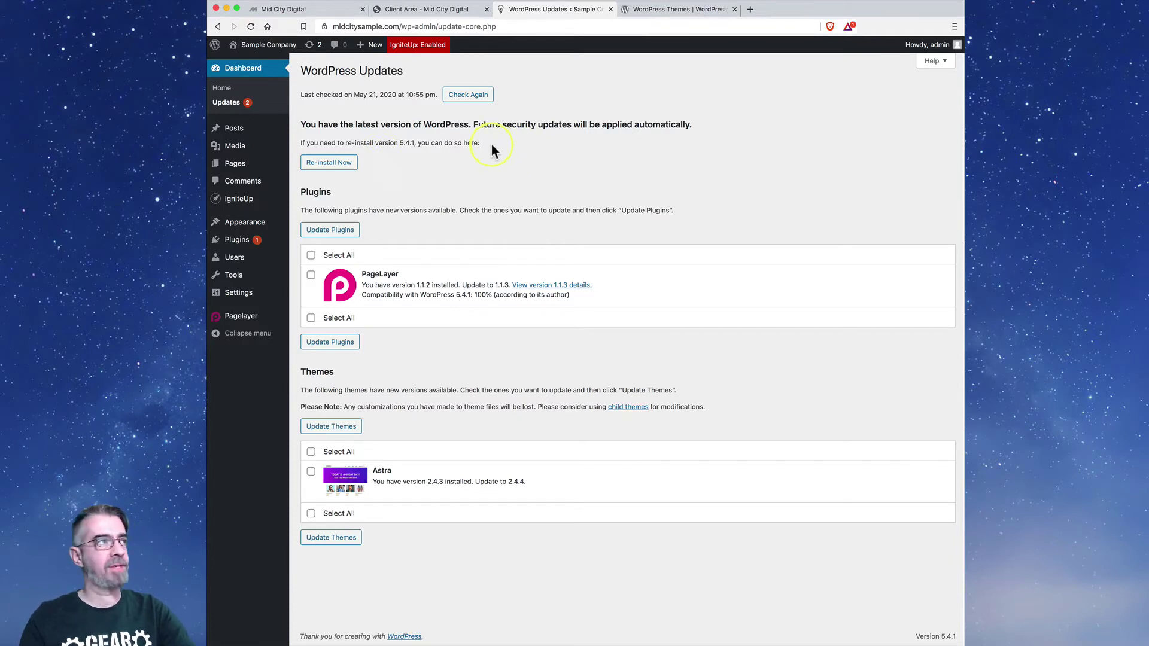
- Log in to cPanel from the hosting client area and locate WordPress in the Softaculous Apps Installer section
left_click(441, 11)
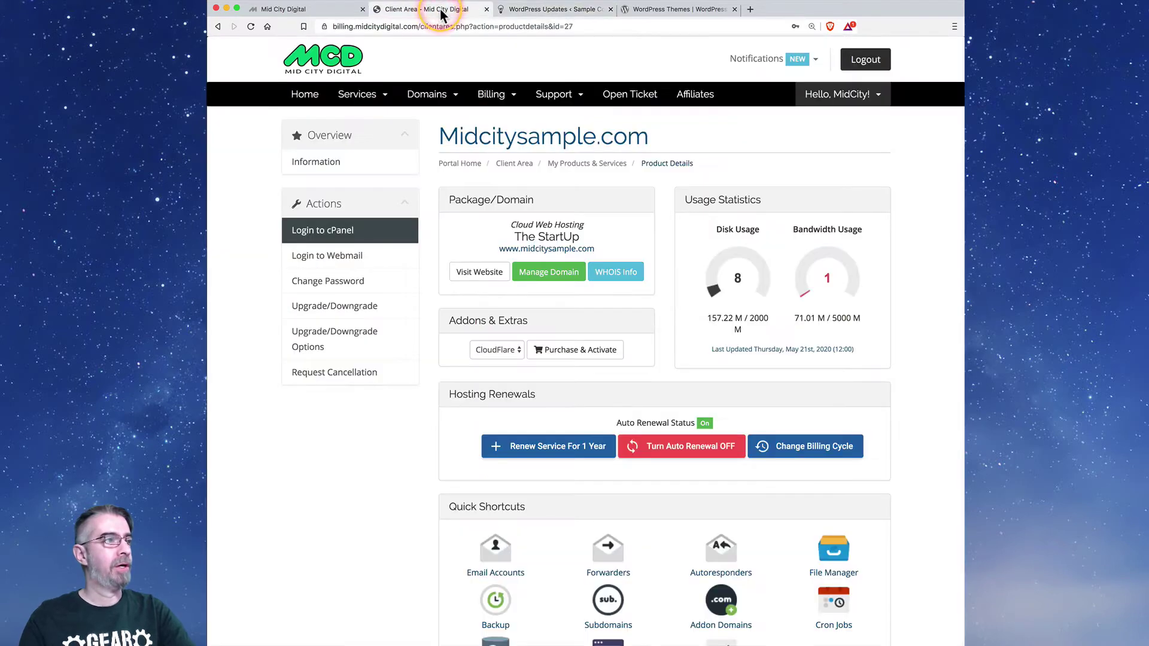
left_click(316, 230)
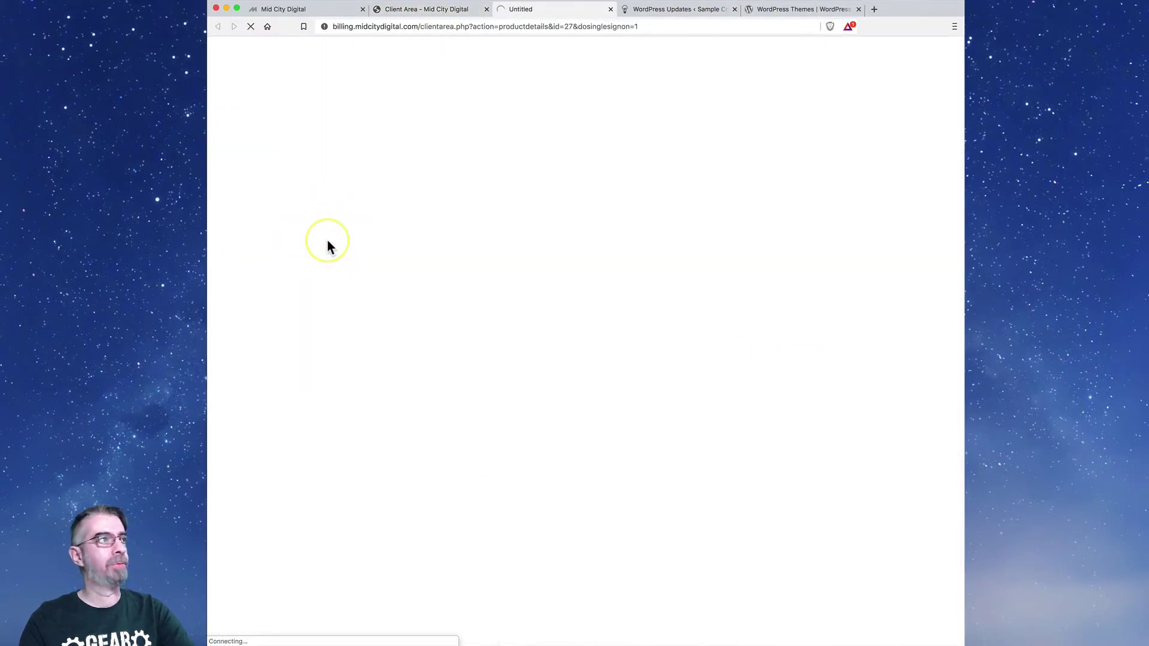
scroll(357, 261, "down", 20)
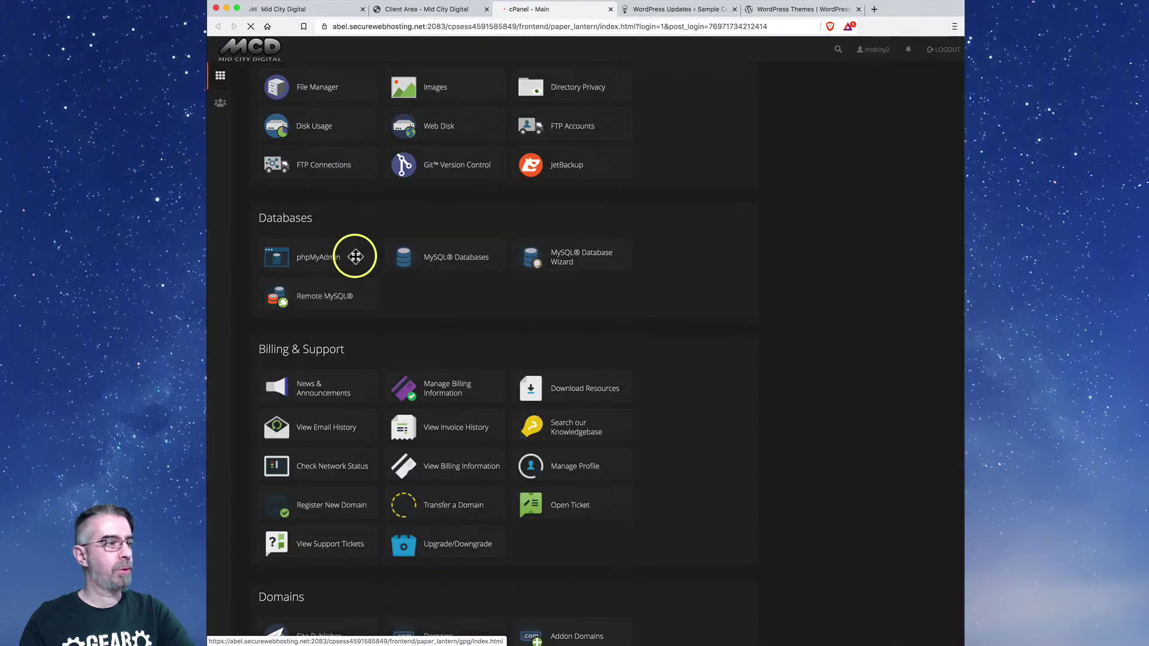
scroll(356, 256, "down", 4)
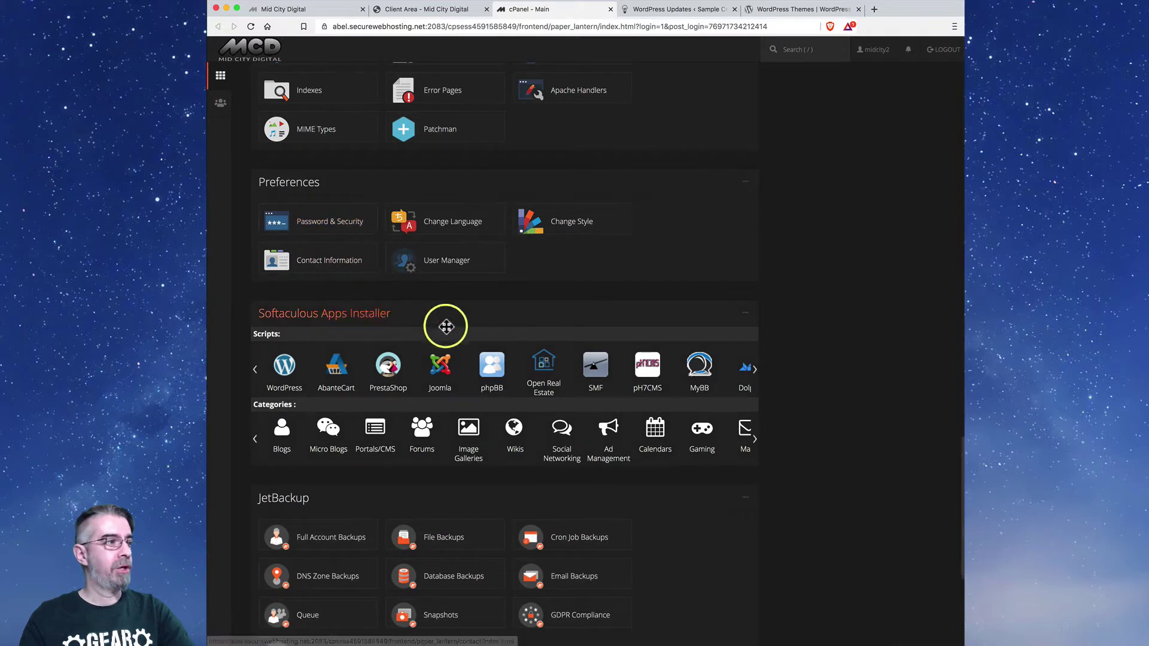
left_click_drag(513, 313, 419, 324)
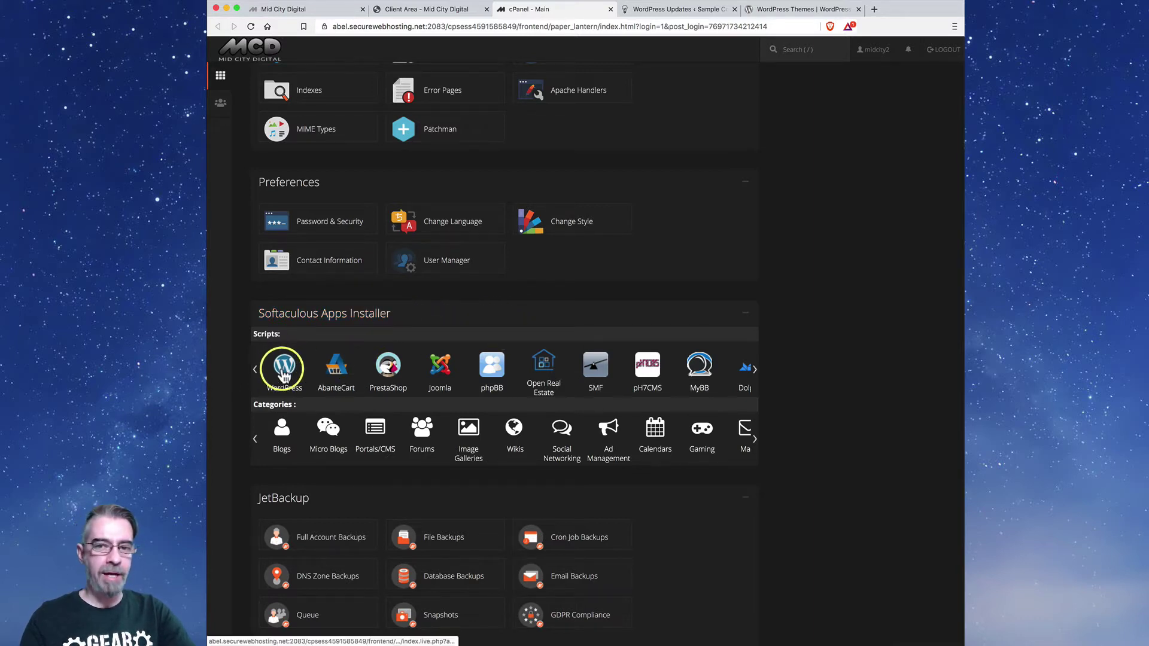
- Back on the WordPress Updates page, select all listed themes and plugins and update the PageLayer plugin
left_click(659, 10)
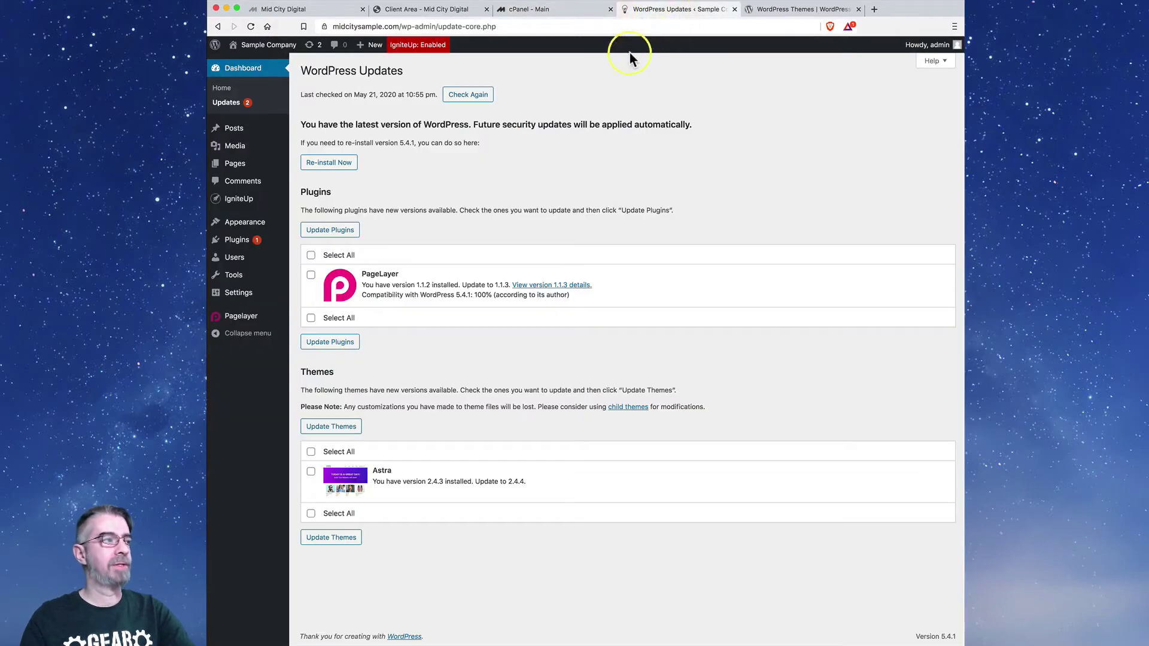
left_click(493, 151)
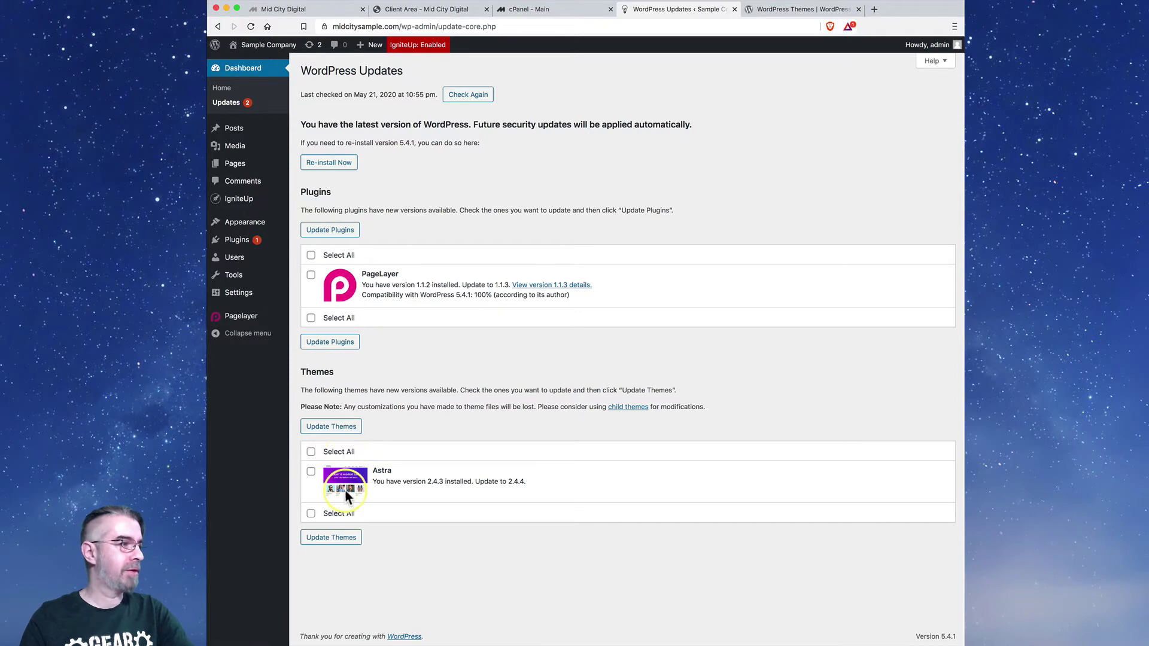
left_click(311, 452)
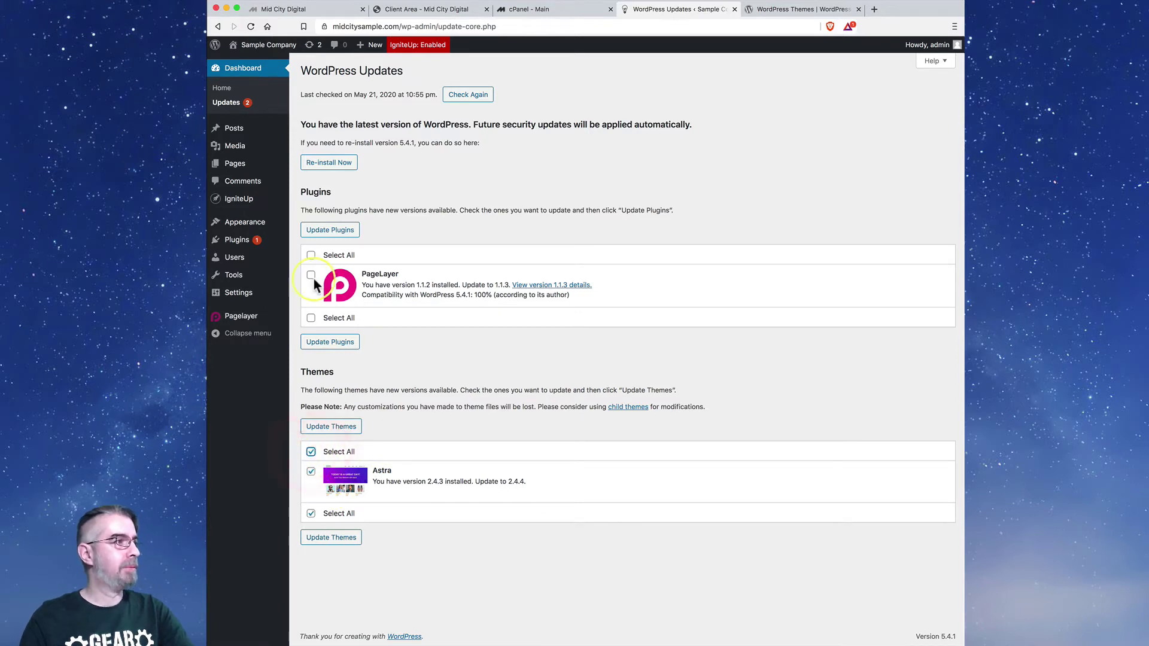
left_click(311, 256)
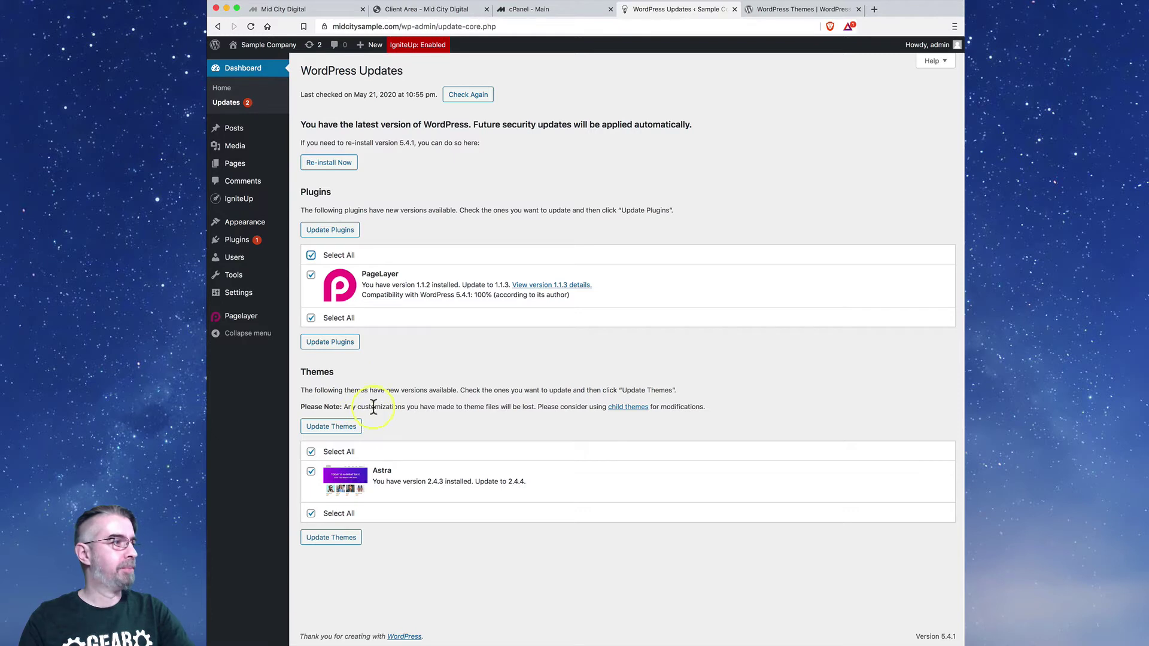
left_click(335, 342)
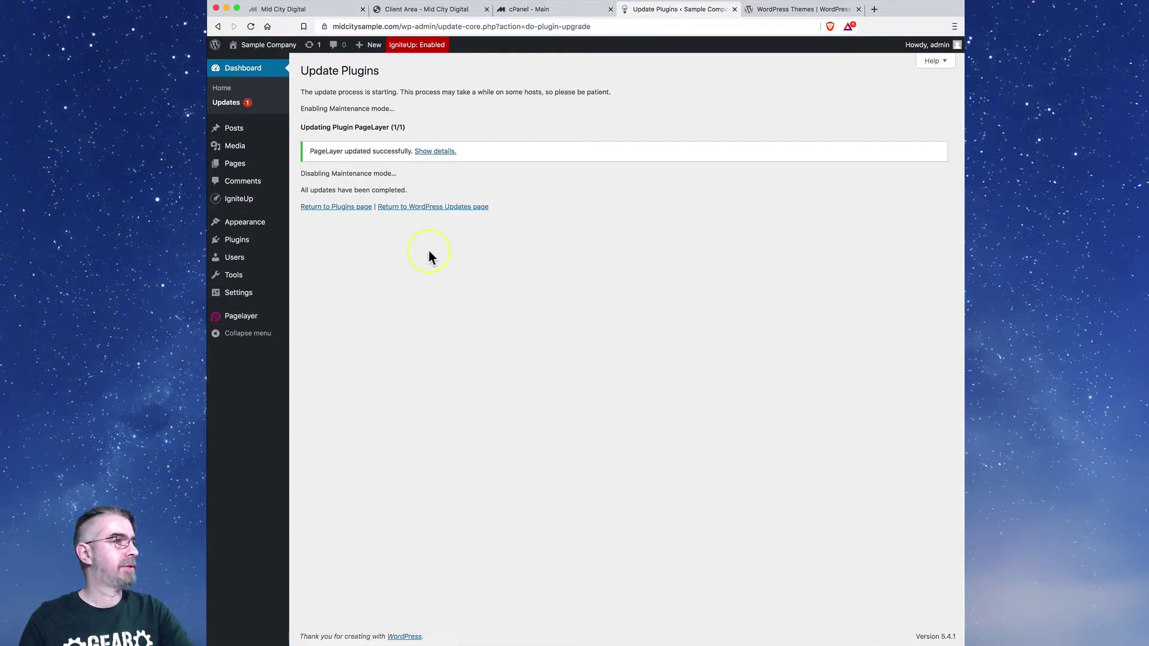
- Update the Astra theme from the WordPress Updates page and return to that page
left_click(432, 207)
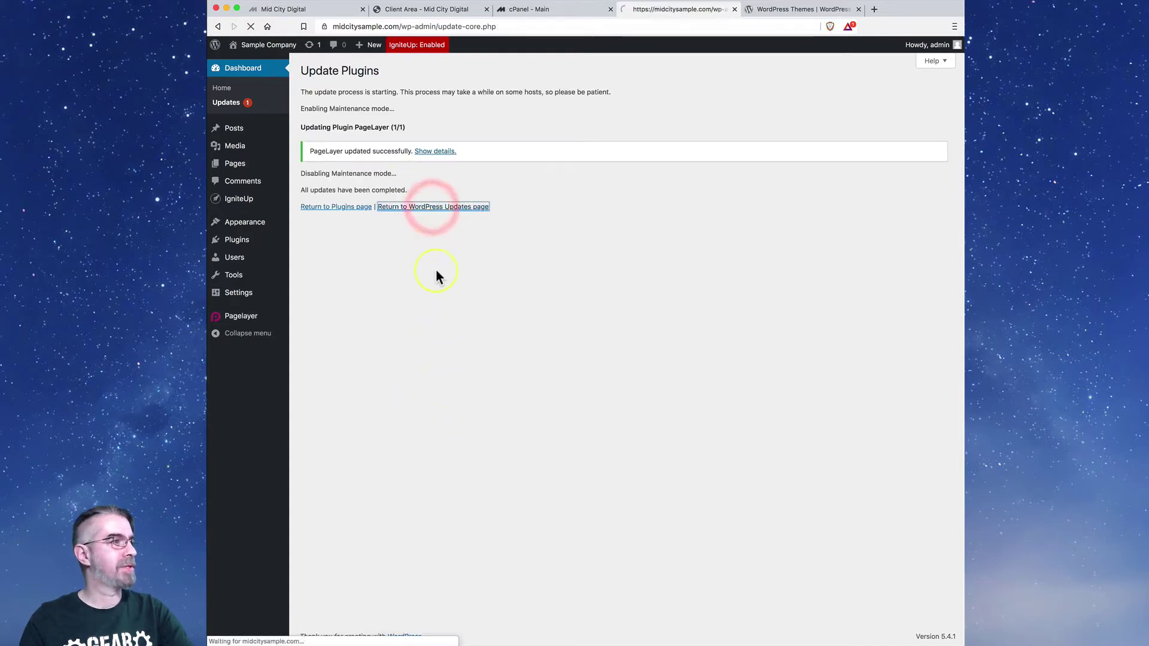
left_click(311, 317)
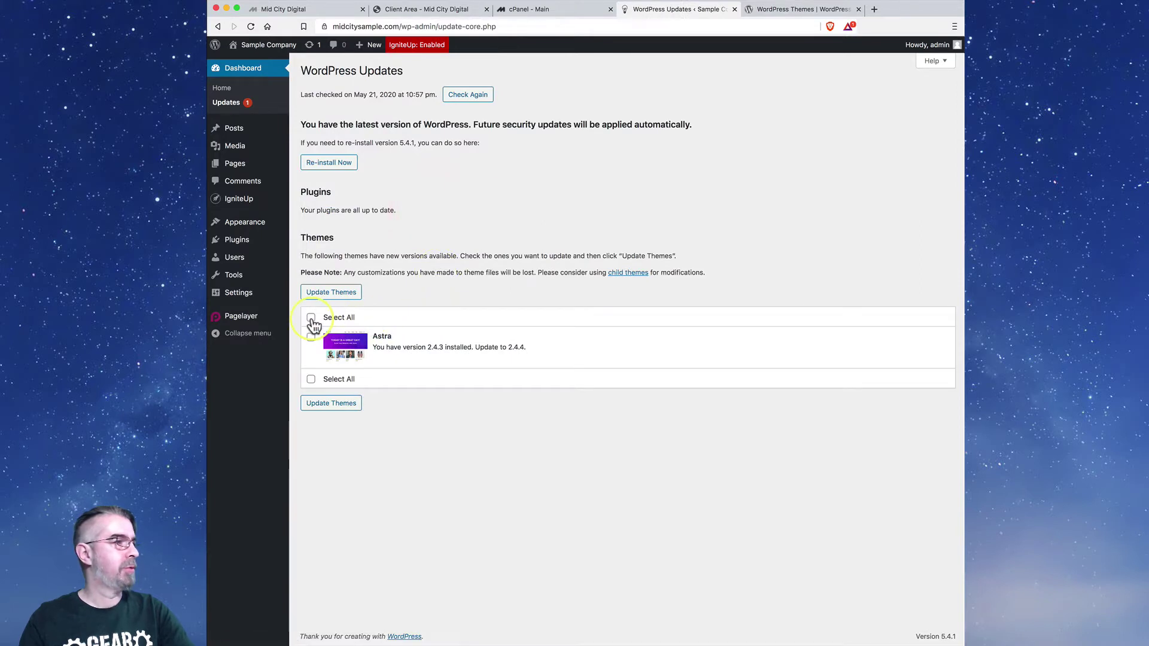
left_click(326, 293)
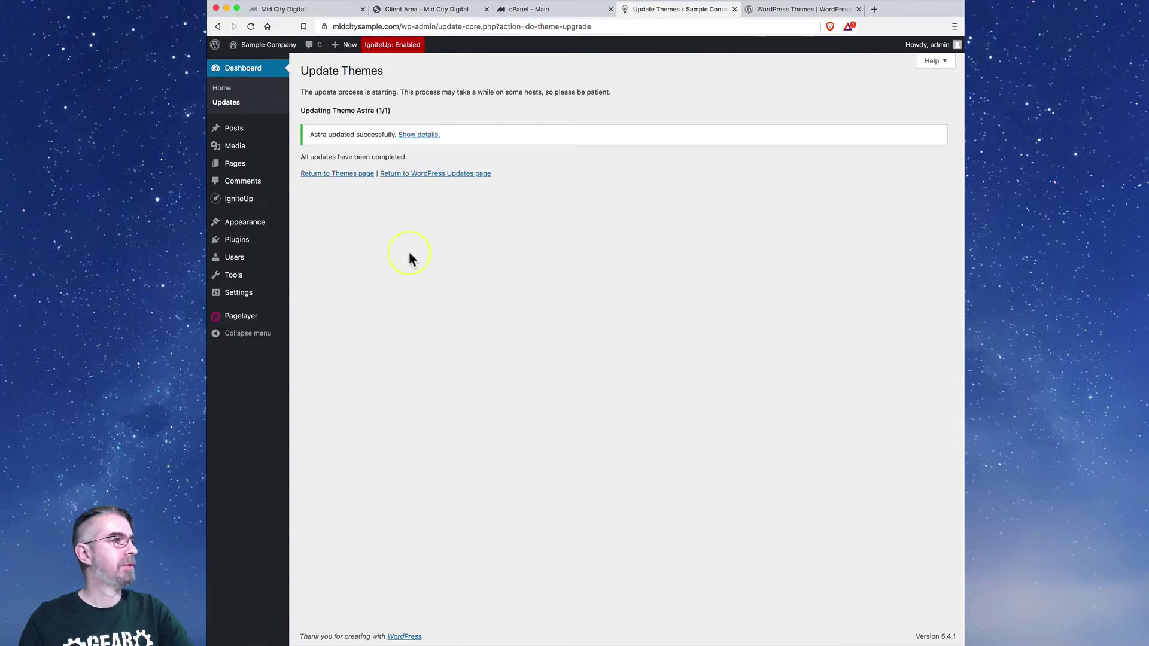
left_click(446, 173)
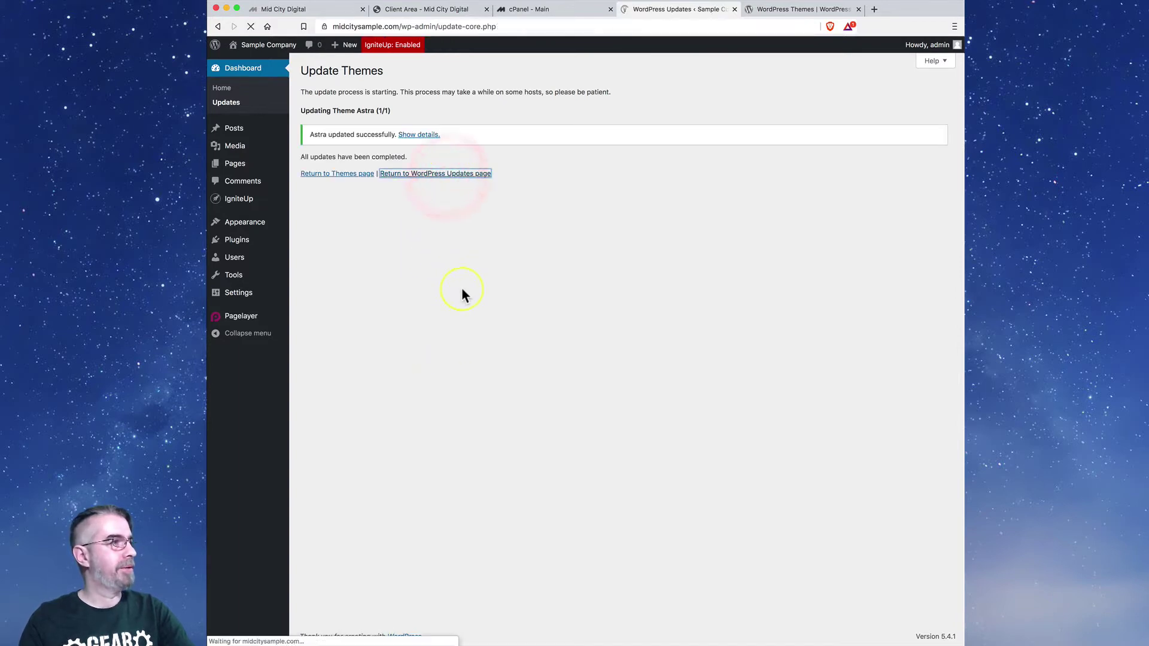
- From the Dashboard home, view the install page for the theme's recommended plugins and go back without installing them
left_click(222, 86)
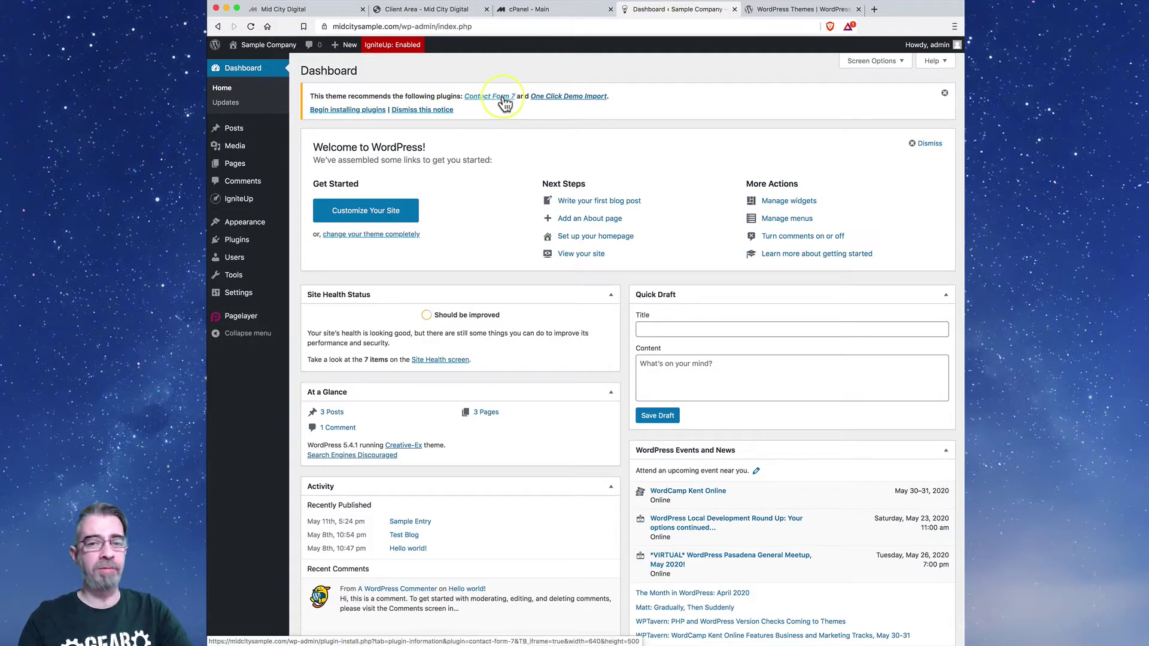
scroll(504, 102, "down", 1)
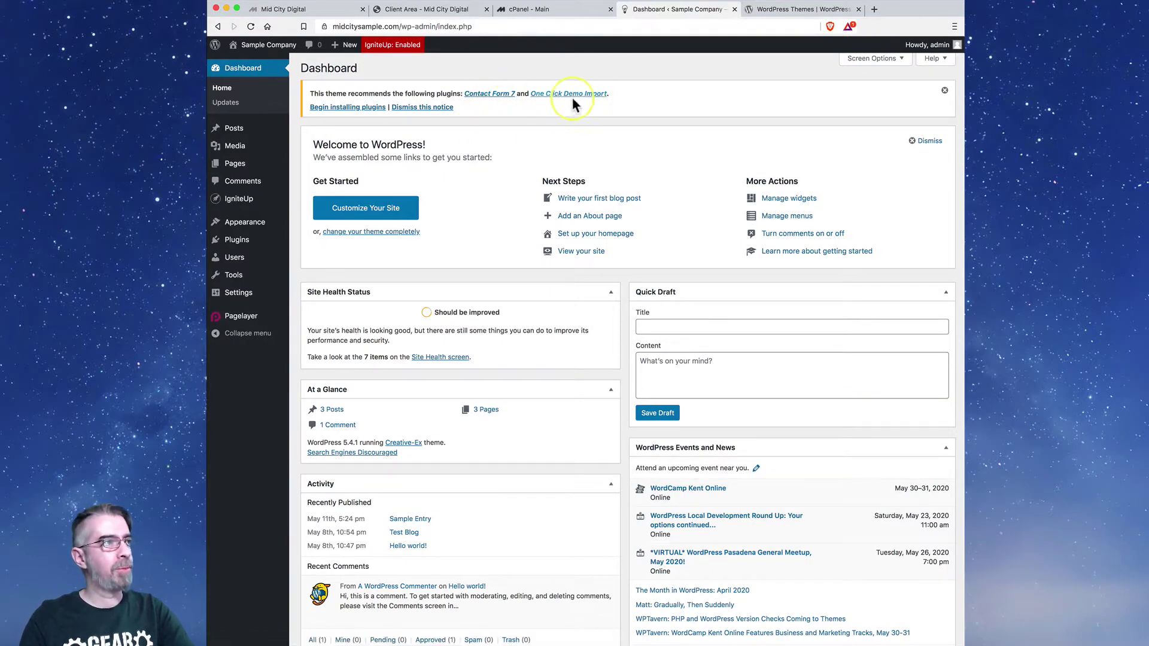
left_click(354, 108)
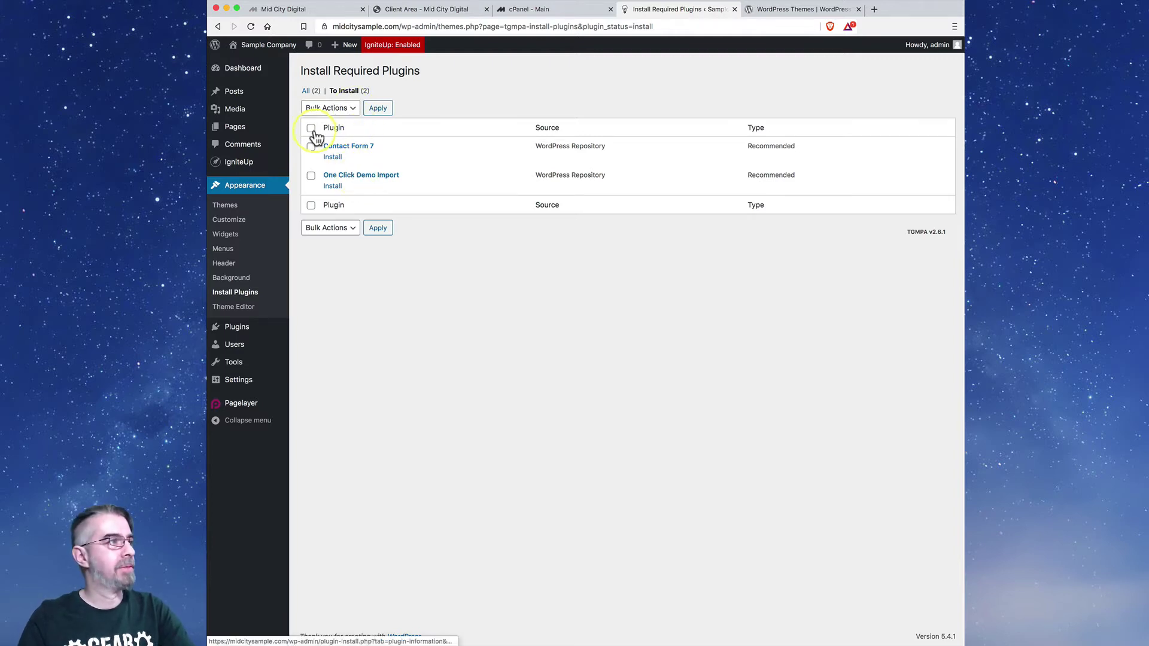
left_click(218, 27)
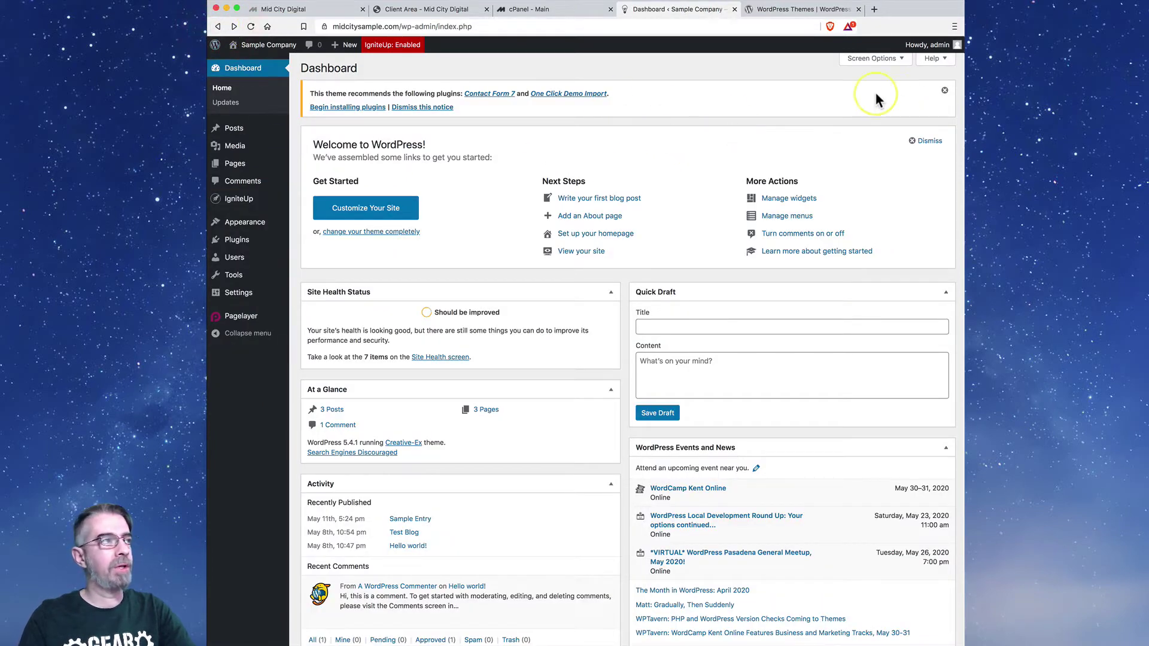
- Dismiss the recommended plugins notice and the Welcome panel on the Dashboard
left_click(944, 93)
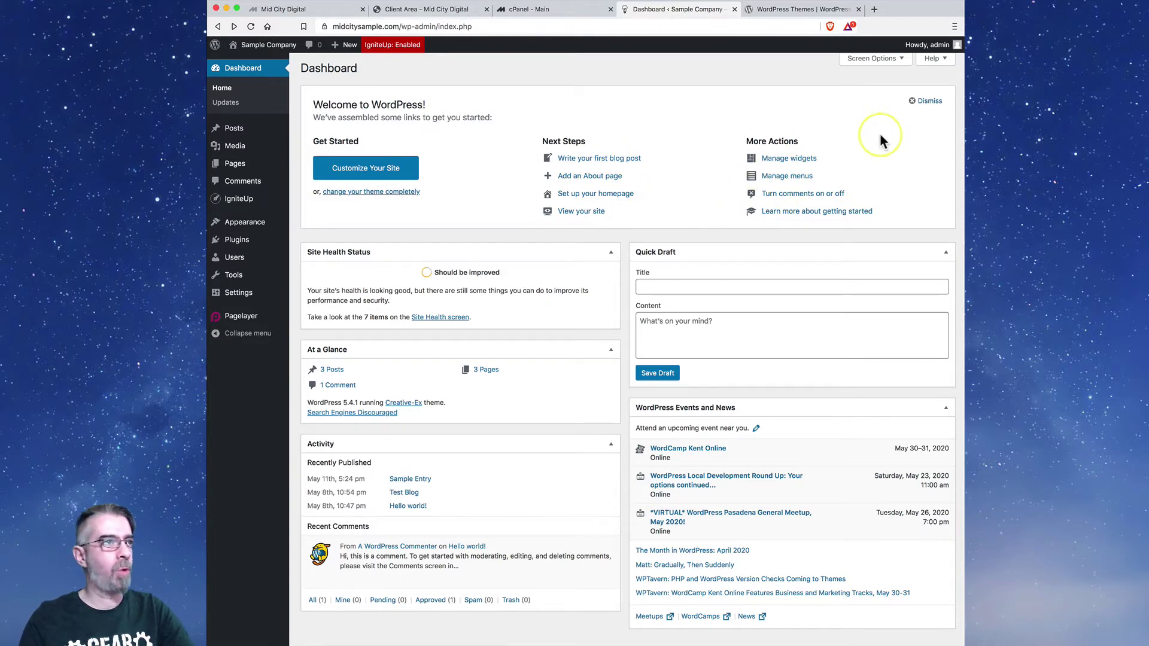
left_click(937, 102)
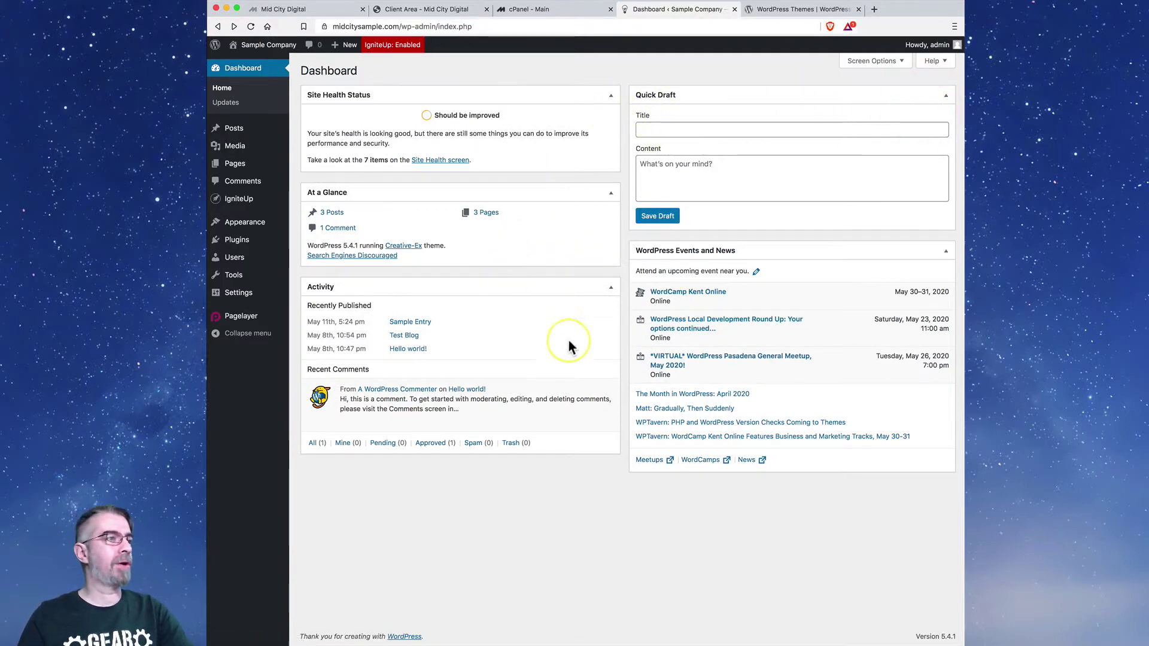
- Hide the WordPress Events and News box from the Dashboard through the screen options
left_click(901, 62)
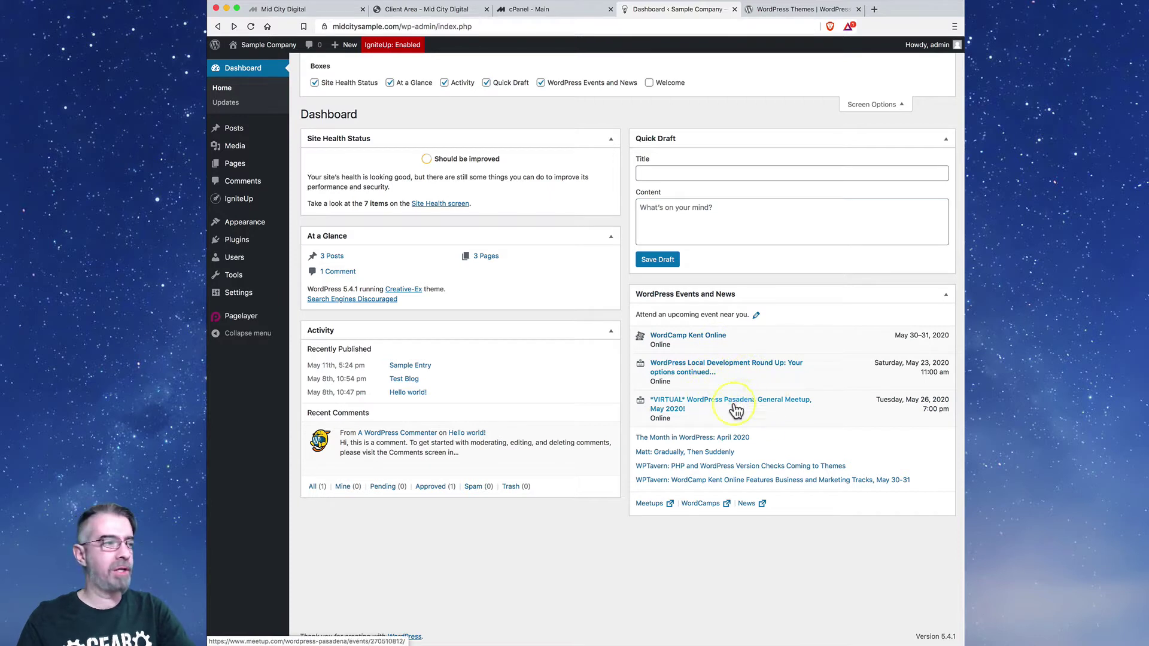
left_click(868, 104)
left_click(871, 62)
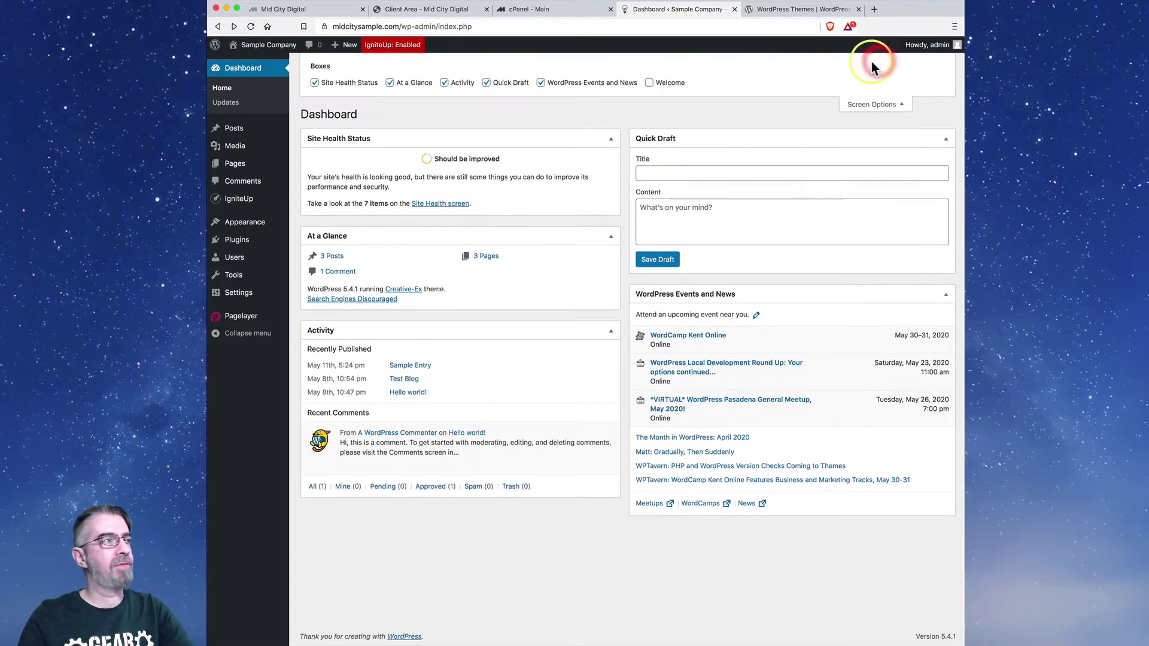
left_click(541, 83)
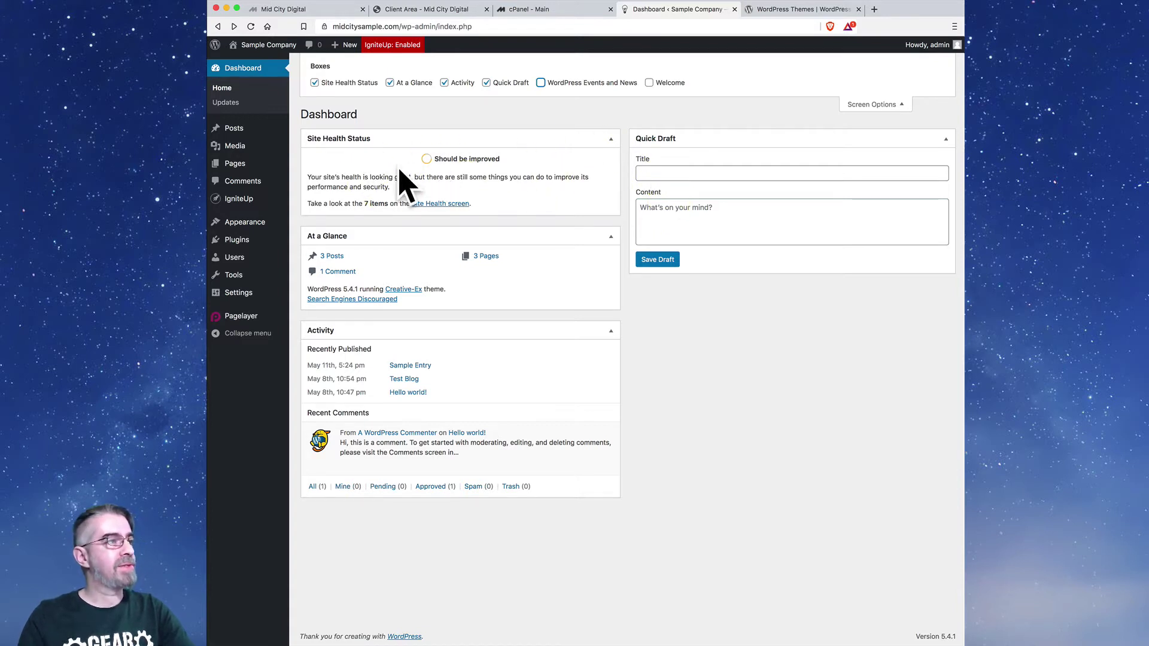
- Collapse the Site Health Status box on the Dashboard and expand it again
left_click(444, 160)
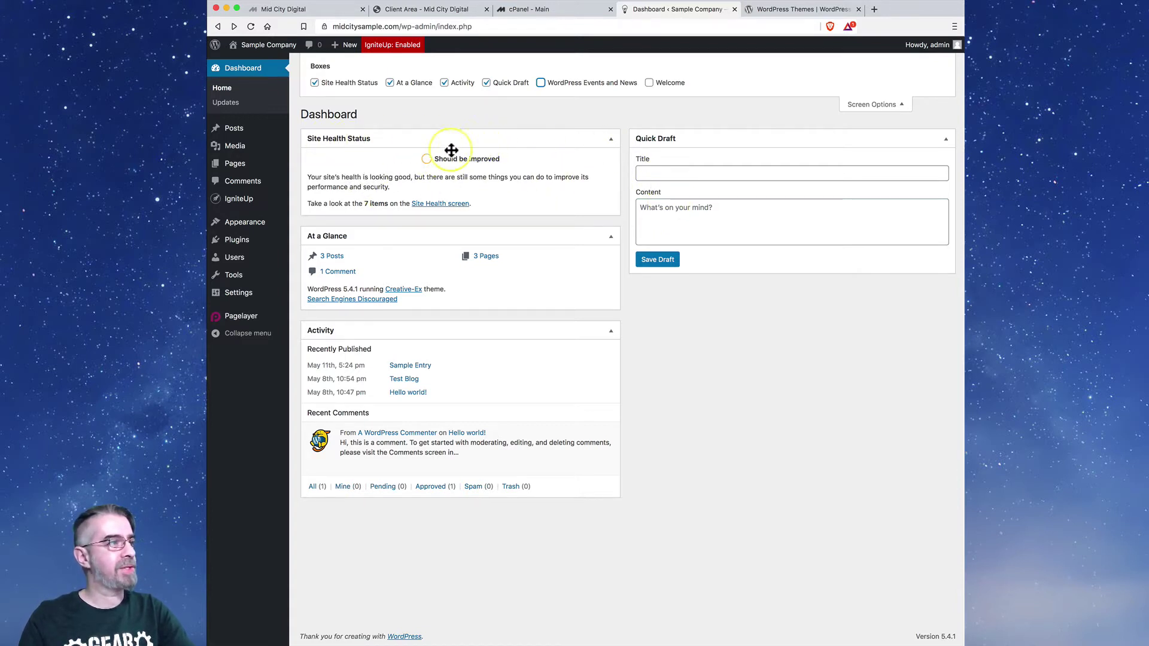
left_click(502, 174)
left_click(518, 146)
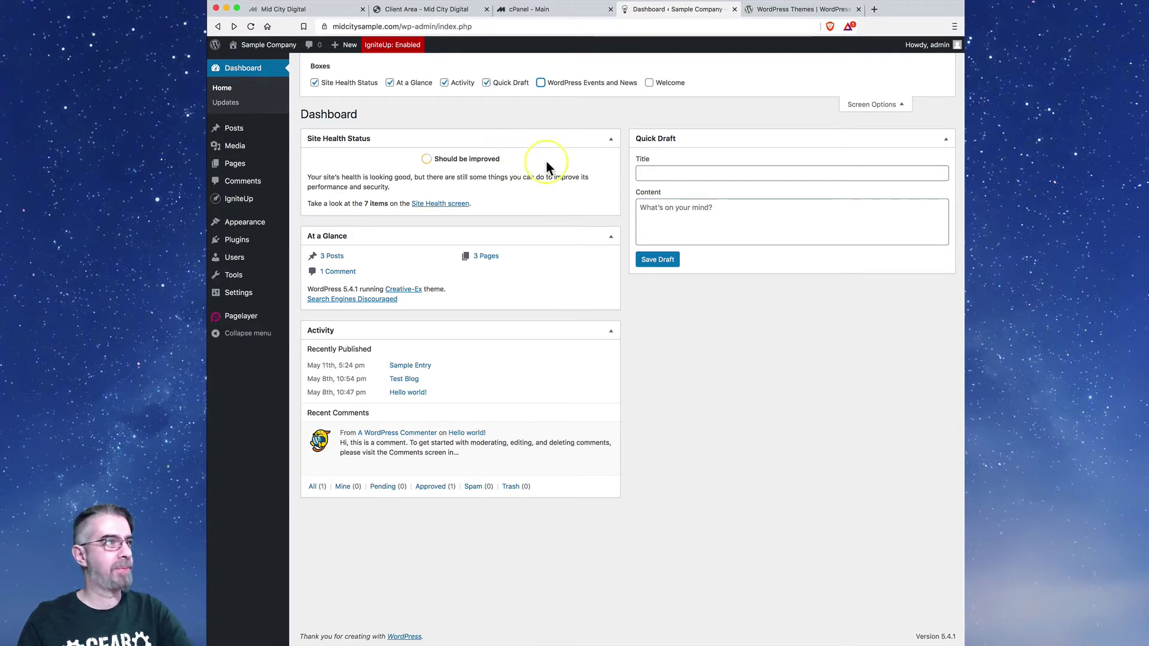
left_click(610, 140)
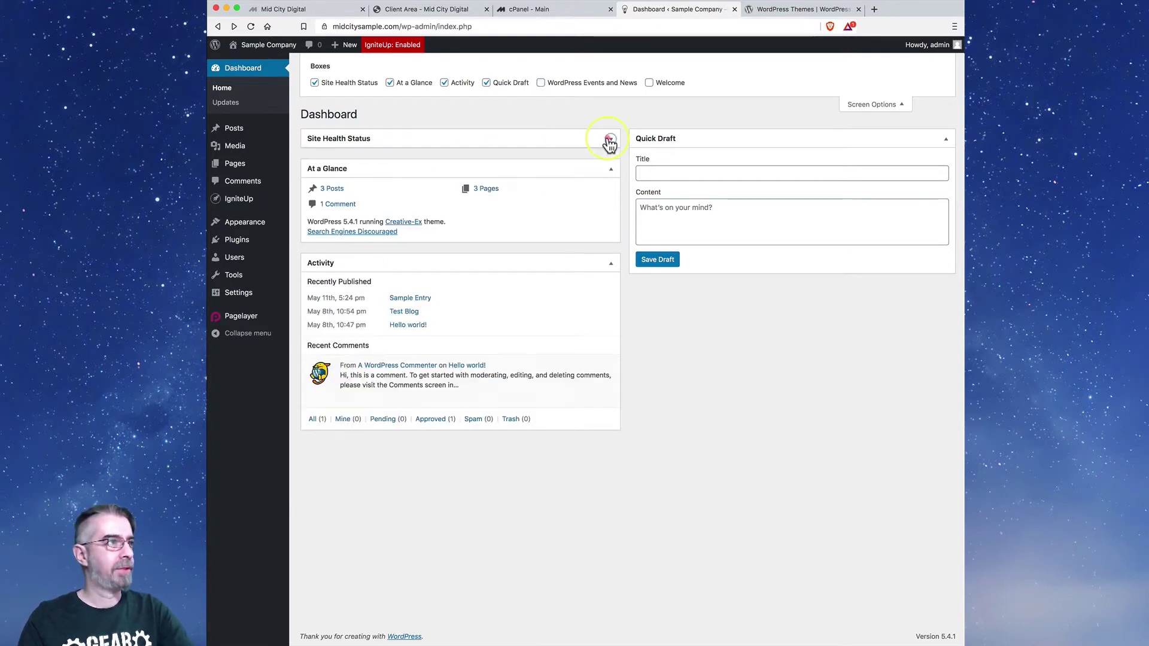
left_click(610, 140)
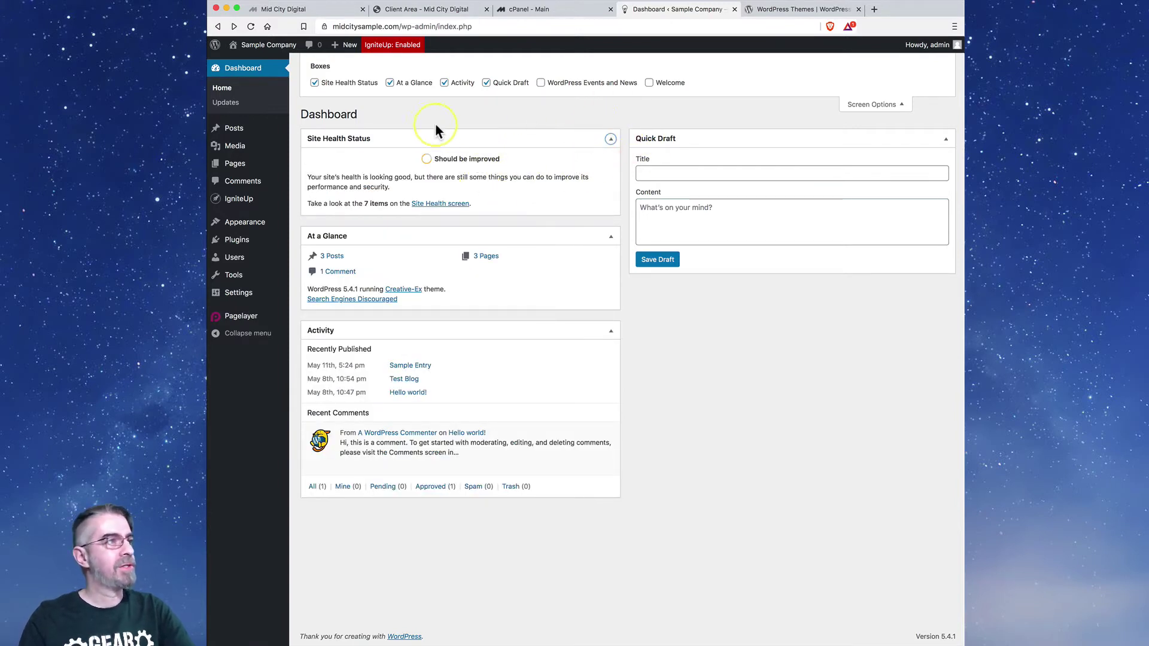
- Open the Site Health screen and review its recommended improvements
left_click(446, 205)
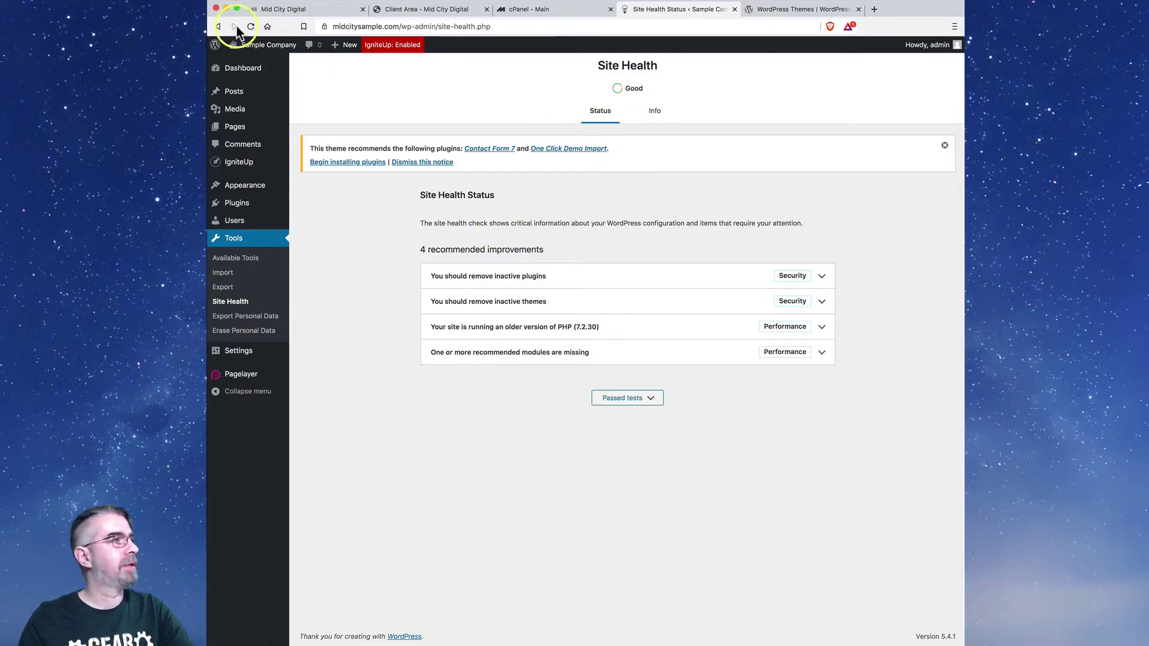
- Return to the Dashboard and dismiss its Welcome panel and the recommended plugins notice
left_click(218, 26)
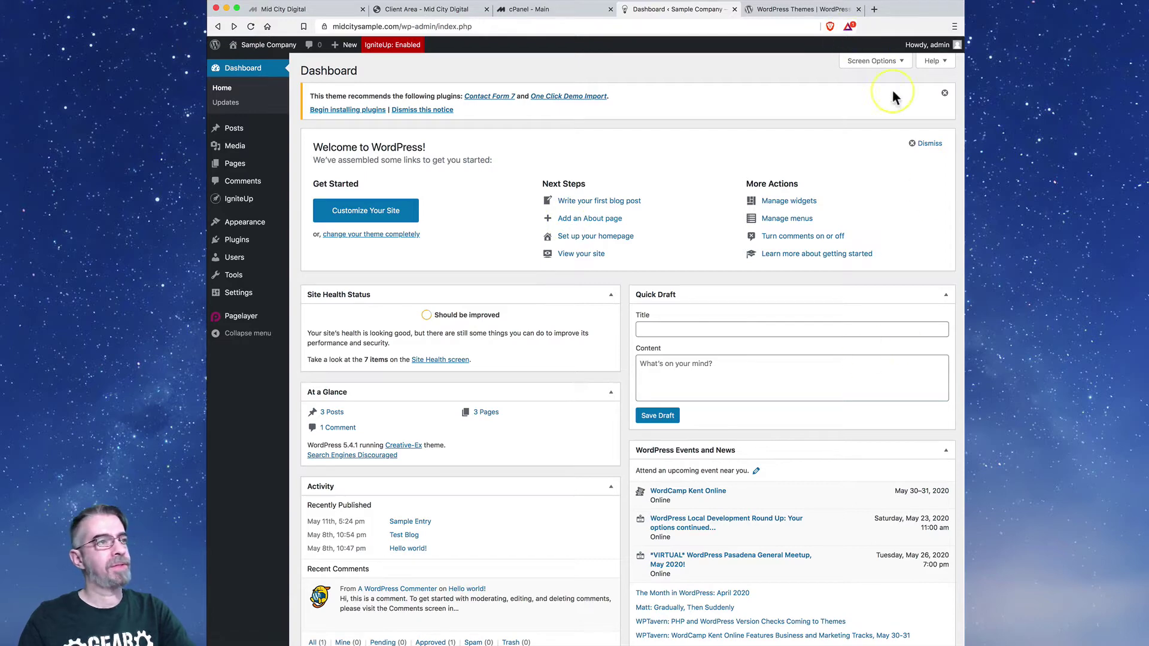
left_click(929, 145)
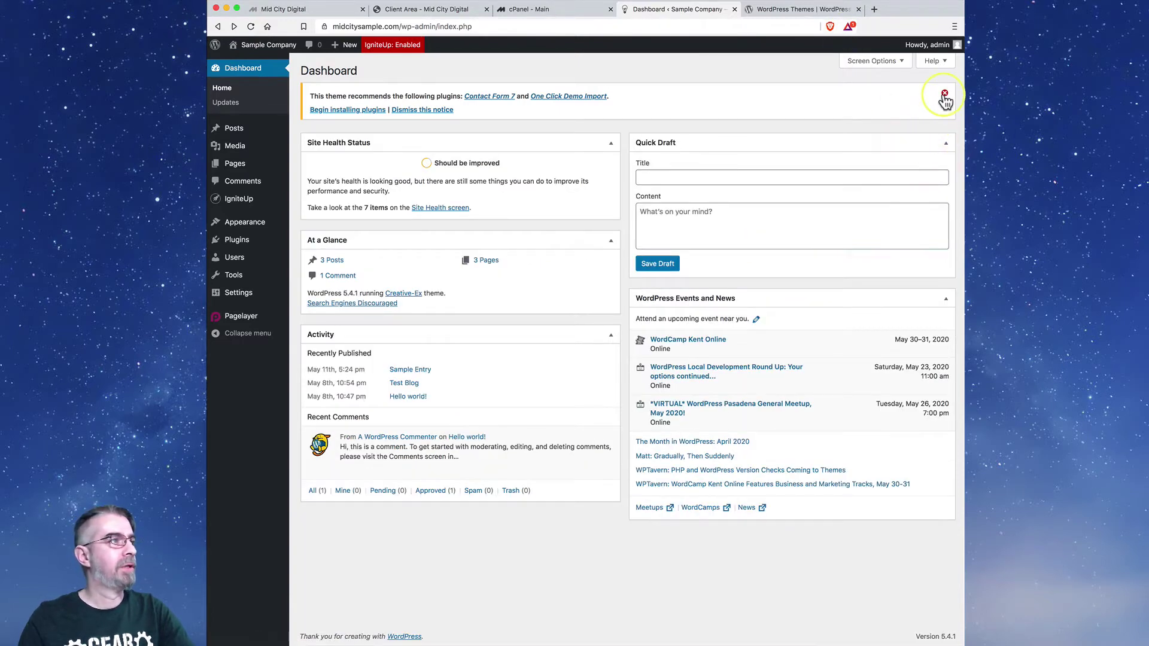
left_click(431, 110)
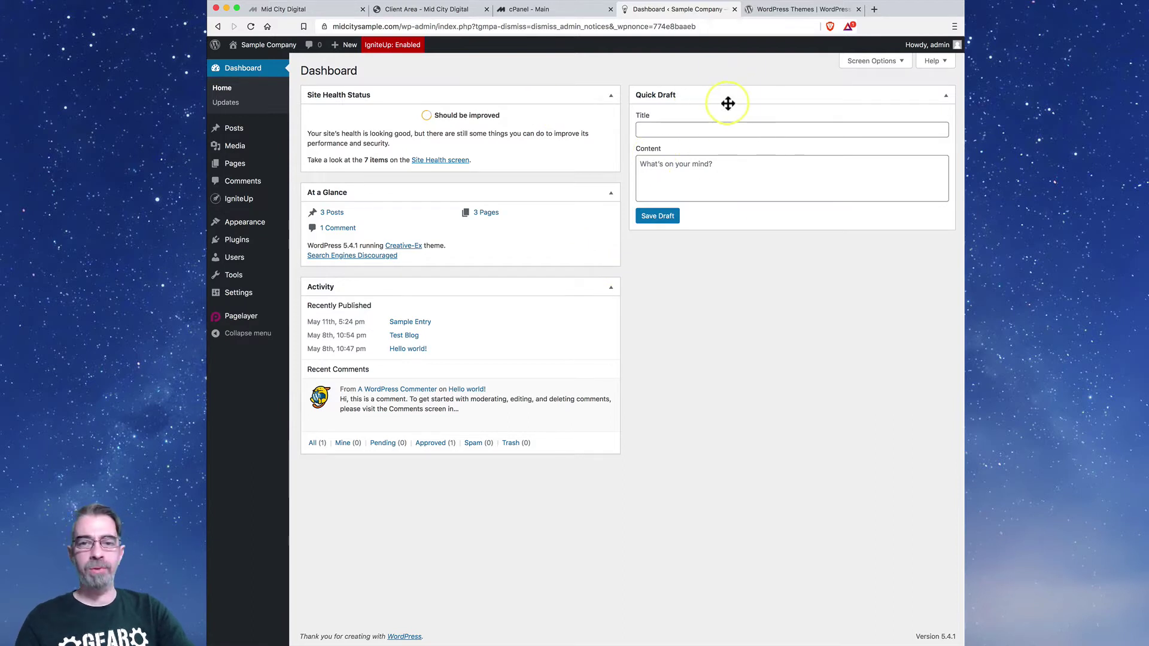
- Rearrange the Dashboard boxes with Quick Draft above Site Health Status in one column and At a Glance above Activity in the other
left_click_drag(721, 98, 394, 99)
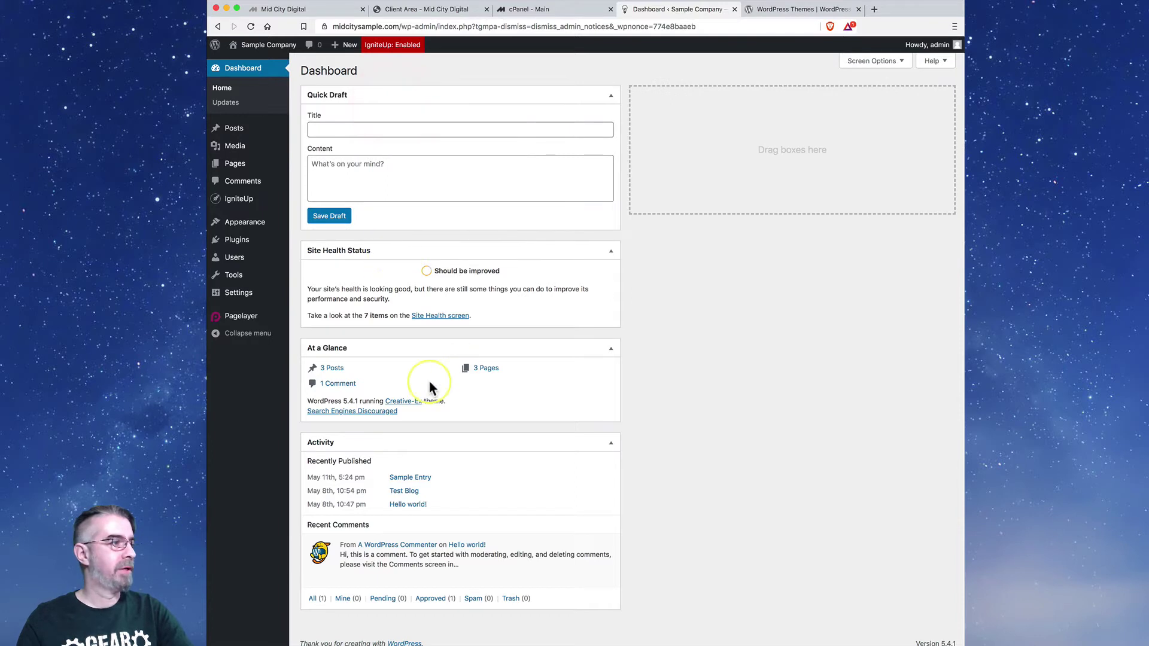
mouse_move(393, 346)
left_mouse_down()
mouse_move(572, 296)
mouse_move(711, 107)
mouse_move(737, 94)
left_mouse_up()
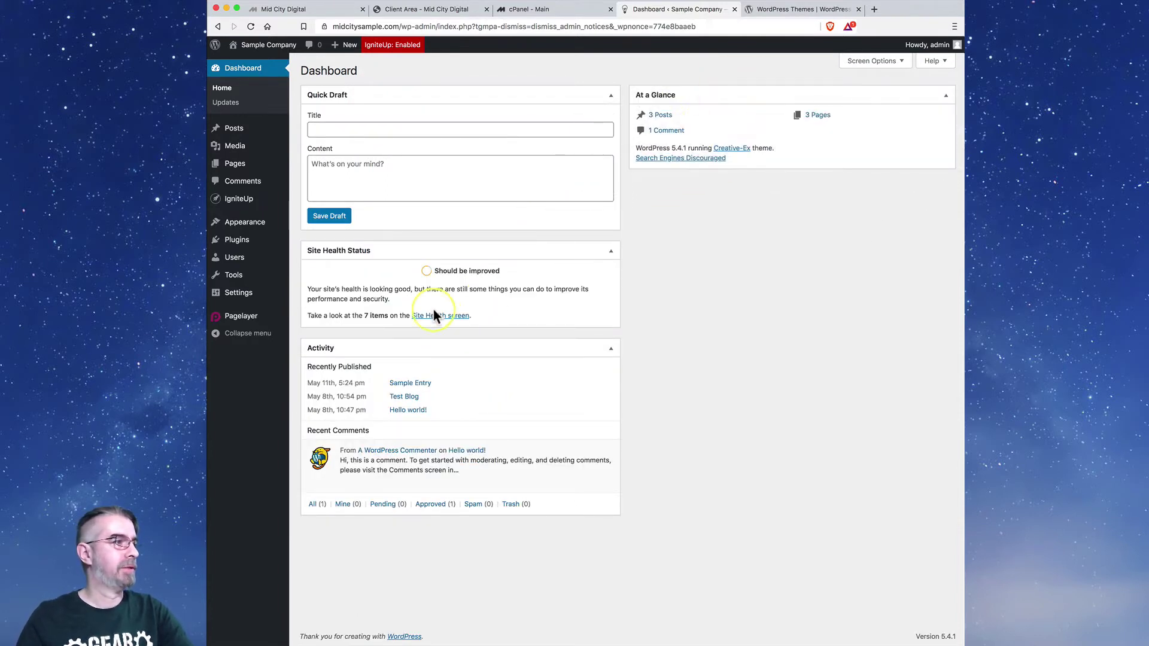
left_click_drag(402, 347, 757, 127)
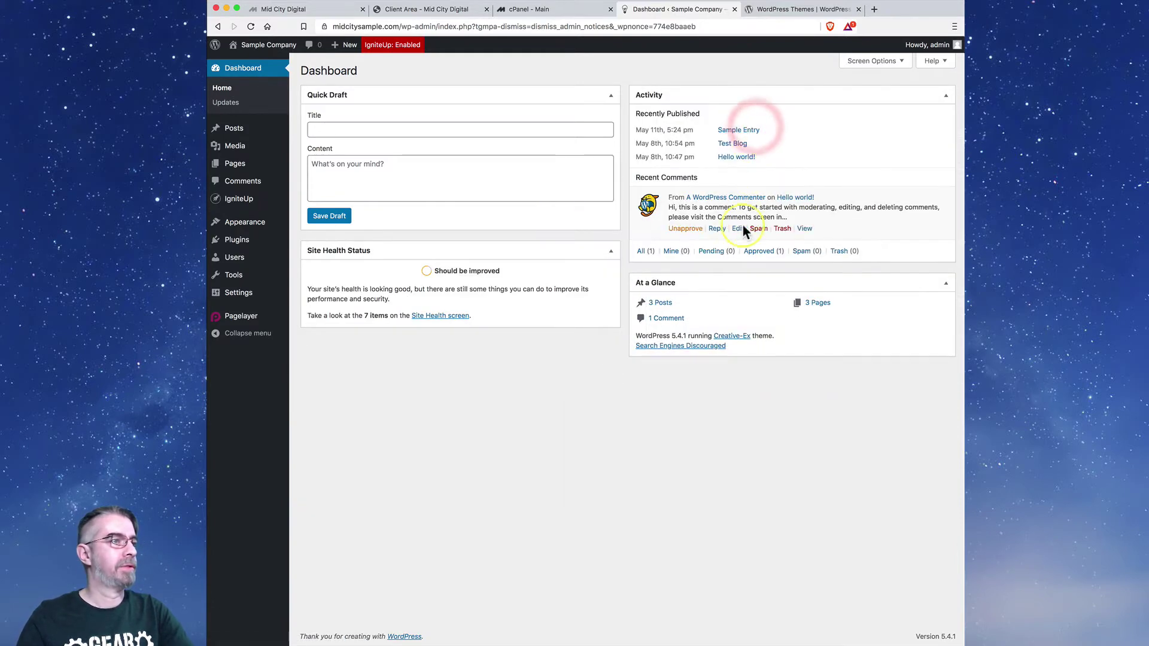
left_click_drag(726, 288, 718, 106)
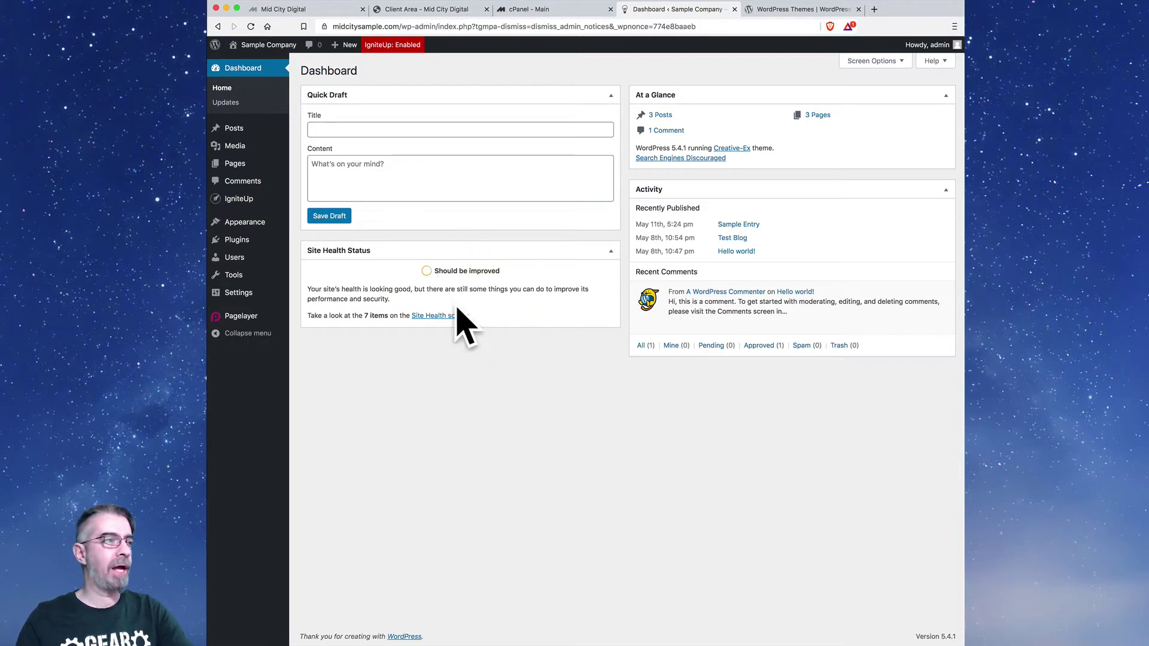
left_click(457, 429)
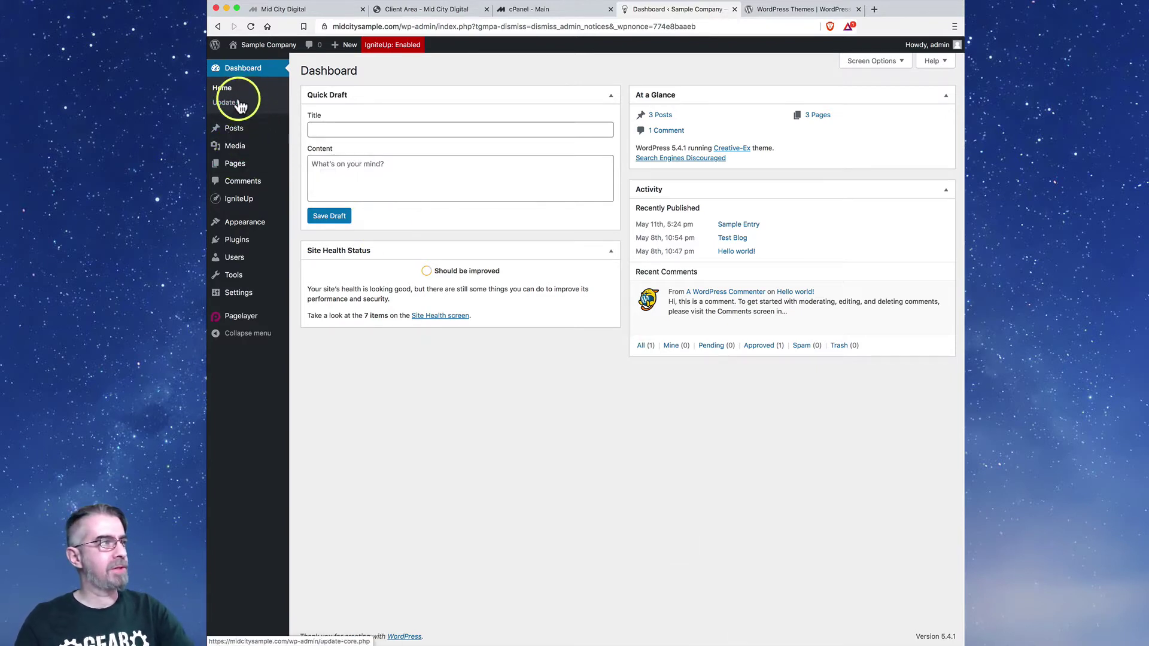
- Look through the list of all posts and the categories, including the edit form of the Uncategorized category
mouse_move(243, 138)
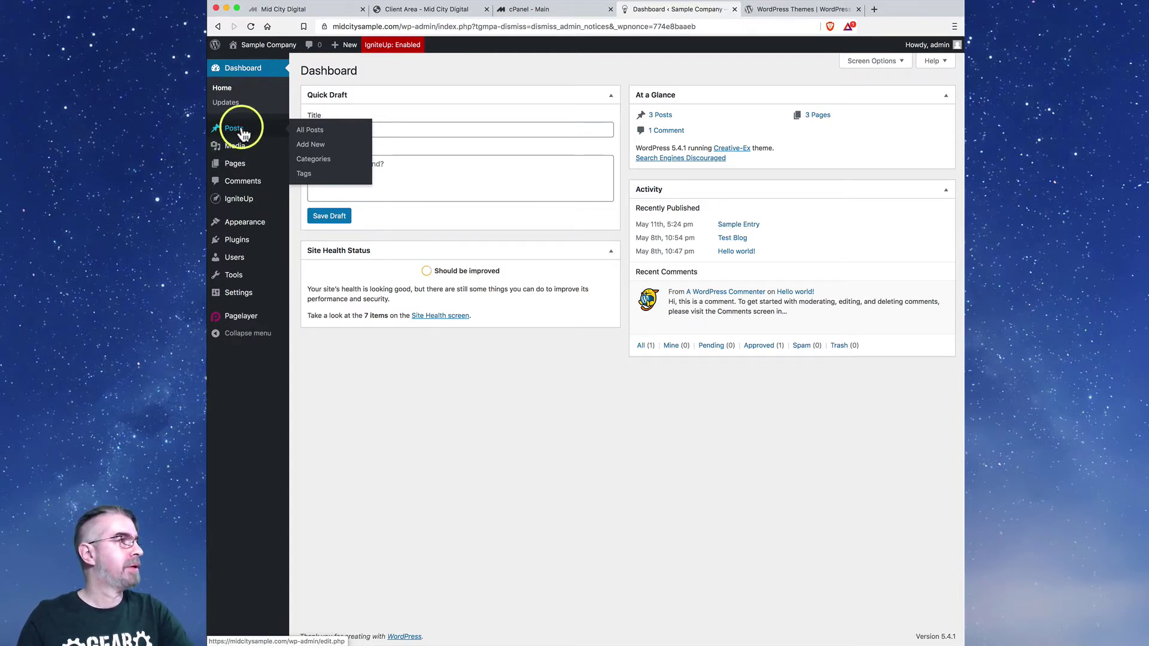
left_click(310, 132)
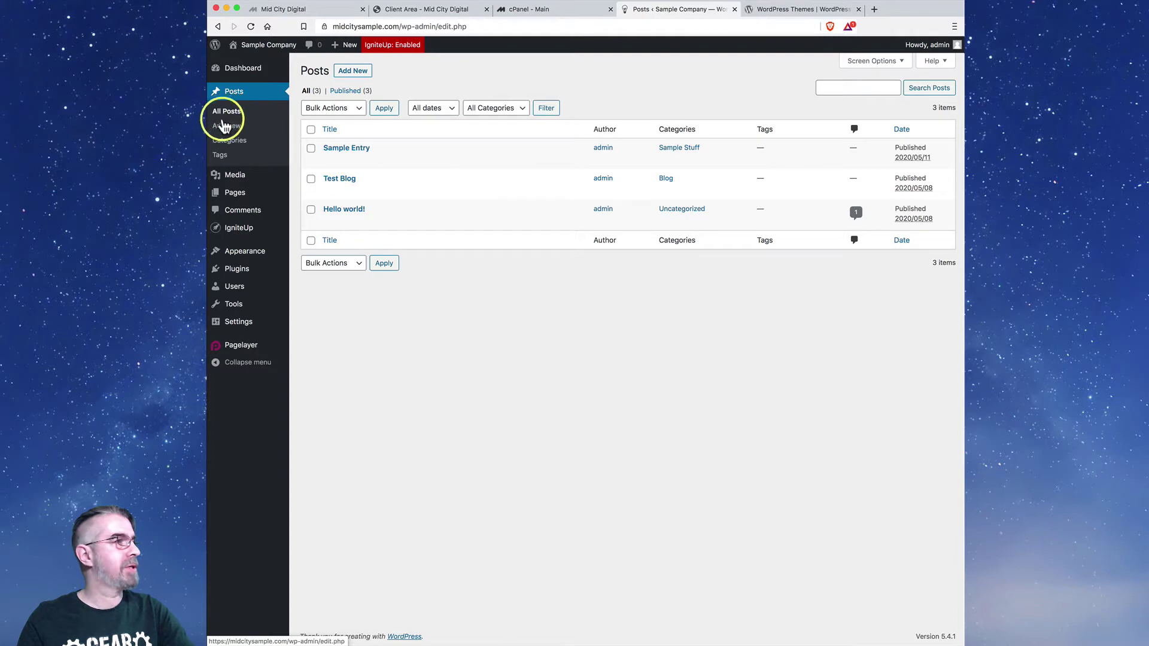
left_click(233, 144)
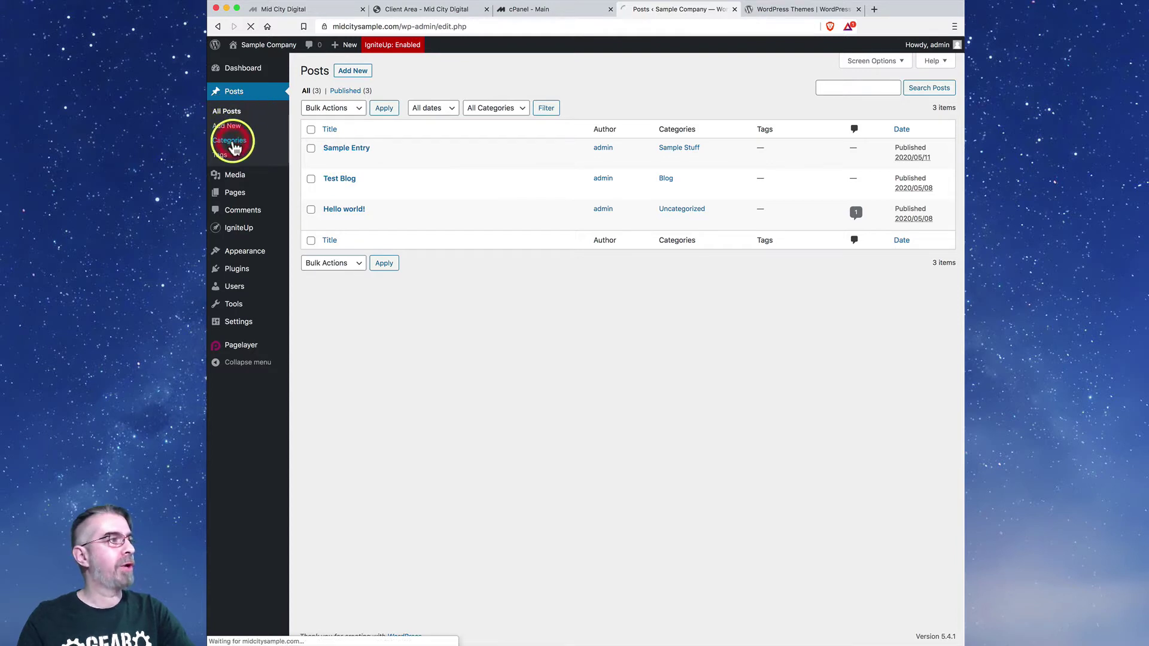
mouse_move(559, 150)
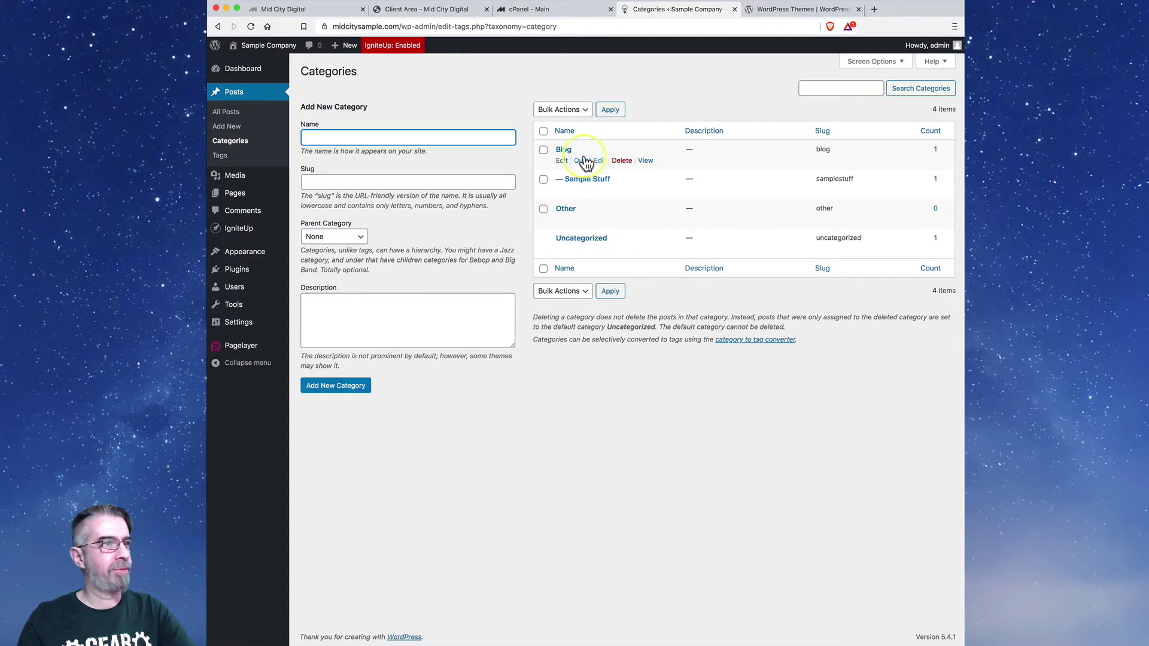
mouse_move(584, 199)
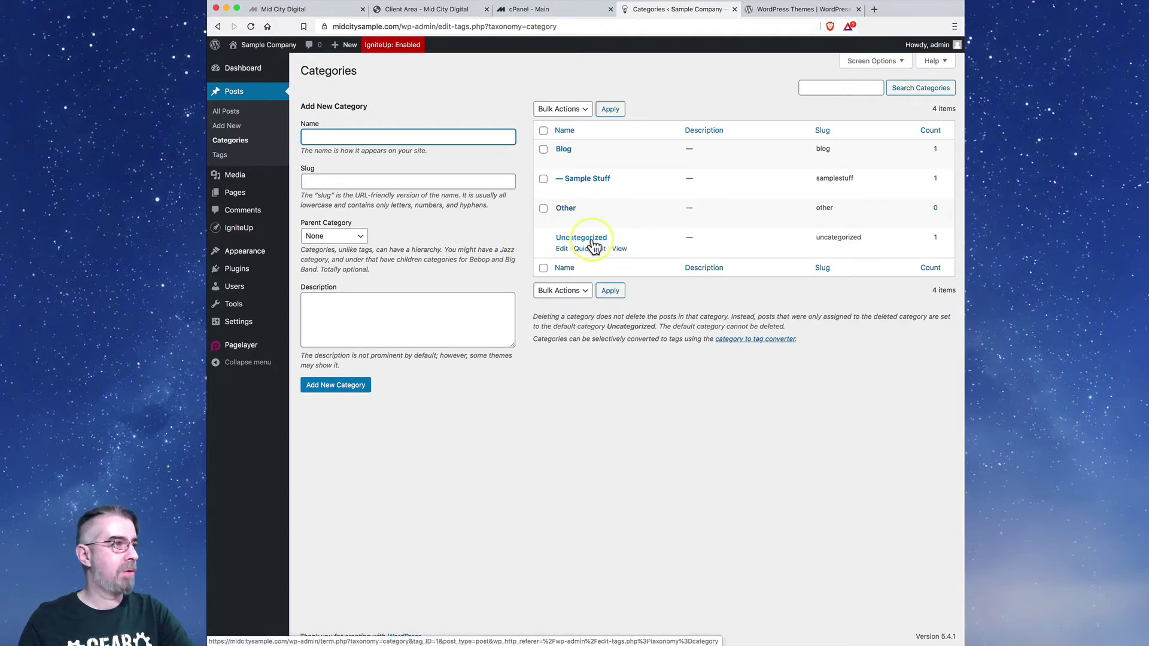
left_click(593, 240)
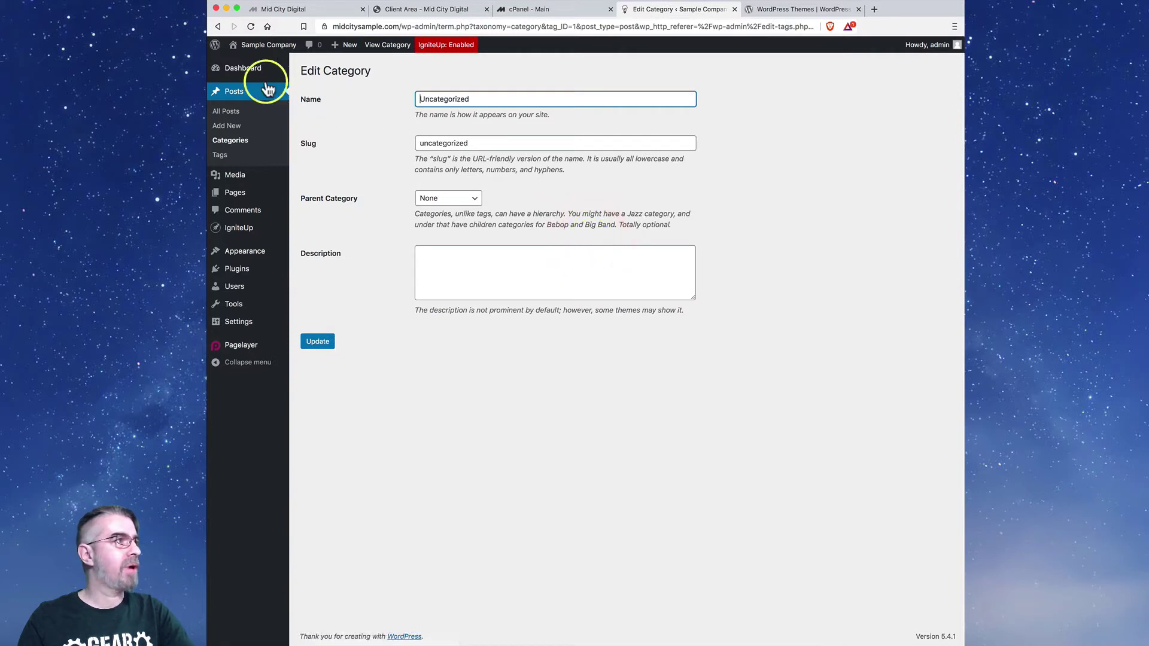
left_click(218, 26)
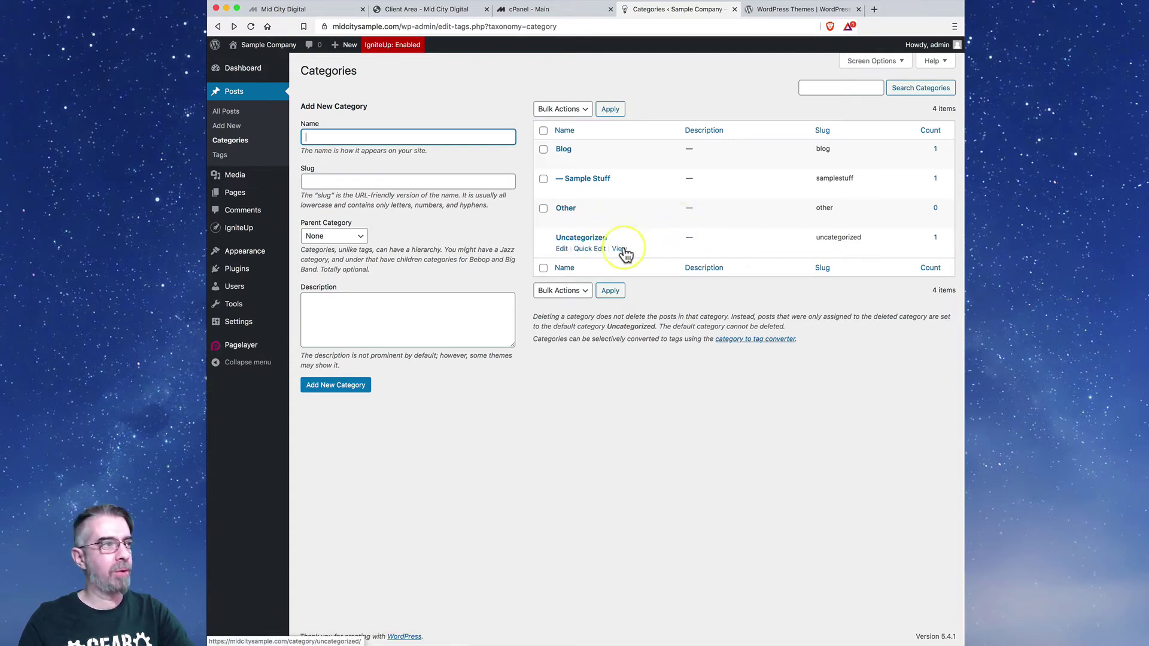
- Open the Hello world! post for editing, view it in the Pagelayer editor and return to the standard editor
left_click(228, 114)
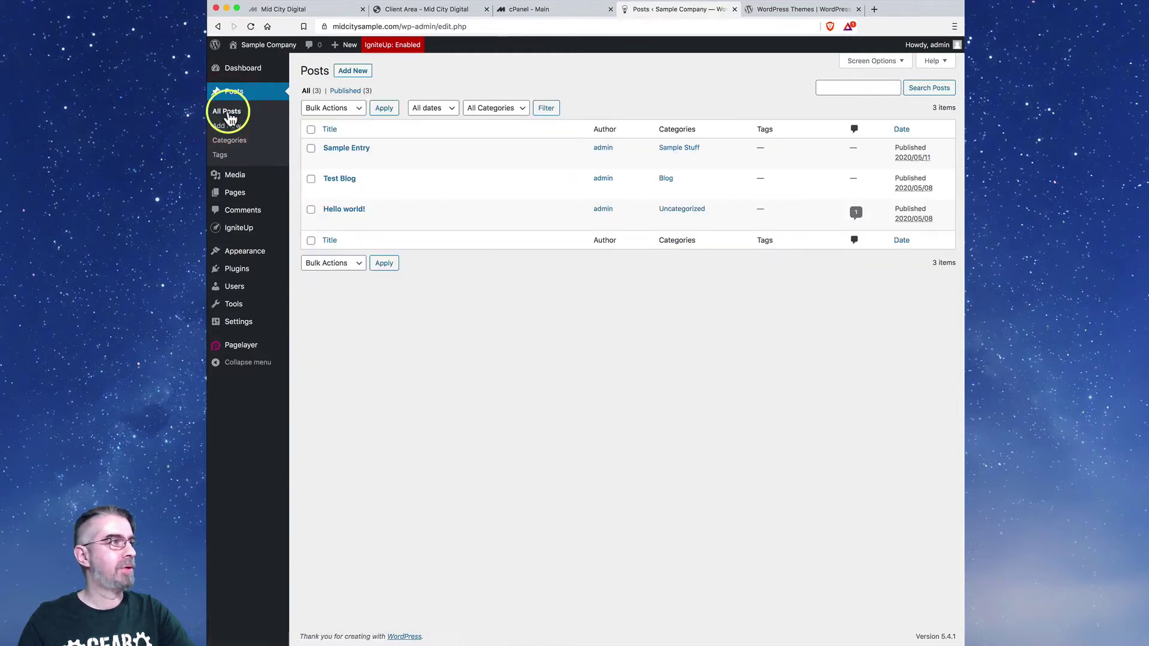
left_click(353, 210)
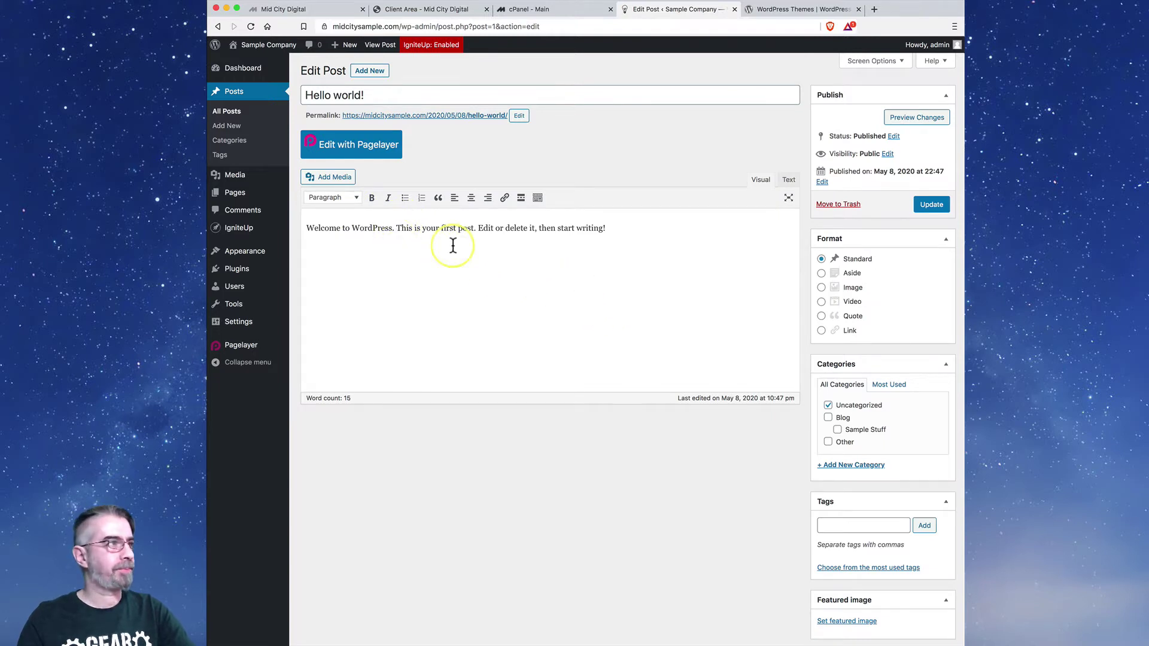
left_click(347, 148)
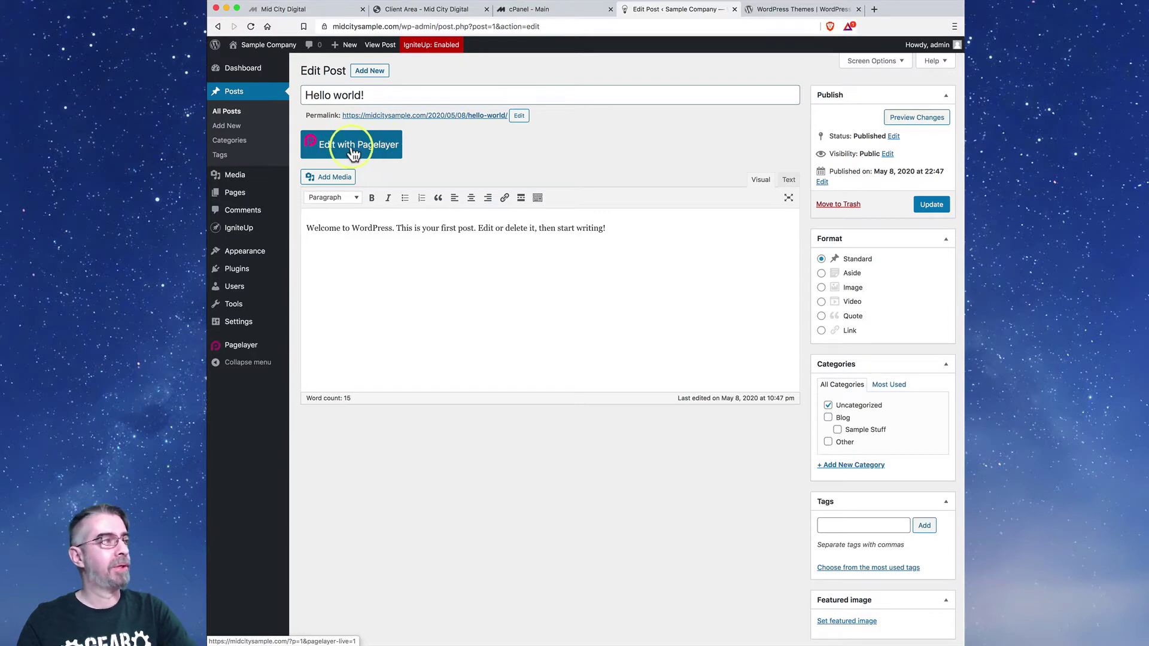
left_click(346, 151)
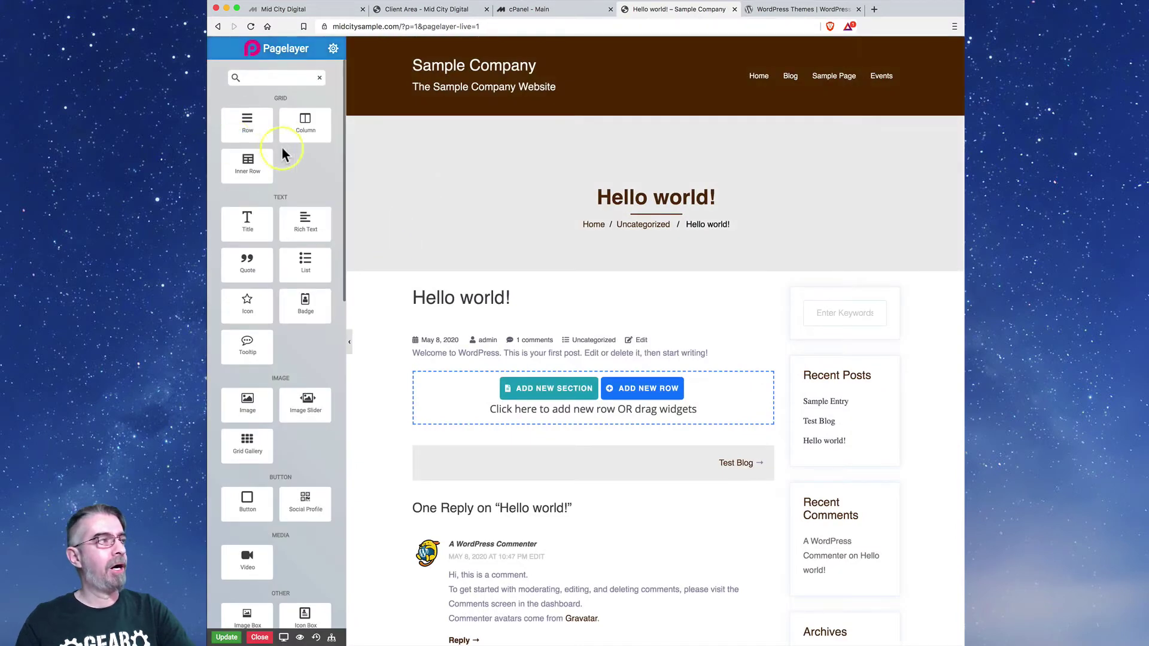
left_click(298, 137)
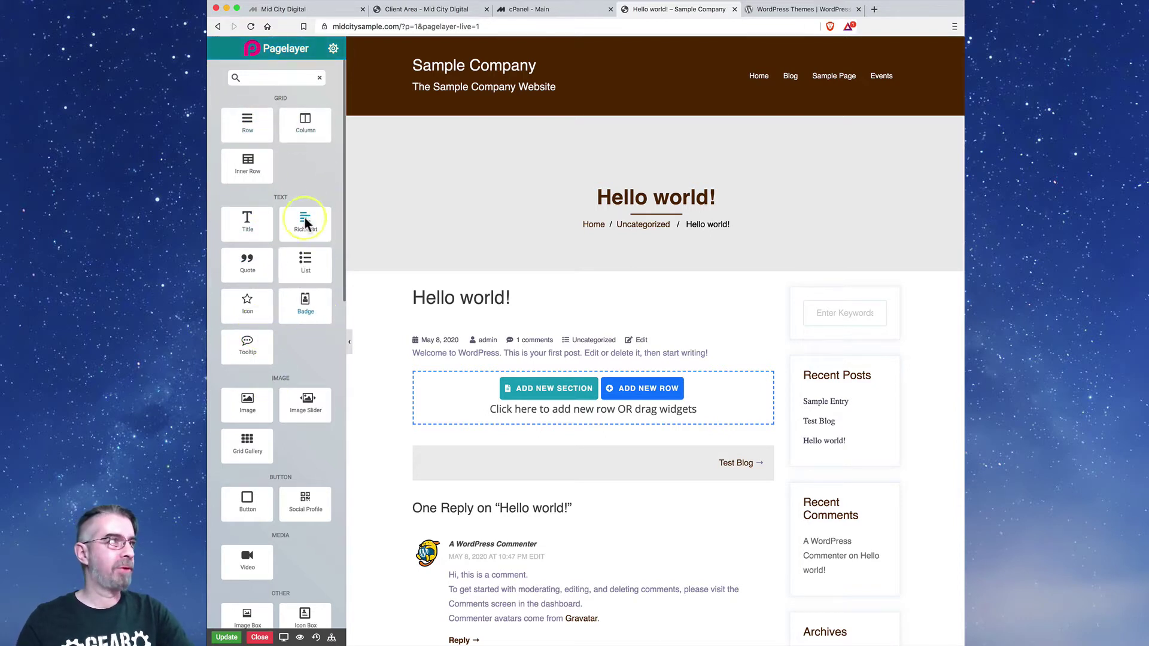
left_click(218, 27)
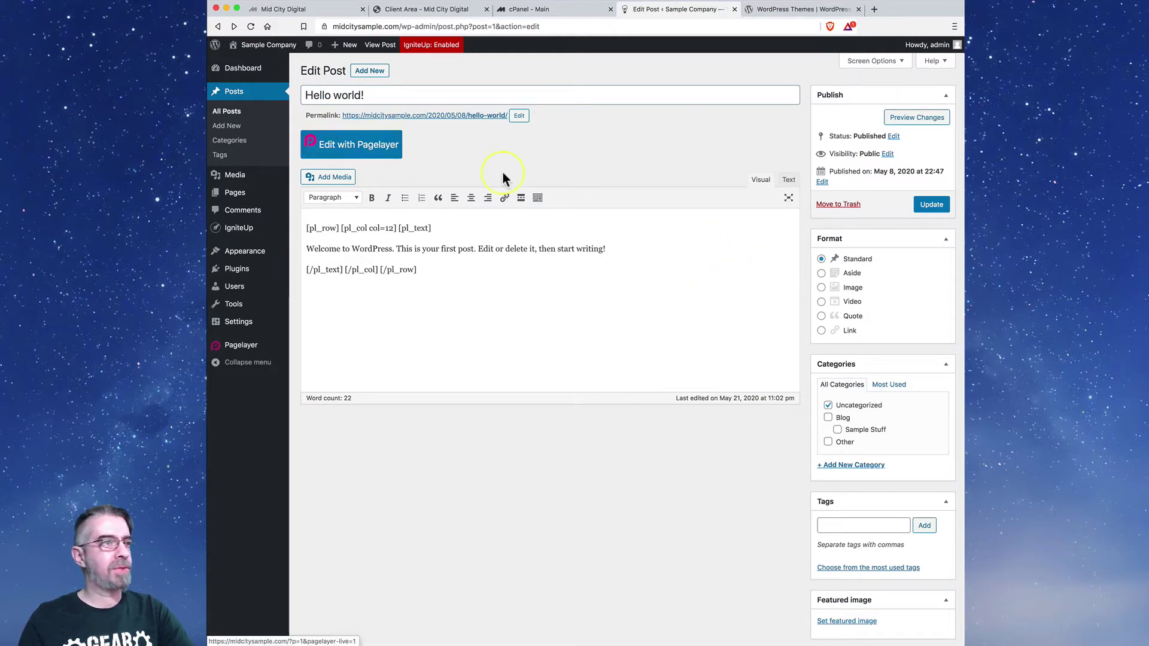
- Try to remove the Uncategorized category from the Hello world! post and update the post
left_click(828, 406)
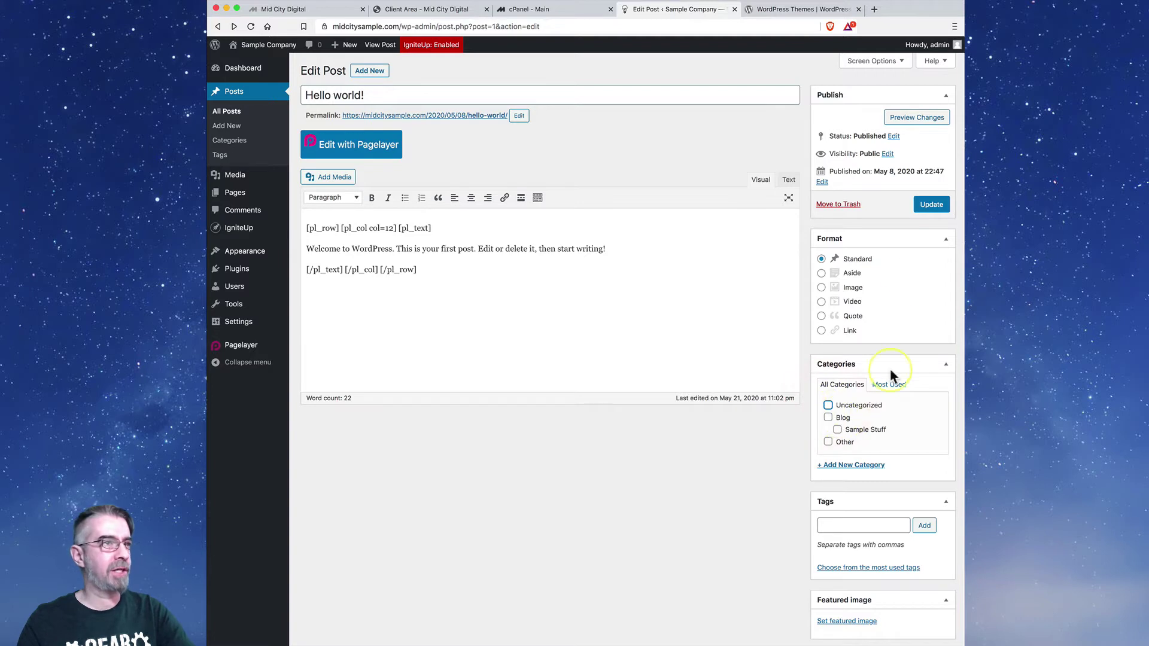
left_click(920, 209)
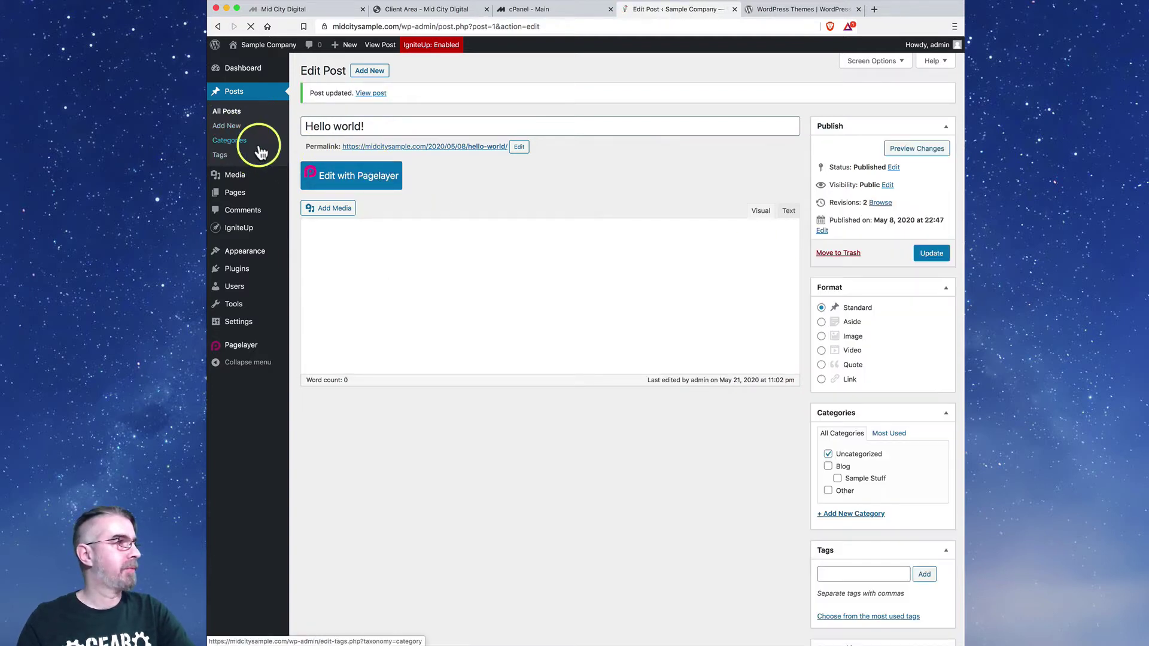
- Move the Hello world! post to the trash and delete it permanently from there
left_click(230, 112)
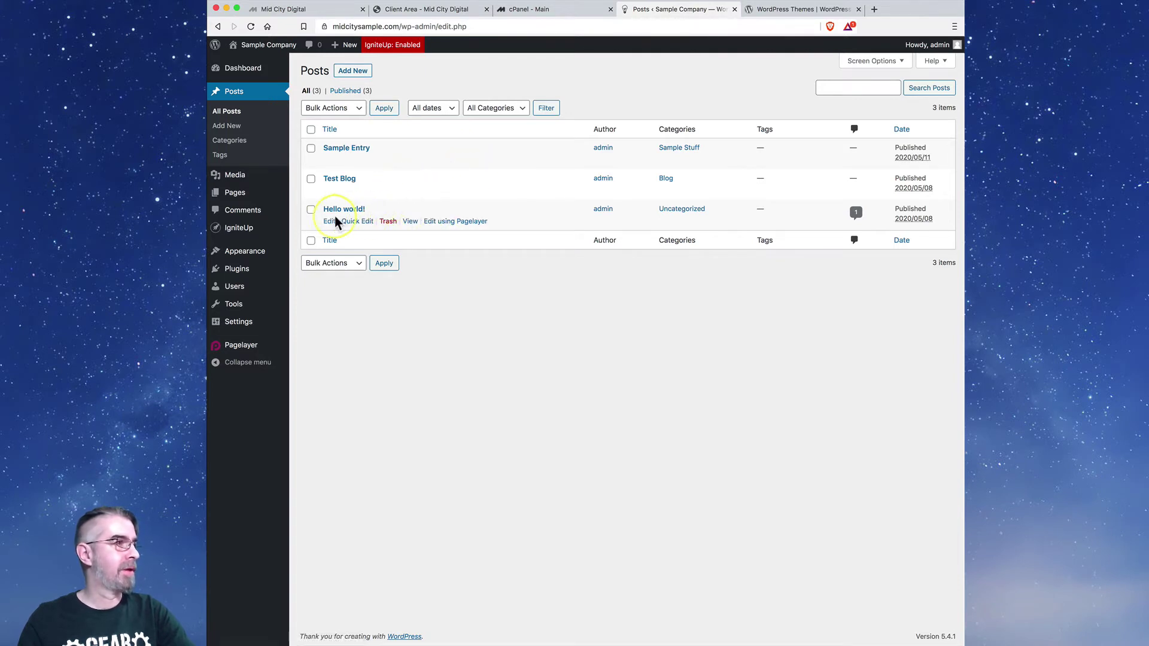
left_click(389, 222)
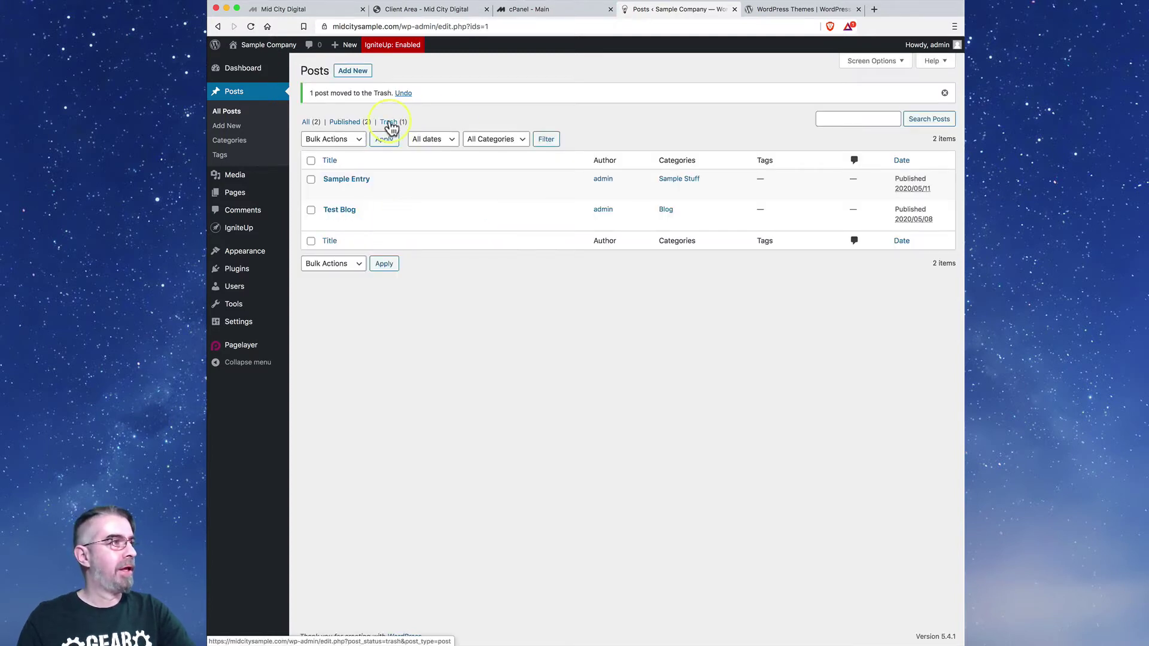
left_click(389, 124)
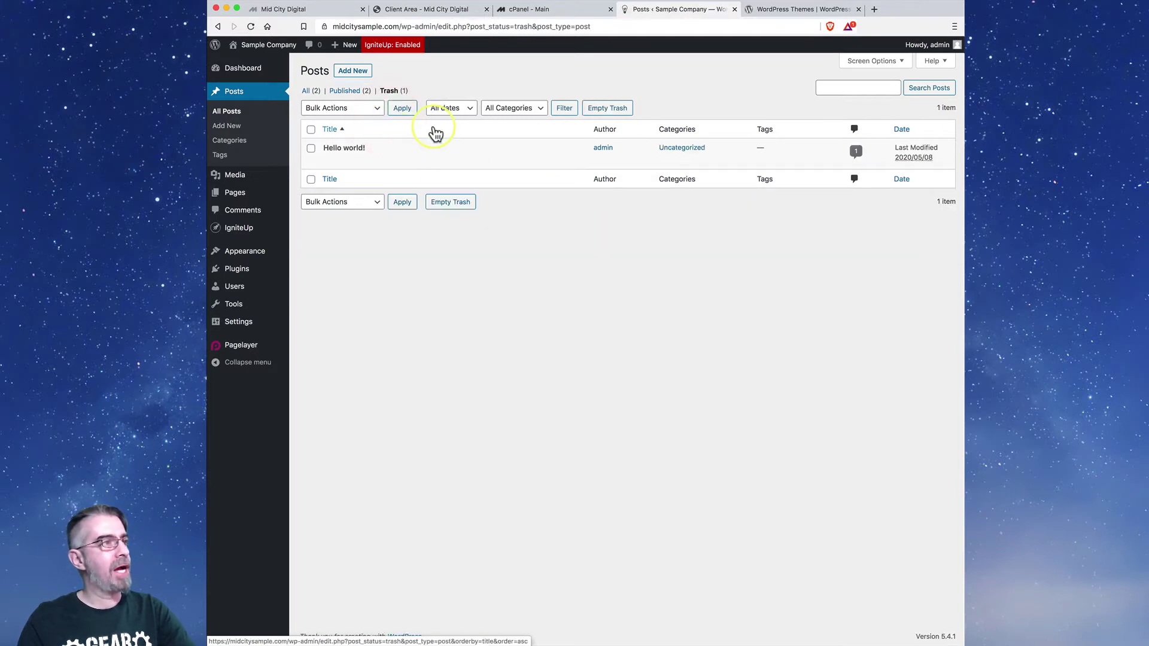
left_click(376, 107)
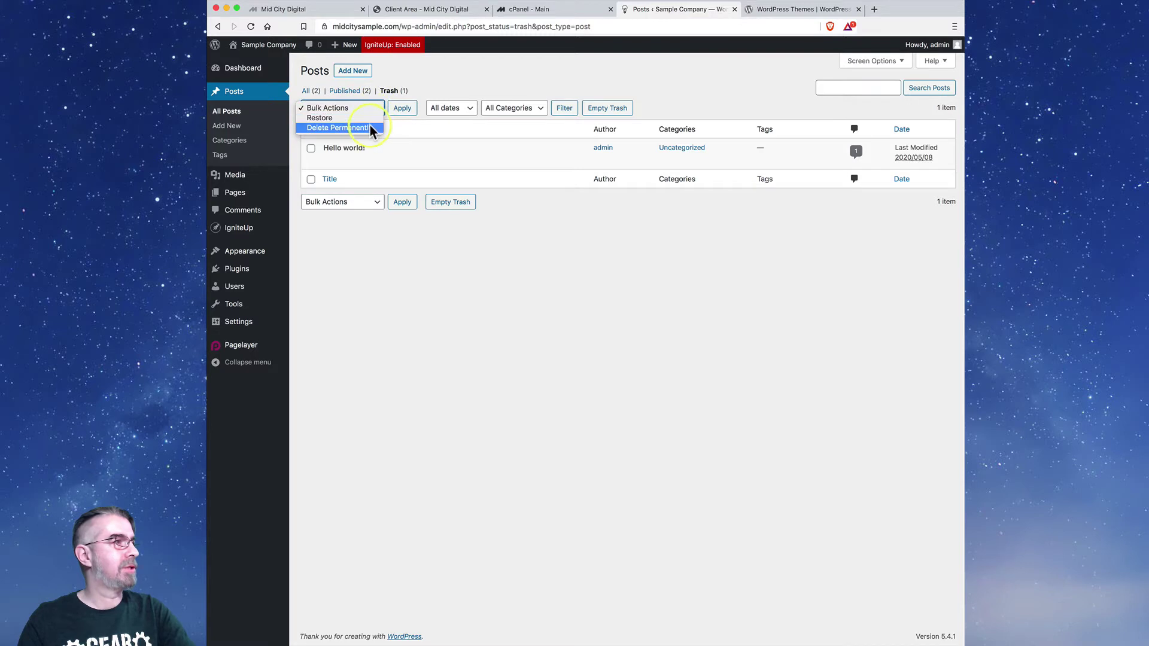
left_click(370, 126)
left_click(311, 130)
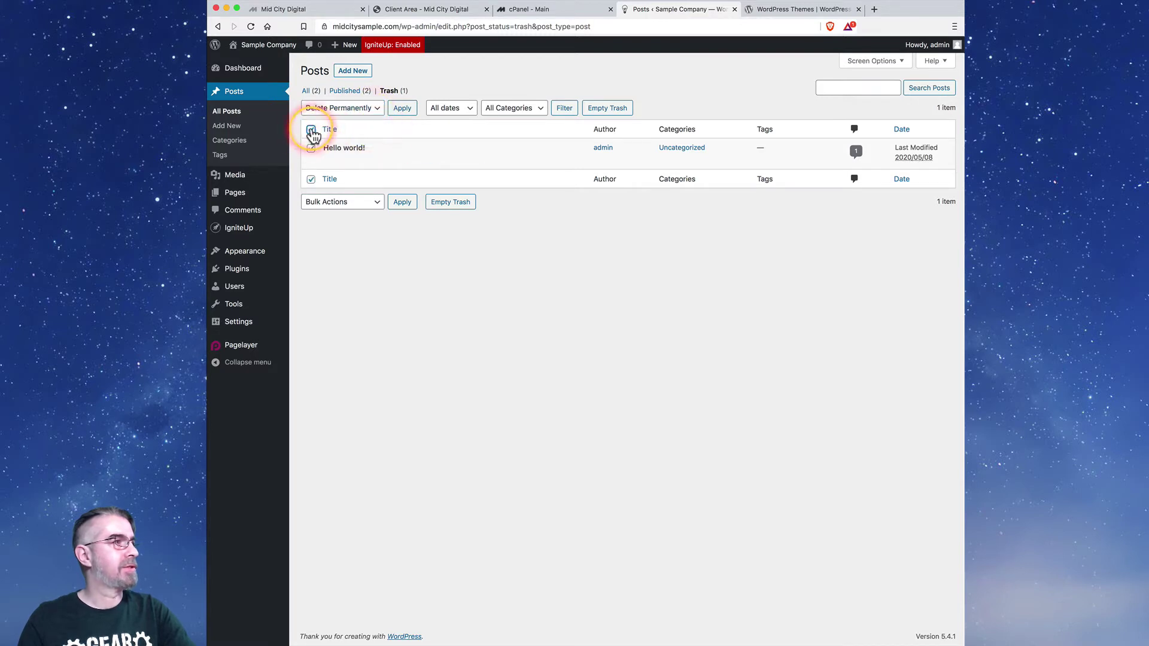
left_click(402, 111)
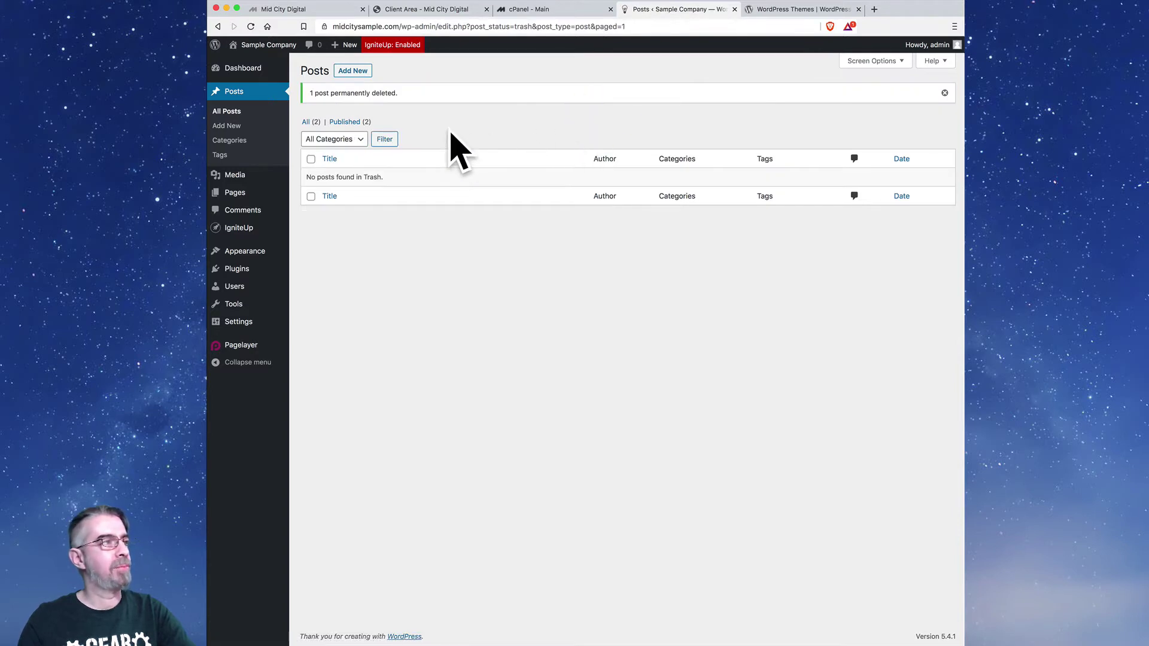
- Check the remaining posts and how many posts each category holds, ending on the list of all posts
left_click(229, 113)
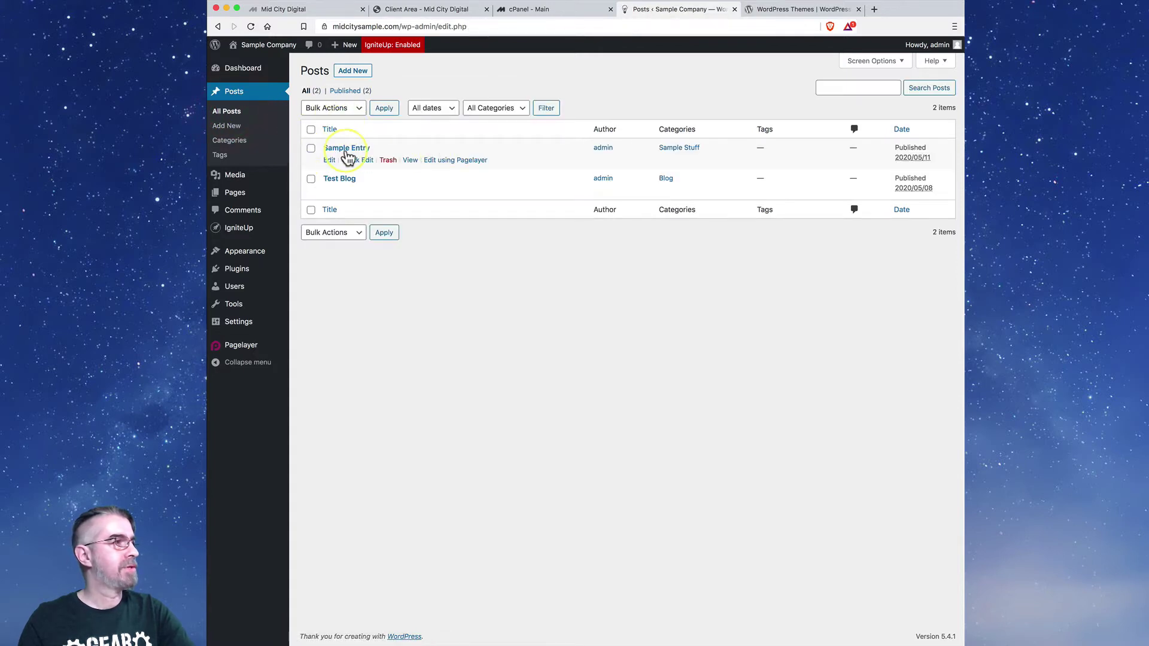
left_click(269, 158)
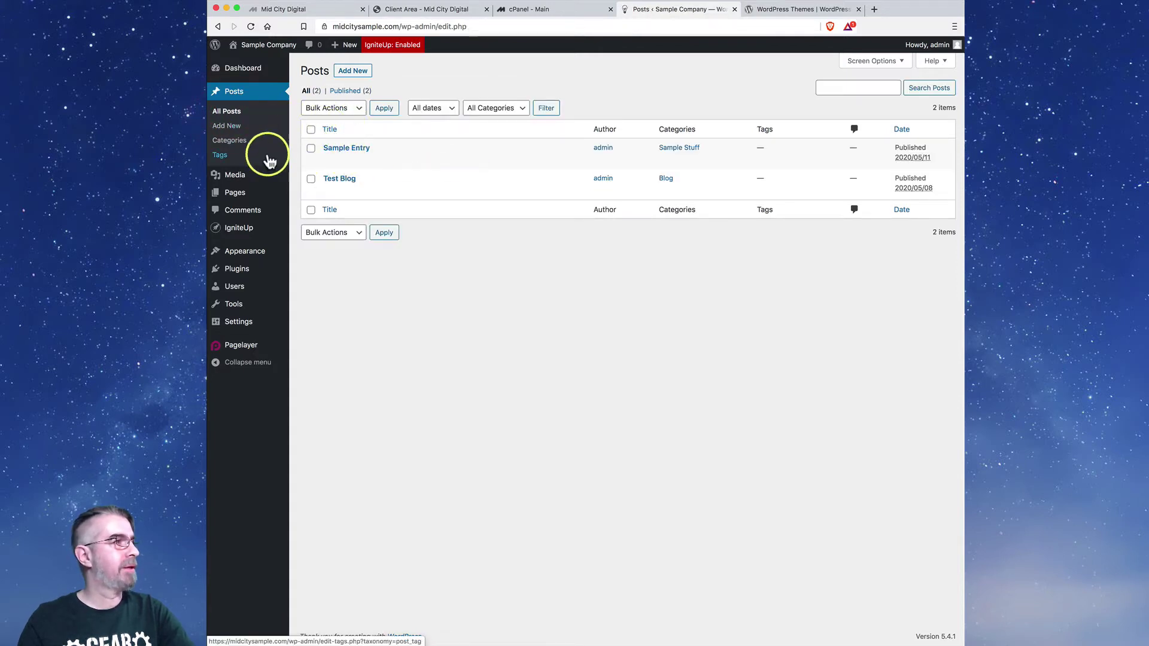
left_click(231, 140)
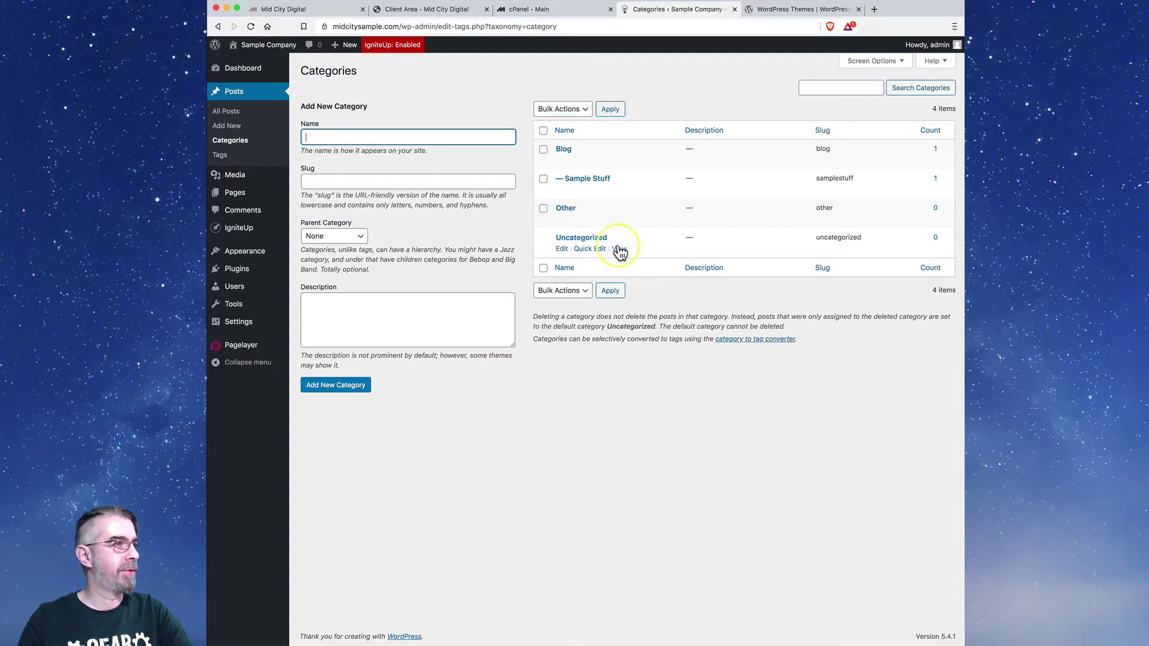
left_click(228, 113)
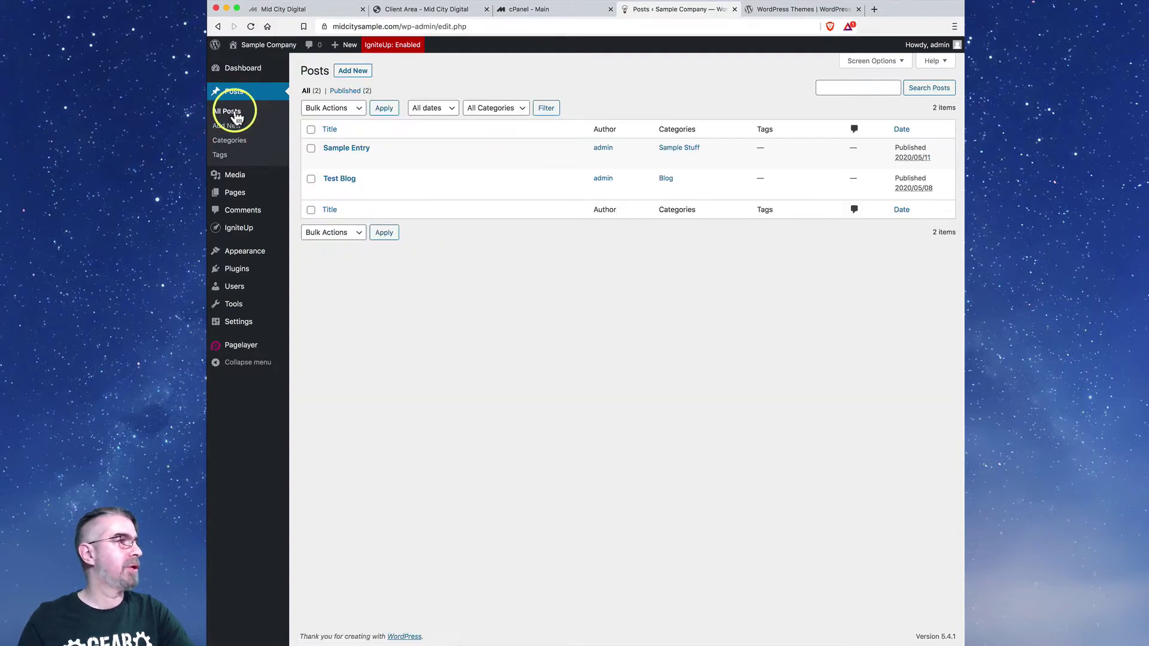
- Open the Media Library to view the site's uploaded images
mouse_move(244, 182)
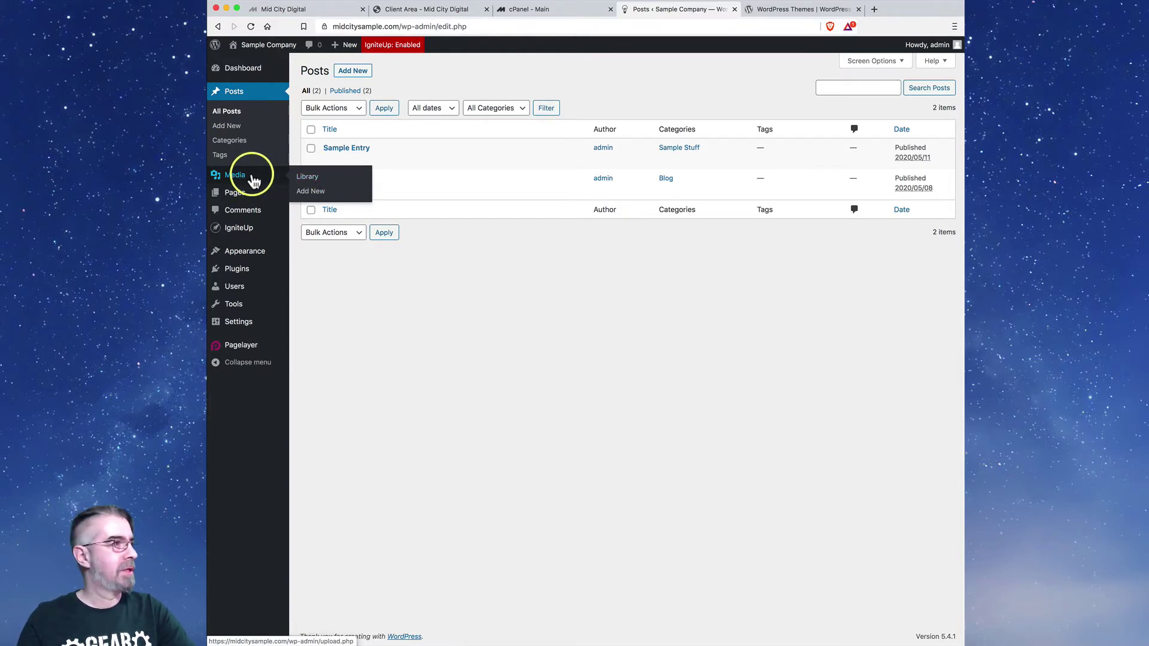
left_click(253, 179)
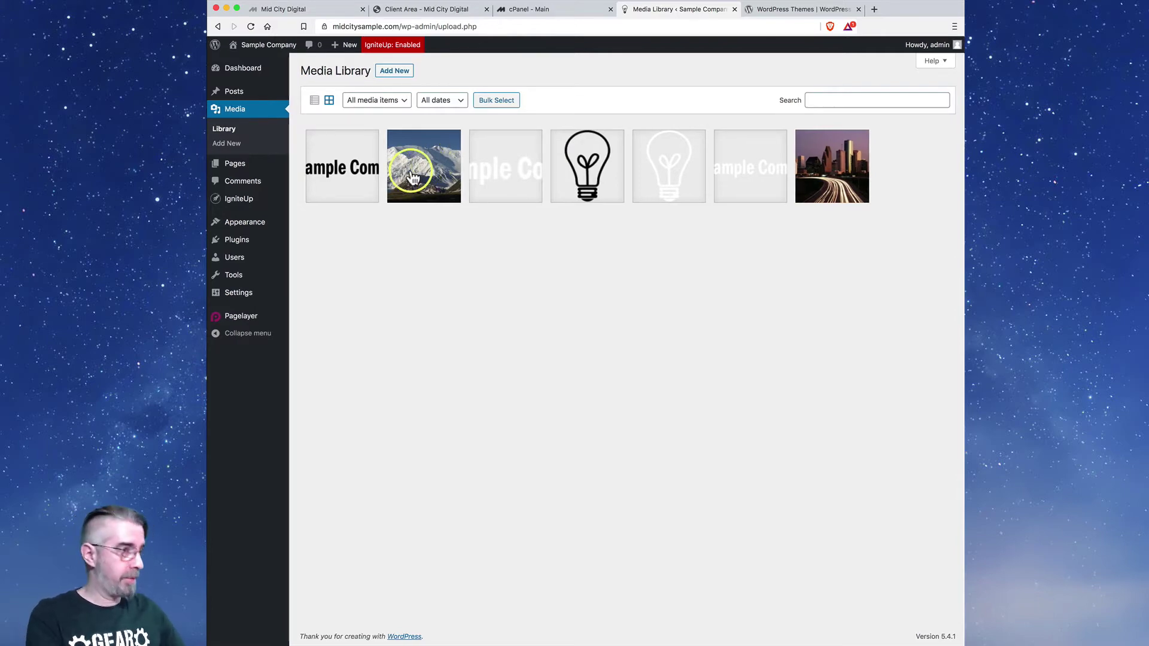
- Open pixabay.com in a new browser tab and browse its homepage of free stock images
key("super+t")
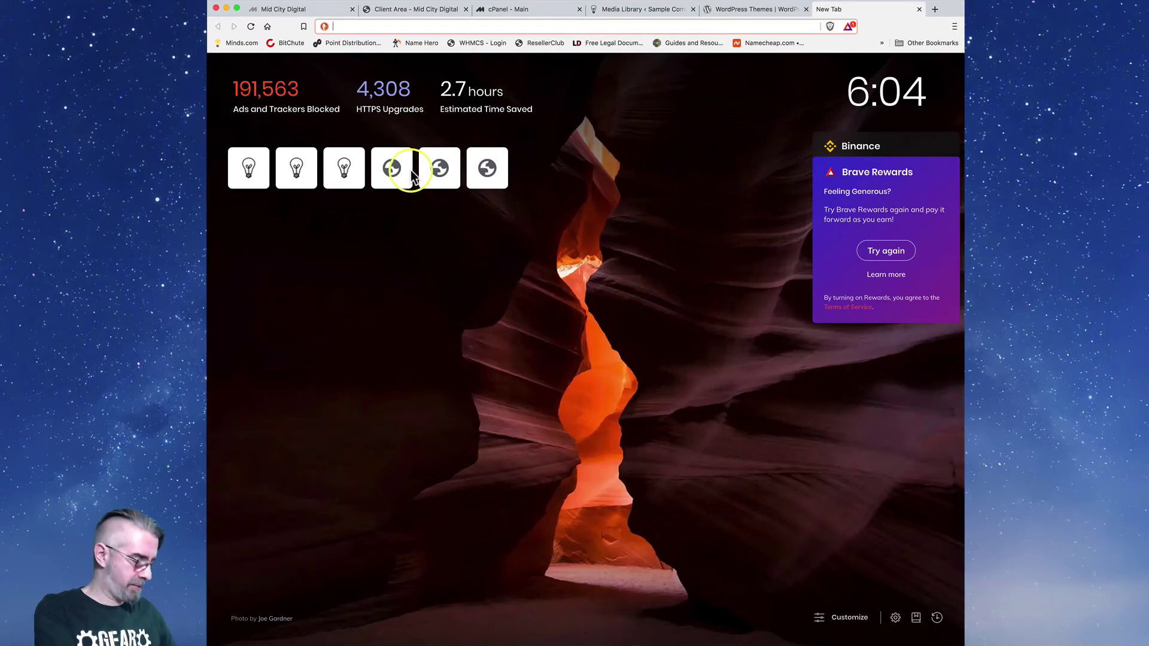
type("pixaba")
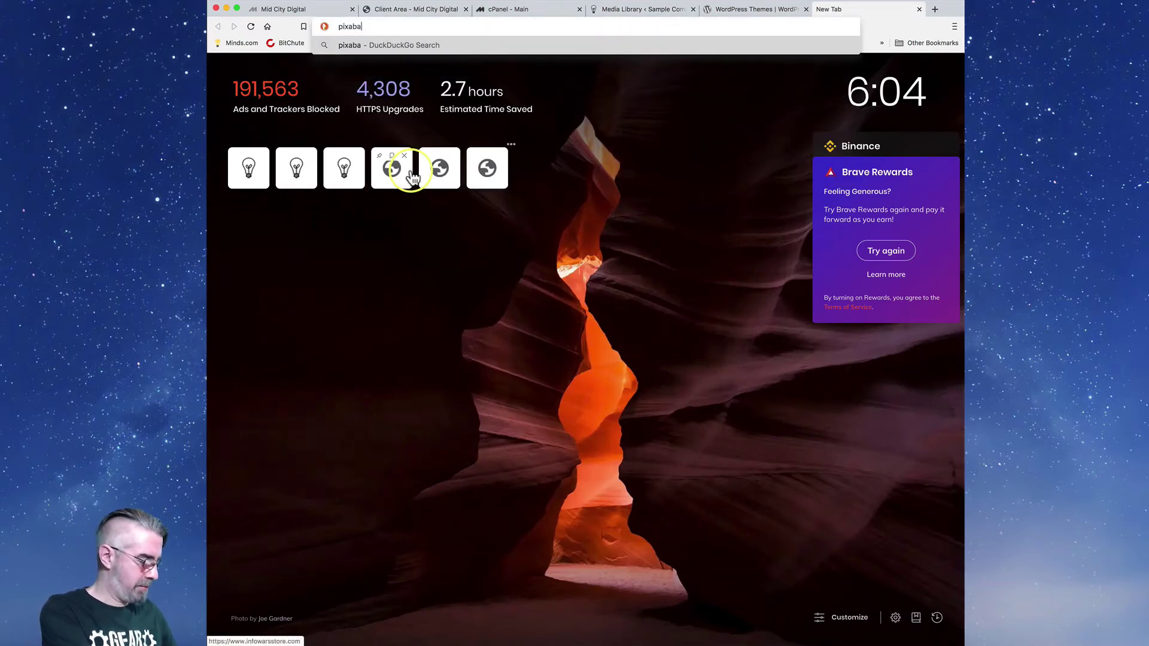
type("y.com")
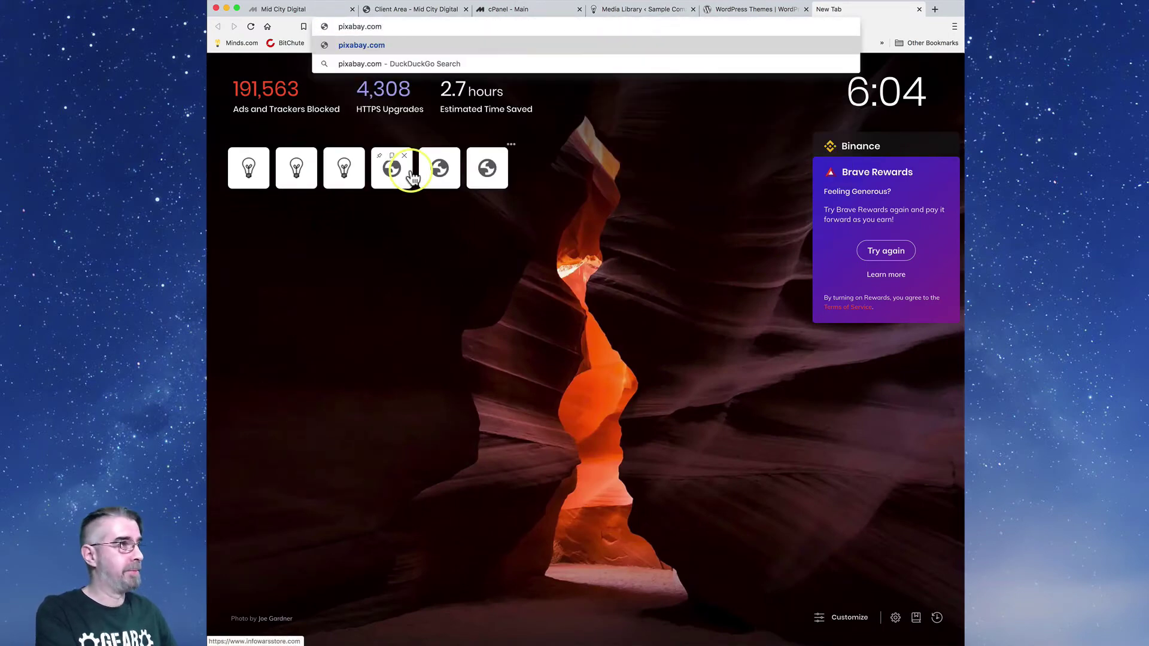
key("Return")
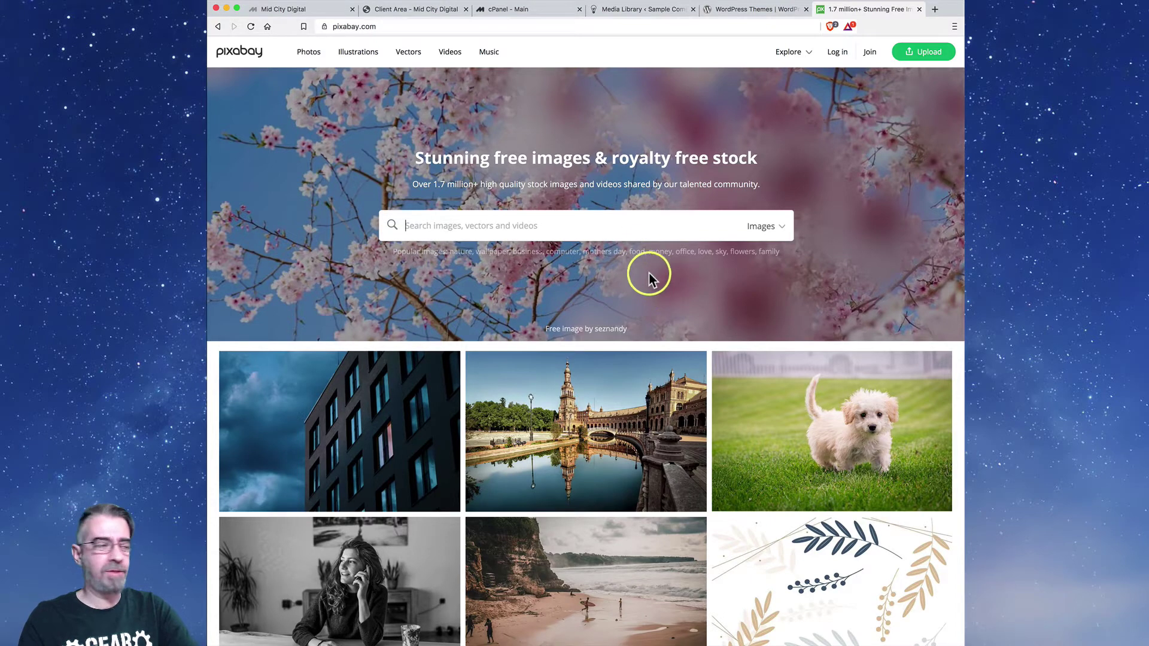
scroll(654, 390, "down", 7)
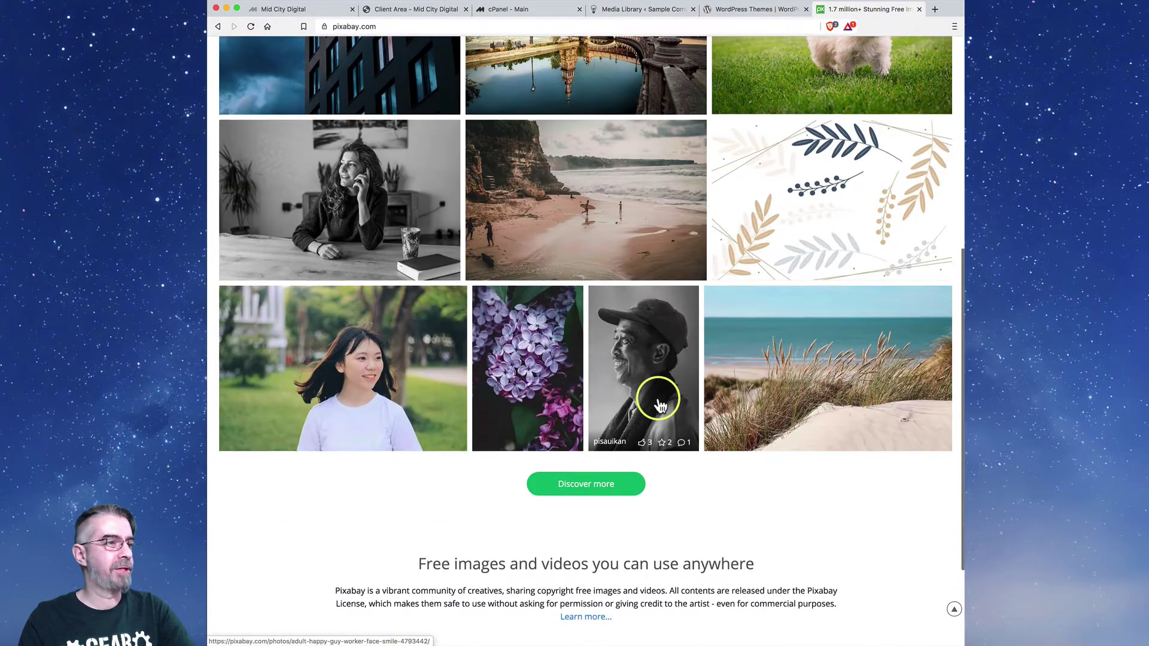
scroll(660, 407, "up", 7)
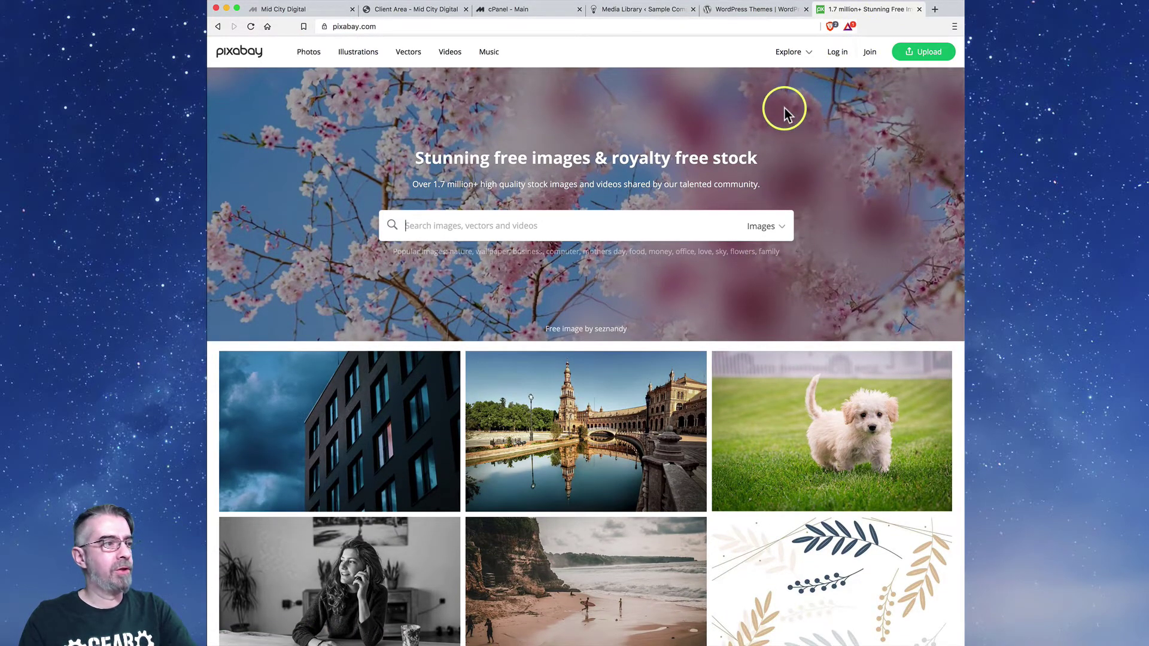
- Return to the Media Library and inspect the attachment details of the snowy mountain image, including its alternative text field
left_click(645, 14)
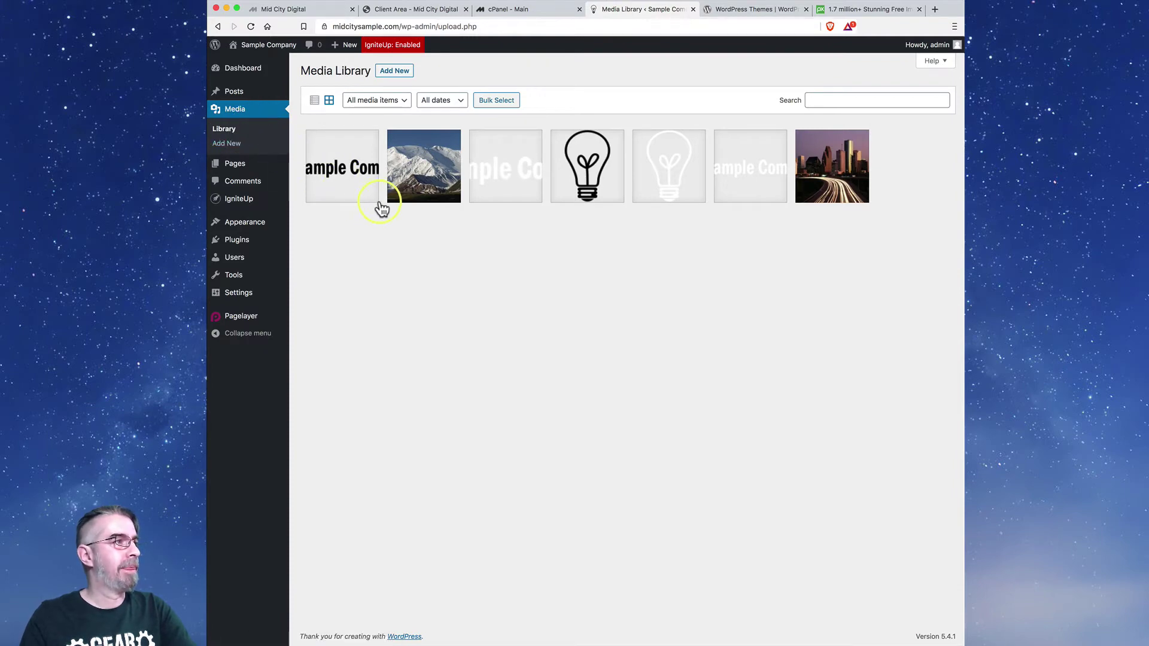
left_click(418, 184)
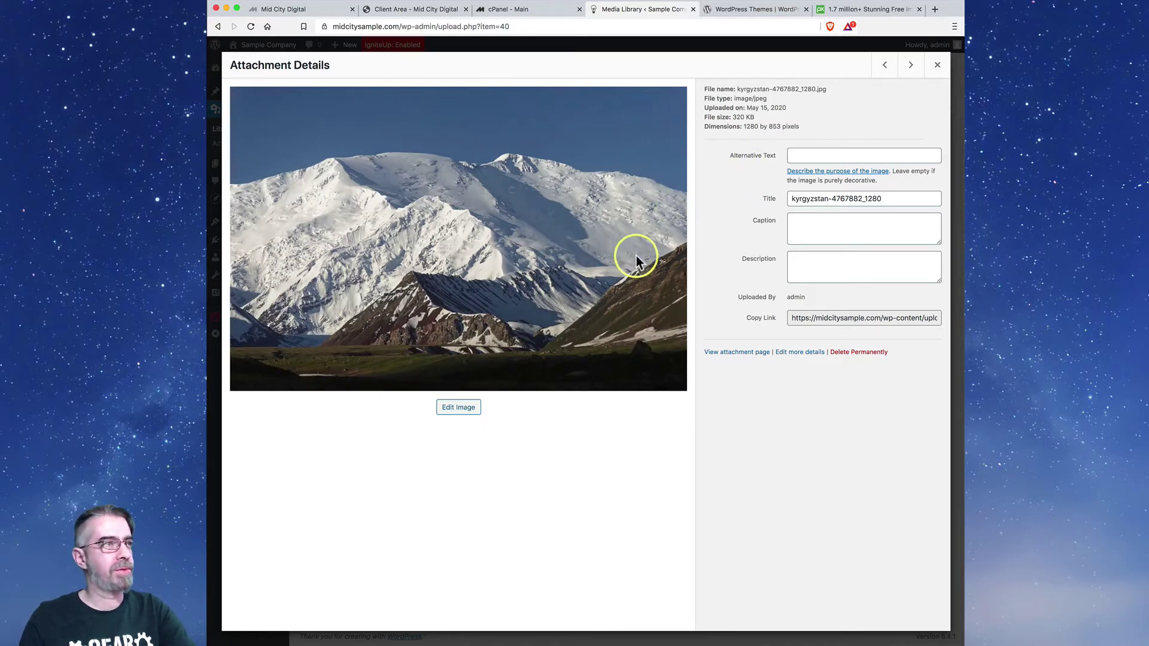
left_click(838, 193)
left_click(814, 158)
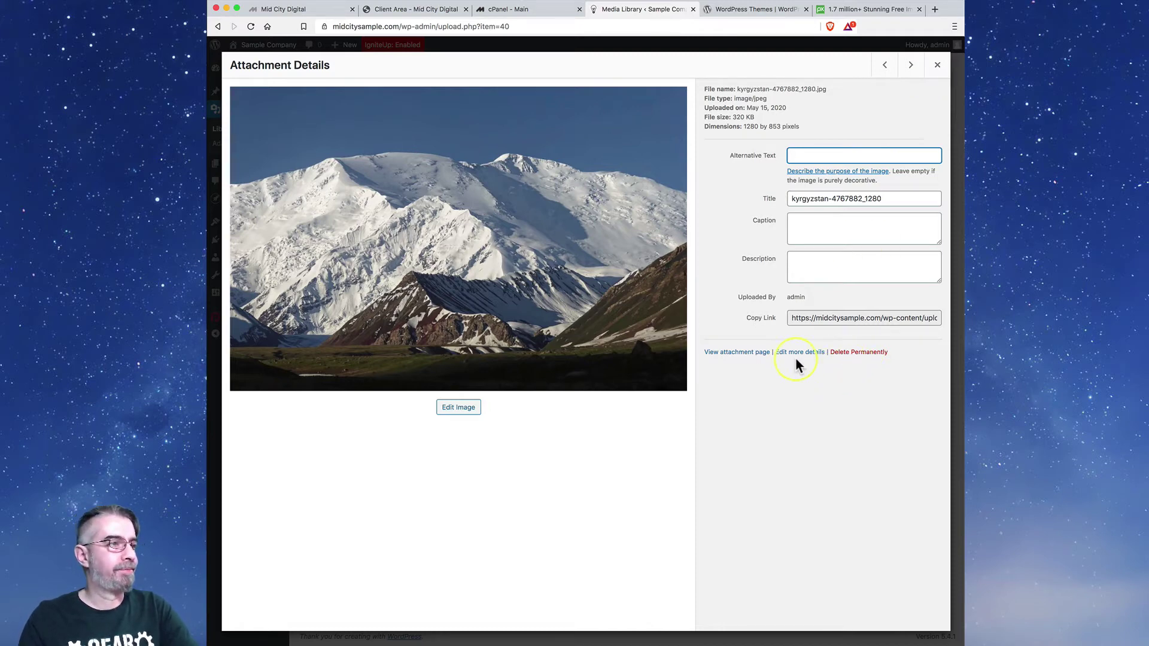
left_click(936, 67)
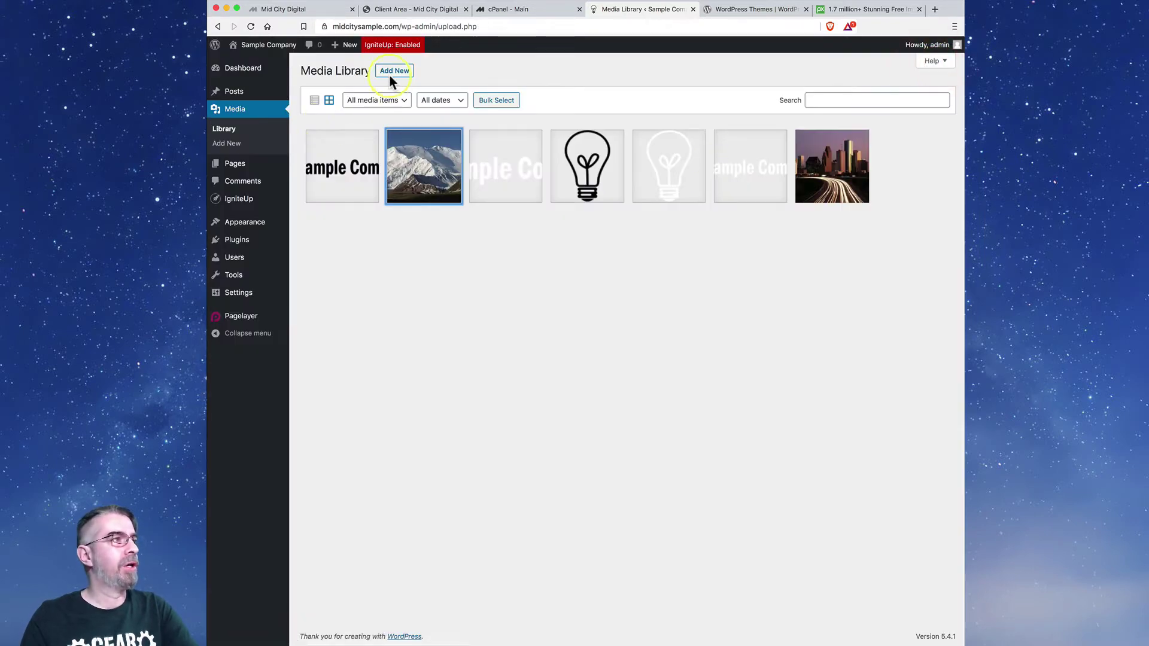
- Upload california-210913_1920.jpg from the raw folder to the Media Library, previewing the image in the file chooser
left_click(392, 72)
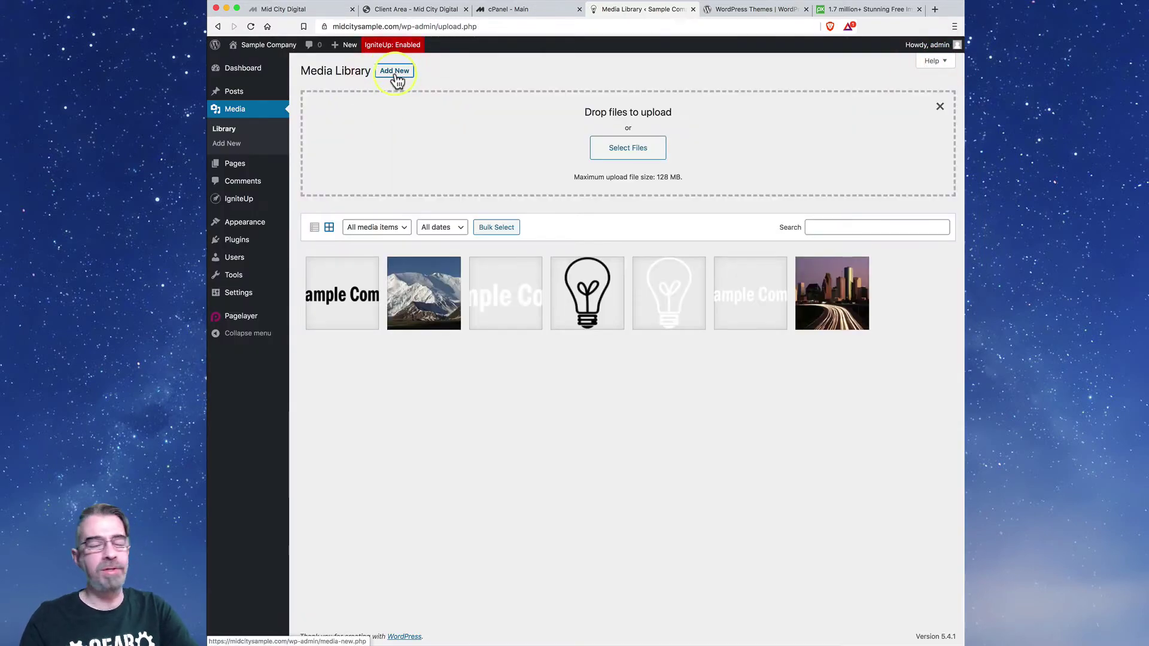
left_click(625, 156)
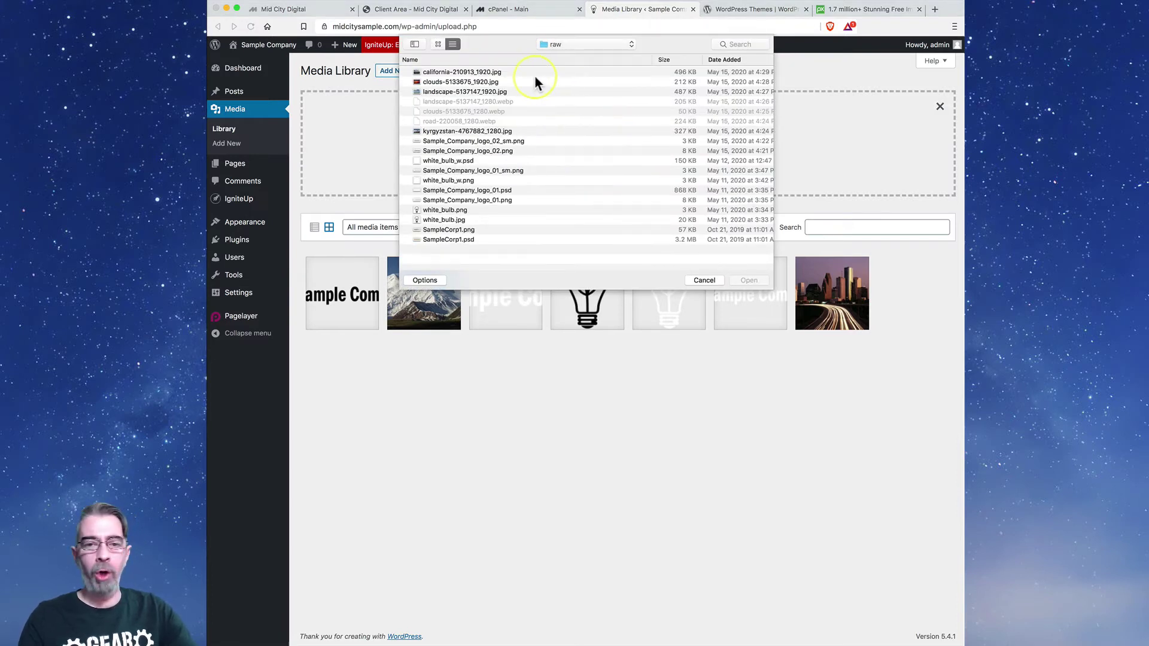
left_click(447, 73)
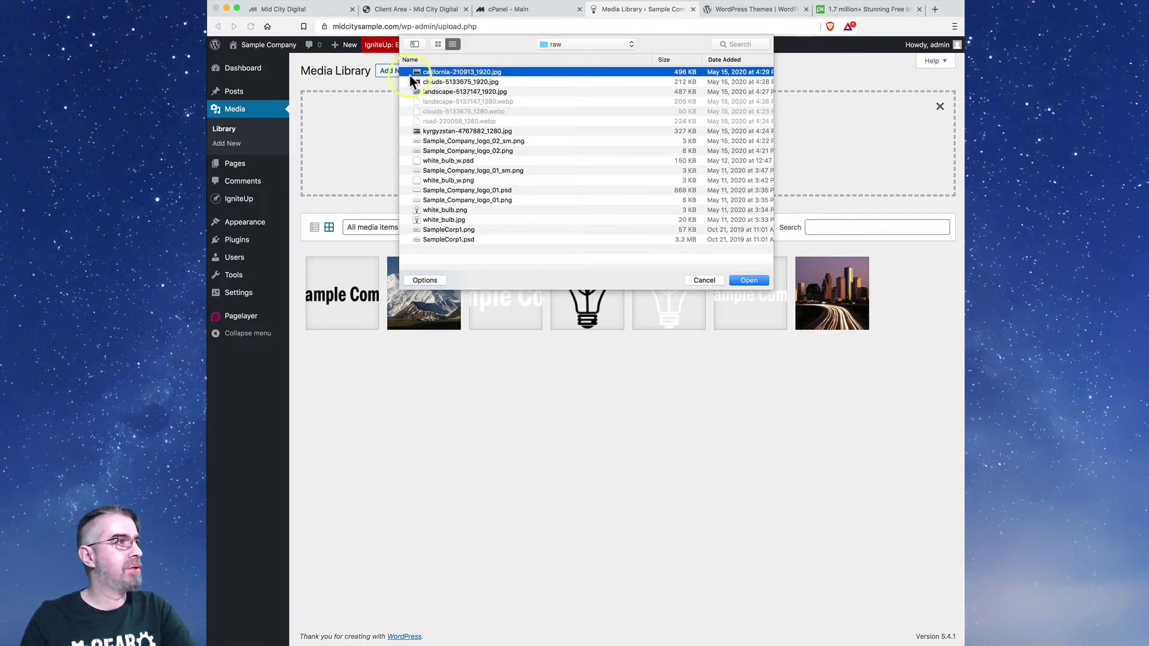
left_click(439, 44)
left_click(451, 44)
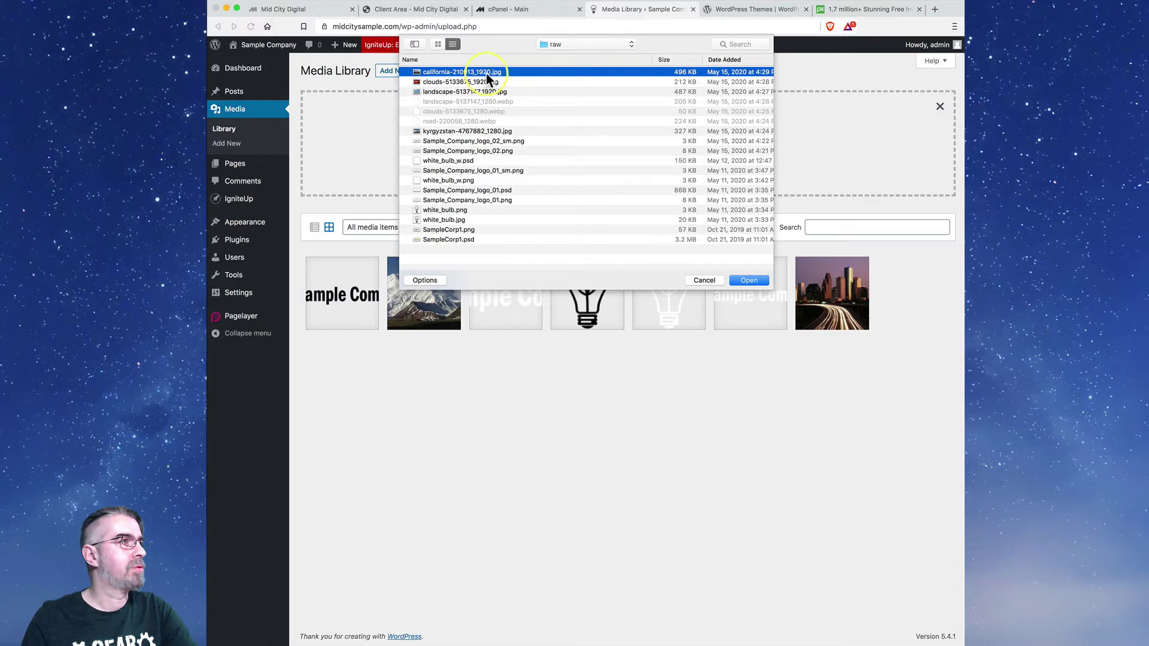
left_click(419, 46)
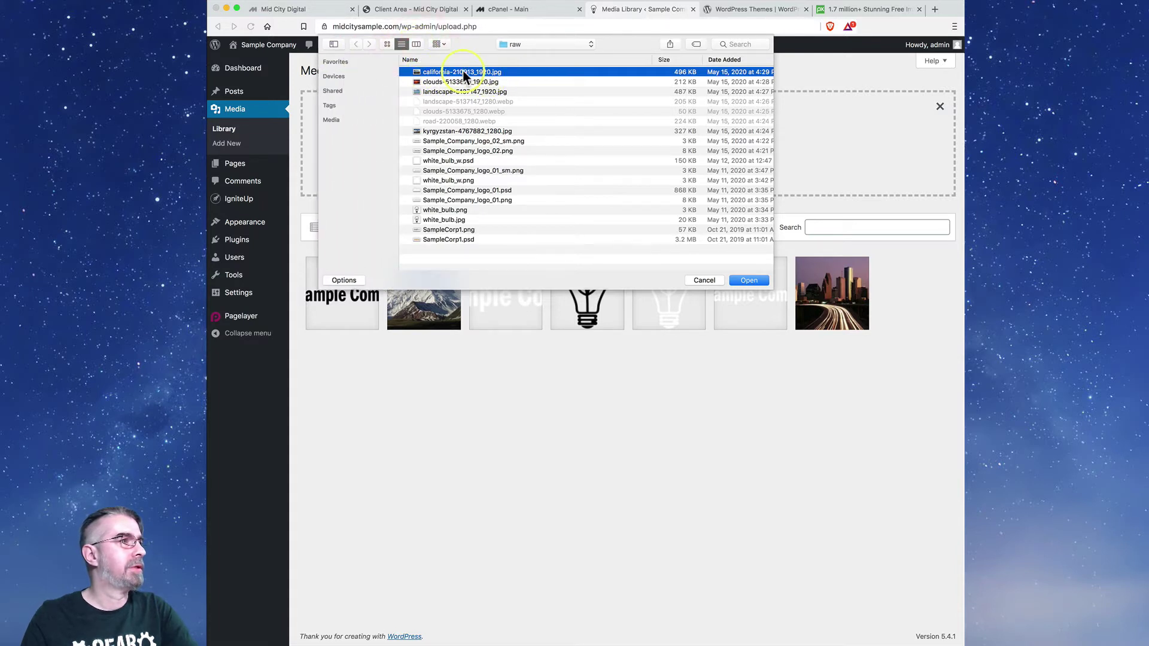
left_click(443, 43)
left_click(444, 41)
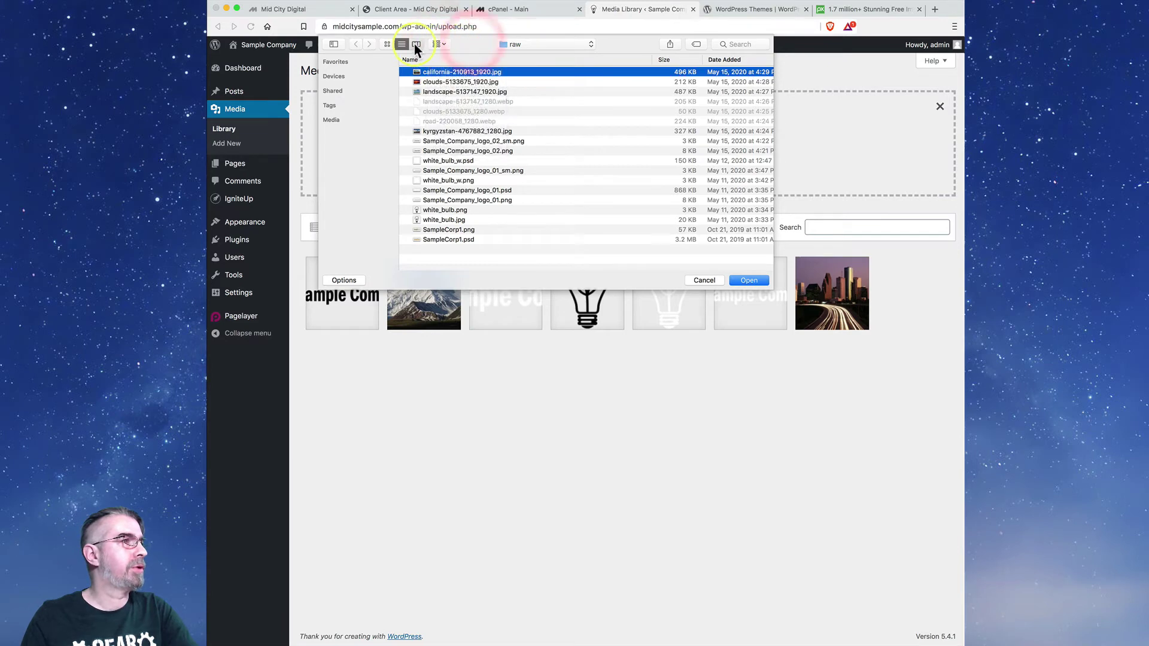
left_click(414, 44)
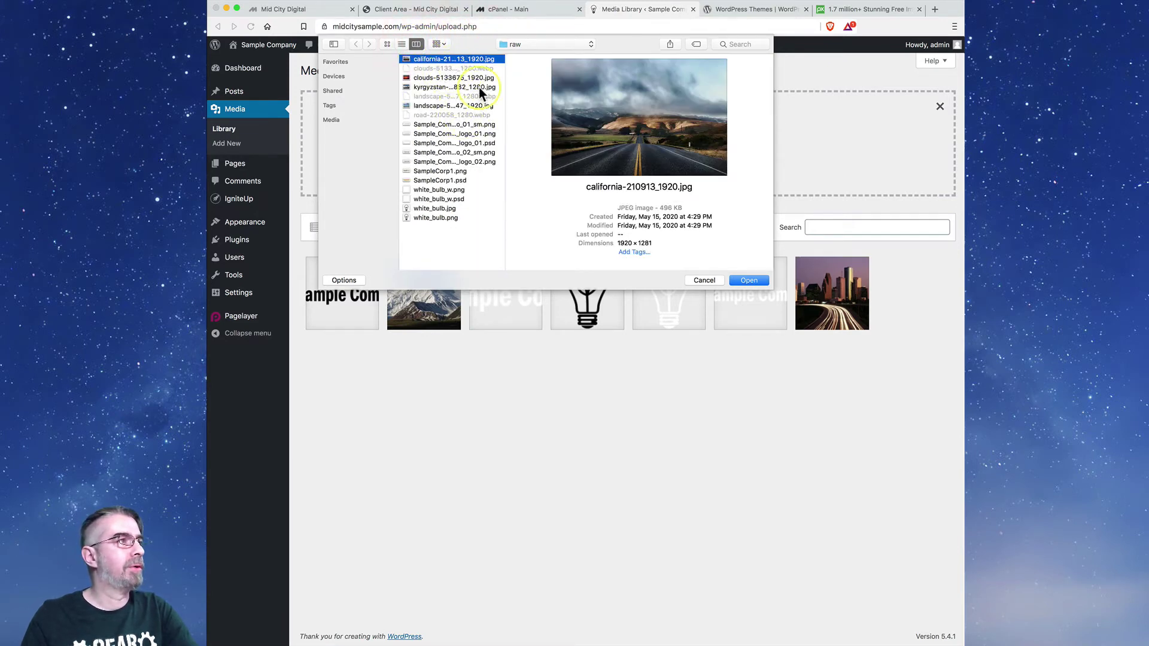
left_click(750, 281)
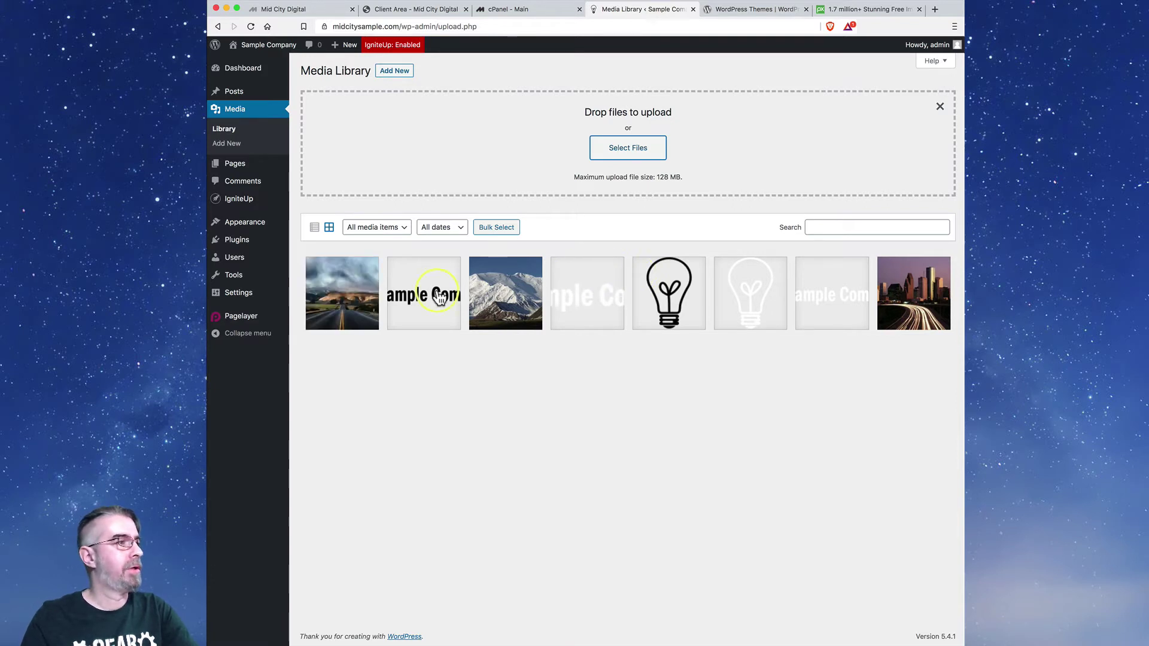
- Upload clouds-5133675_1920.jpg and landscape-5137147_1920.jpg together to the Media Library
left_click(606, 152)
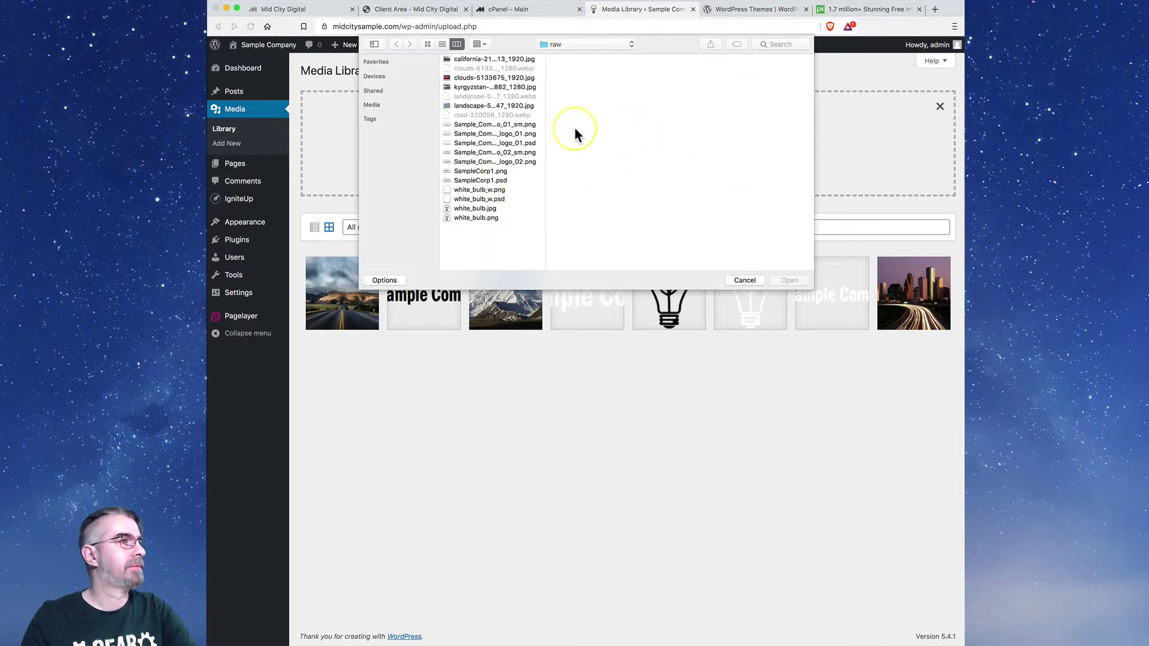
left_click(471, 79)
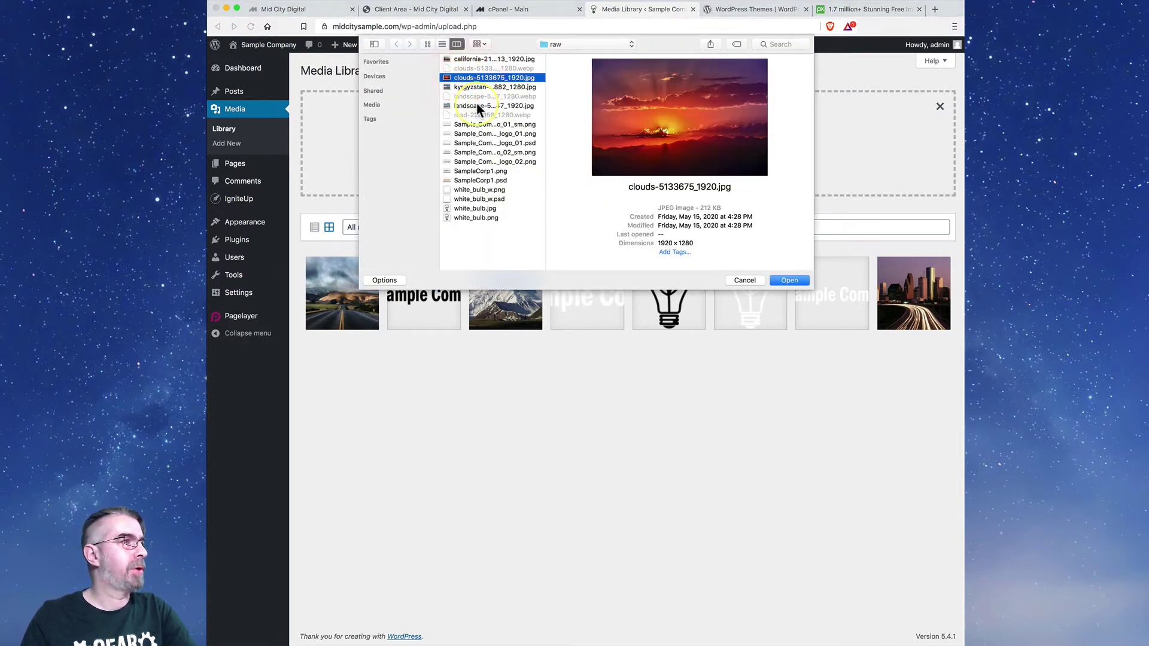
left_click(474, 104)
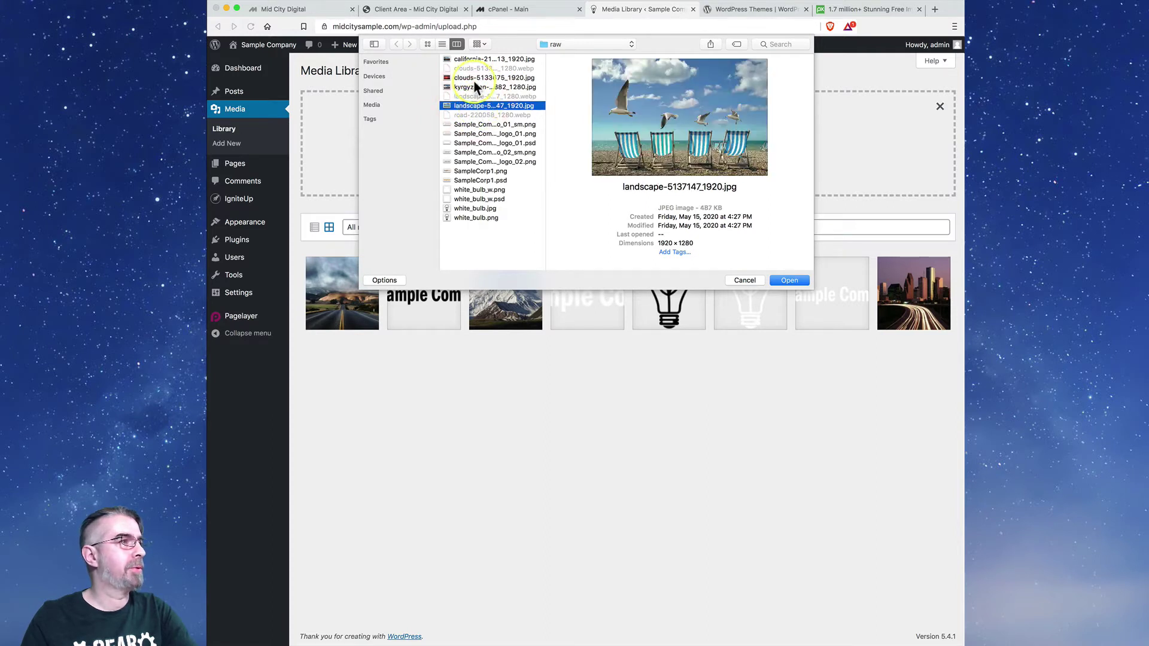
left_click(475, 78)
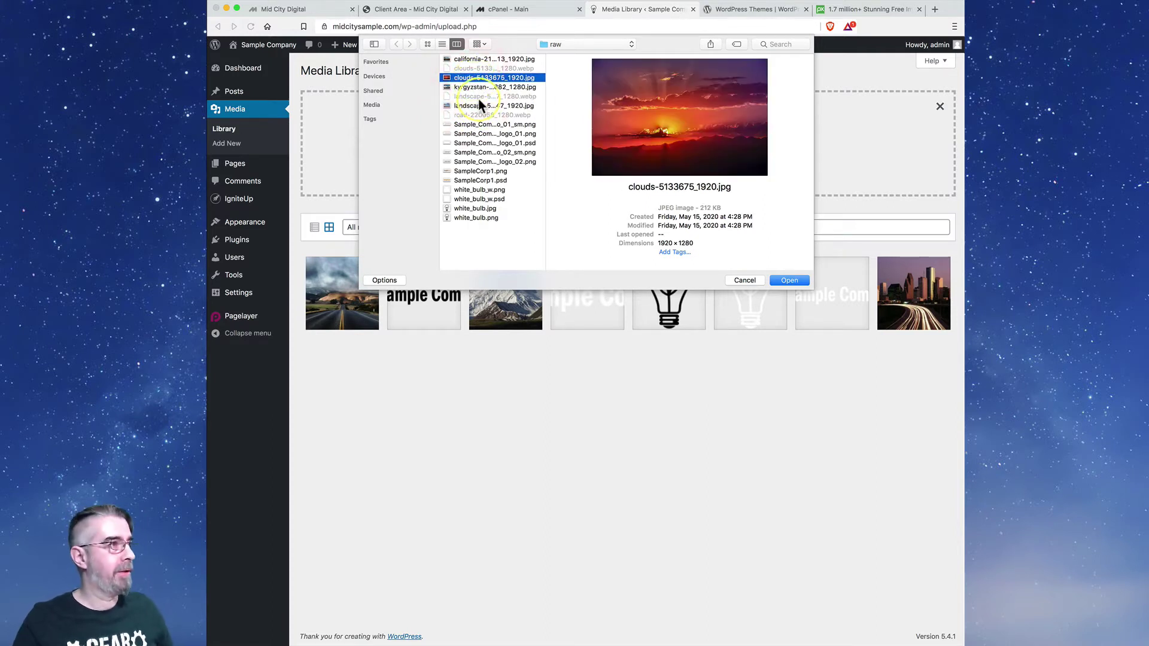
left_click(473, 106, "super")
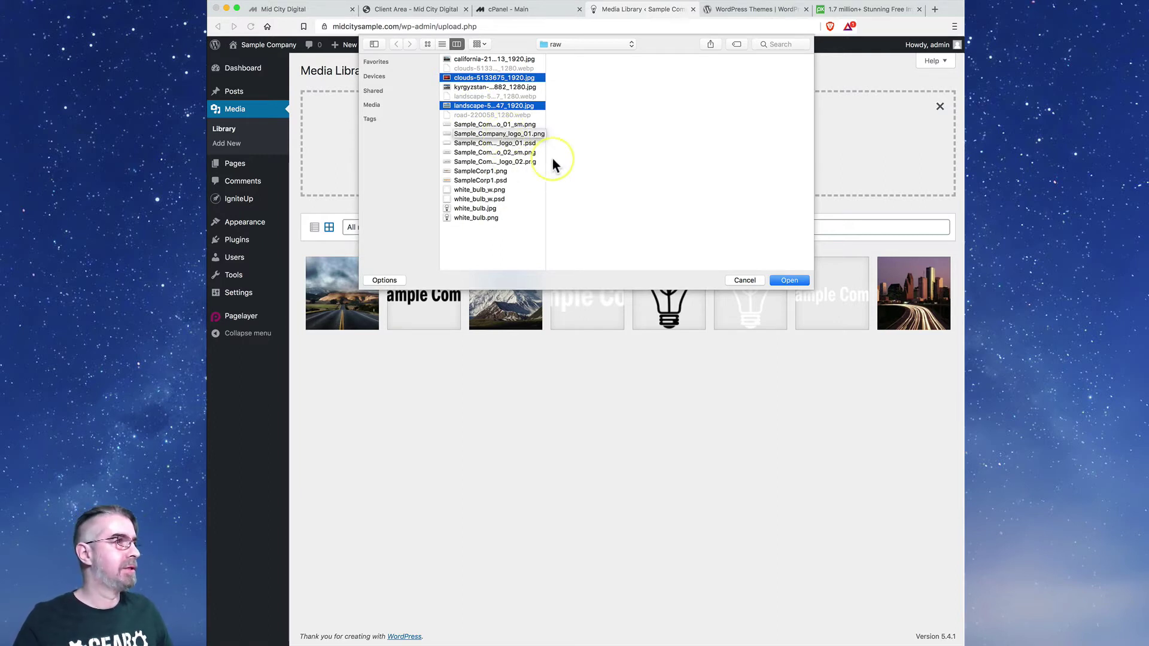
left_click(790, 280)
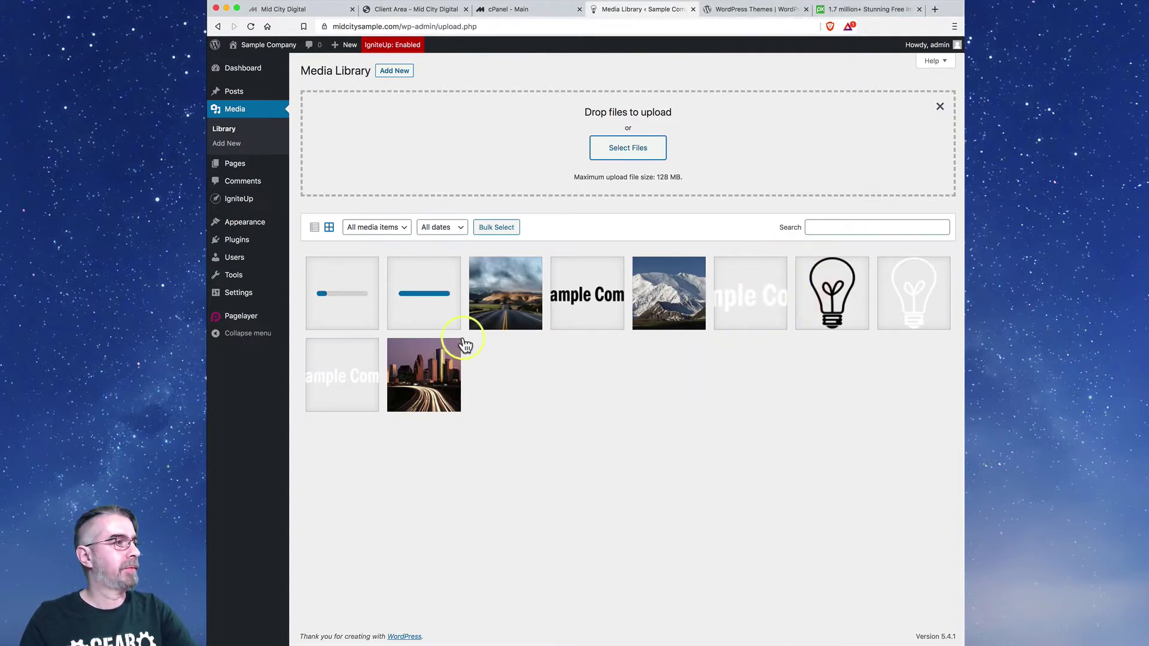
- Check the maximum file size allowed for Media Library uploads
left_click(494, 356)
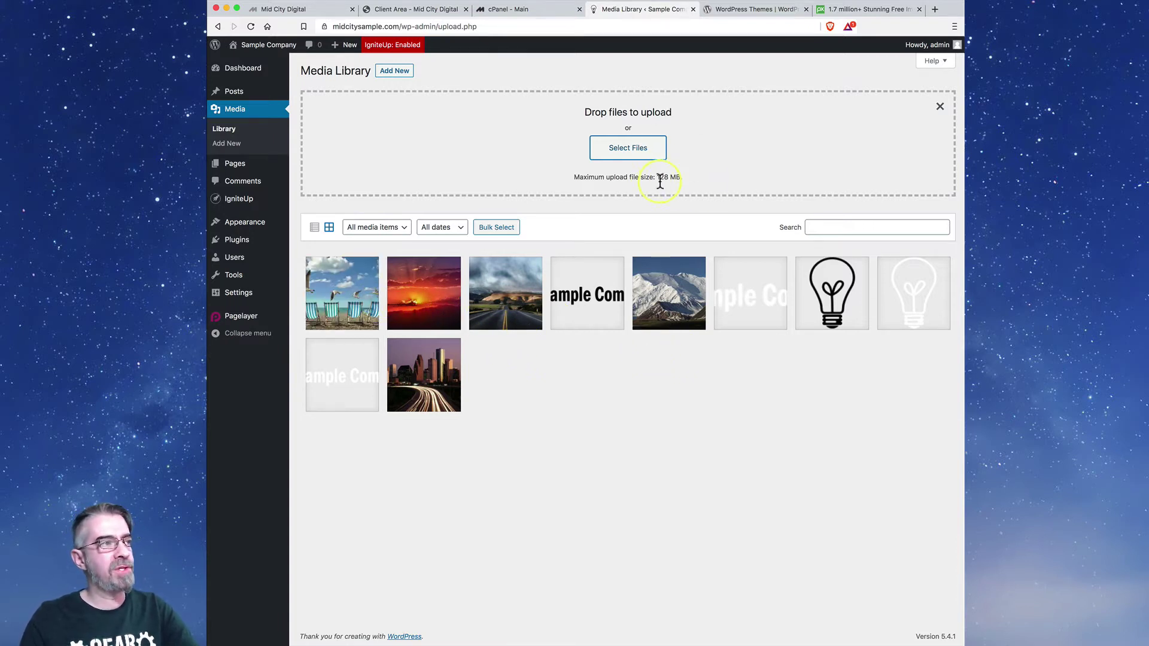
left_click_drag(657, 178, 670, 178)
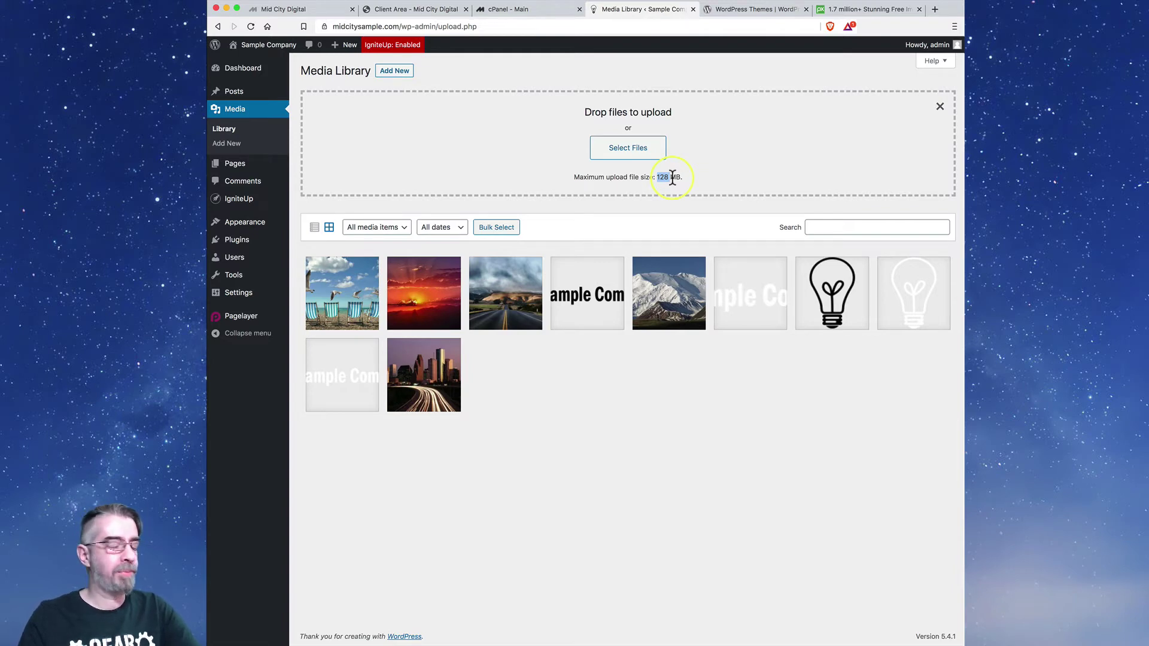
left_click(541, 364)
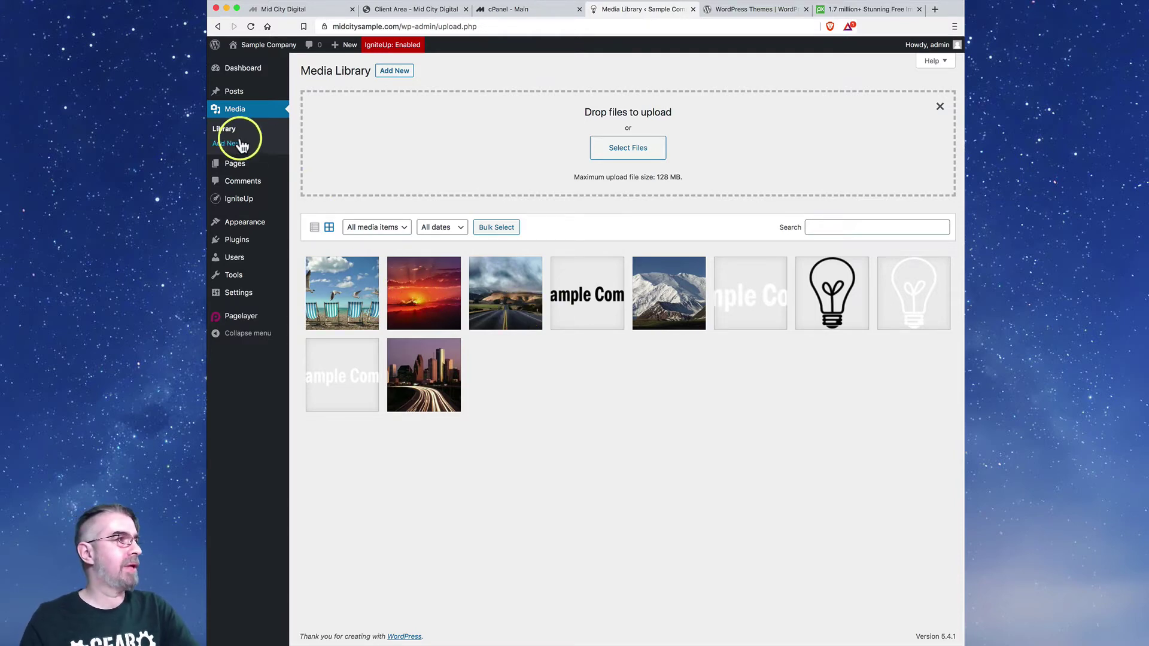
- View the list of all pages and open the site's Reading Settings
left_click(242, 166)
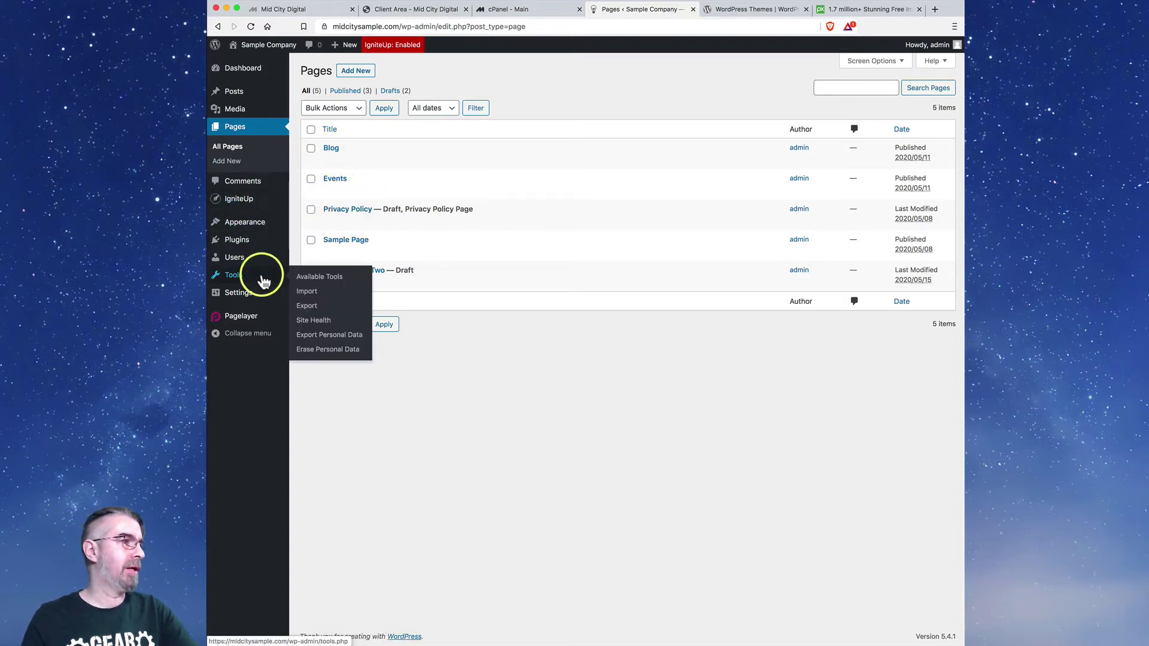
mouse_move(255, 294)
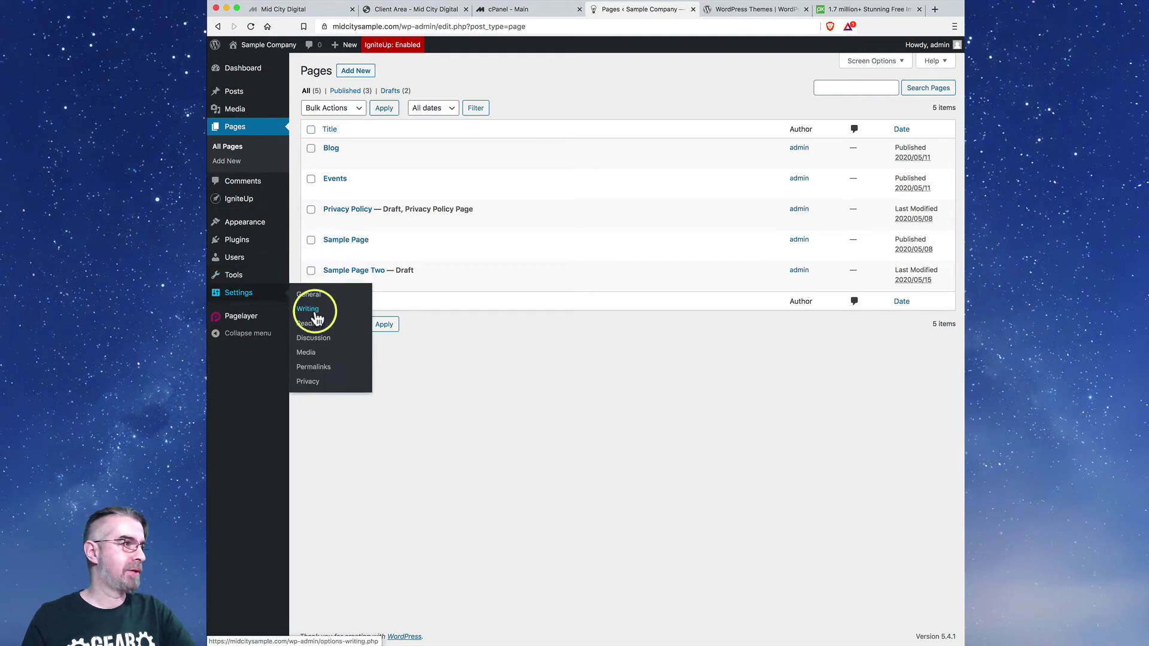
left_click(317, 330)
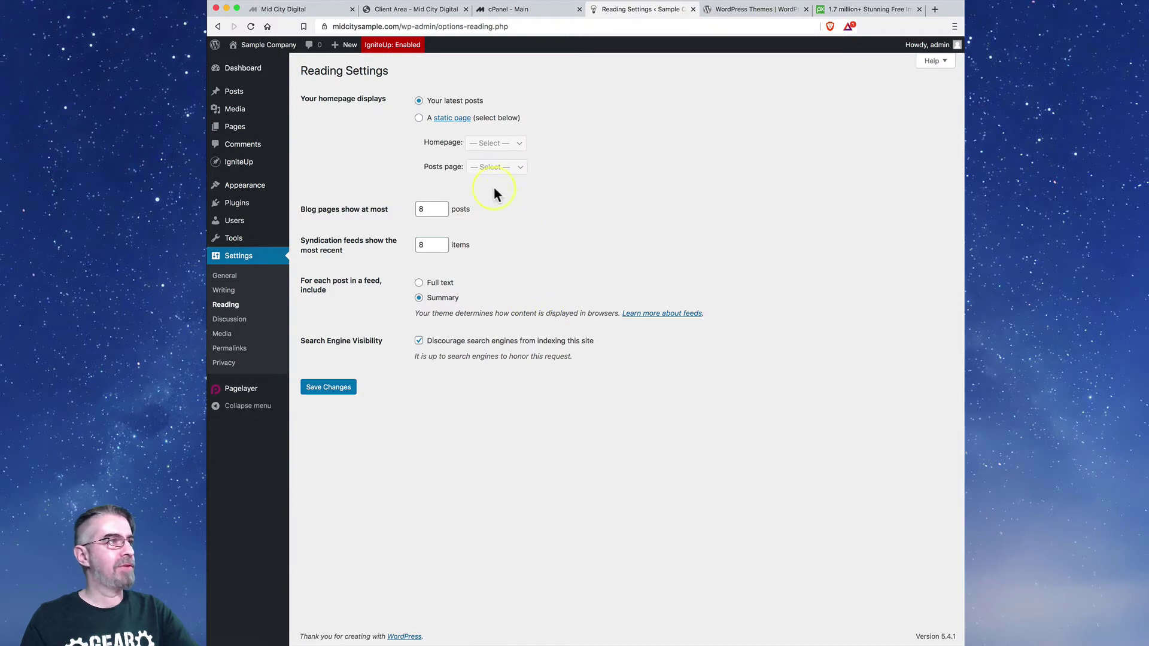
- Try a static page as the homepage display with Blog as the posts page, and switch back to the latest posts
left_click(426, 105)
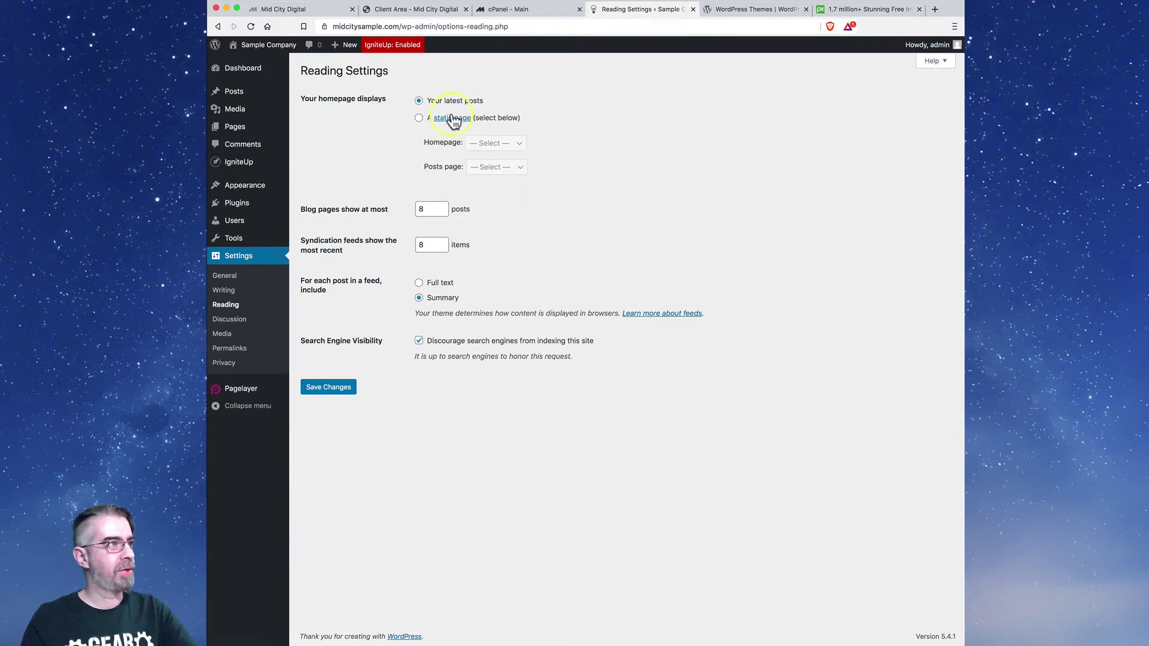
left_click(420, 118)
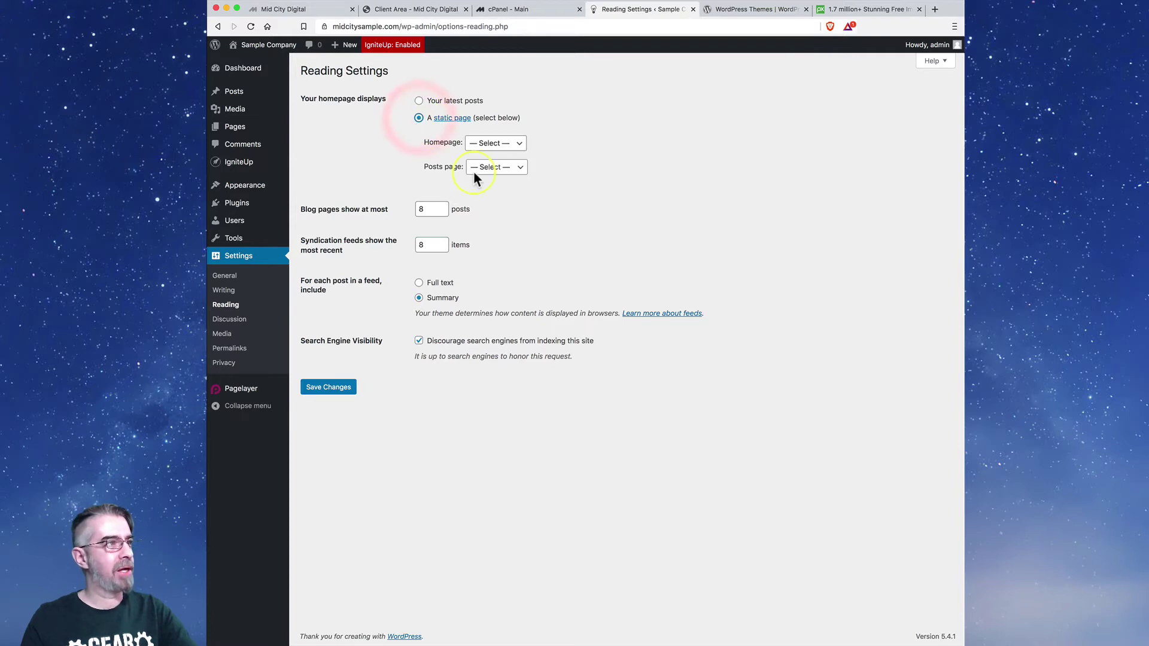
left_click(516, 173)
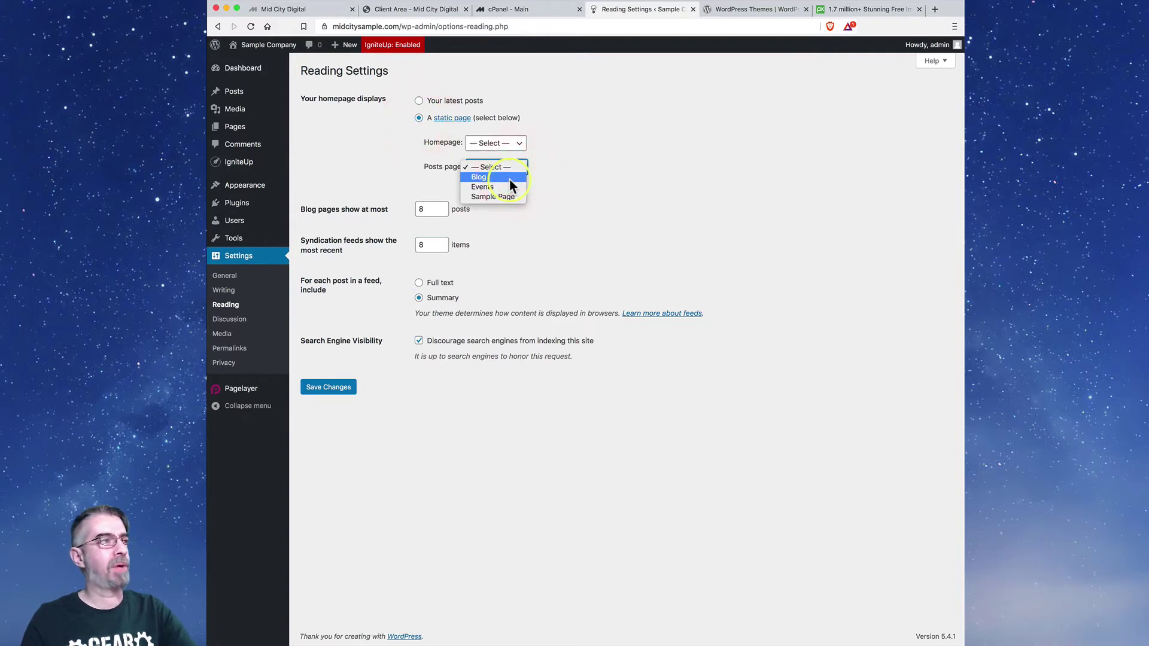
left_click(515, 179)
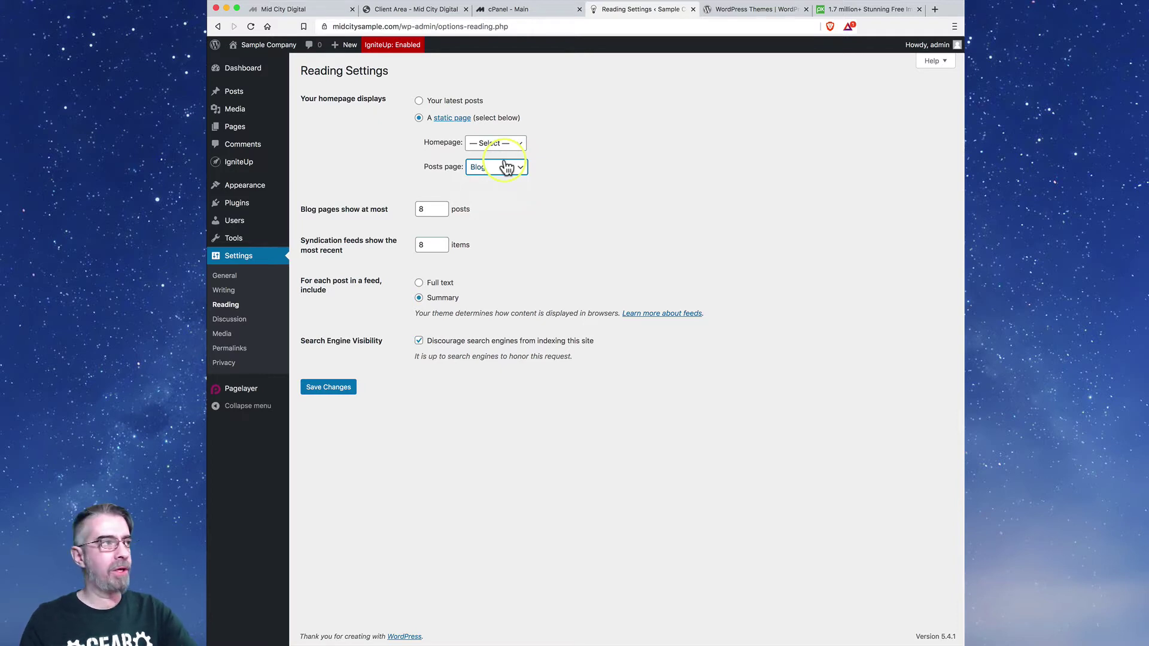
left_click(420, 102)
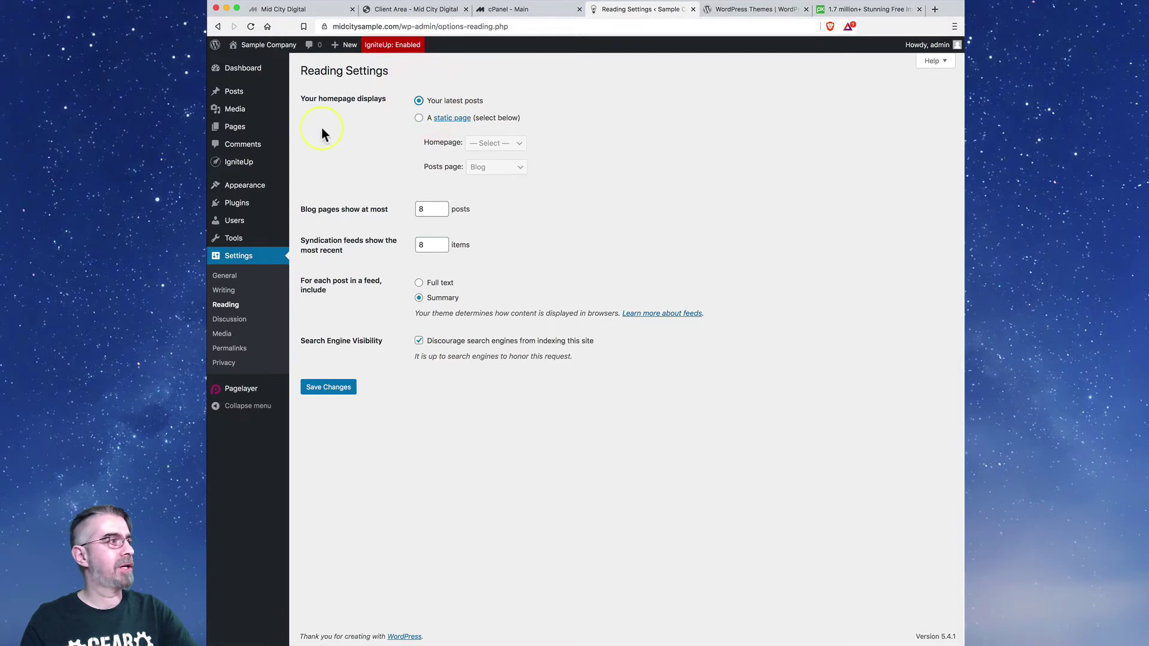
- Open the draft page Sample Page Two from the list of all pages and place the cursor in its empty body
left_click(243, 134)
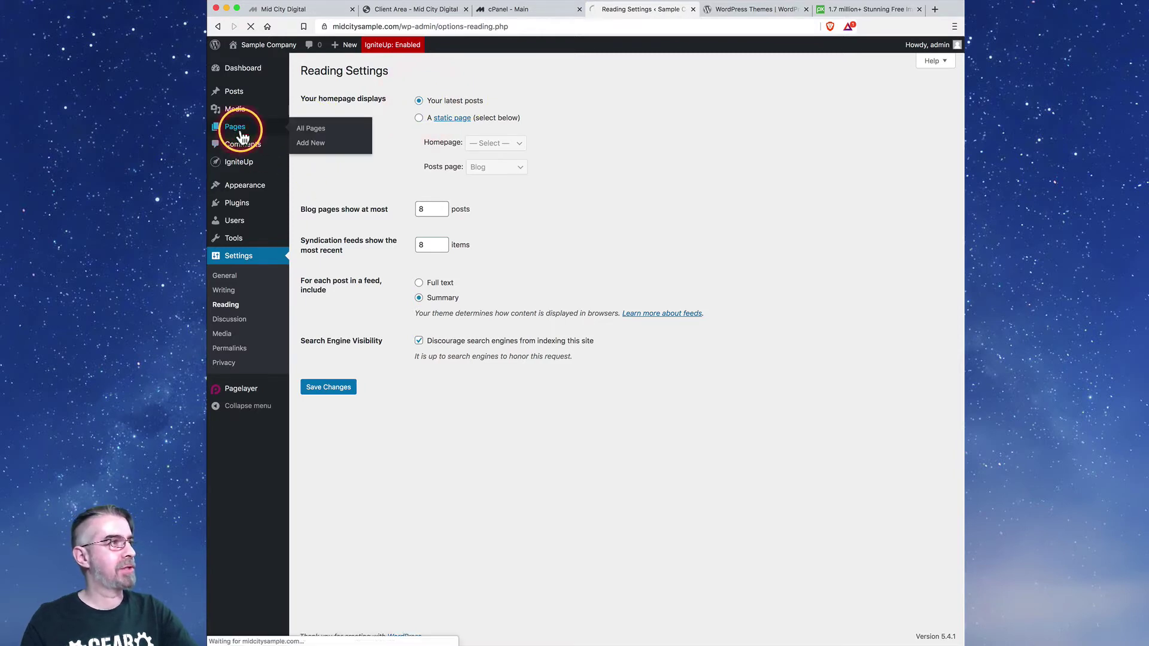
left_click(335, 180)
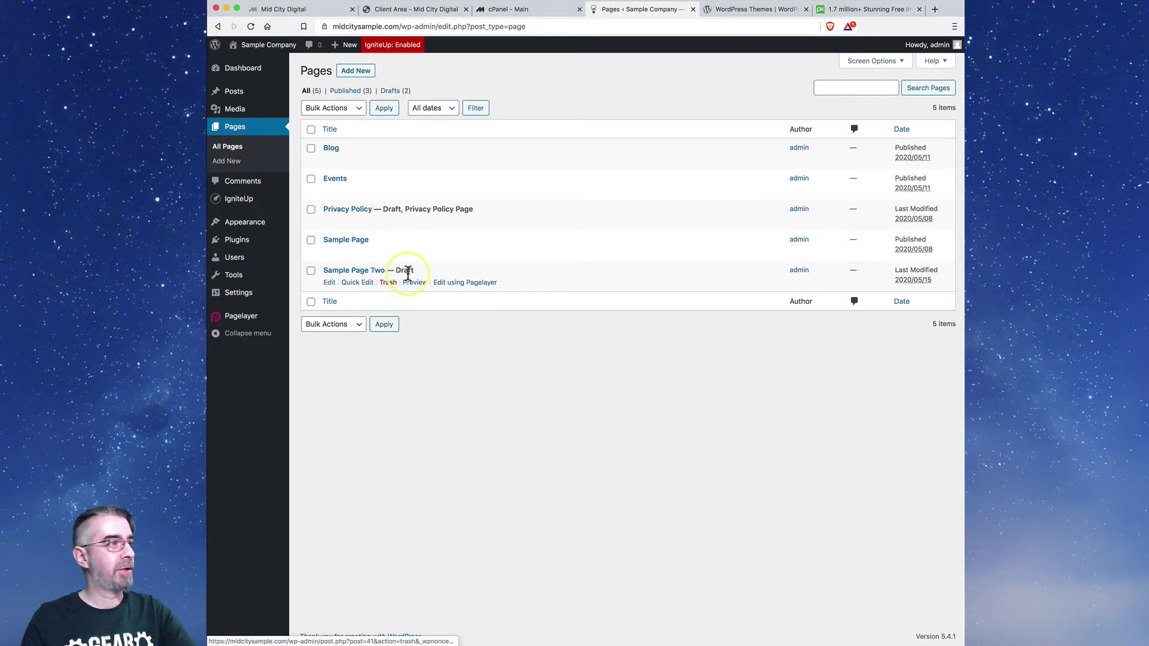
left_click(351, 270)
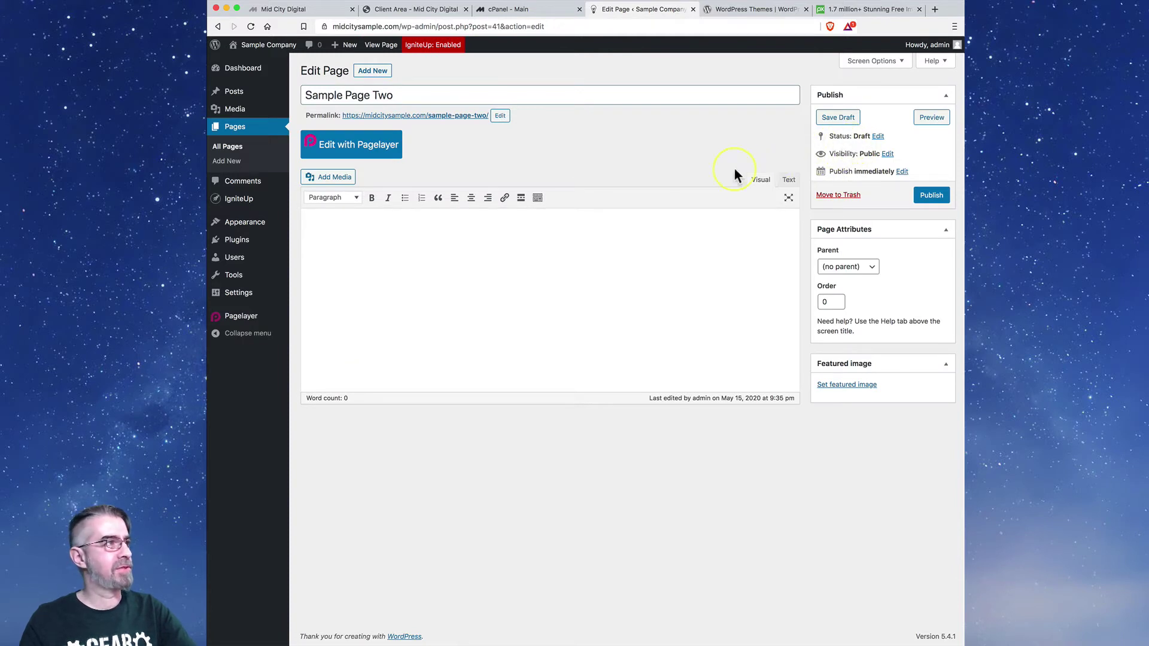
left_click(437, 231)
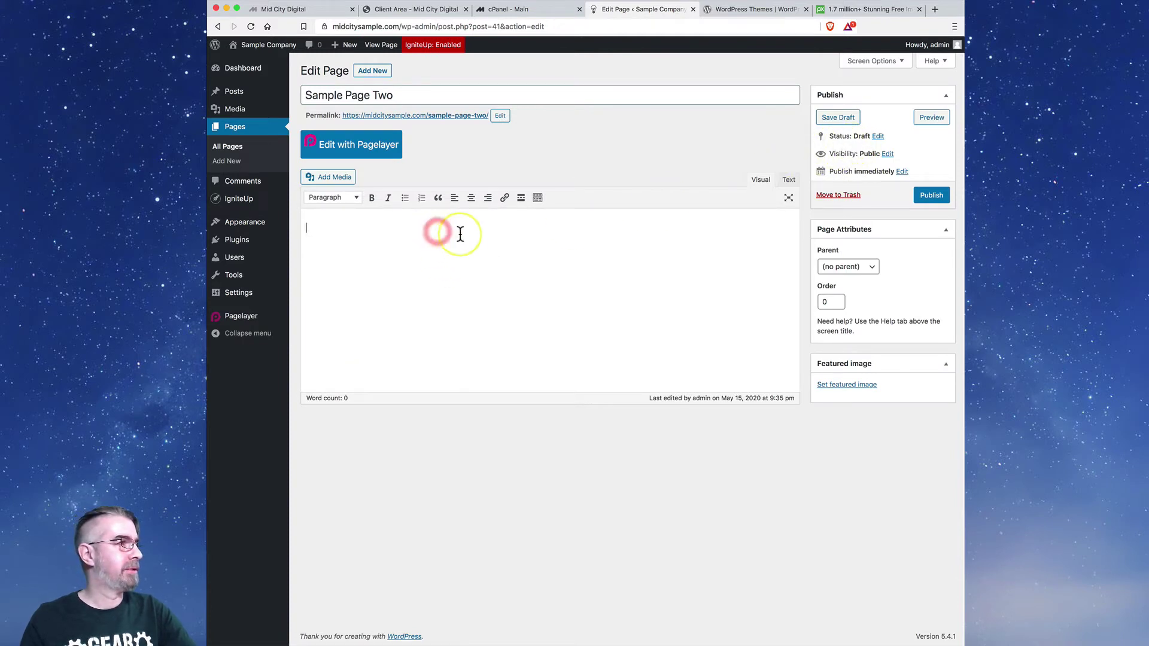
left_click(422, 236)
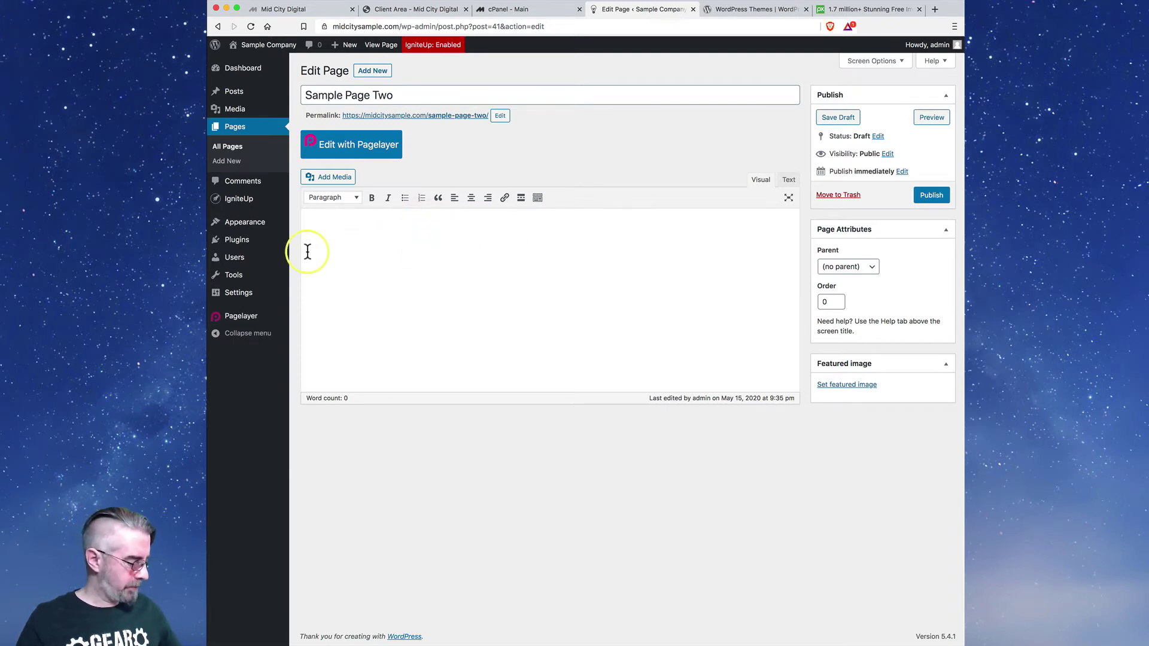
- Open lipsum.com in a new browser tab and generate five paragraphs of Lorem Ipsum placeholder text
key("super+t")
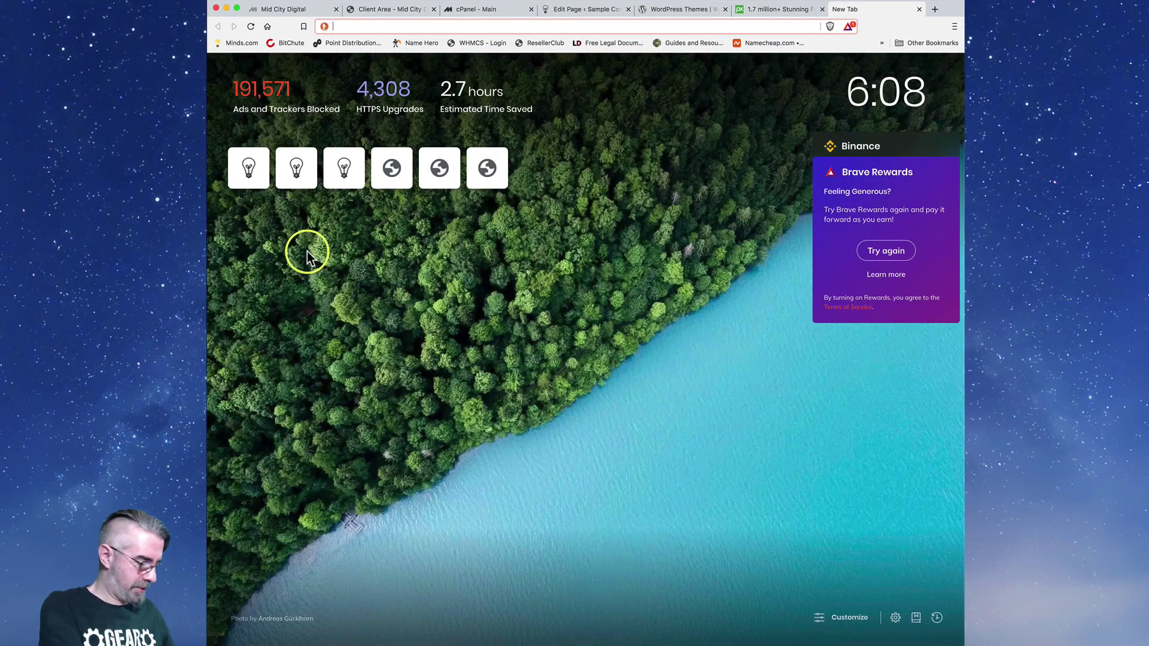
type("lipsum")
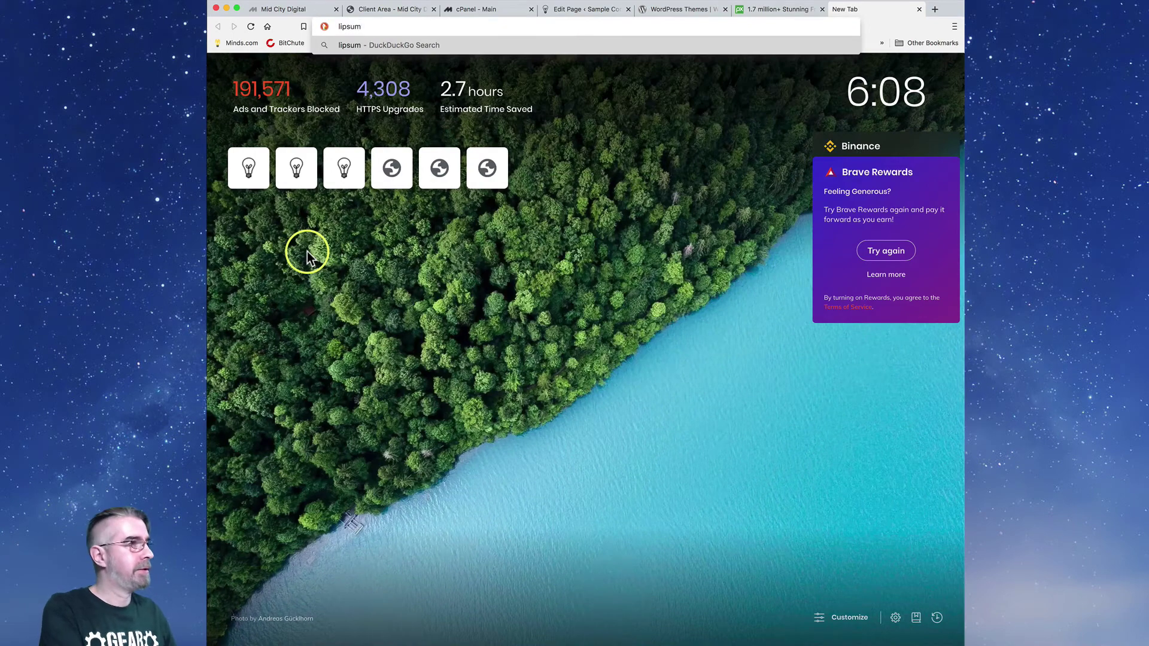
type(".com")
key("Return")
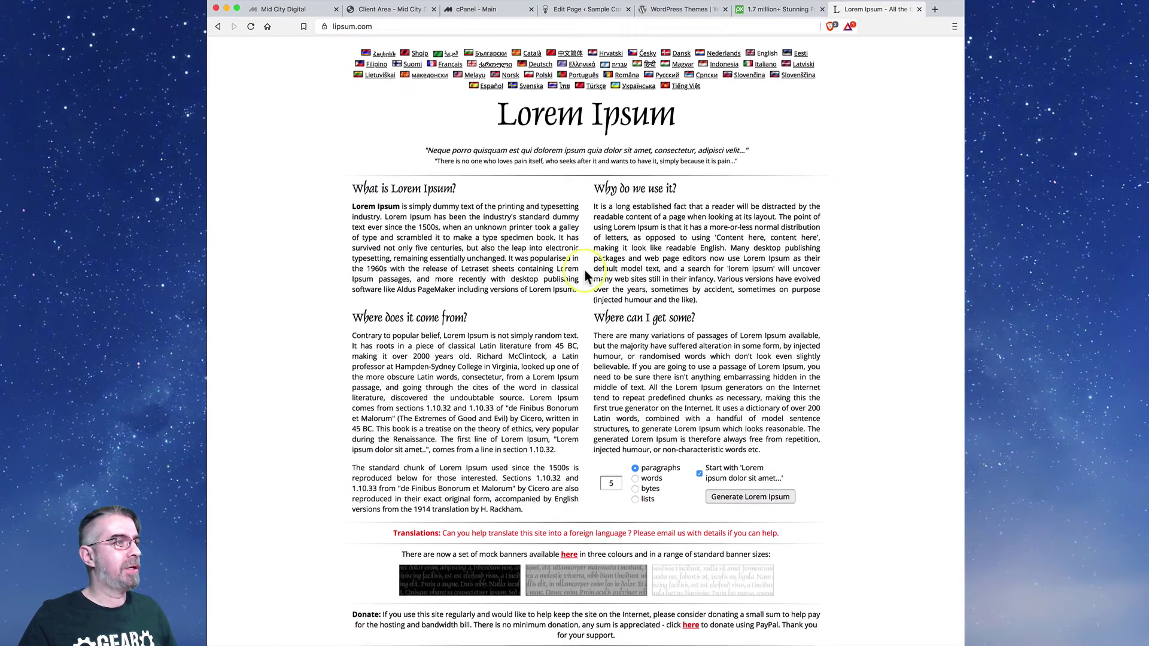
scroll(505, 257, "down", 3)
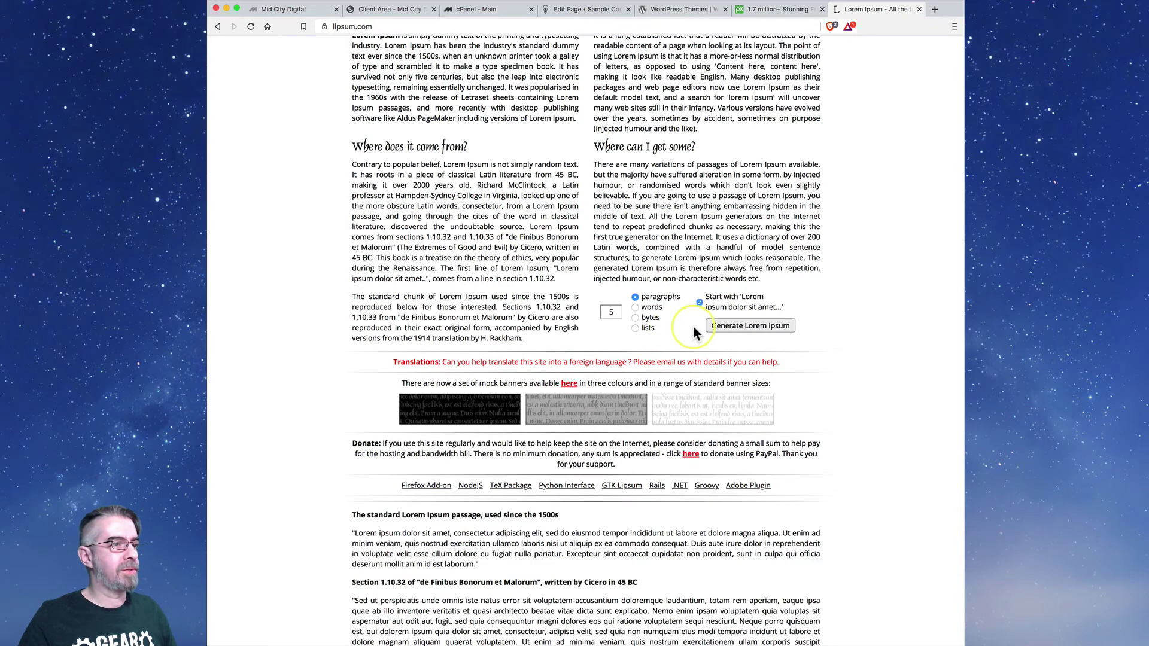
left_click(742, 325)
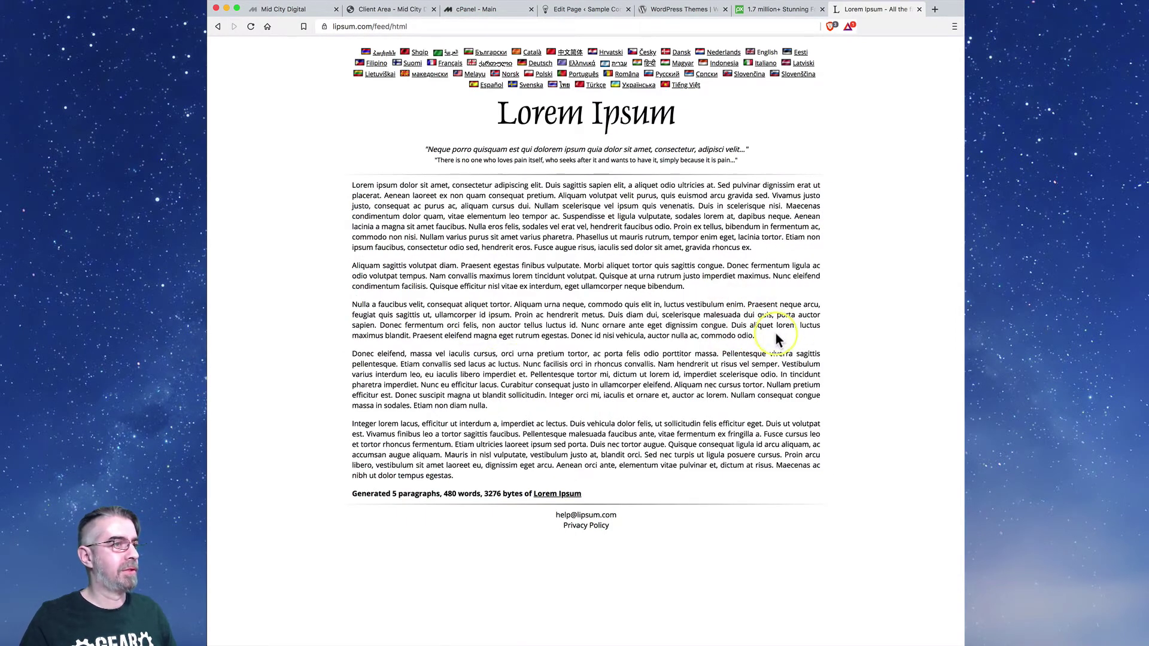
- Copy the first three generated Lorem Ipsum paragraphs into the body of Sample Page Two
left_click_drag(784, 335, 285, 185)
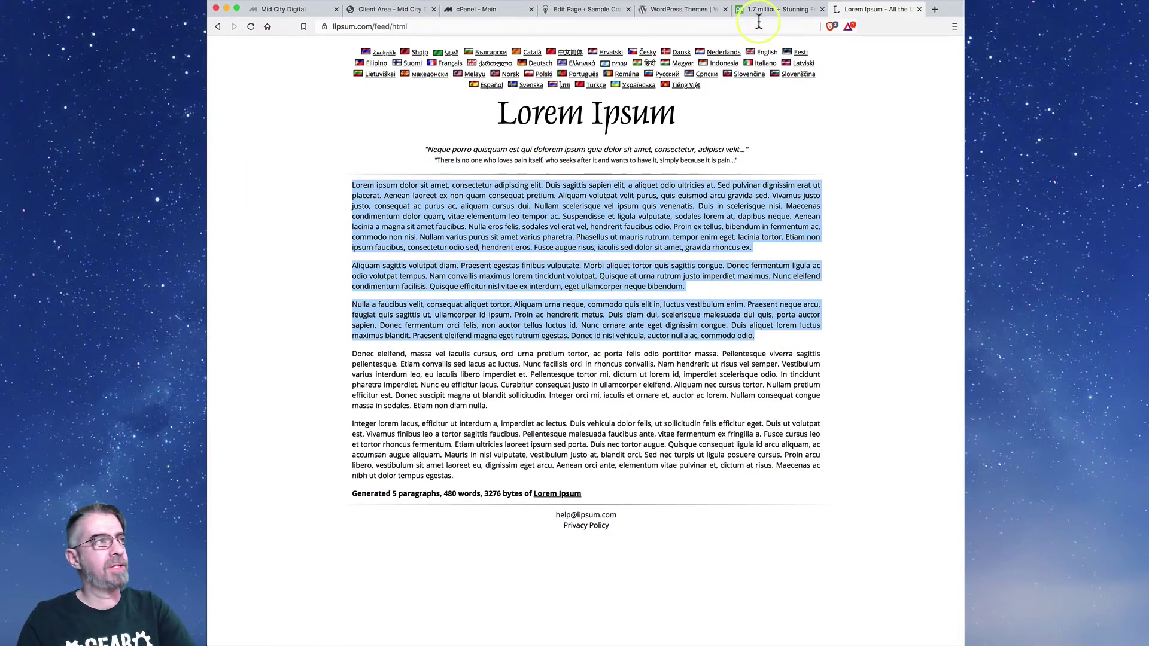
left_click(674, 11)
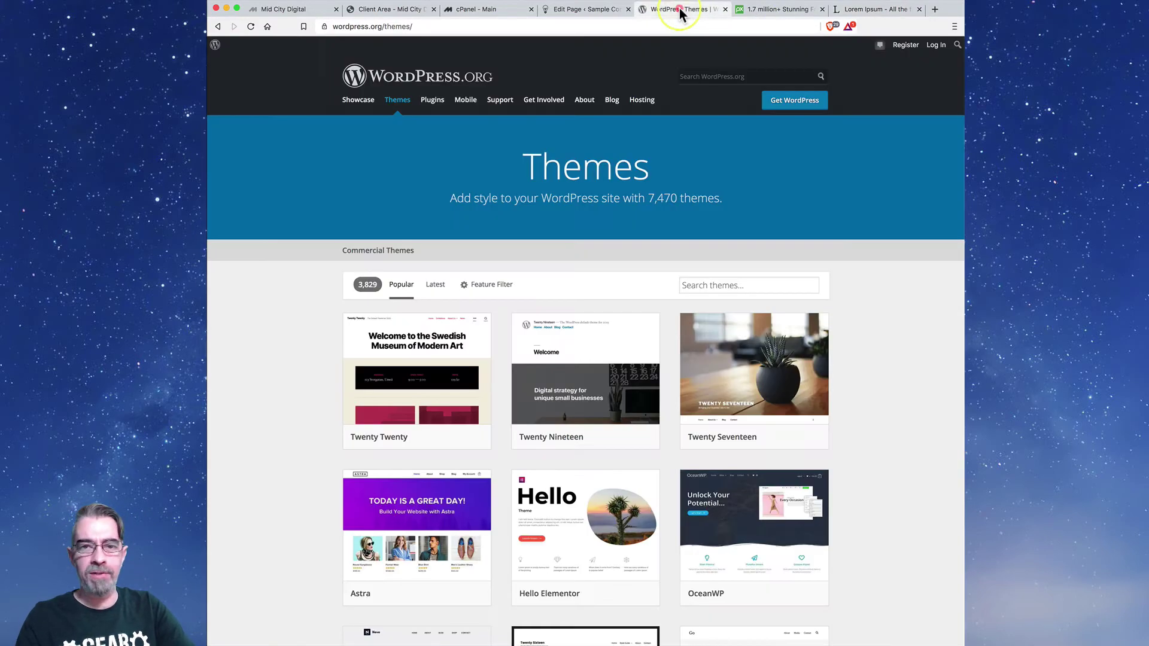
left_click(584, 11)
left_click(509, 245)
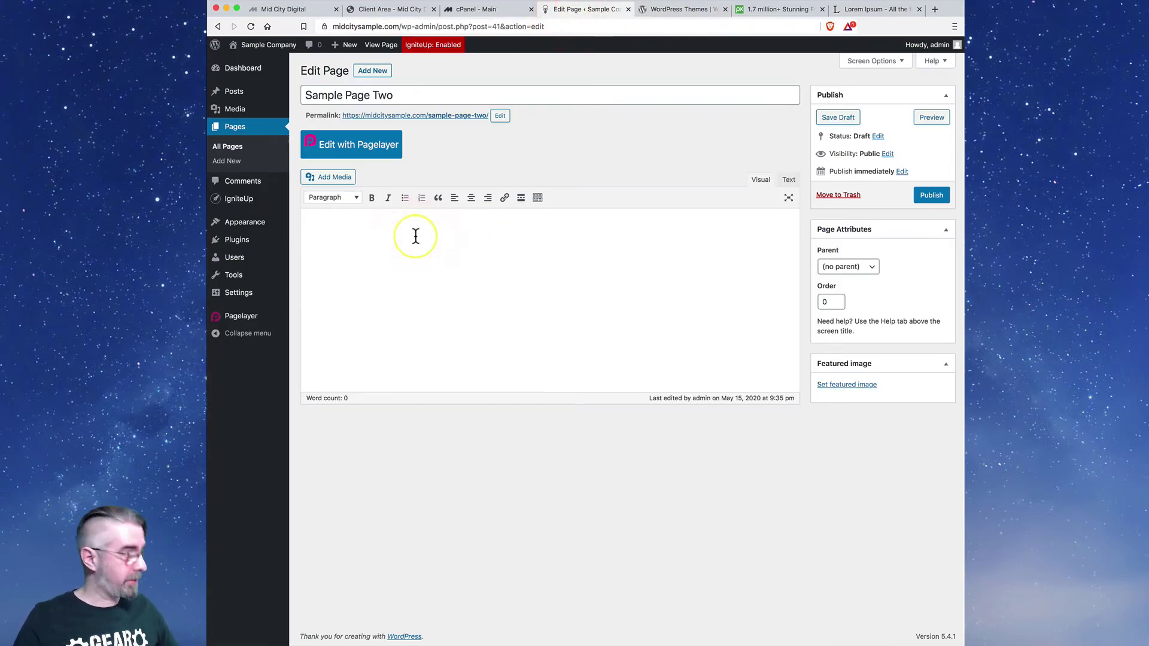
type("Lorem ipsum dolor sit amet, consectetur adipiscing elit. Duis sagittis sapien elit, a aliquet odio ultricies at. Sed pulvinar dignissim erat ut placerat. Aenean laoreet ex non quam consequat pretium. Aliquam volutpat velit purus, quis euismod arcu gravida sed. Vivamus justo justo, consequat ac purus ac, aliquam cursus dui. Nullam scelerisque vel ipsum quis venenatis. Duis in scelerisque purus nisi. Maecenas condimentum dolor quam, vitae elementum leo tempor ac. Suspendisse et ligula vulputate, sodales lorem at, dapibus neque. Aenean lacinia a magna sit amet faucibus. Nulla eros felis, sodales vel erat vel, hendrerit faucibus odio. Proin ex tellus, bibendum in fermentum ac, commodo non nisi. Nullam varius purus sit amet varius pharetra. Phasellus ut mauris rutrum, tempor enim eget, lacinia tortor. Etiam non ipsum faucibus, consectetur odio sed, hendrerit eros. Fusce augue risus, iaculis sed dolor sit amet, gravida rhoncus ex.  Aliquam sagittis volutpat diam. Praesent egestas finibus vulputate. Morbi aliquet tortor quis sagittis congue. Donec fermentum ligula ac odio volutpat tempus. Nam convallis maximus lorem tincidunt volutpat. Quisque at urna rutrum justo imperdiet maximus. Nunc eleifend condimentum facilisis. Quisque efficitur nisl vitae ex interdum, eget ullamcorper neque bibendum.  Nulla a faucibus velit, consequat aliquet tortor. Aliquam urna neque, commodo quis elit in, luctus vestibulum enim. Praesent neque arcu, feugiat quis sagittis ut, ullamcorper id ipsum. Proin ac hendrerit metus. Duis diam dui, scelerisque malesuada dui quis, porta auctor sapien. Donec fermentum orci felis, non auctor tellus luctus id. Nunc ornare ante eget dignissim congue. Duis aliquet lorem luctus maximus blandit. Praesent eleifend magna eget rutrum egestas. Donec id nisi vehicula, auctor nulla ac, commodo odio.")
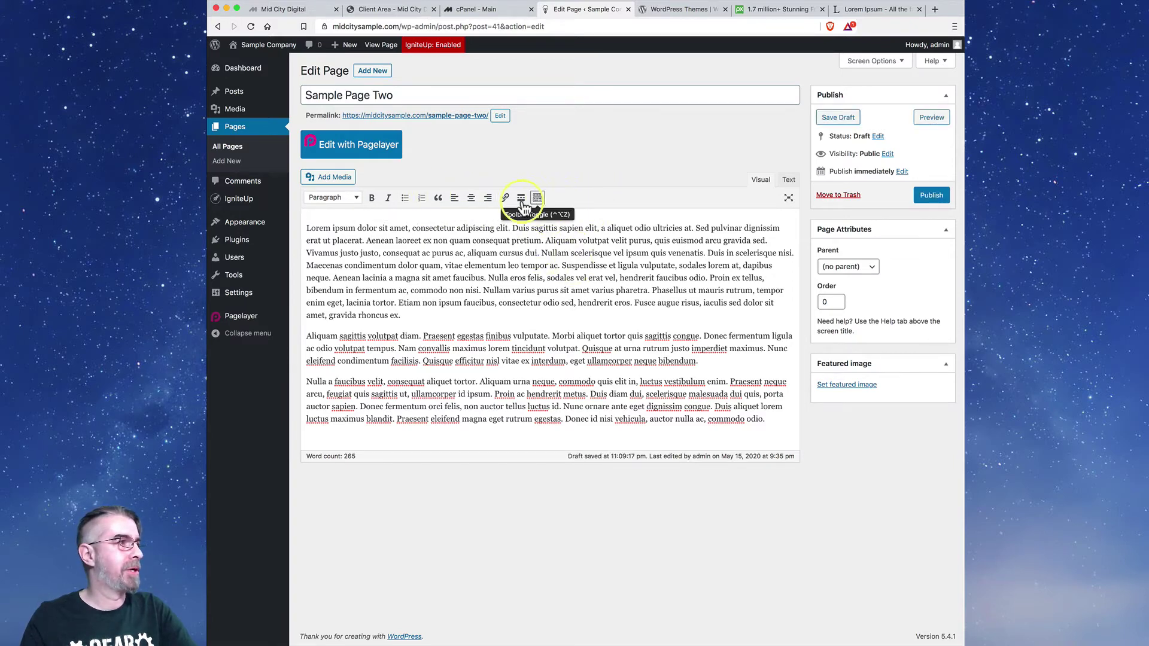
- Insert clouds-5133675_1920.jpg before the first paragraph with Left alignment and Medium – 300 × 200 size
left_click(307, 228)
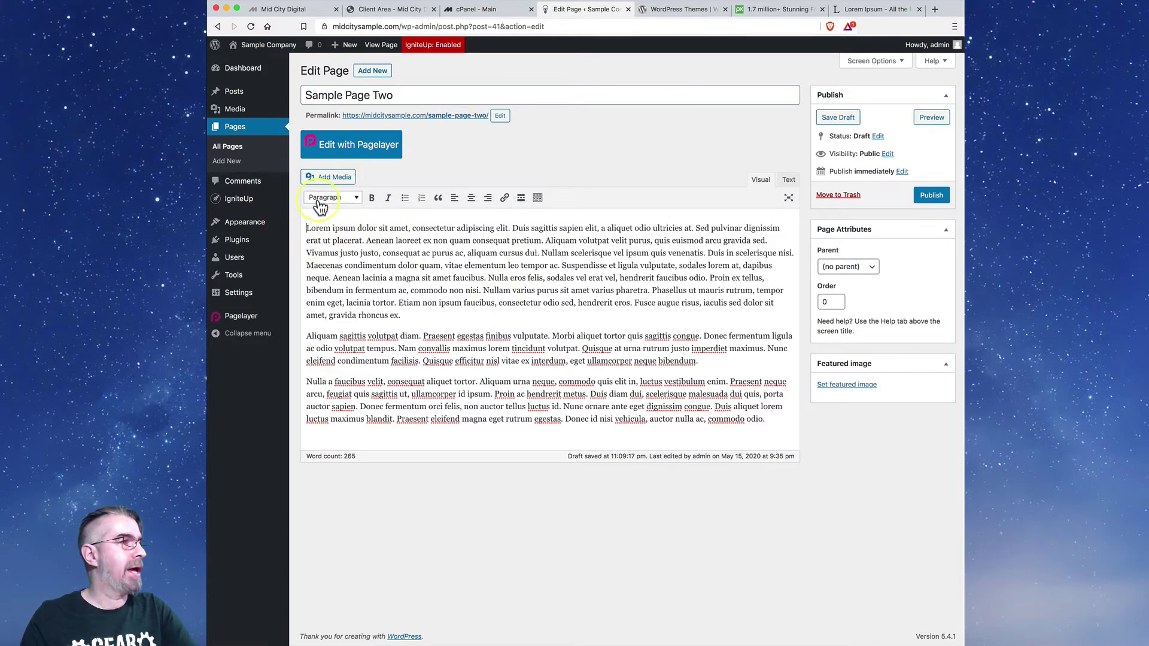
left_click(328, 178)
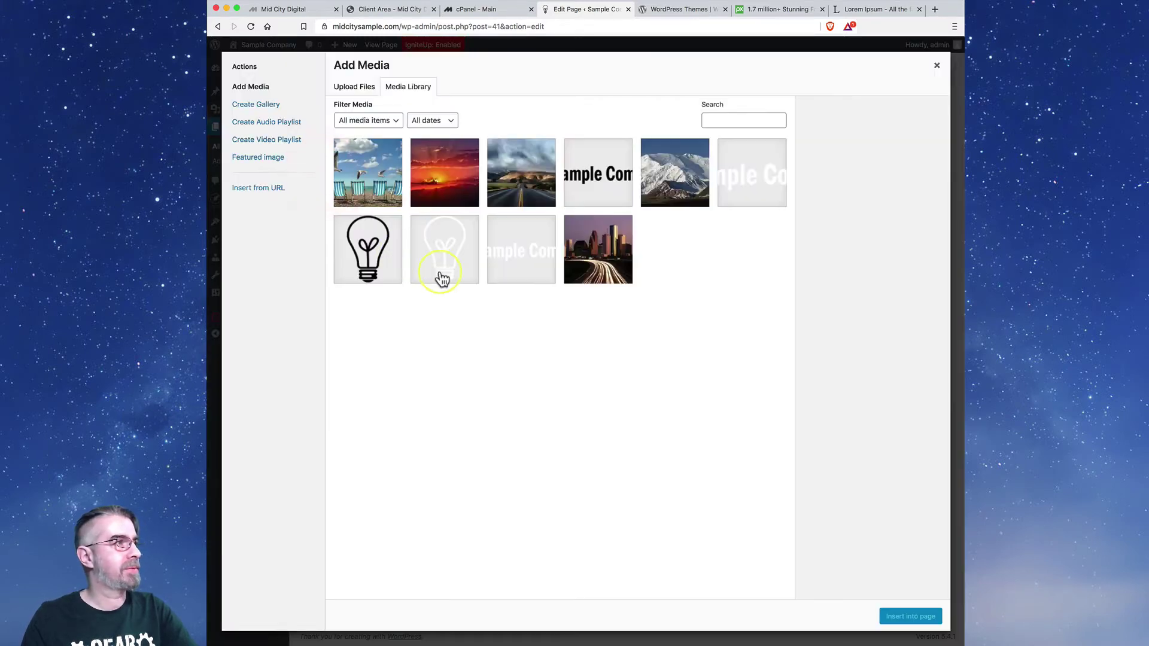
left_click(446, 200)
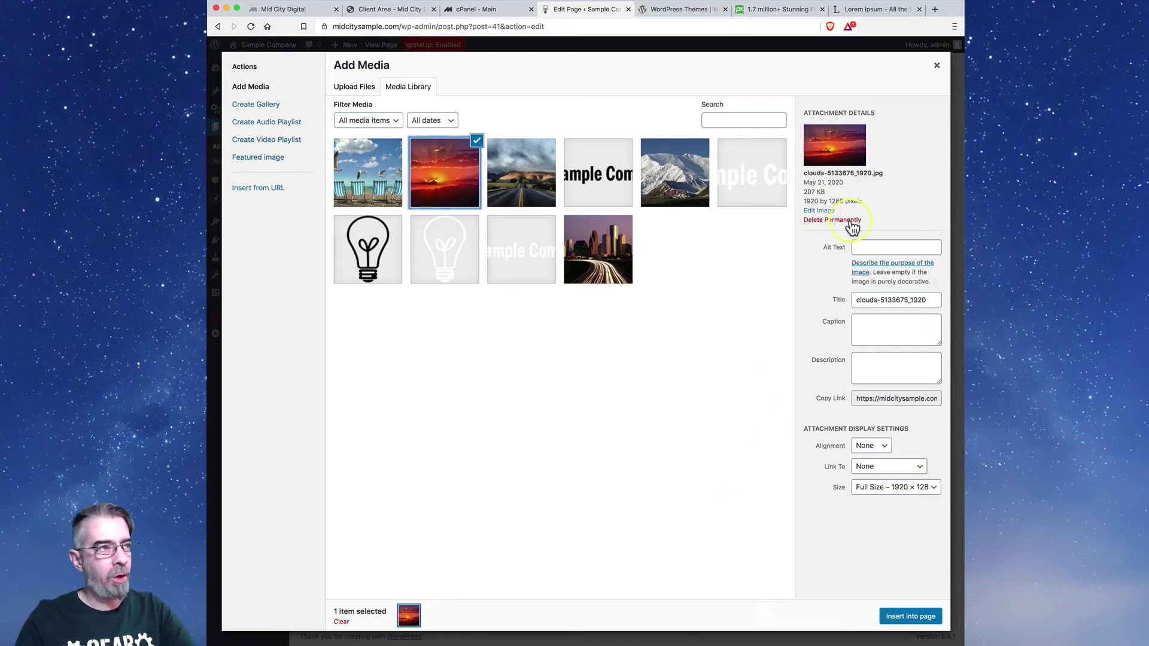
left_click(884, 448)
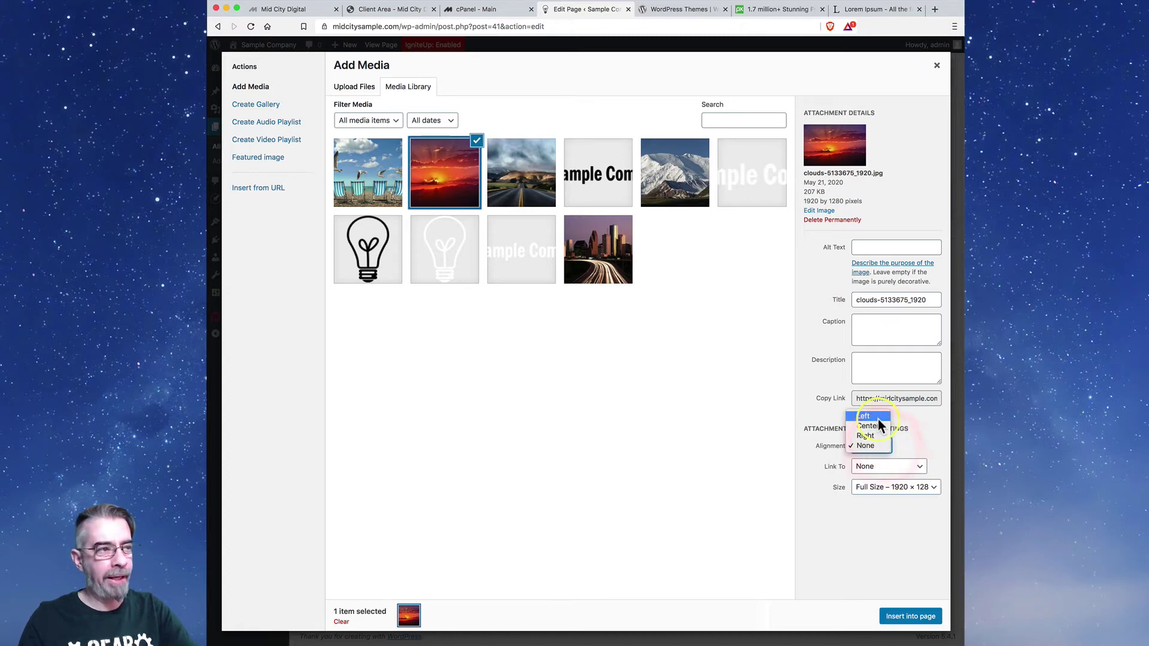
left_click(875, 417)
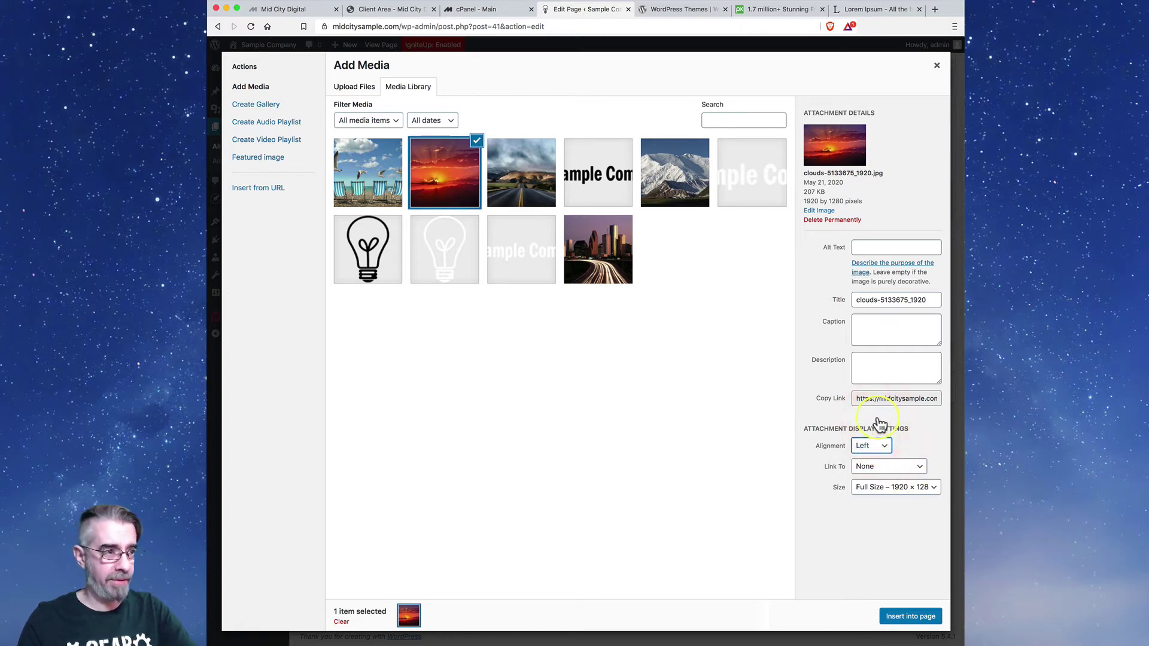
left_click(933, 490)
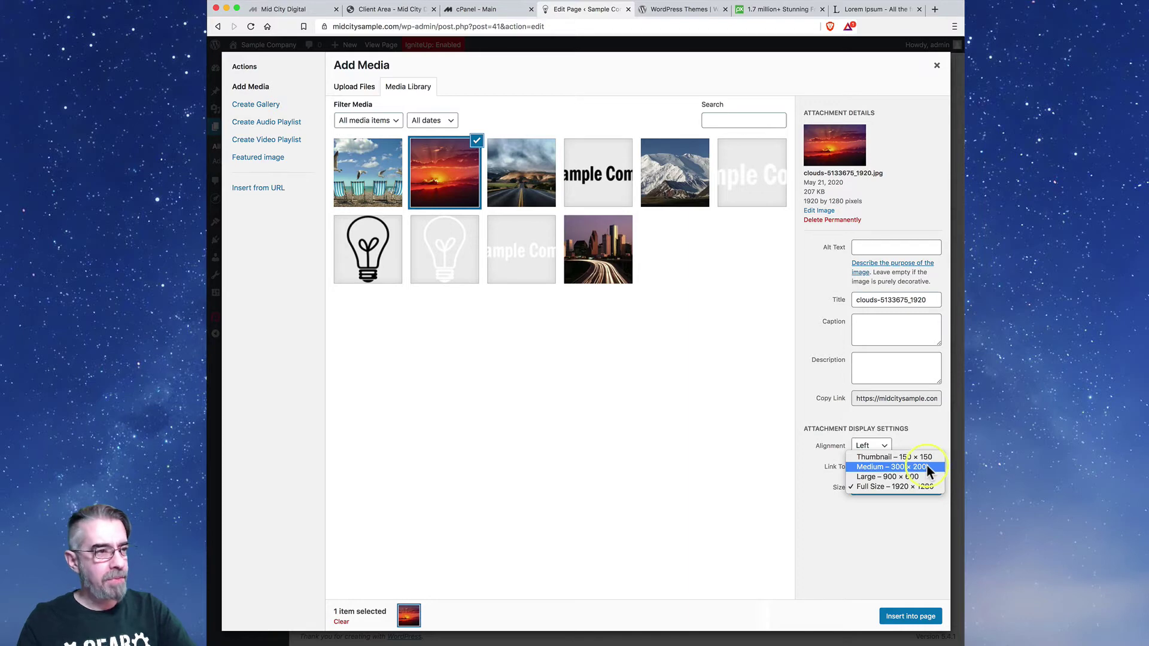
left_click(926, 466)
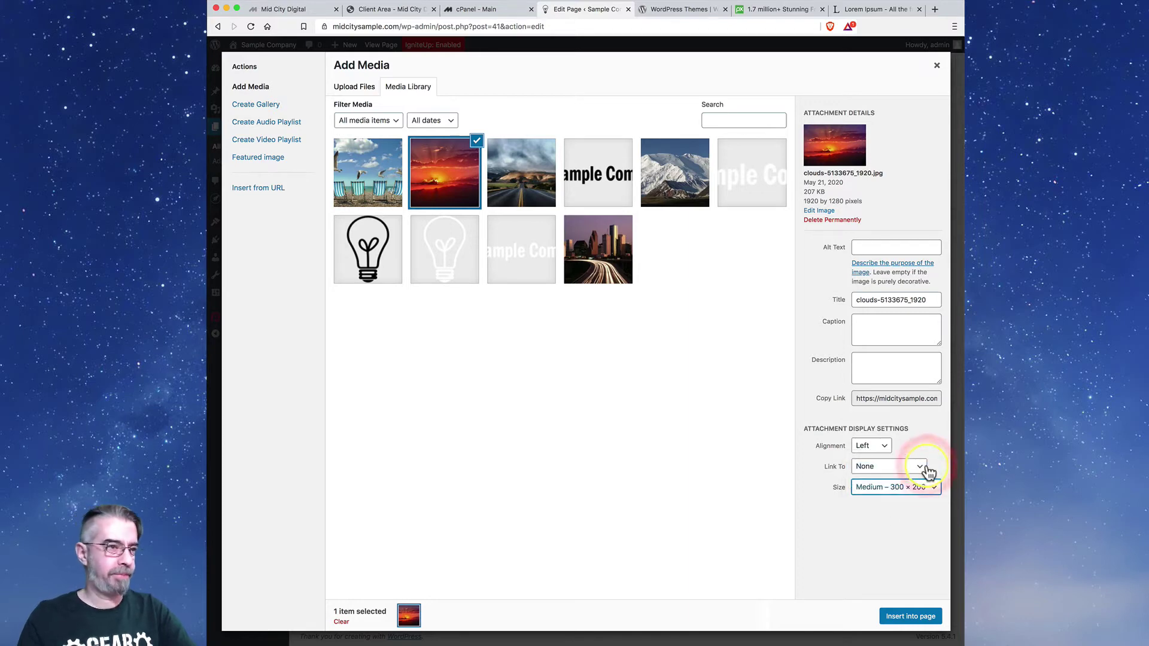
left_click(907, 613)
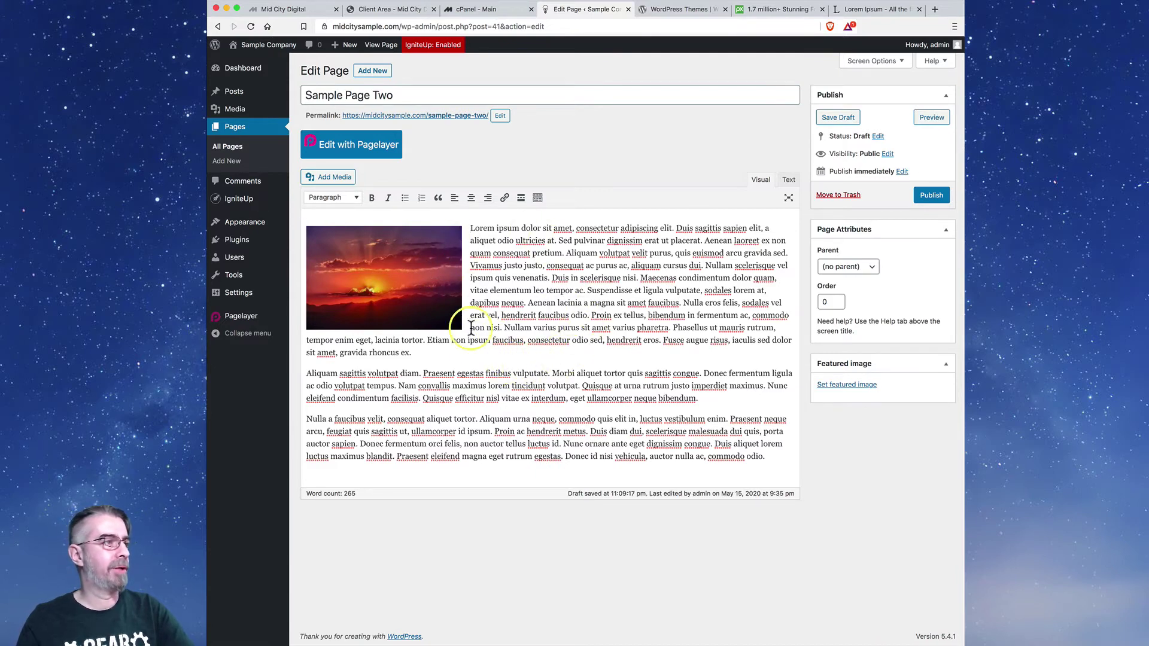
- Try center alignment for the inserted sunset image and switch it to right alignment
left_click(418, 279)
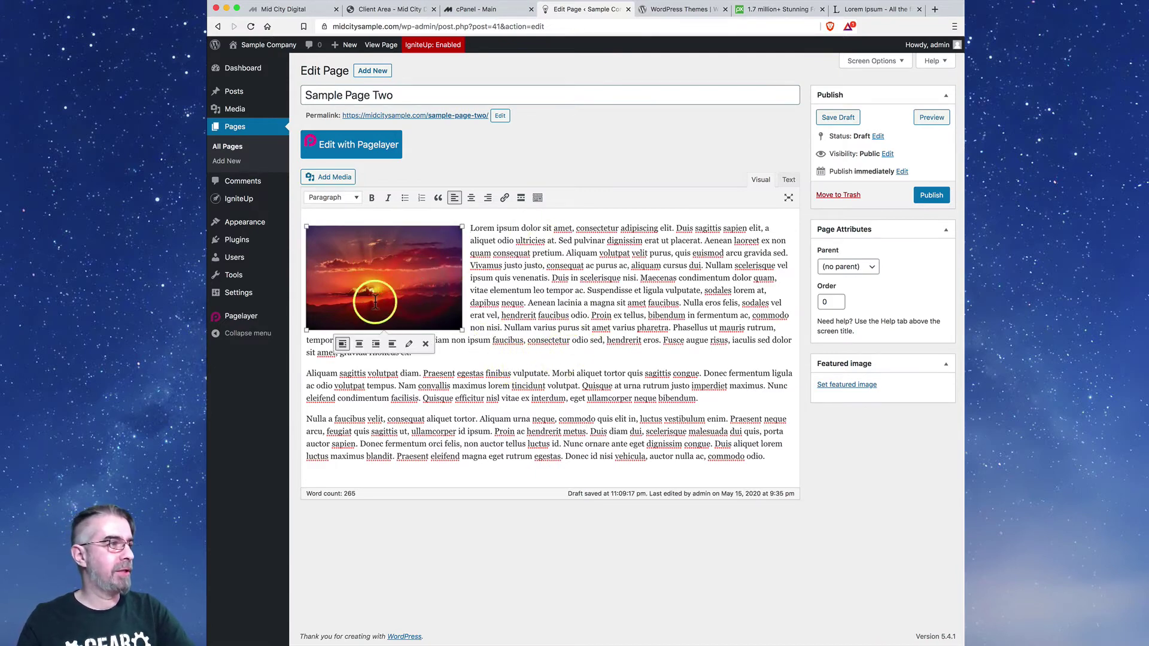
left_click(359, 343)
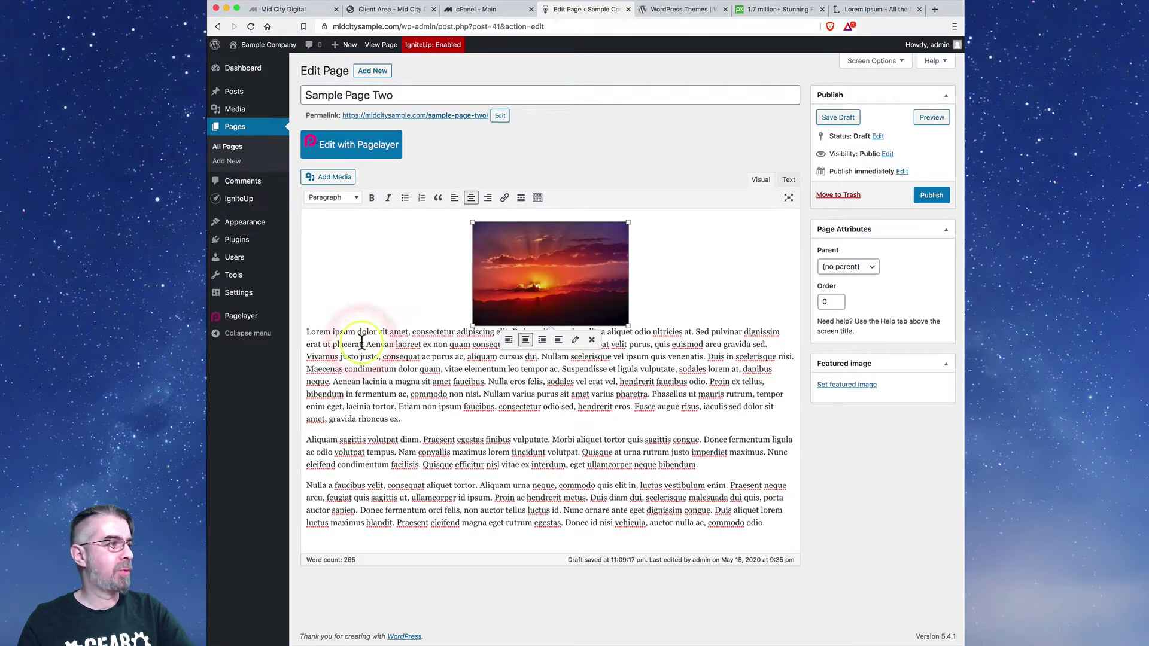
left_click(546, 345)
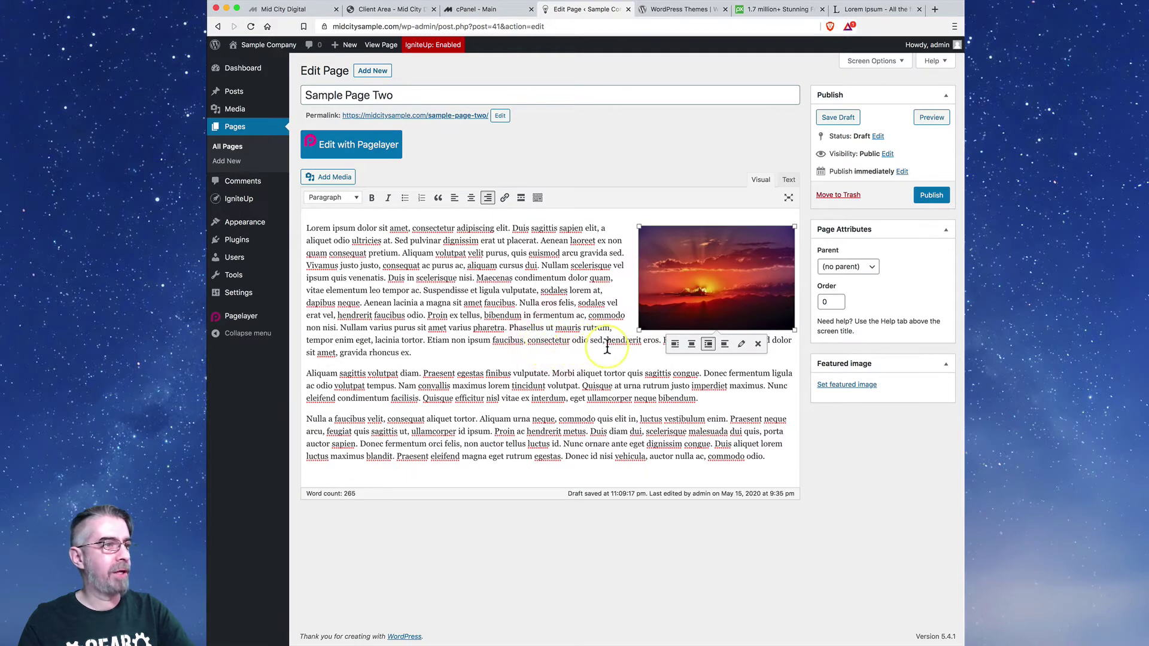
- Examine the sunset image's details, including the alternative text field, the link choices and the advanced options
left_click(746, 344)
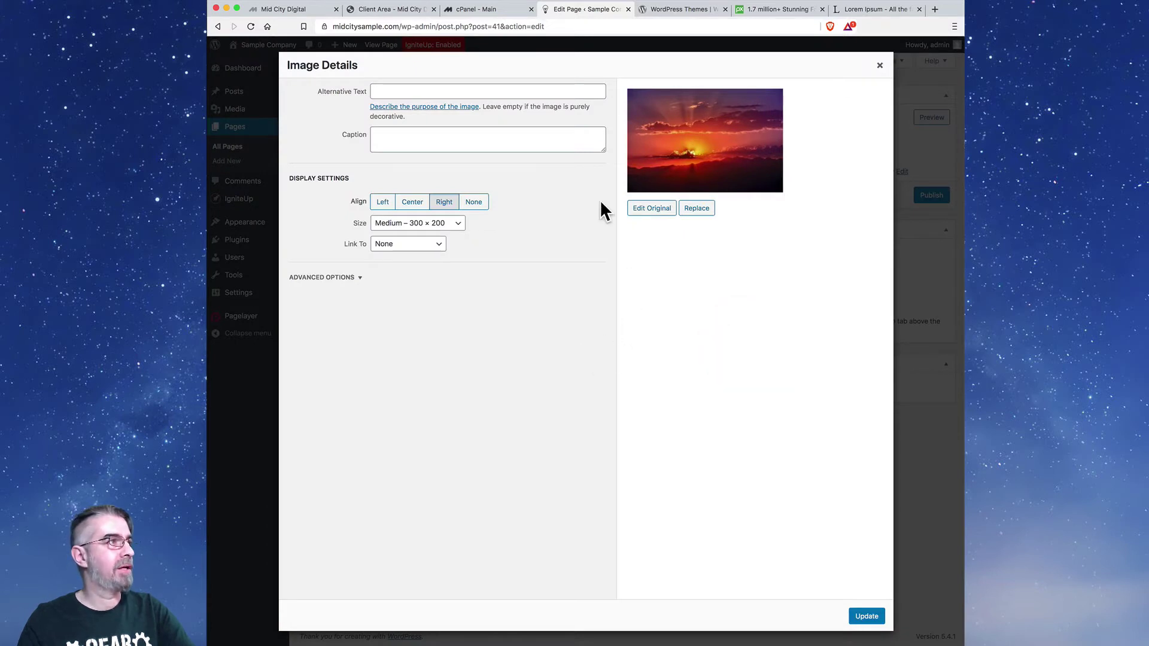
left_click(367, 99)
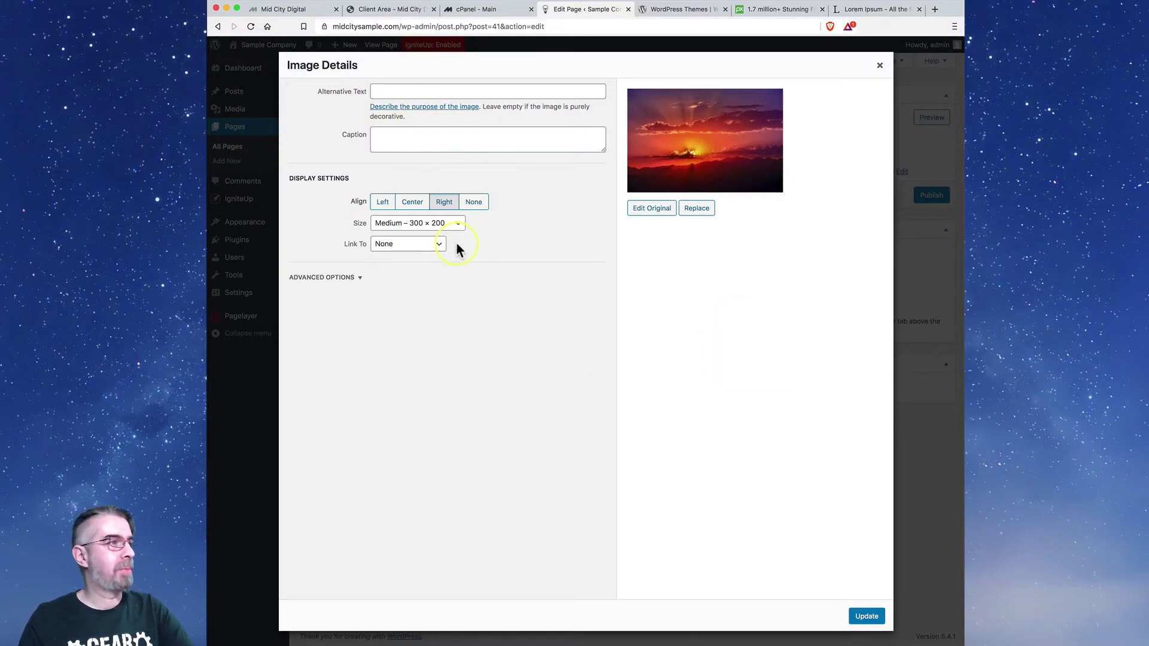
left_click(438, 254)
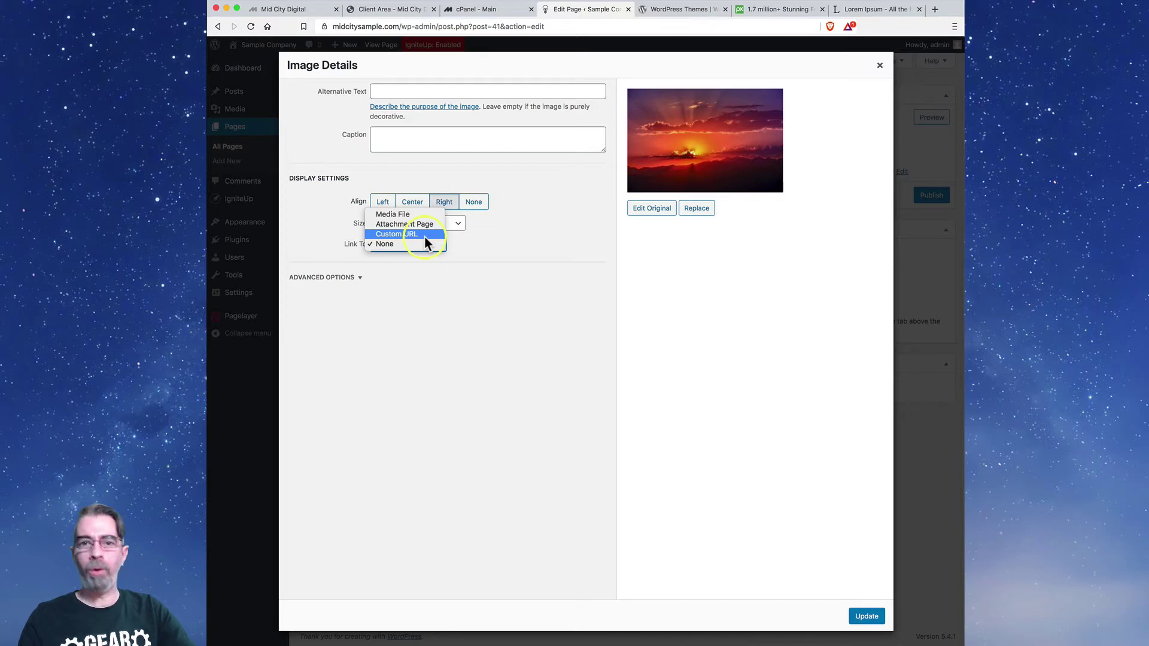
left_click(487, 242)
left_click(360, 282)
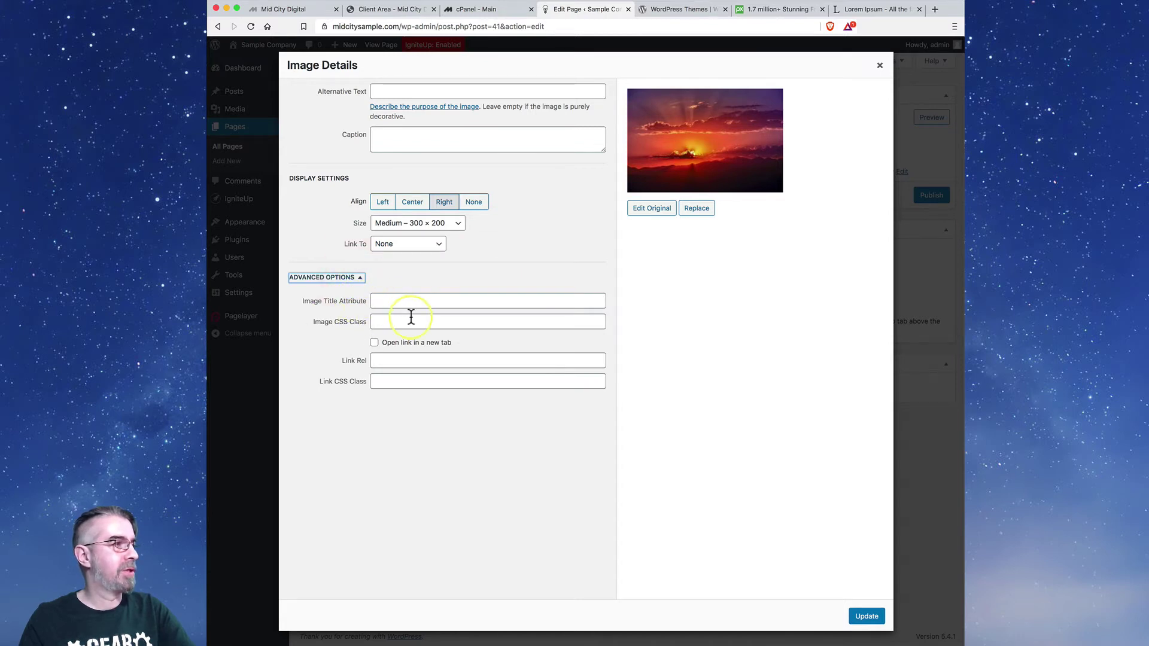
- Try linking the sunset image to a custom URL that opens in a new tab, and close the image details without updating
left_click(375, 344)
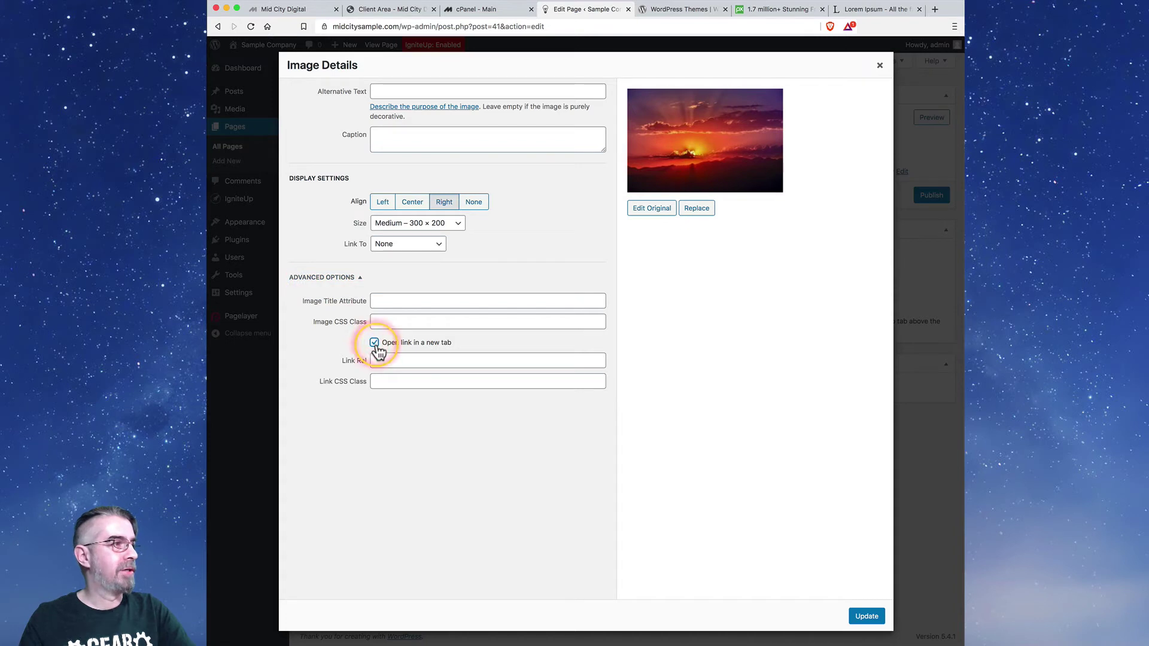
left_click(428, 247)
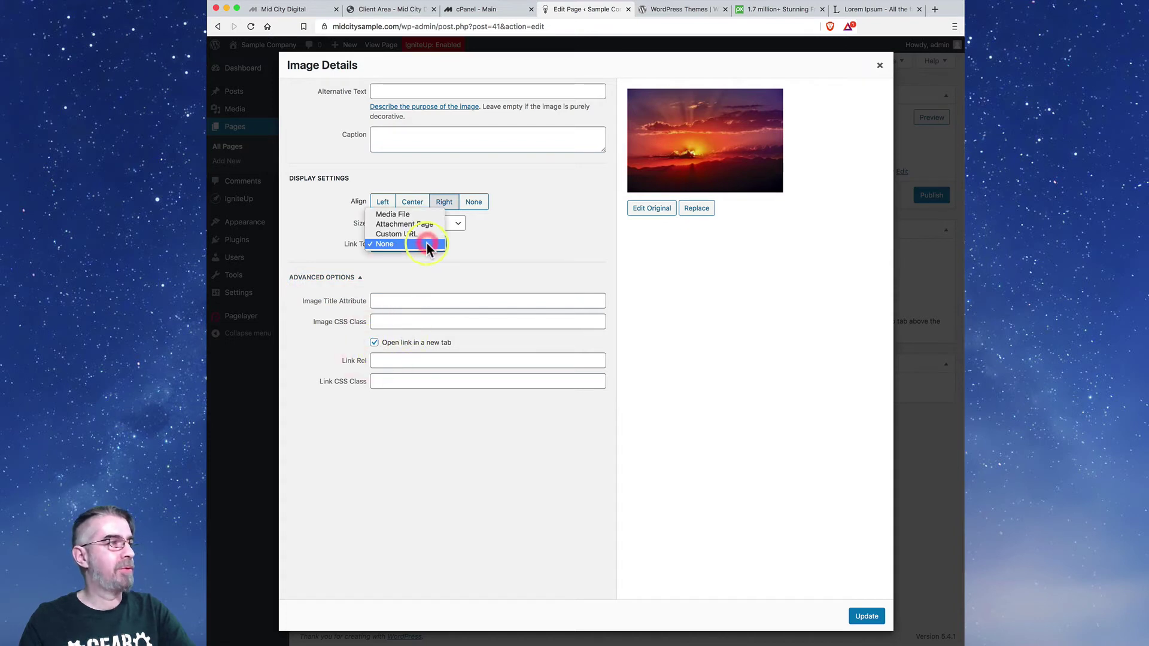
left_click(422, 233)
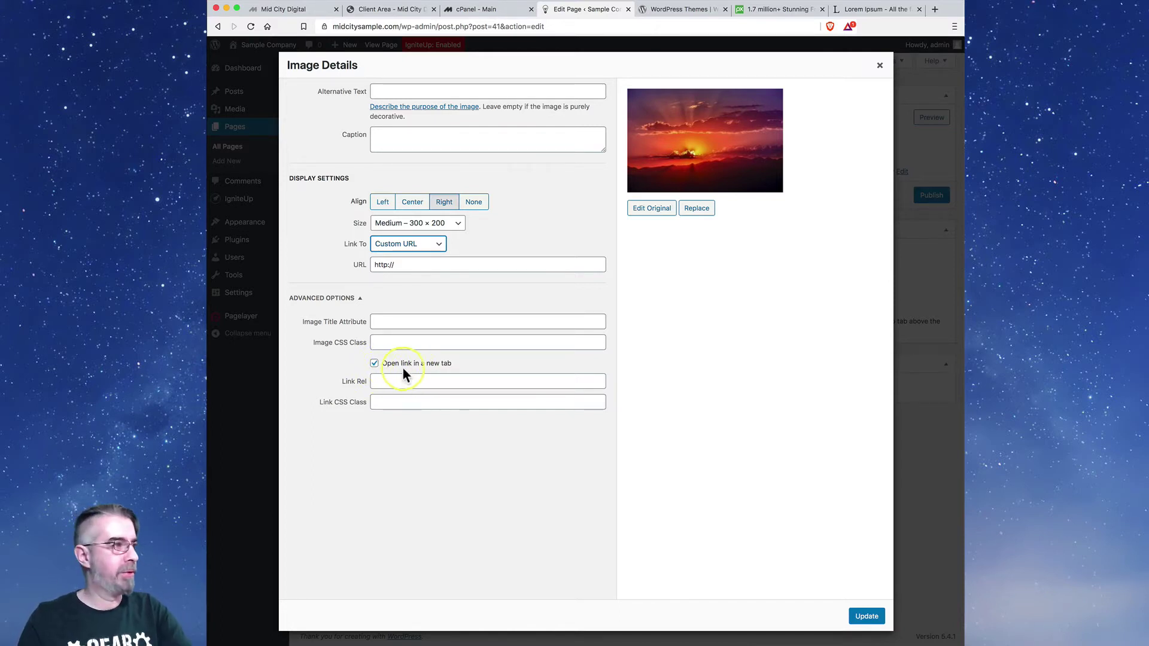
left_click(375, 365)
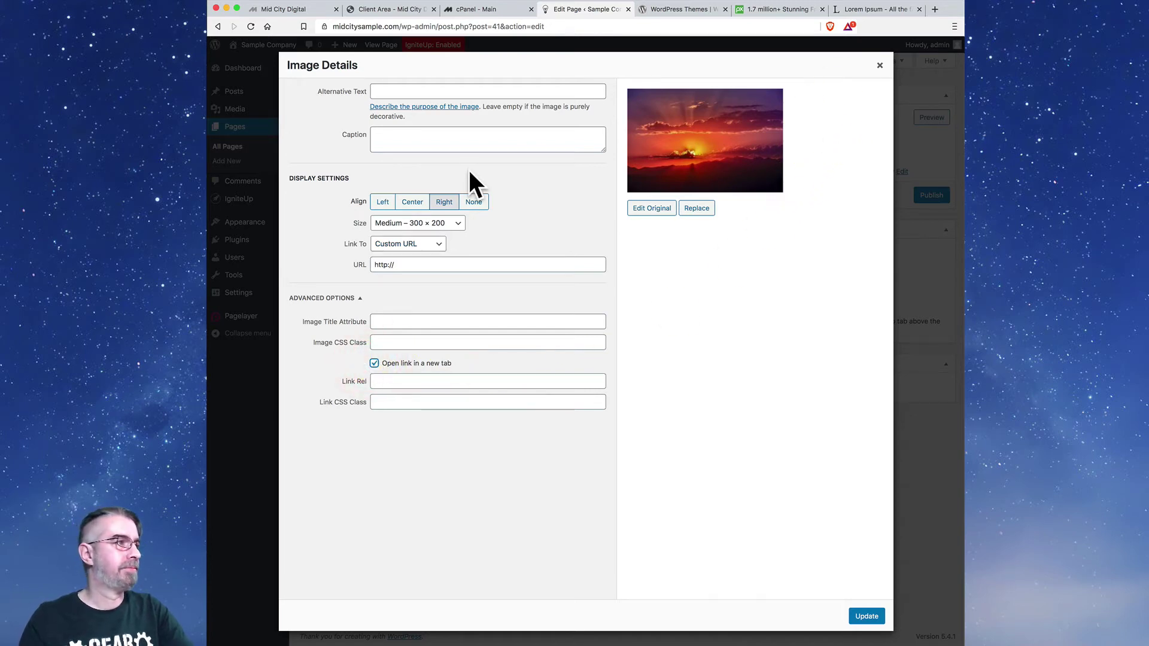
left_click(441, 261)
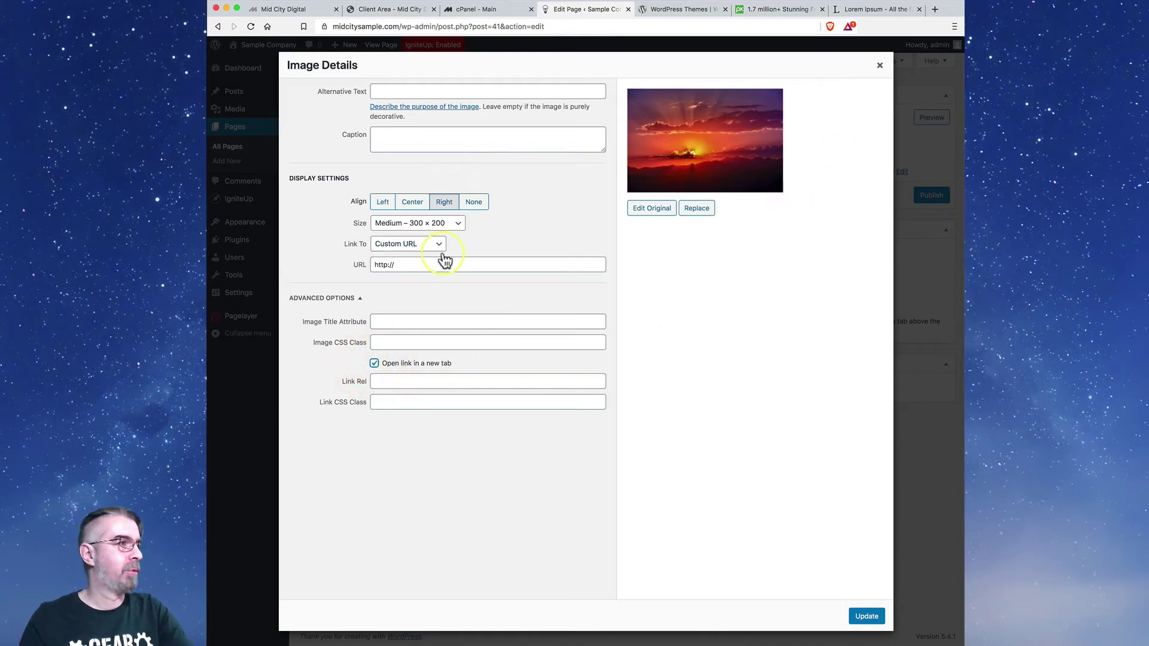
left_click(881, 66)
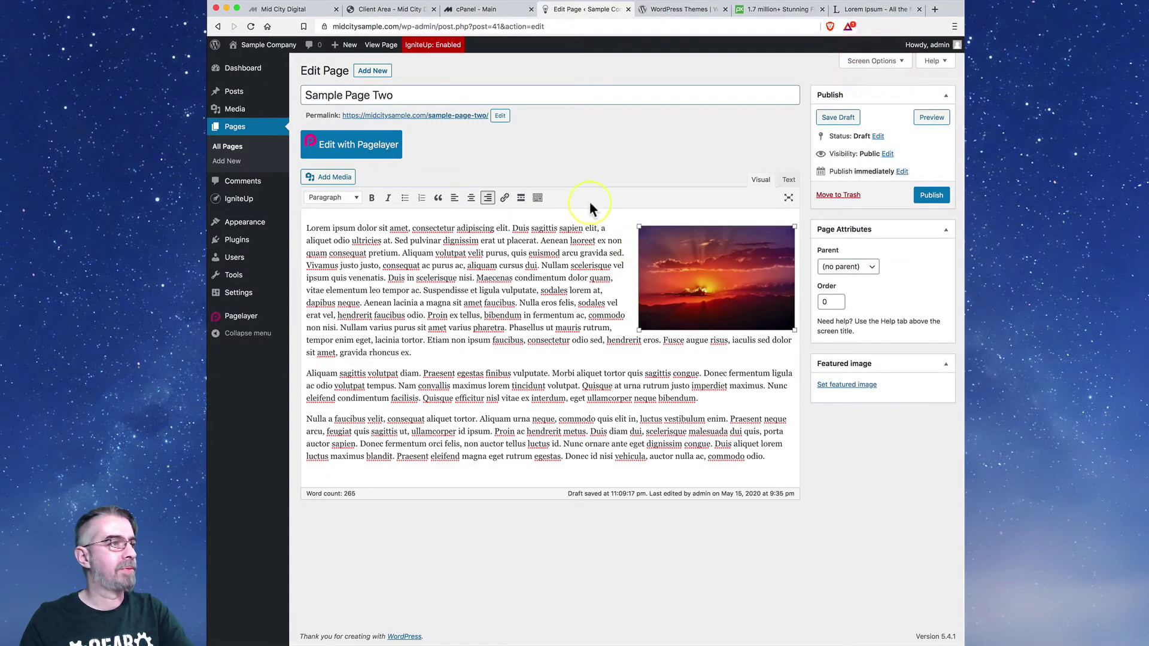
- Preview the Sample Page Two draft, reopen it for editing from the preview, and close that extra tab to return to the original editor
left_click(603, 253)
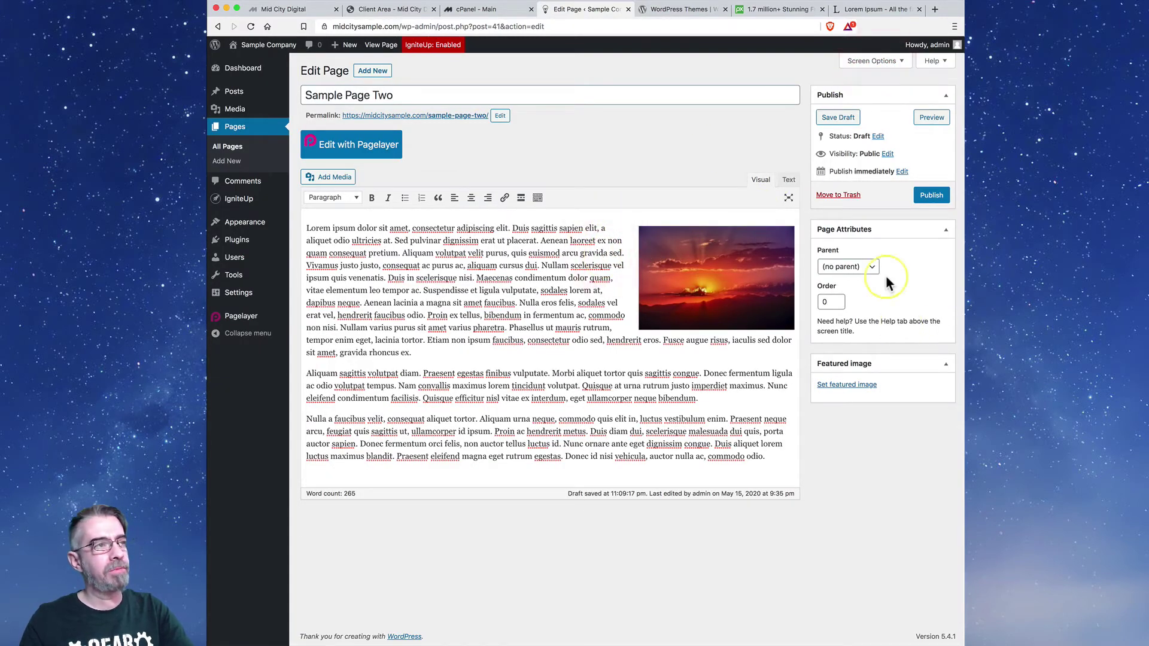
left_click(931, 118)
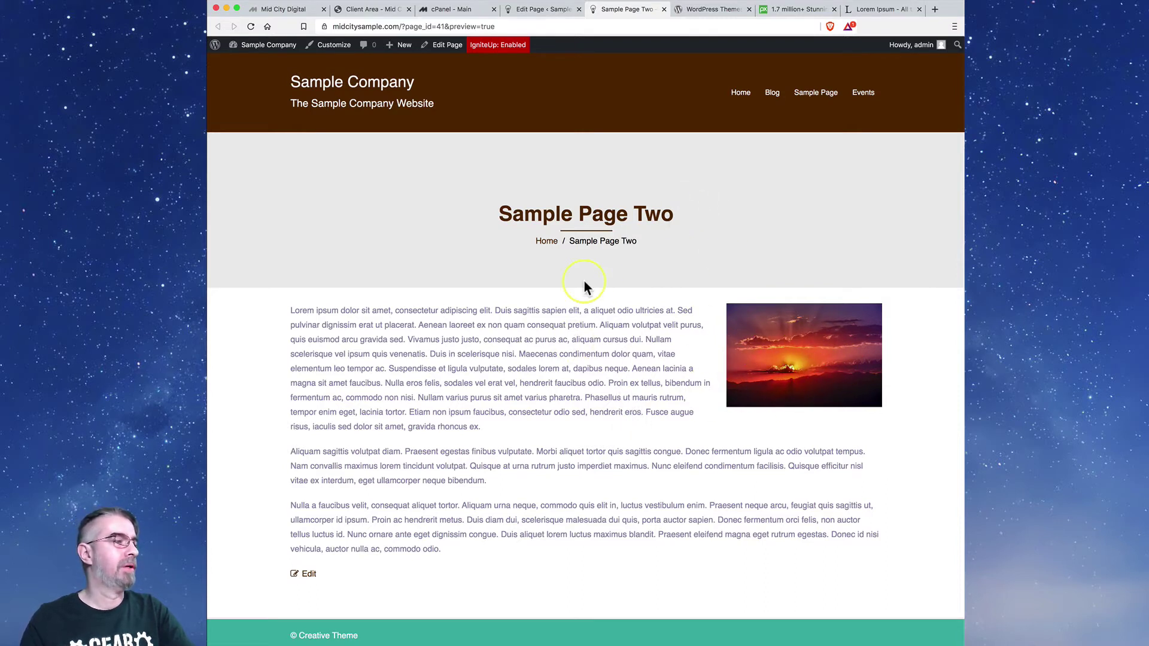
left_click(310, 579)
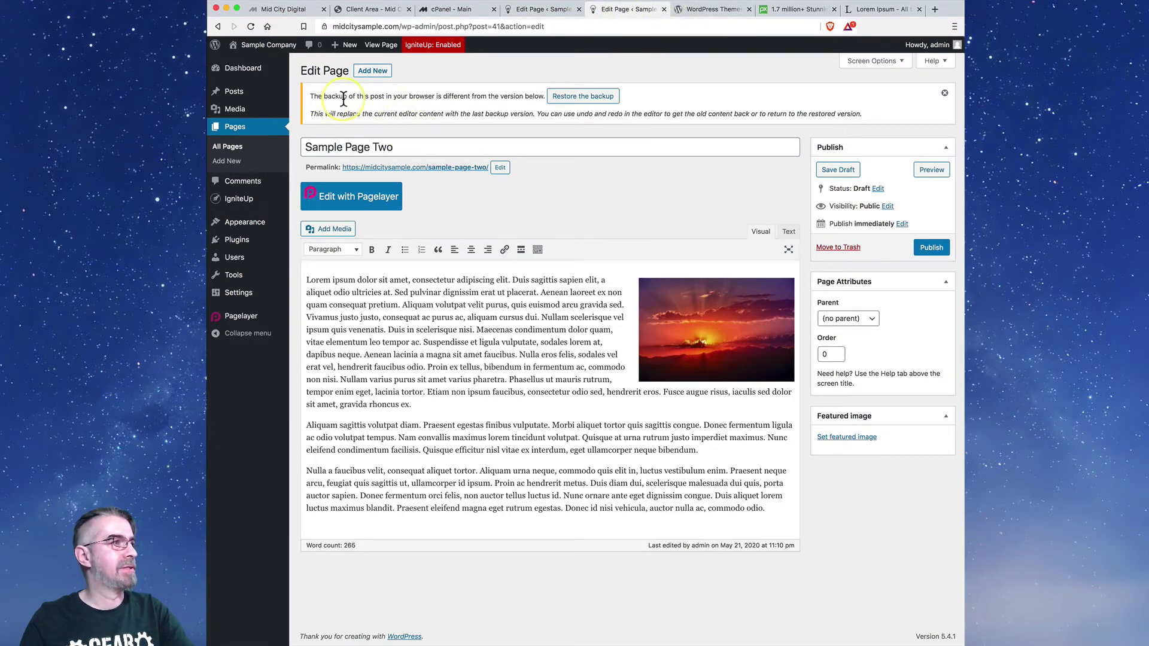
left_click_drag(344, 99, 495, 102)
left_click(508, 99)
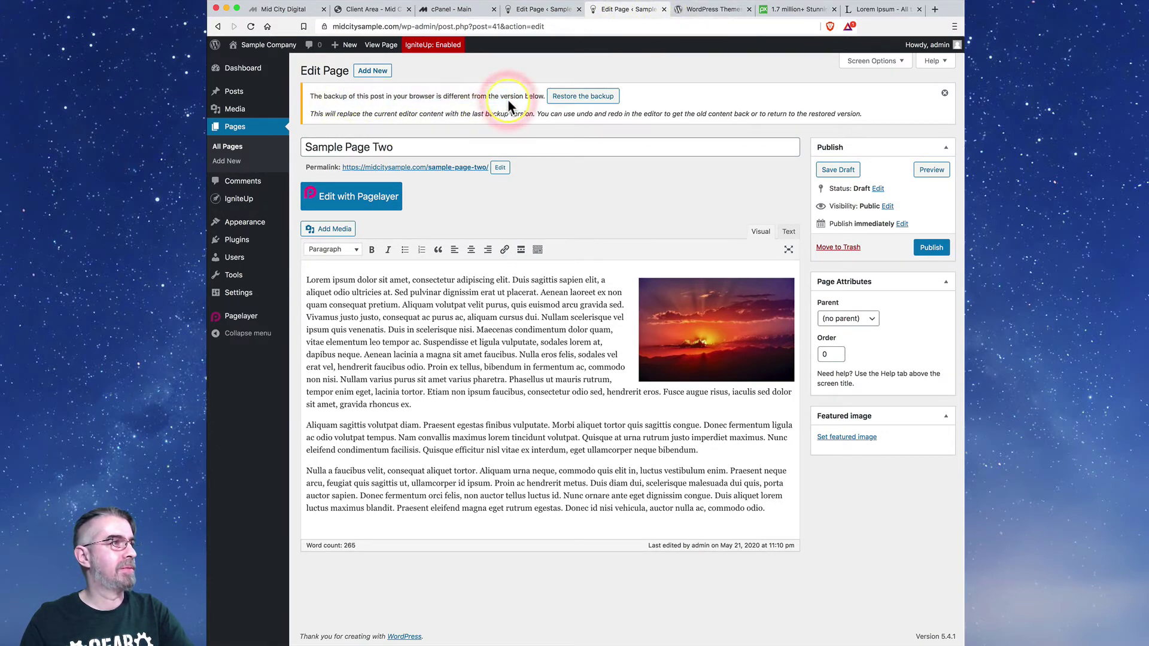
left_click(665, 9)
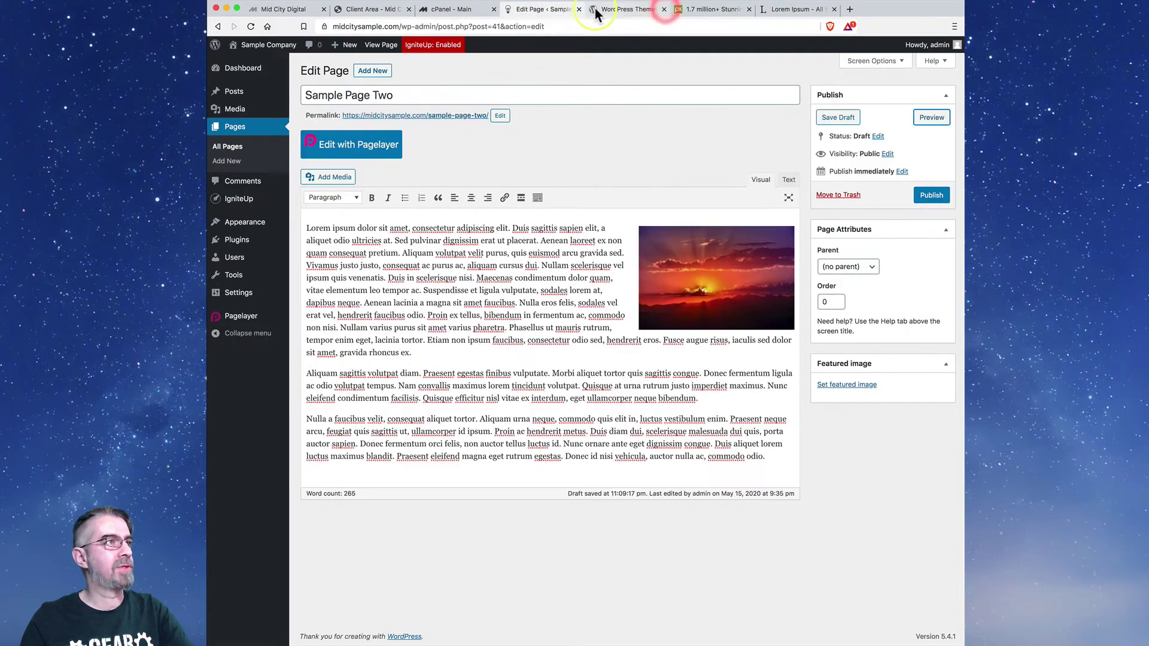
left_click(560, 316)
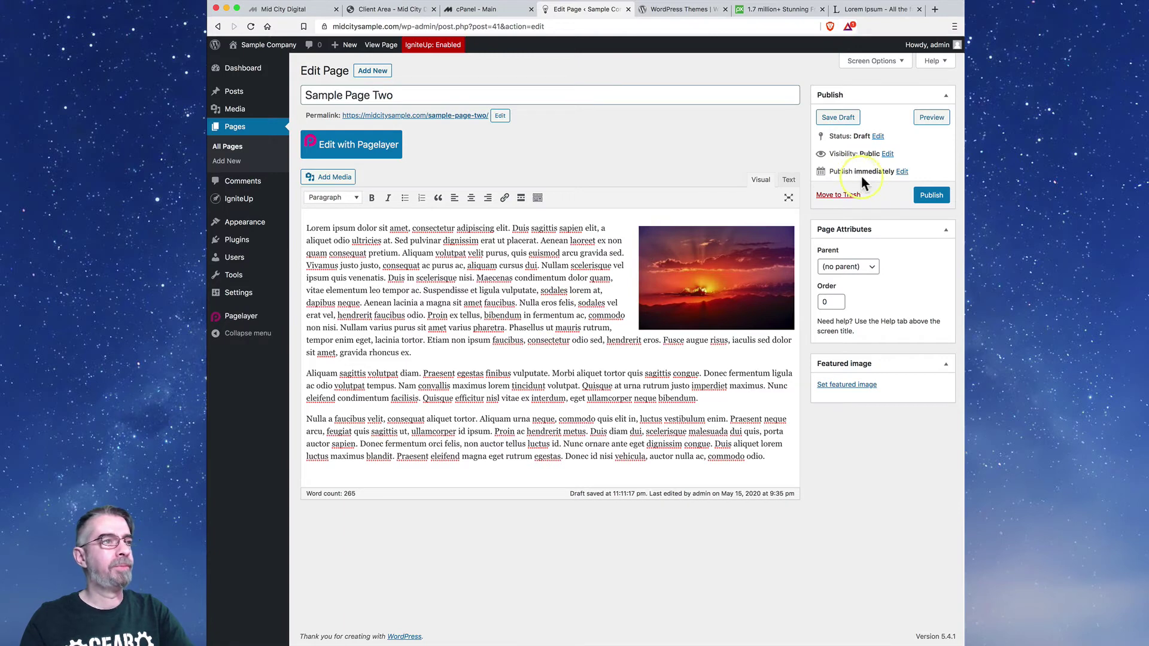
- Examine the page's status and publish date options, try Private visibility and restore Public, and cancel the date editing
left_click(877, 137)
left_click(881, 150)
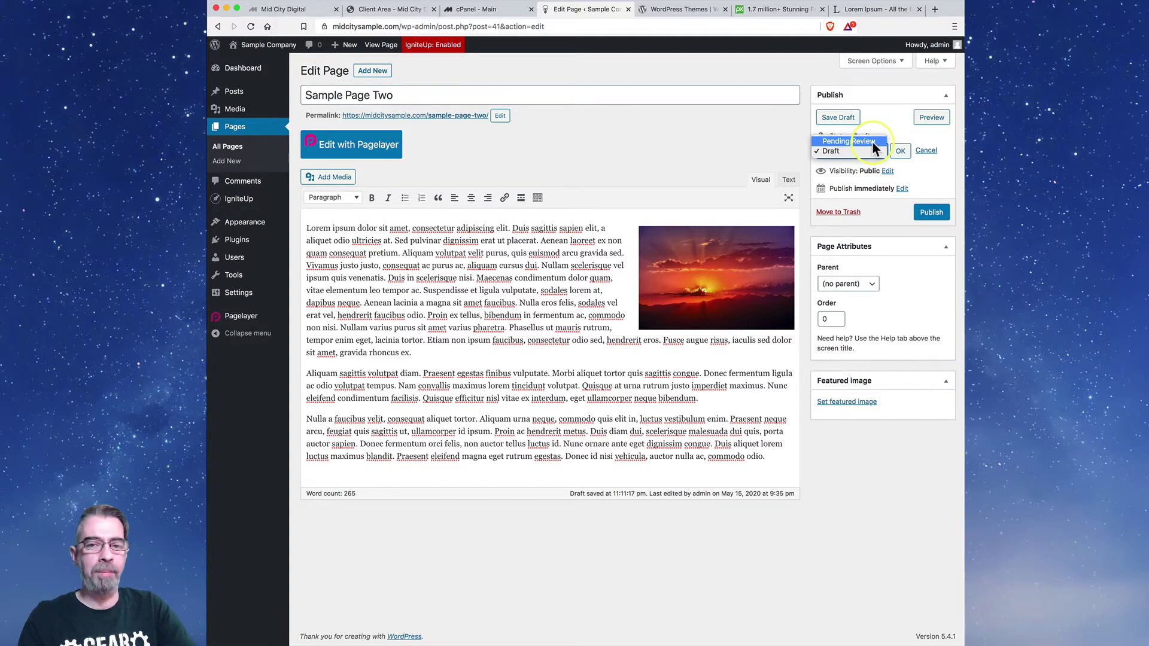
left_click(892, 118)
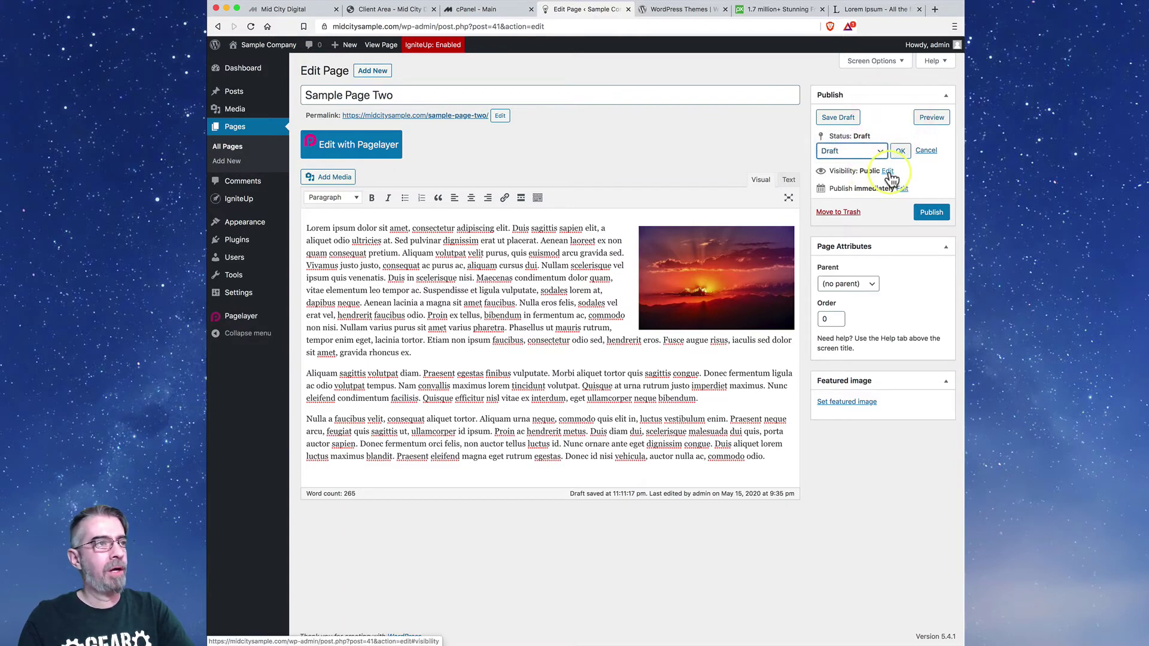
left_click(888, 171)
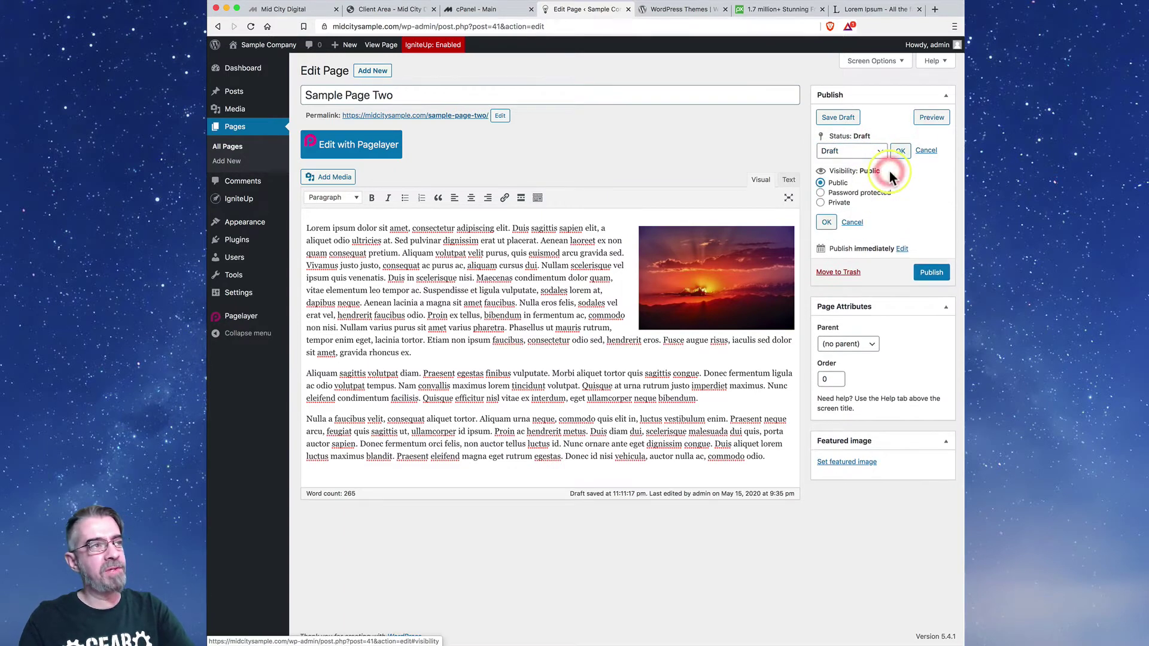
left_click(821, 203)
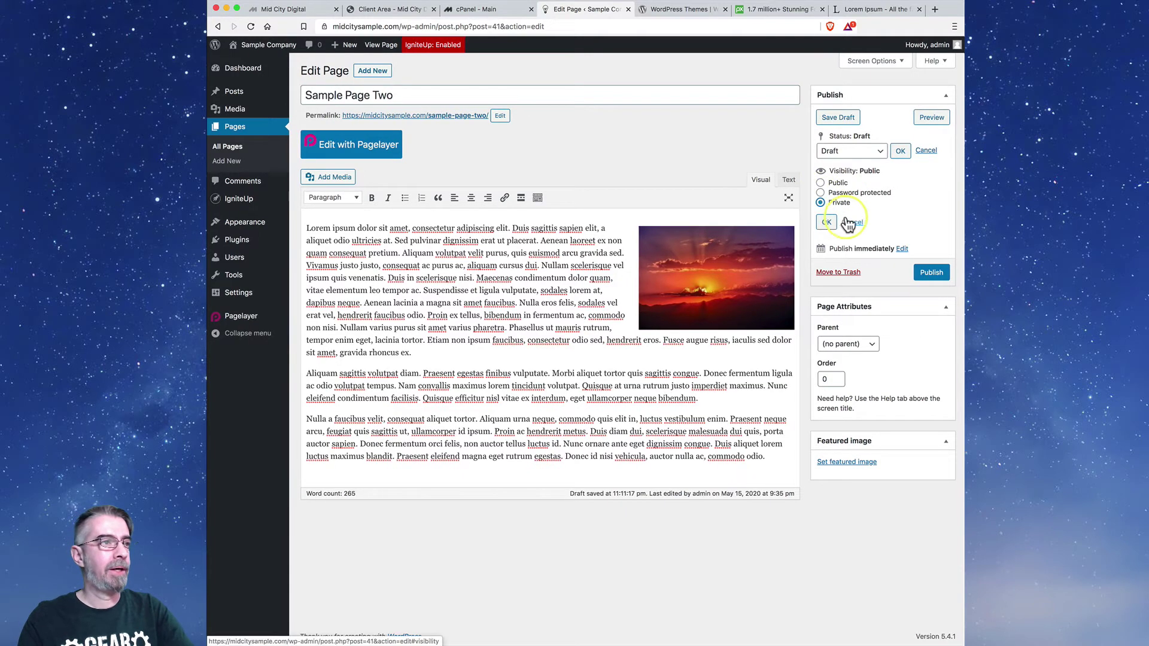
left_click(905, 248)
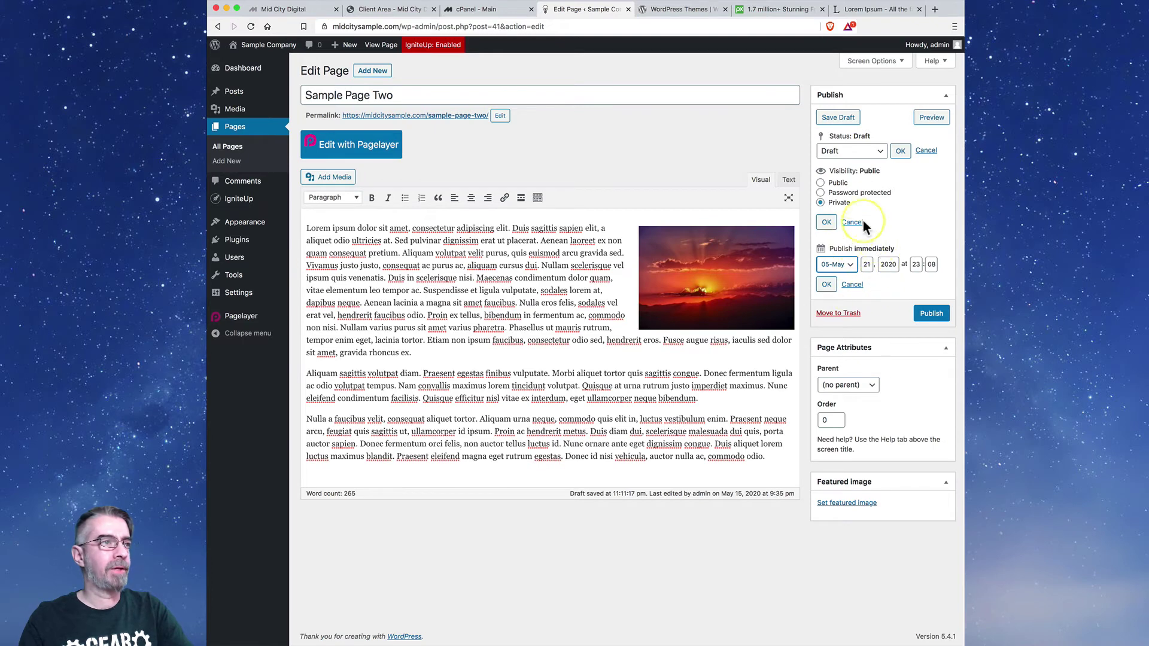
left_click(821, 183)
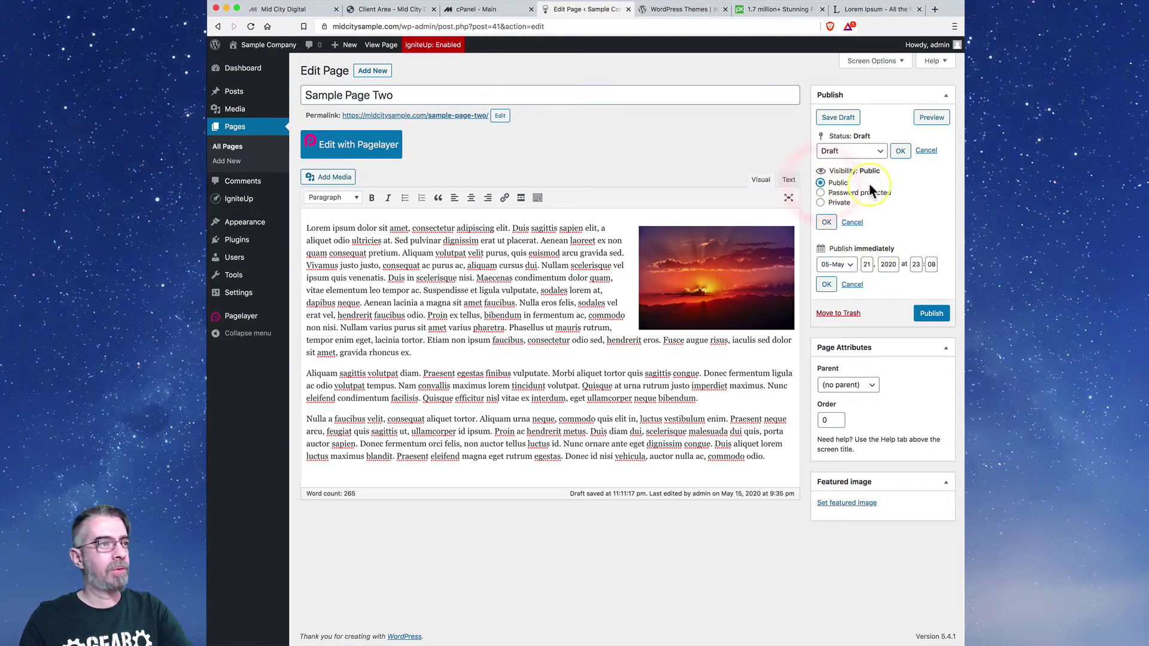
left_click(852, 286)
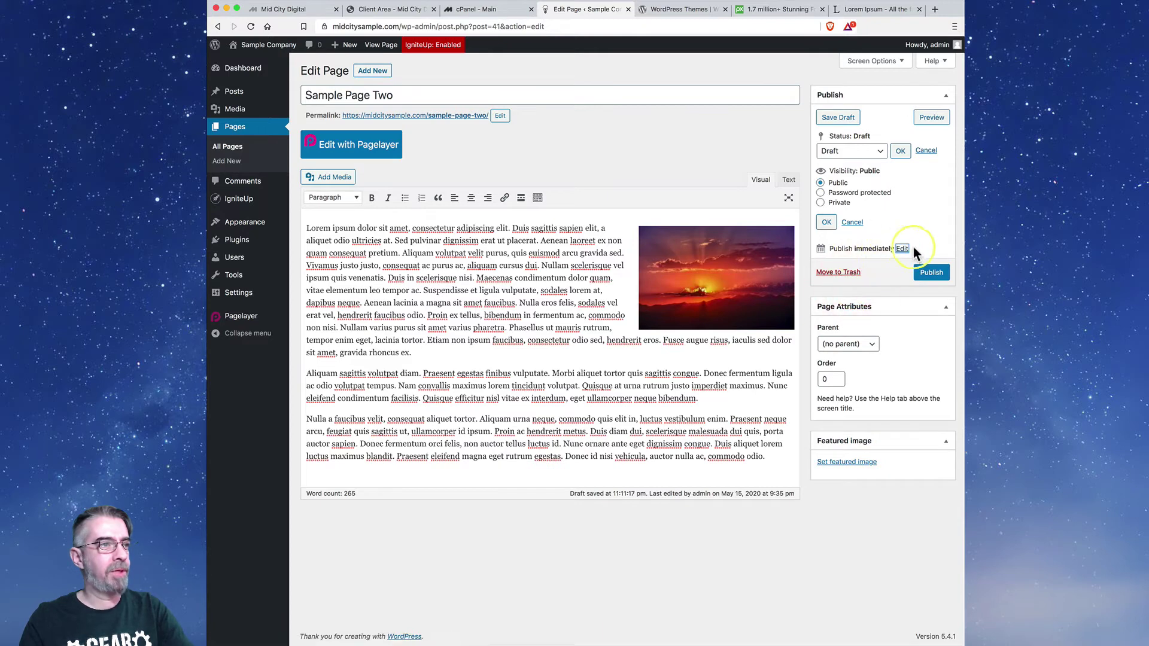
- Confirm the Draft status choice and publish Sample Page Two immediately with Public visibility
left_click(880, 152)
left_click(920, 184)
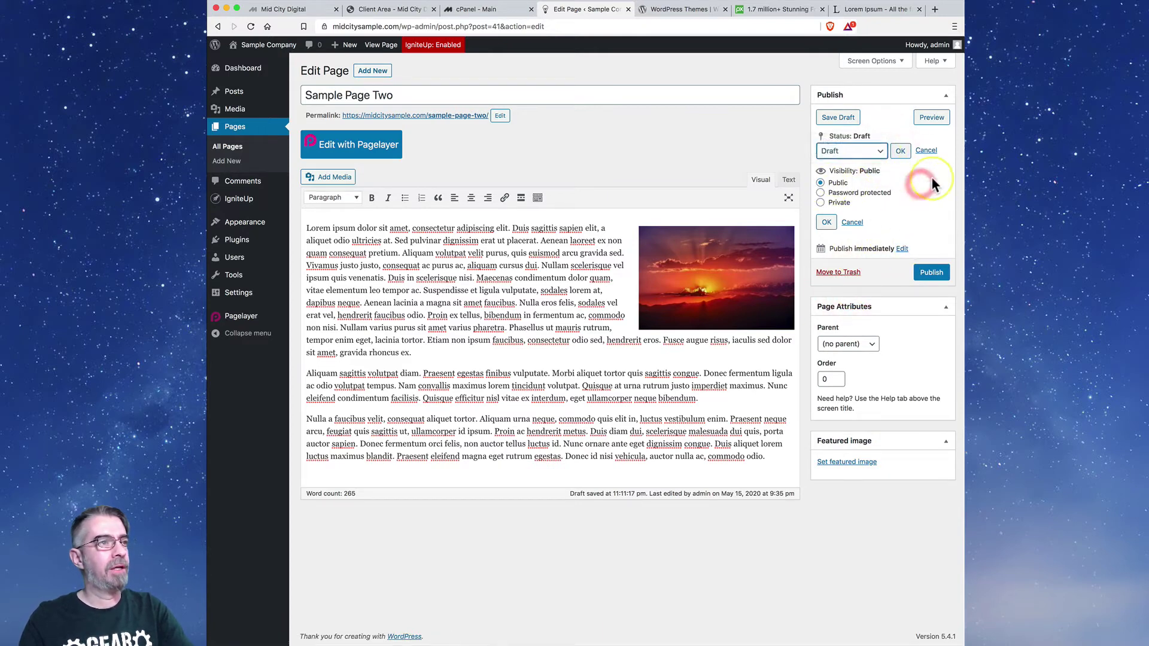
left_click(901, 153)
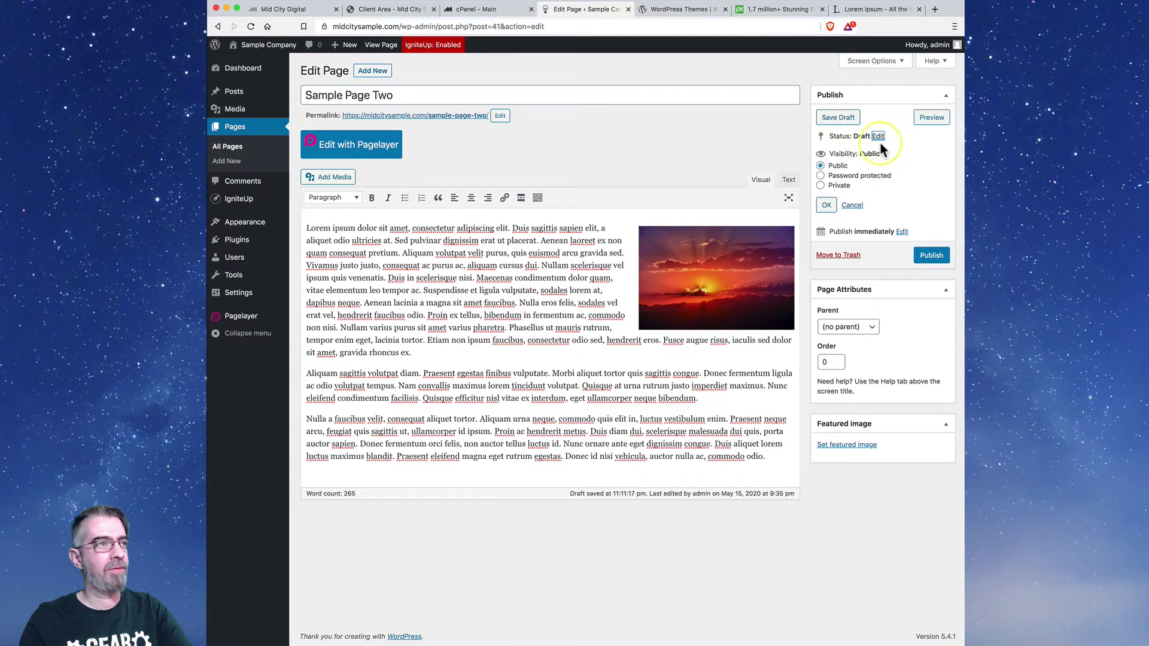
left_click(932, 255)
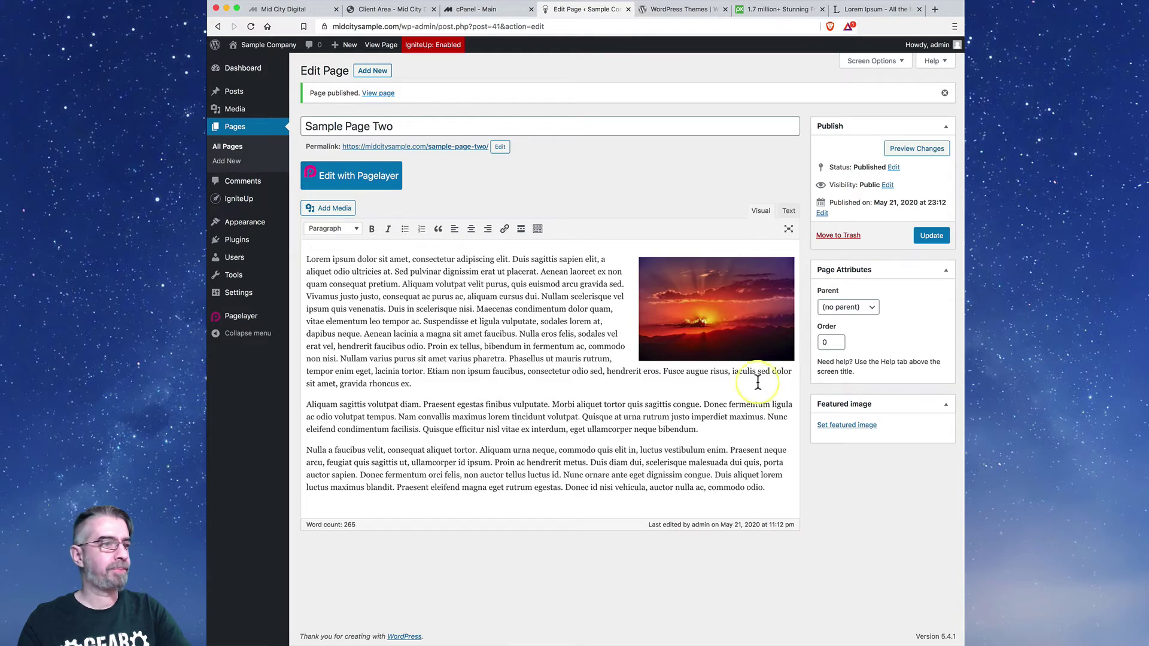
- Set clouds-5133675_1920.jpg as the featured image of Sample Page Two and update the page
left_click(849, 425)
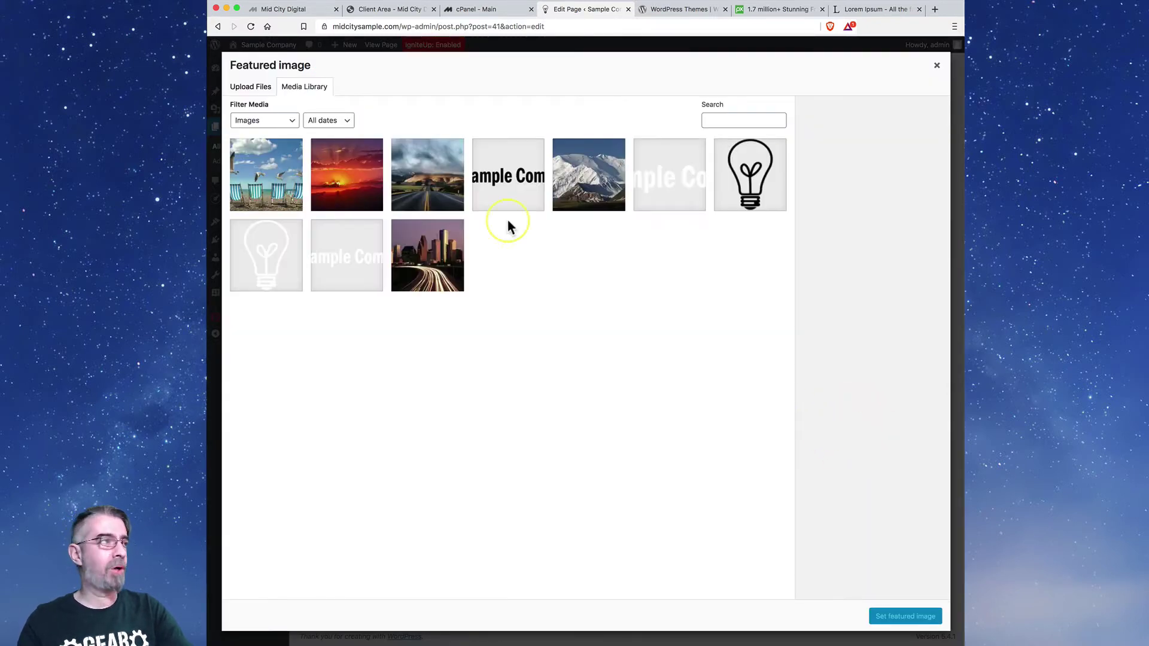
left_click(936, 66)
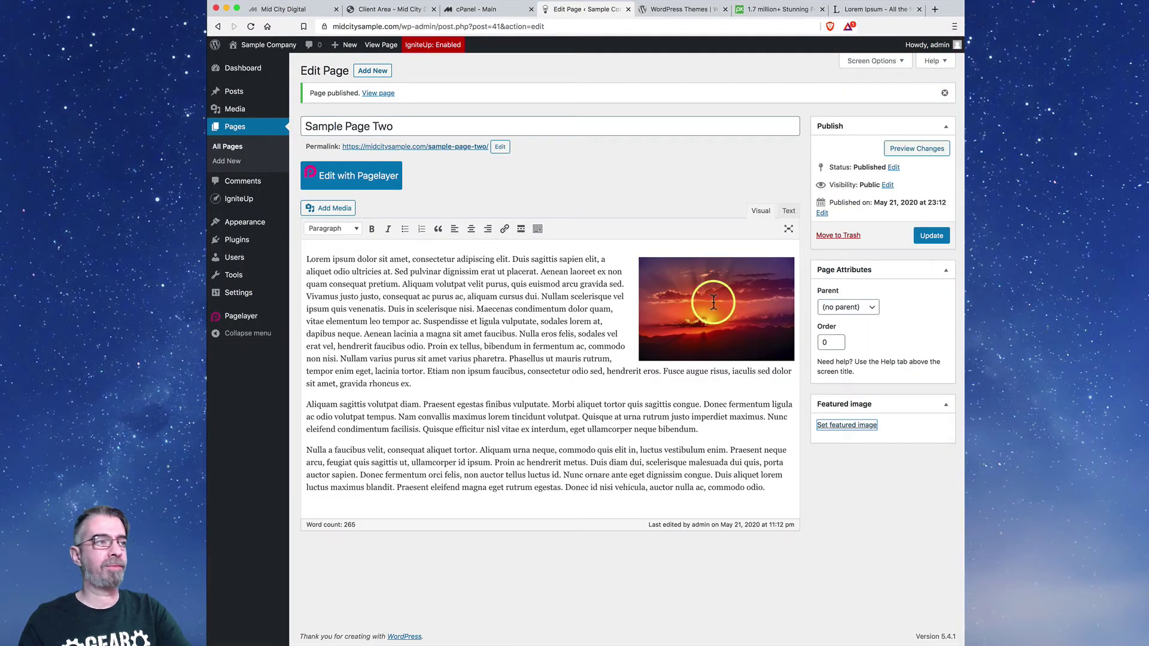
left_click(692, 301)
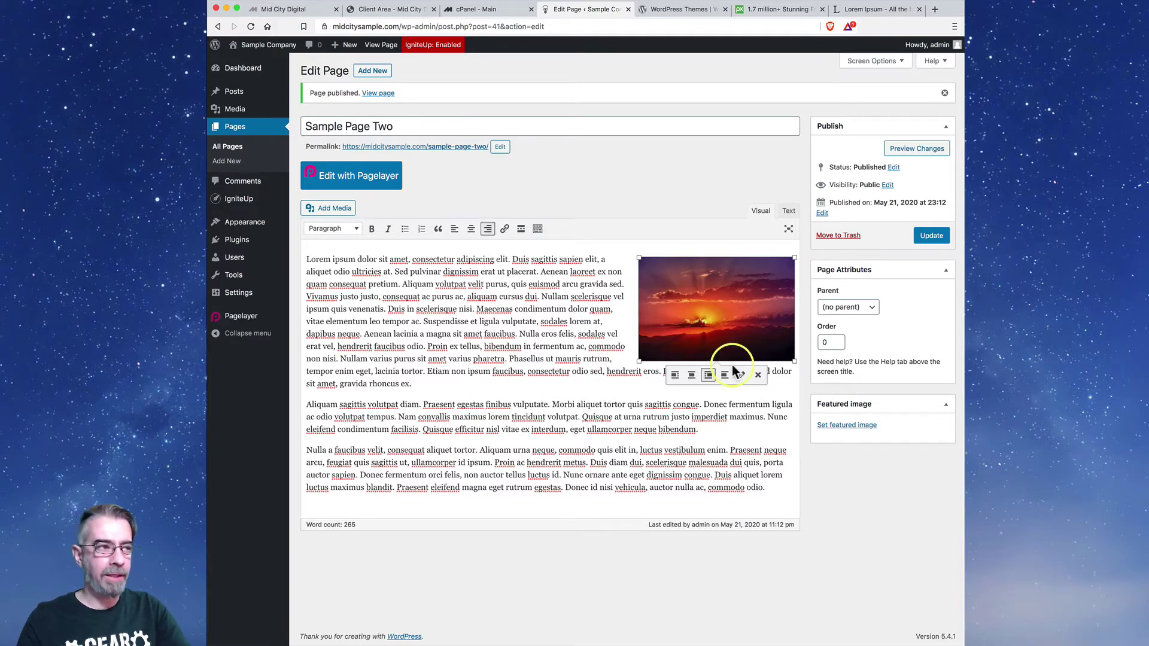
left_click(851, 426)
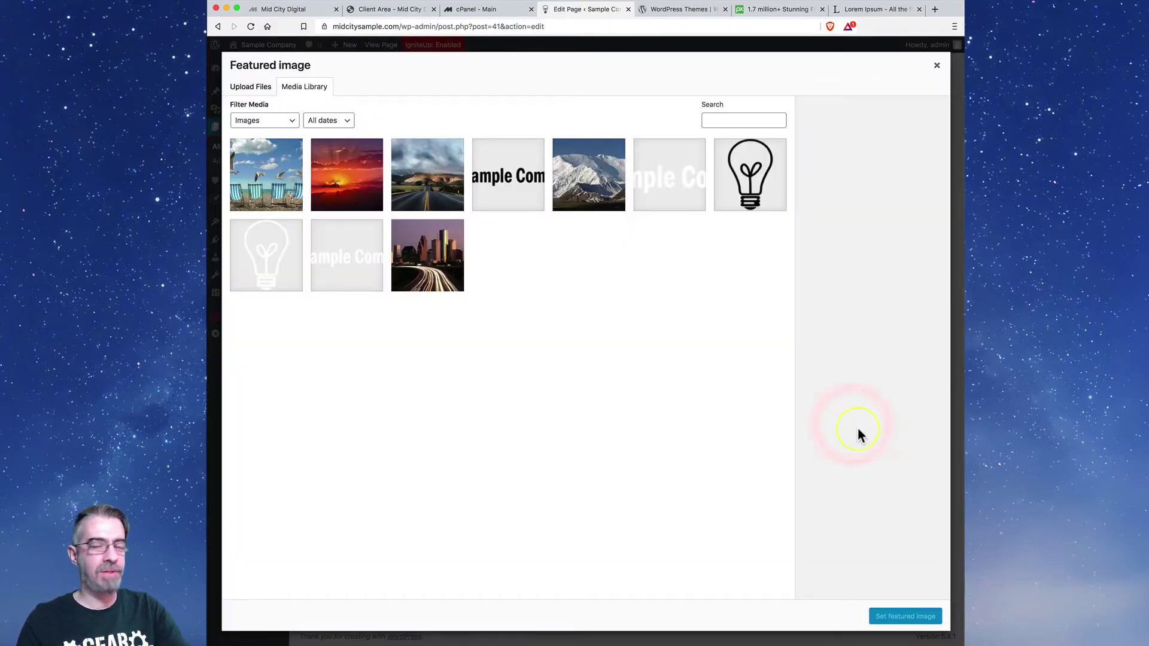
left_click(337, 205)
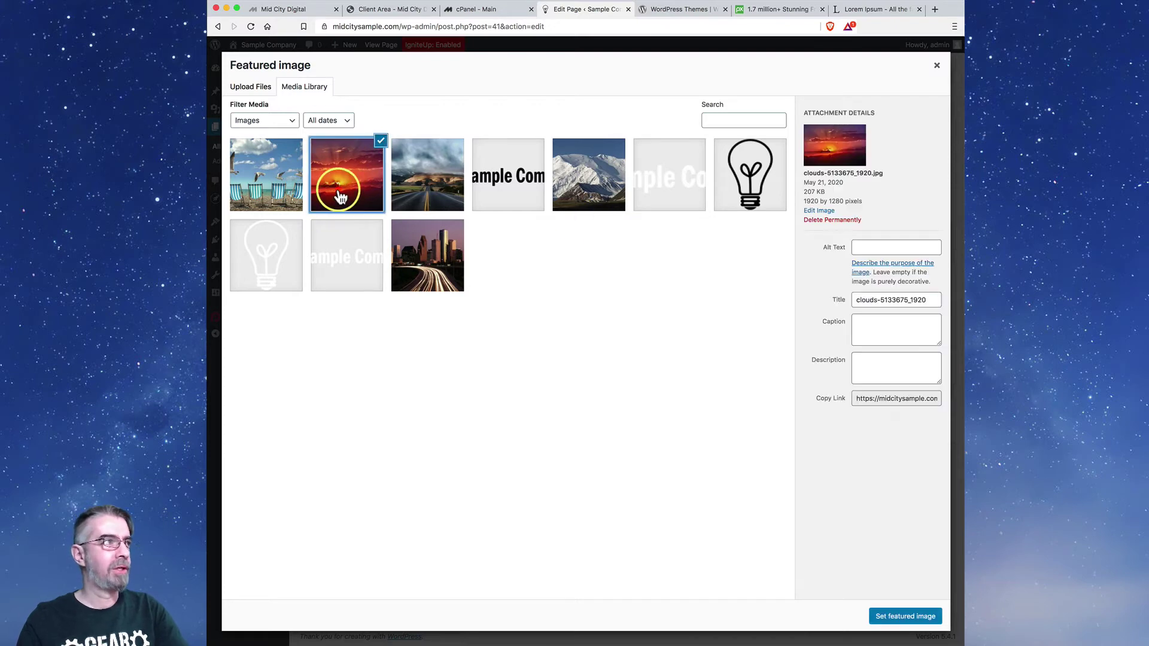
left_click(903, 616)
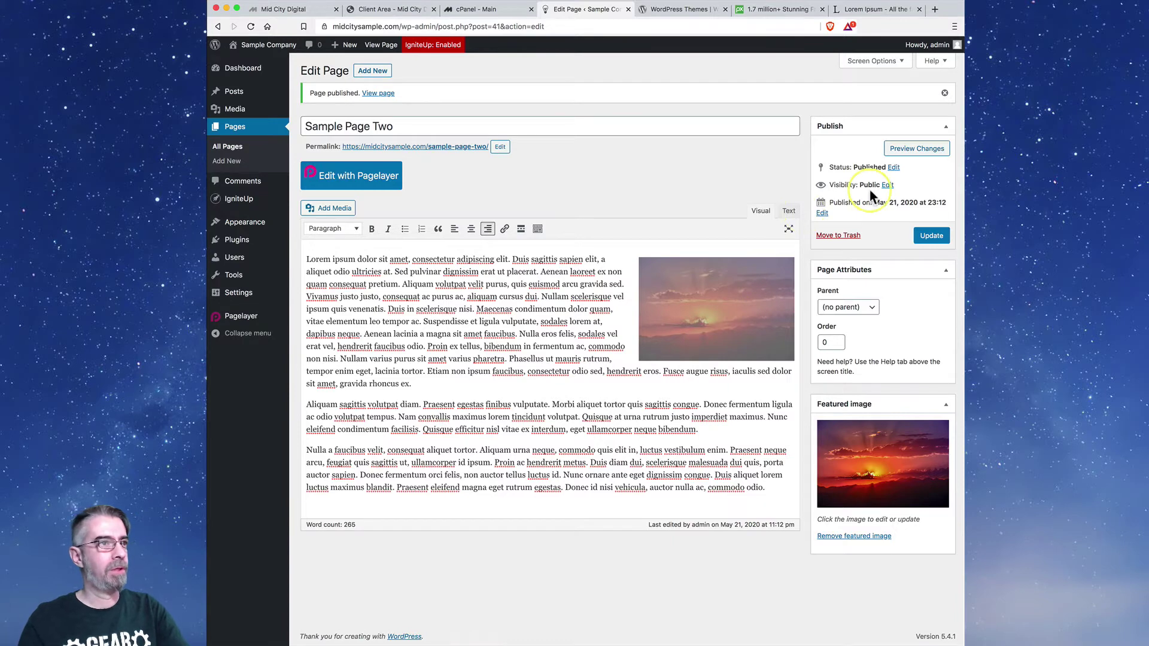
left_click(923, 238)
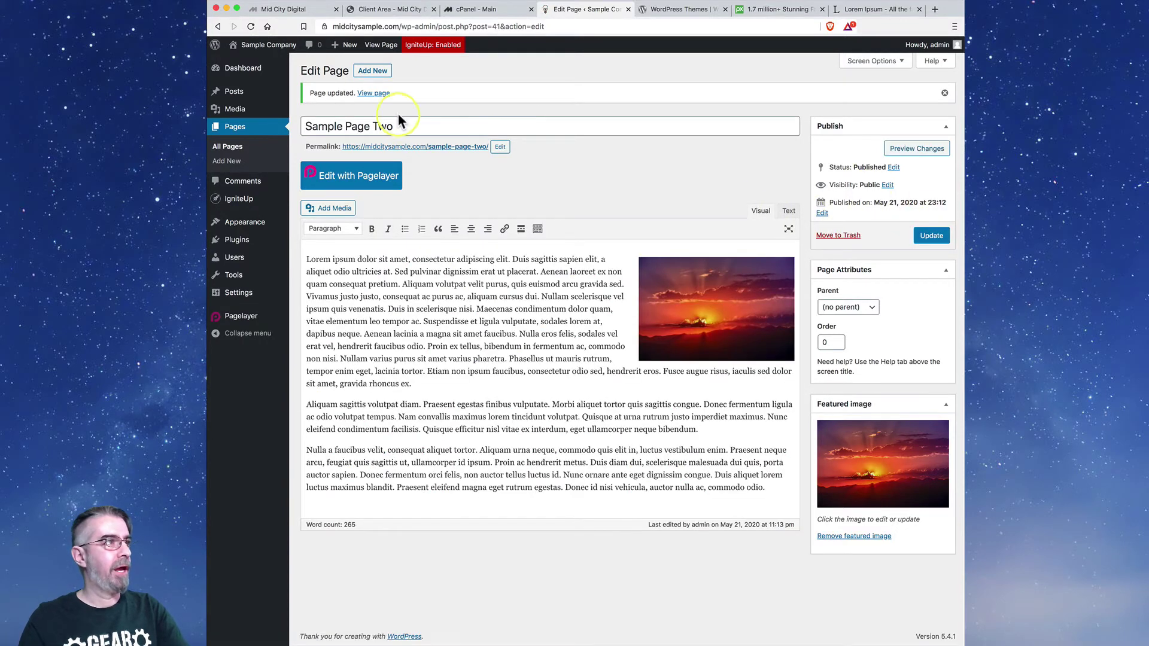
- View the published Sample Page Two on the site and return to the admin dashboard
left_click(374, 94)
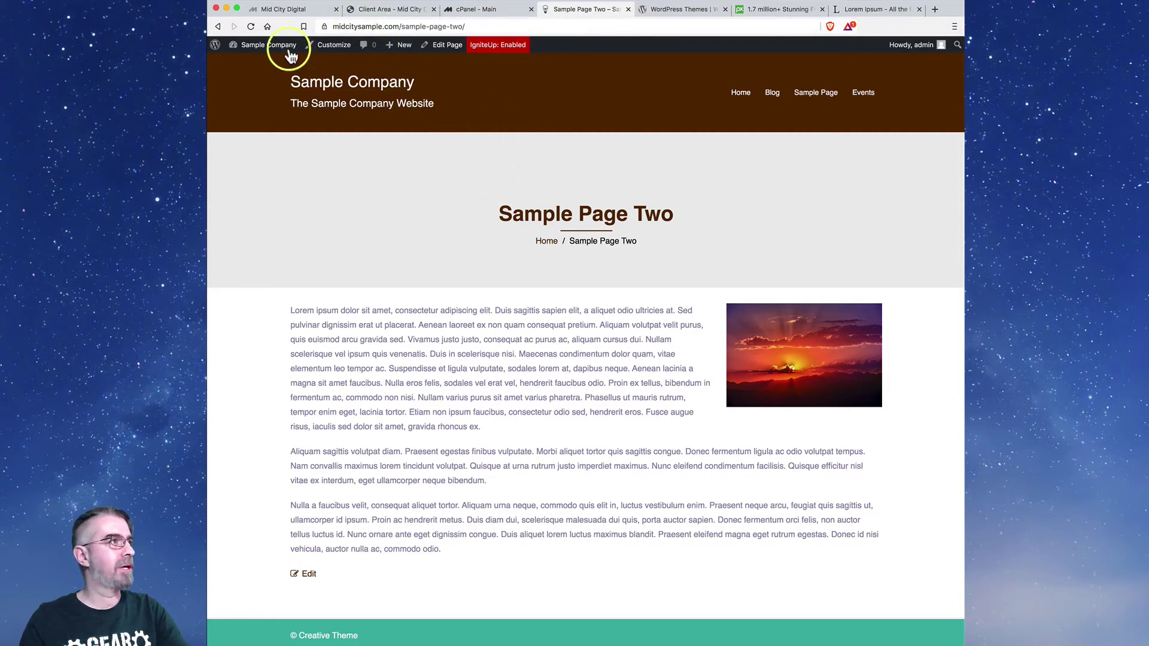
left_click(217, 26)
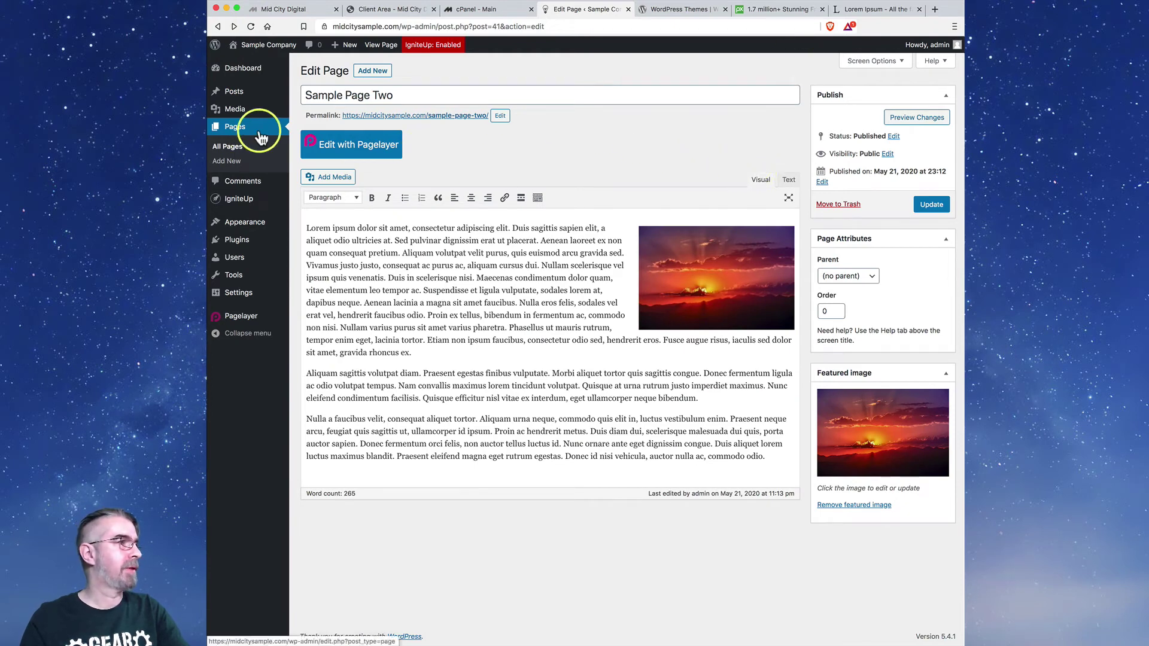
left_click(251, 71)
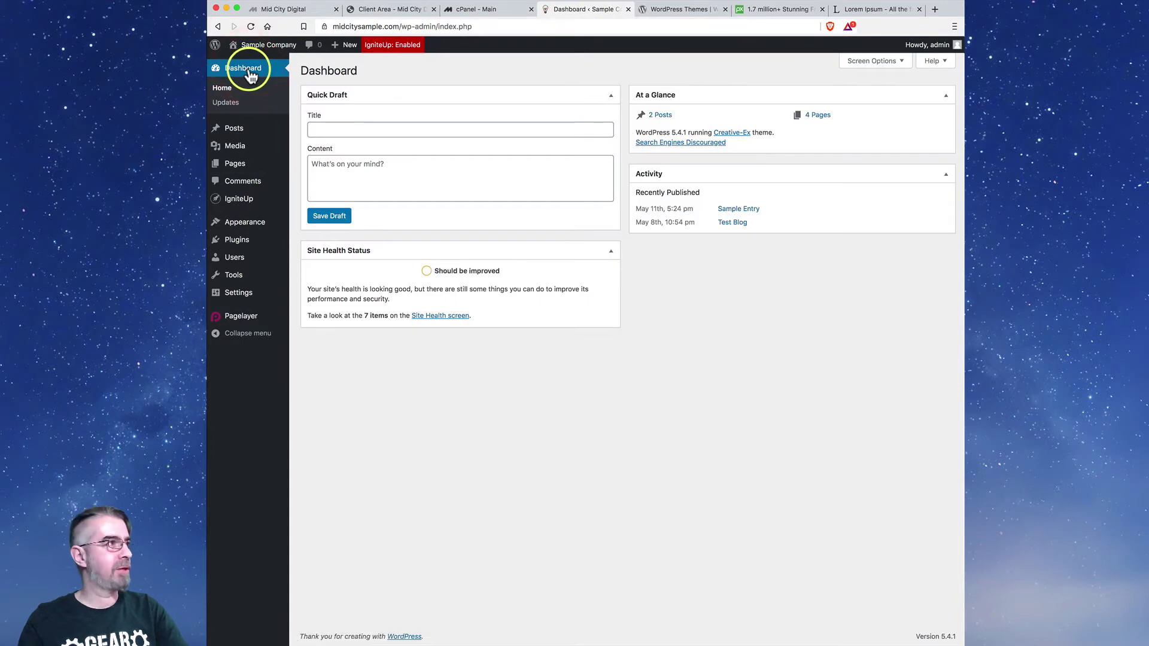
- Open the site's menu editor and examine the MainMenu structure, the full list of pages, and the posts available as menu items
mouse_move(256, 198)
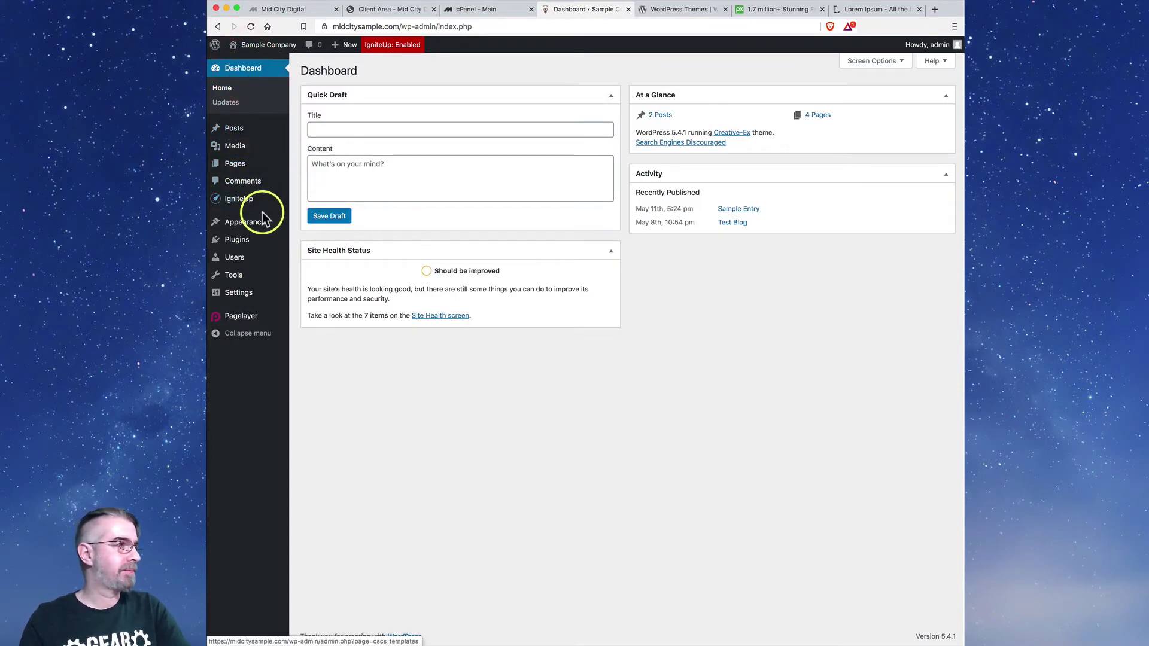
mouse_move(264, 223)
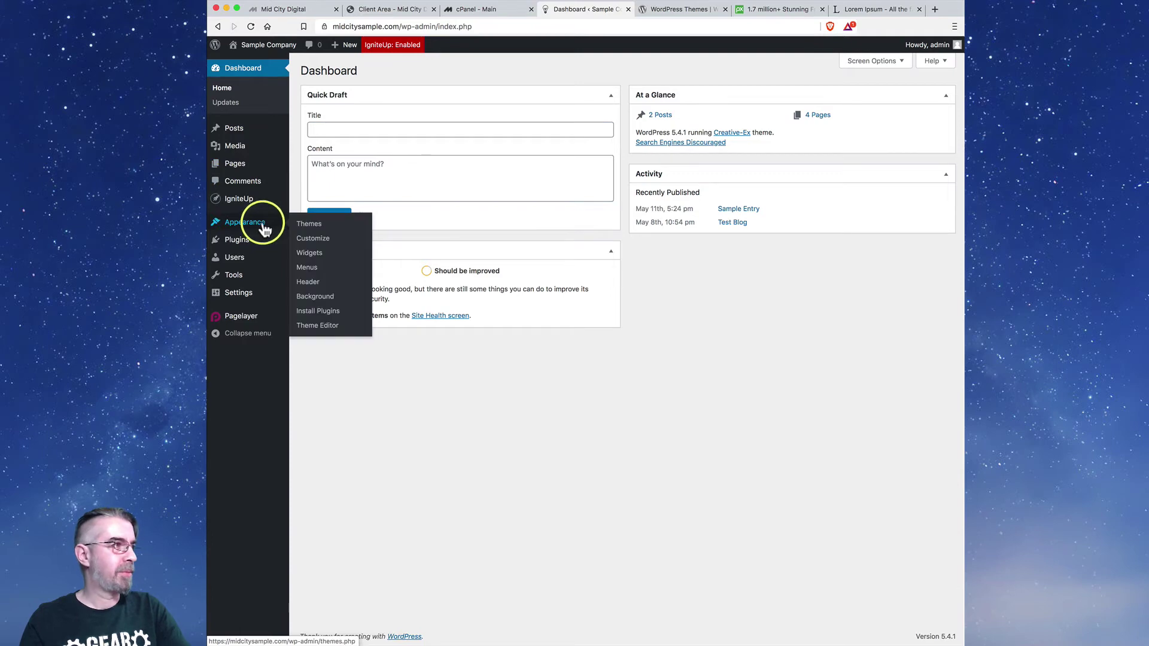
left_click(310, 268)
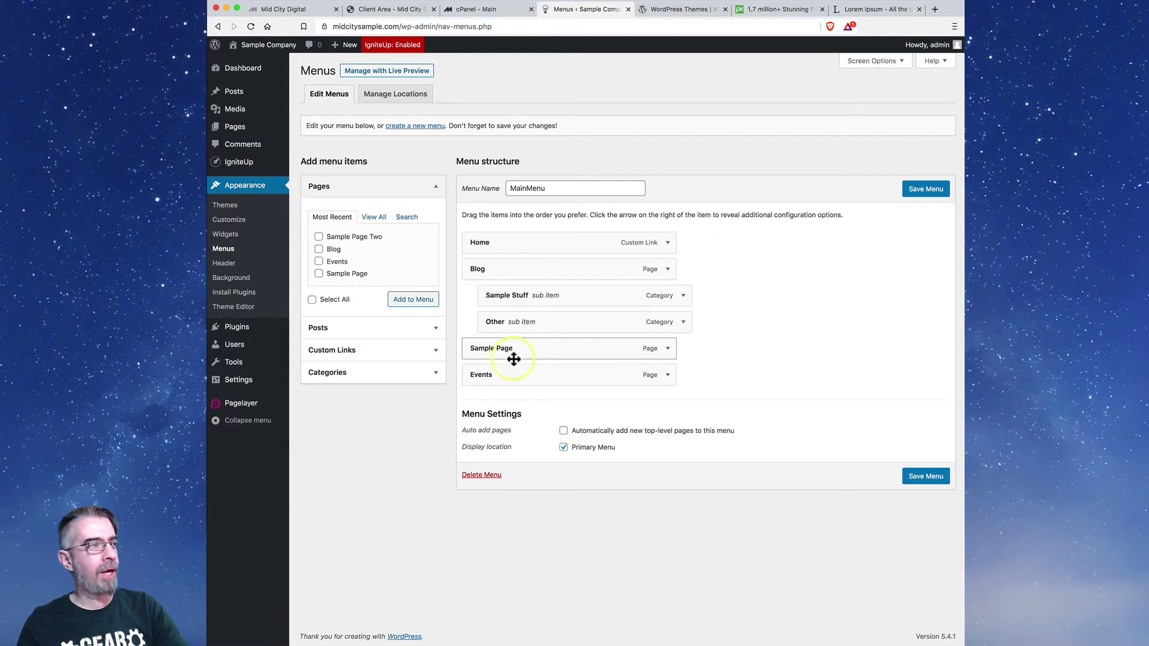
left_click_drag(514, 360, 502, 338)
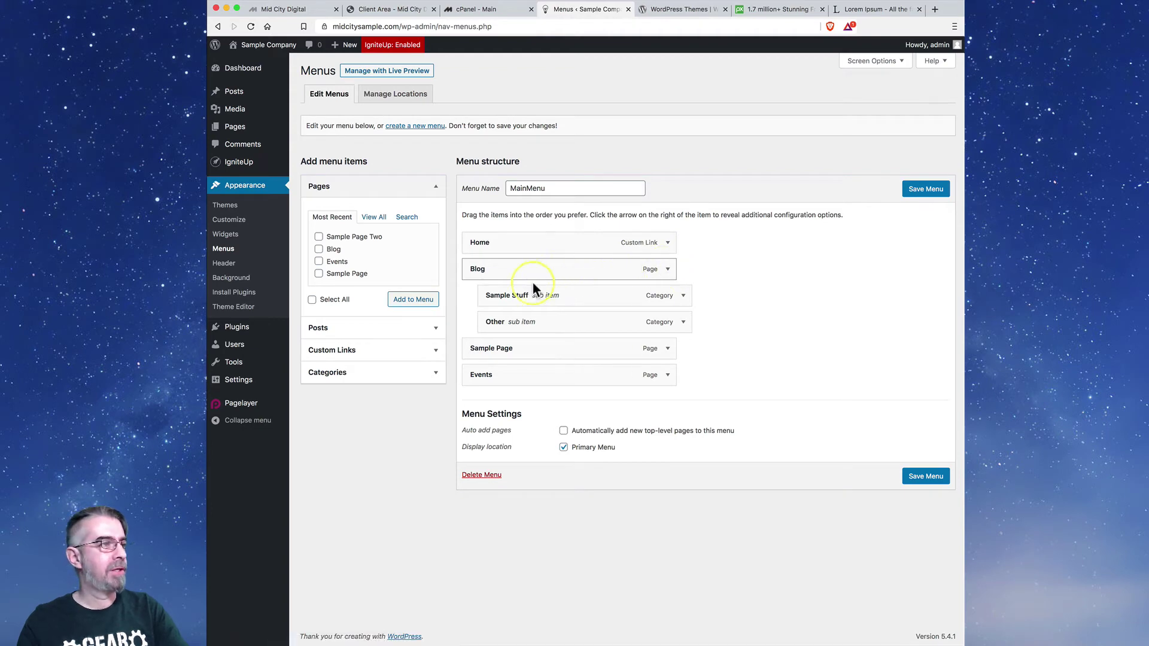
mouse_move(544, 297)
left_mouse_down()
mouse_move(547, 328)
mouse_move(544, 301)
left_mouse_up()
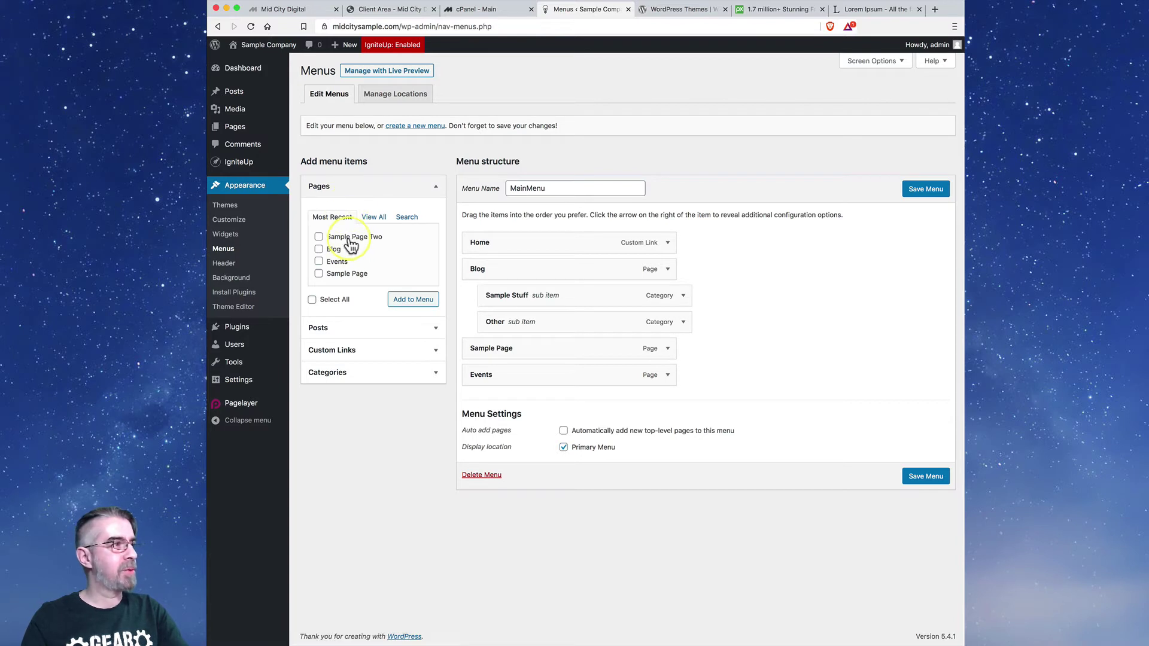
left_click(373, 218)
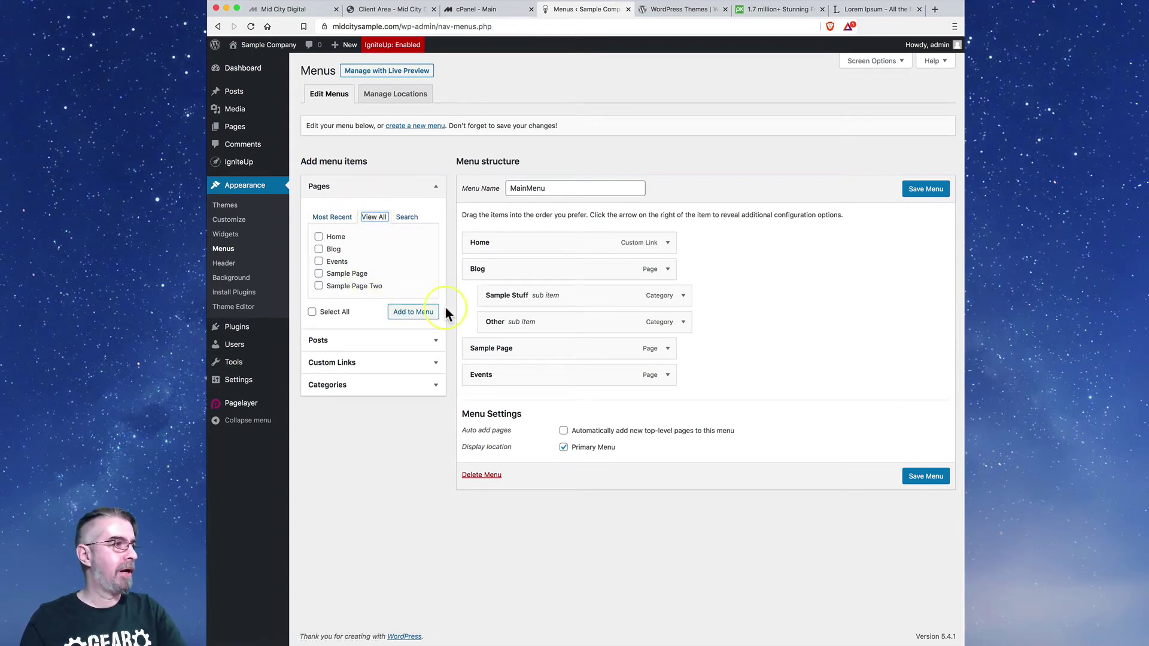
left_click(435, 341)
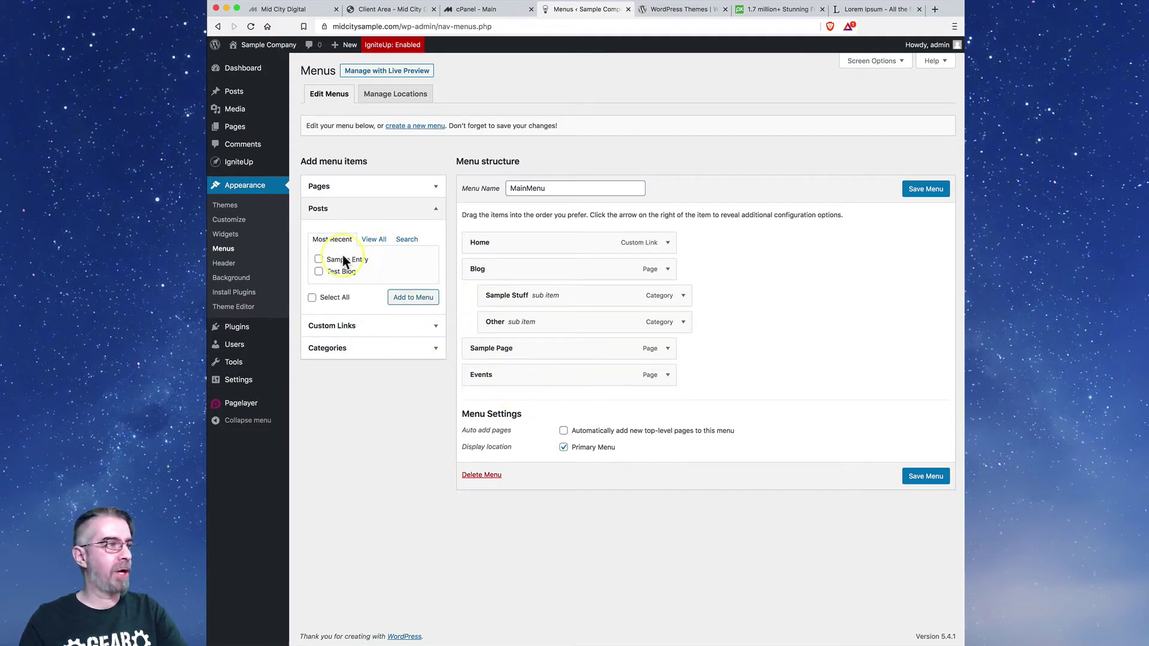
left_click(430, 327)
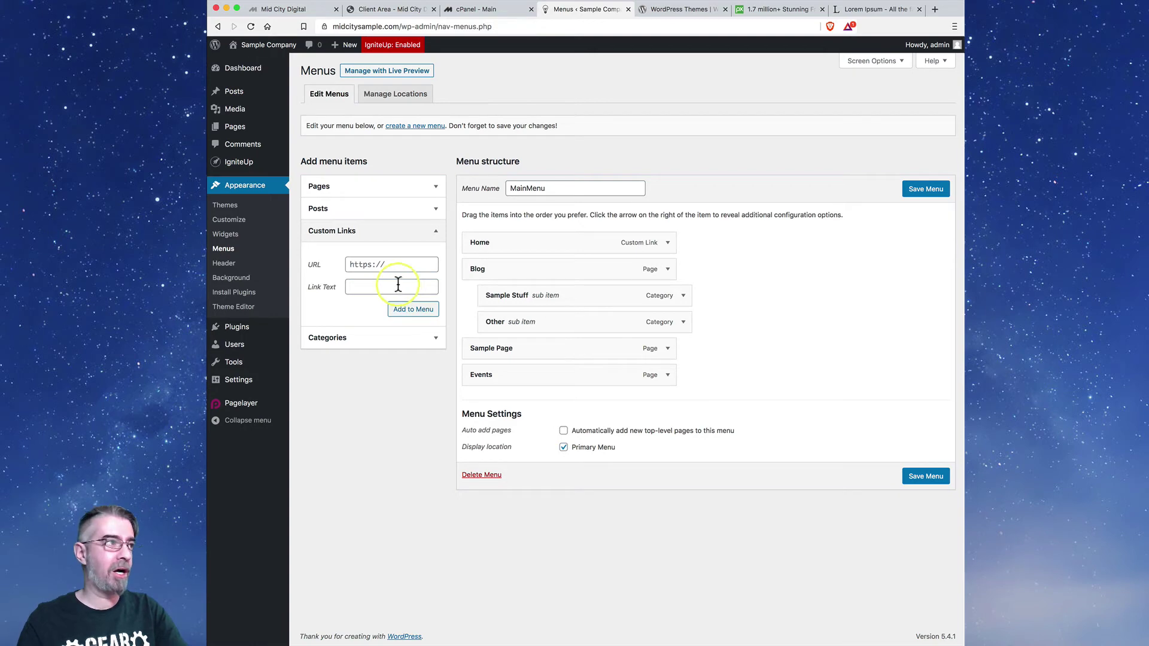
left_click(391, 264)
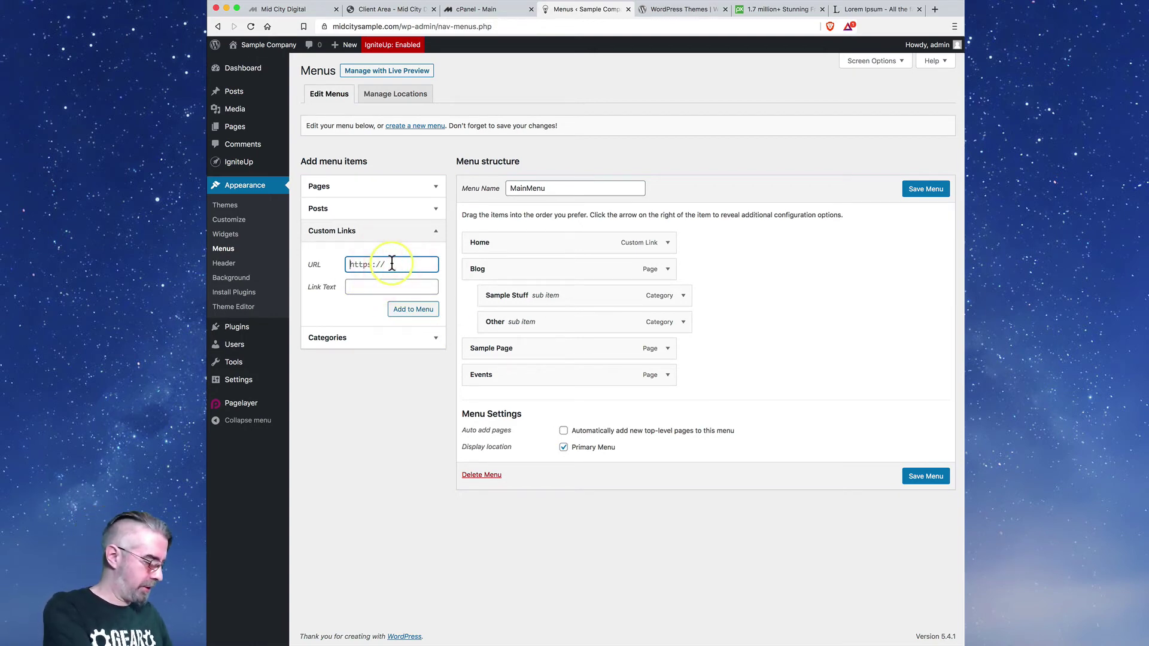
type("bandcamp.com/")
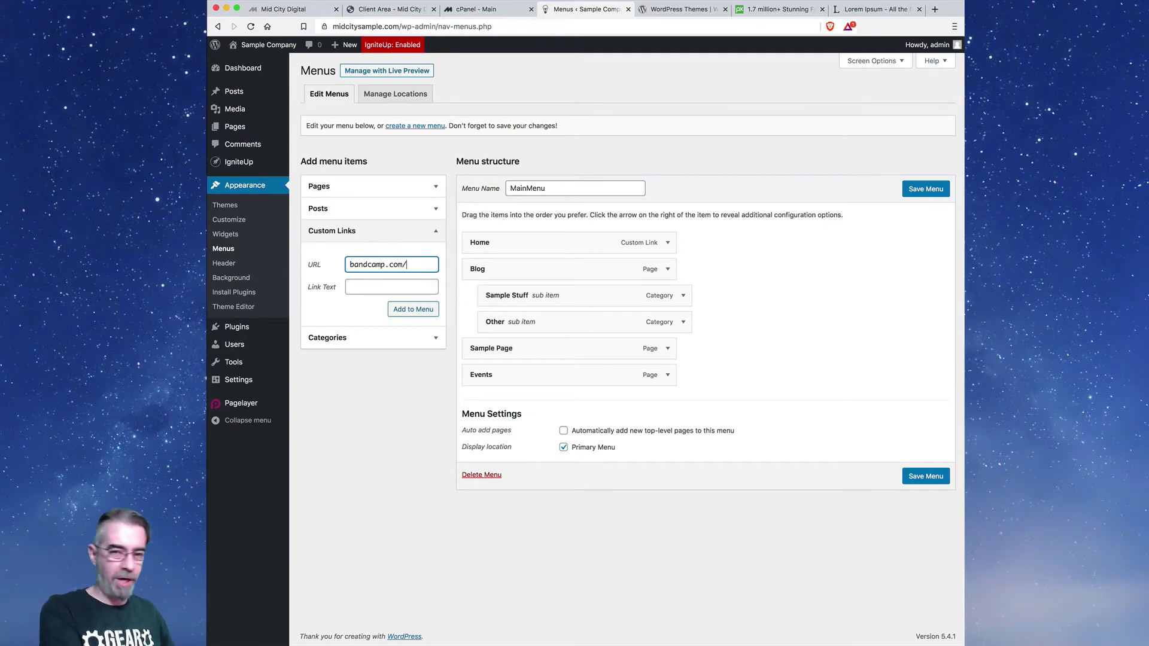
left_click(392, 286)
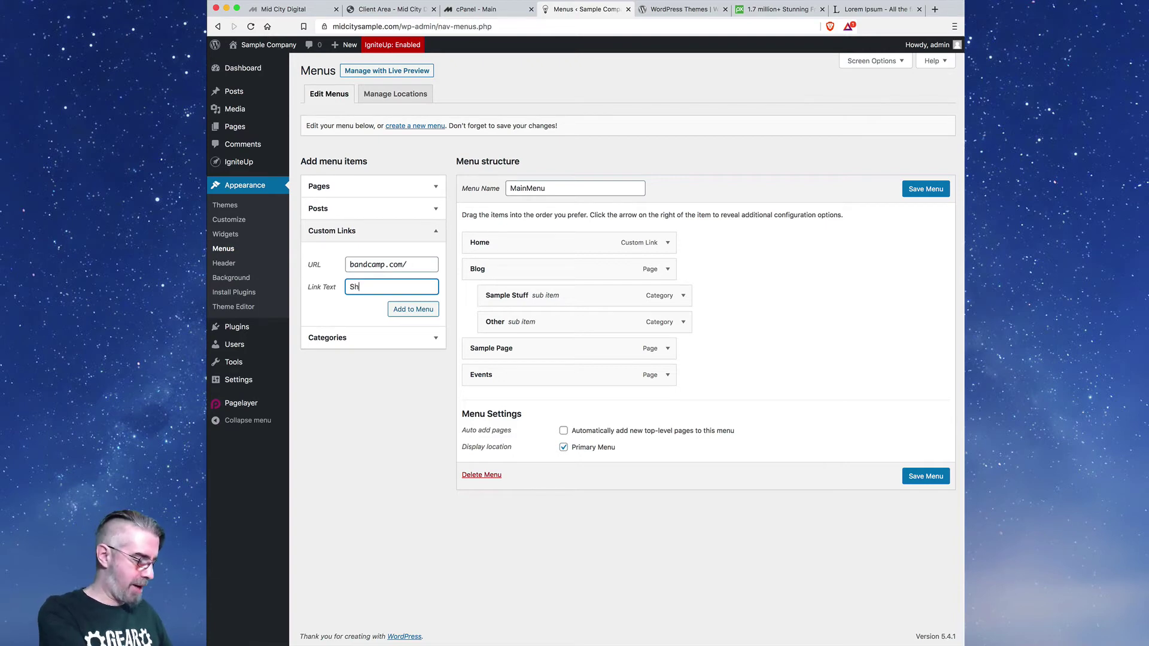
left_click(352, 264)
type("https:")
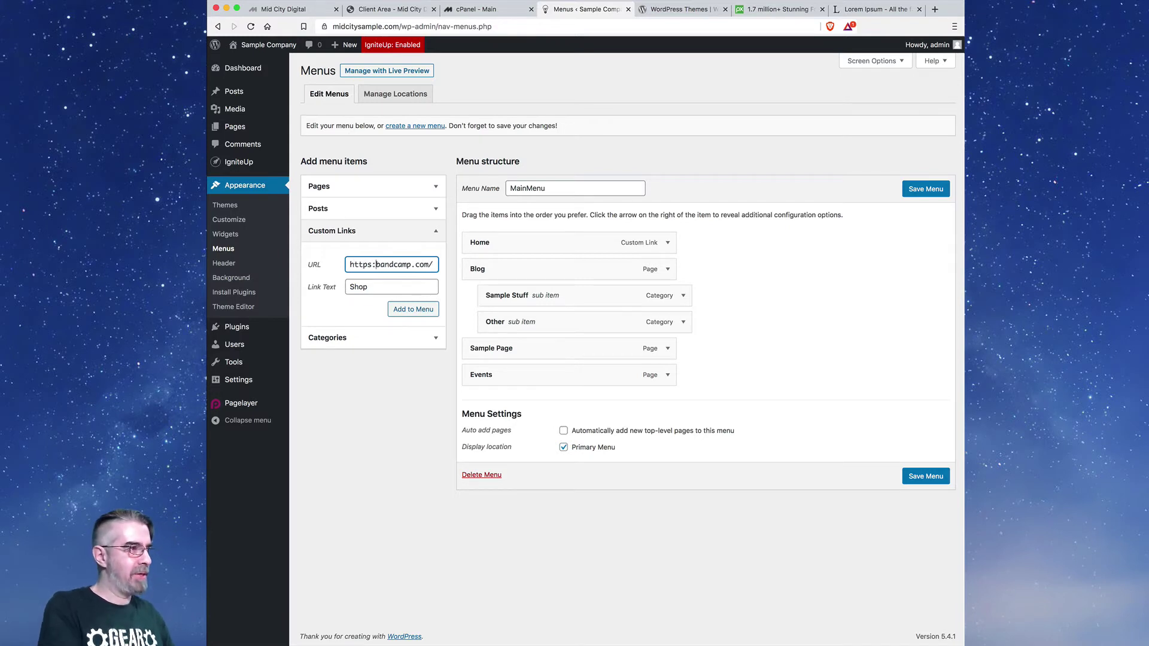
type("//")
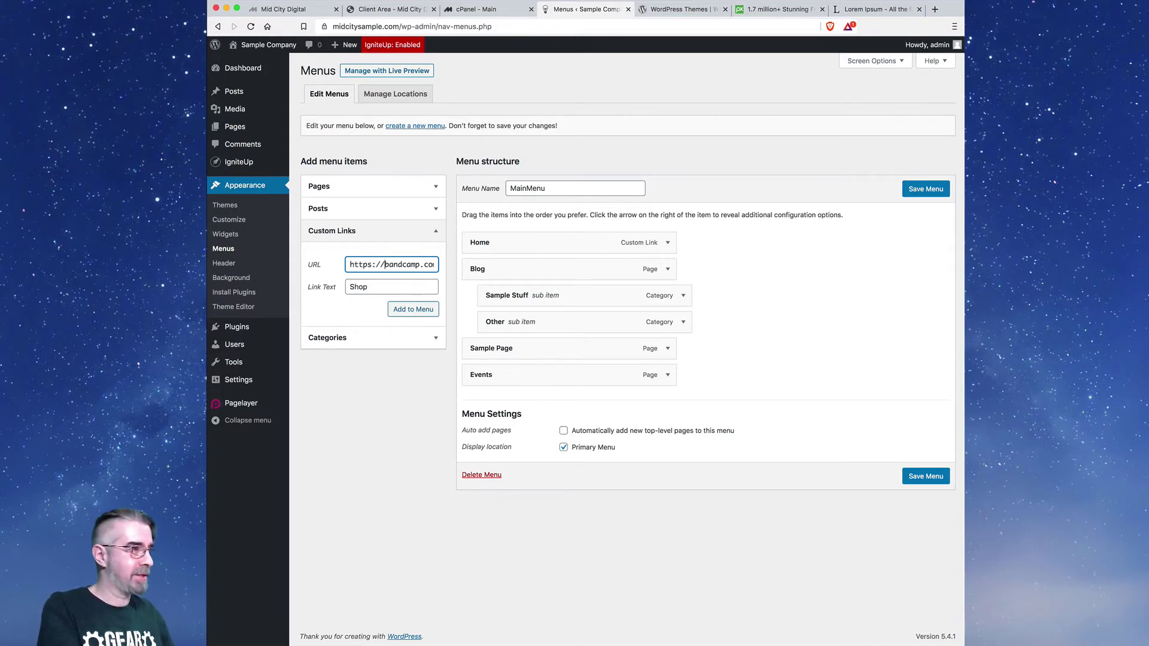
left_click(379, 288)
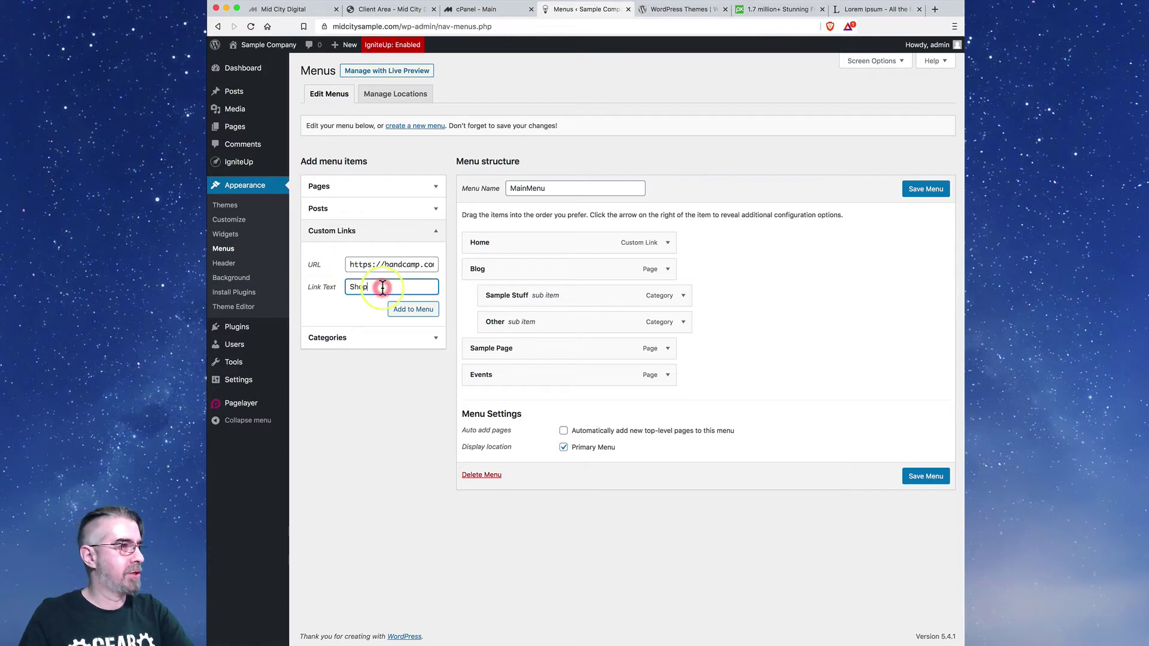
left_click(413, 311)
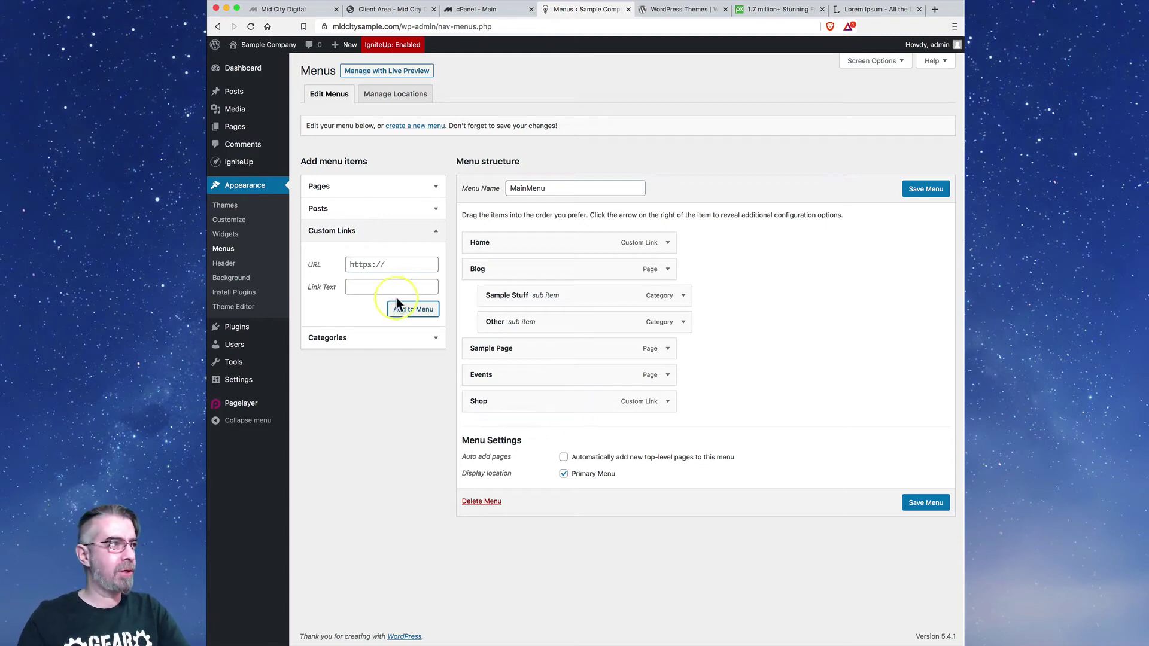
- Add Sample Page Two to MainMenu and place it as a top-level item between Sample Page and Events
left_click(435, 339)
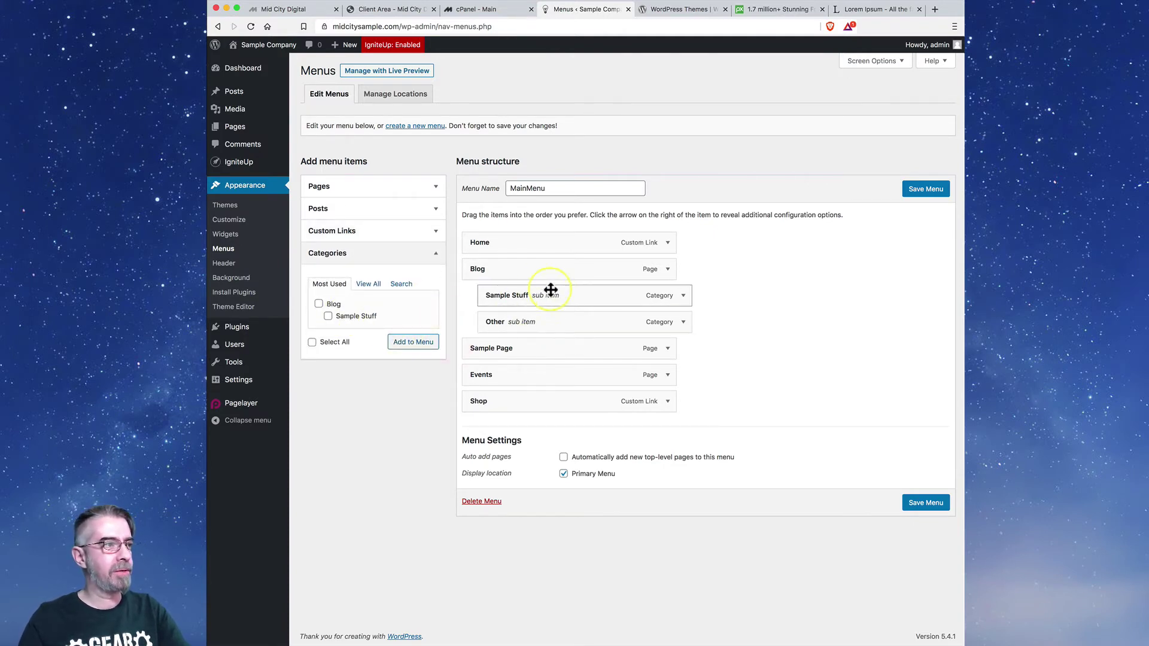
left_click(436, 187)
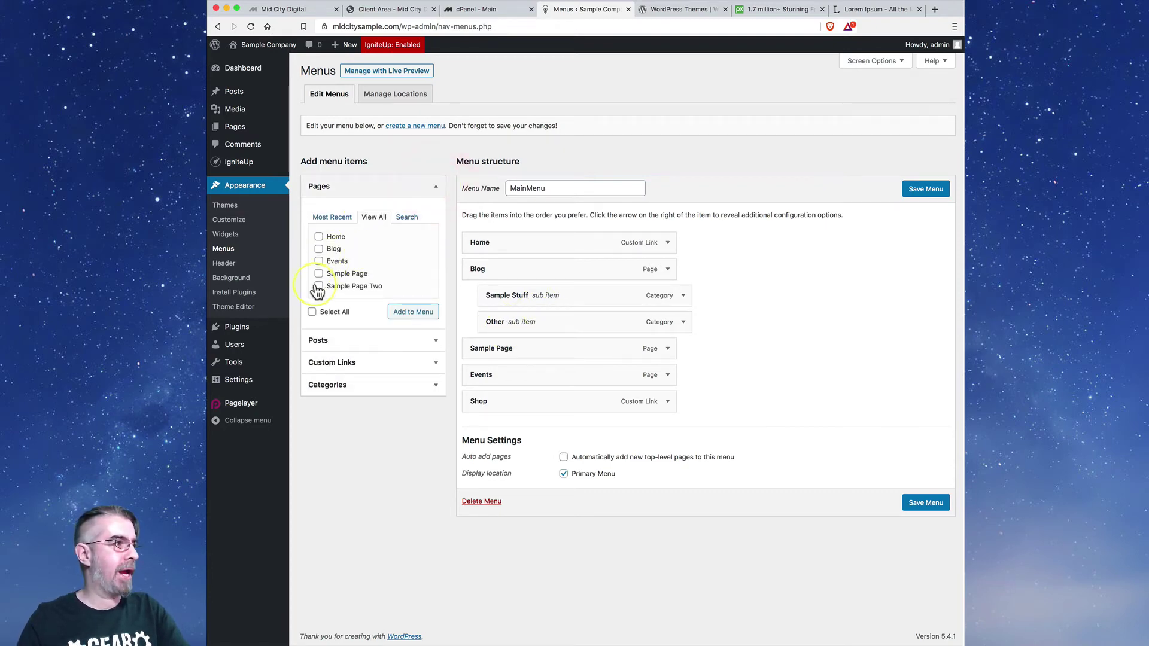
left_click(409, 312)
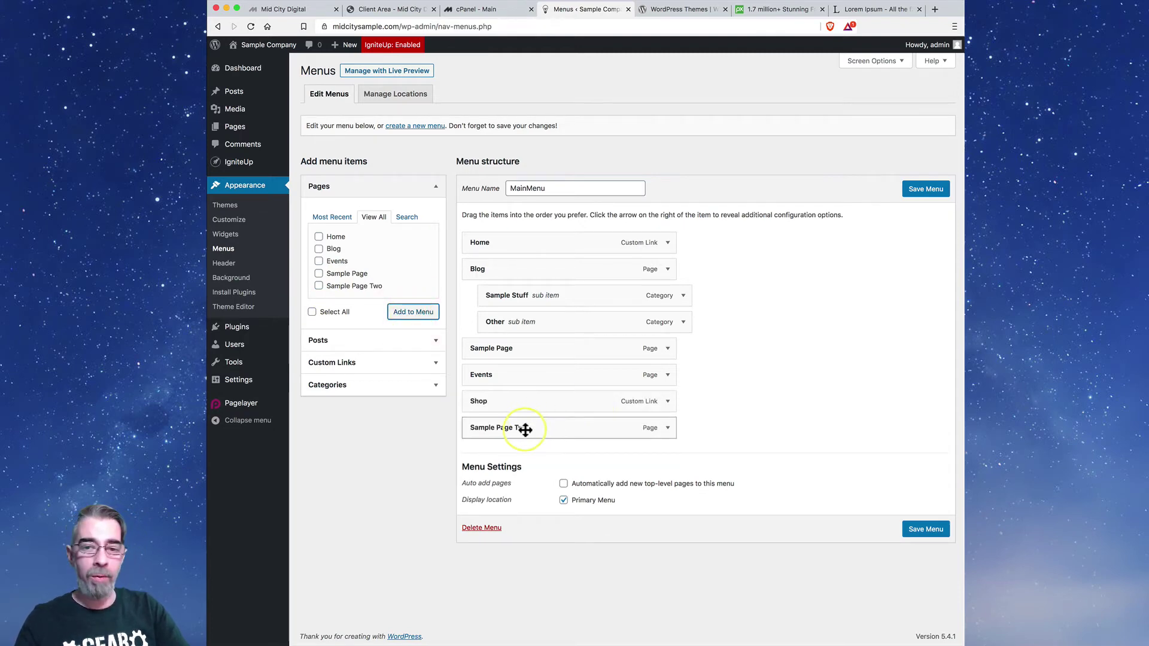
left_click_drag(525, 429, 554, 379)
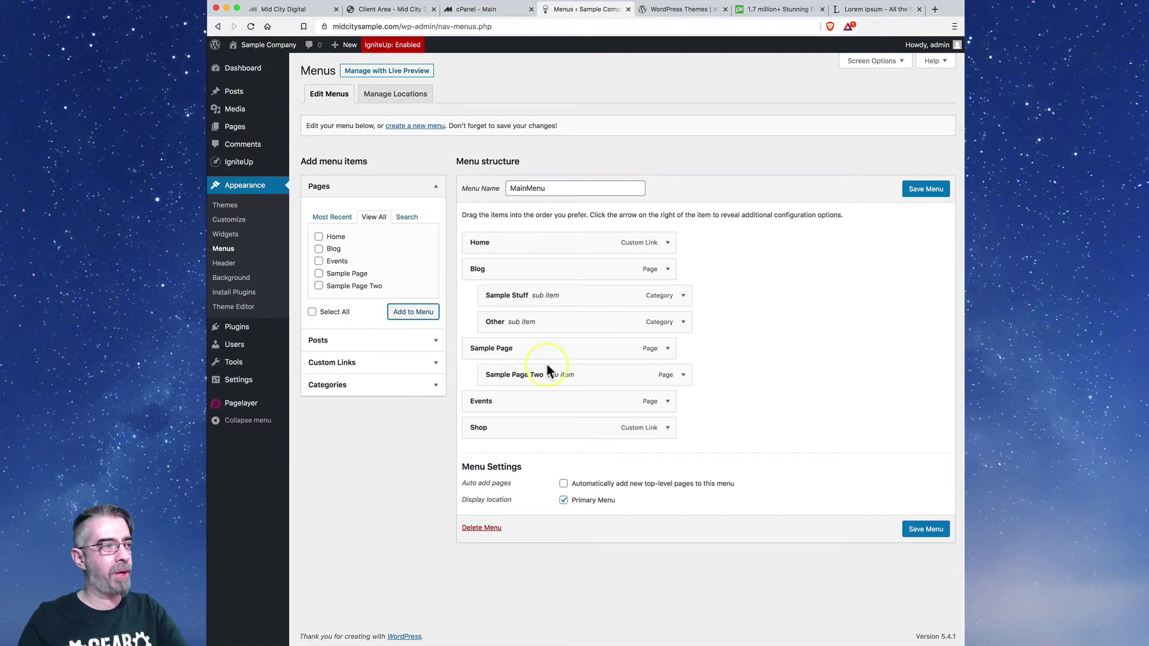
left_click_drag(546, 371, 539, 347)
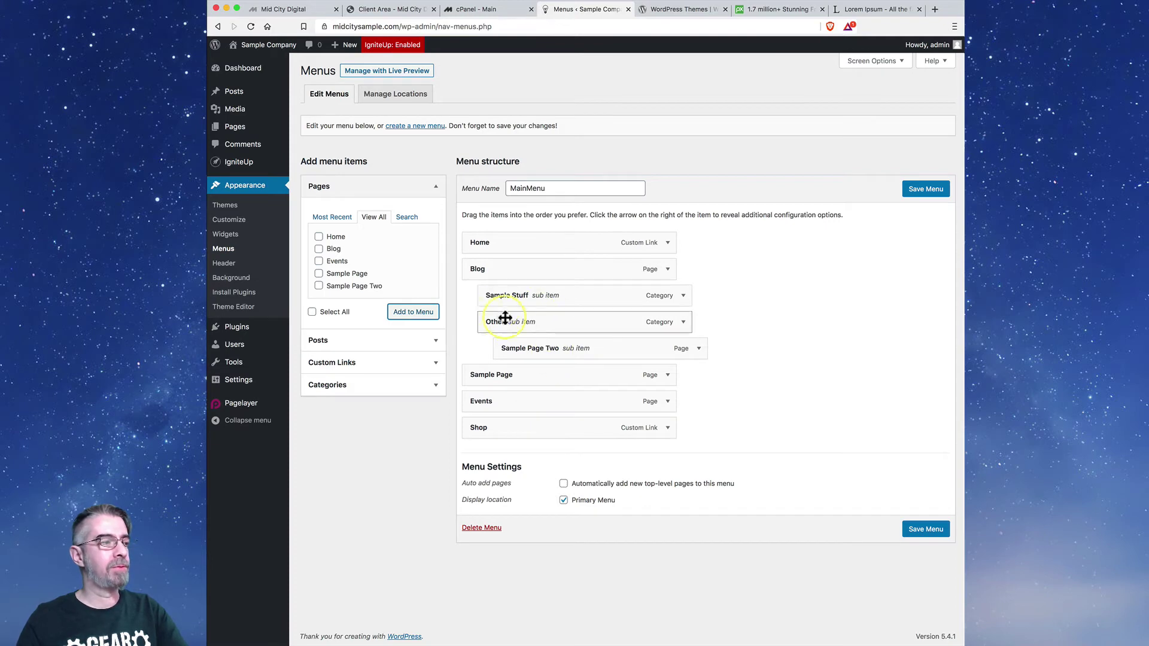
left_click_drag(542, 349, 511, 377)
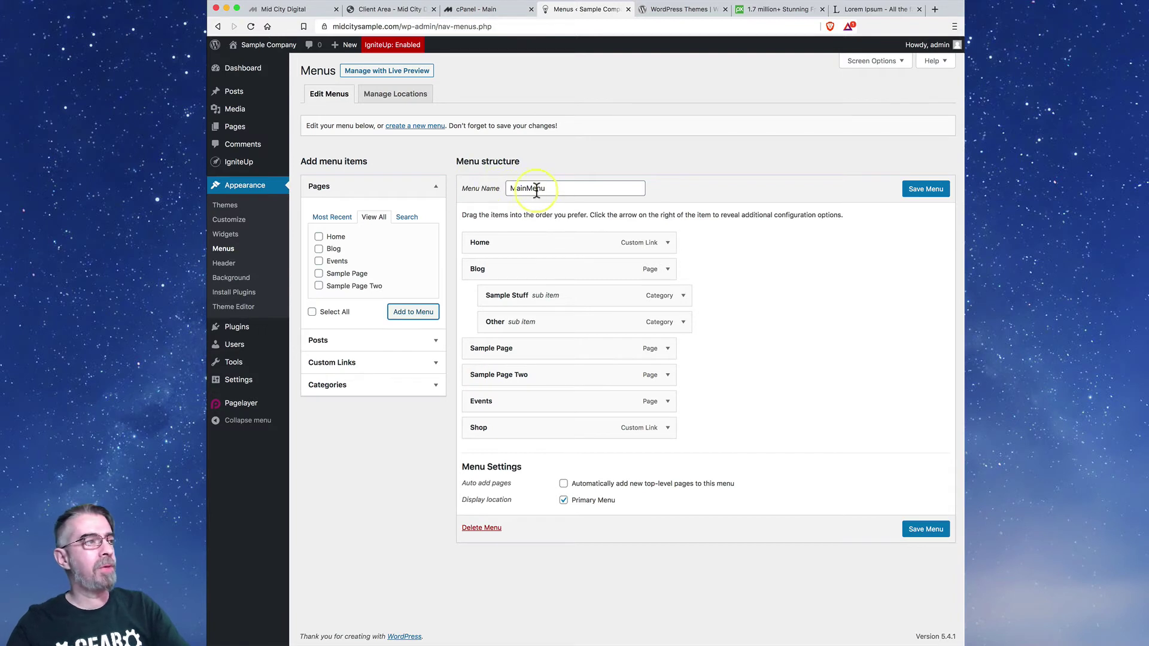
- Keep the menu name MainMenu, save the menu, and view its navigation on the live site
left_click(566, 188)
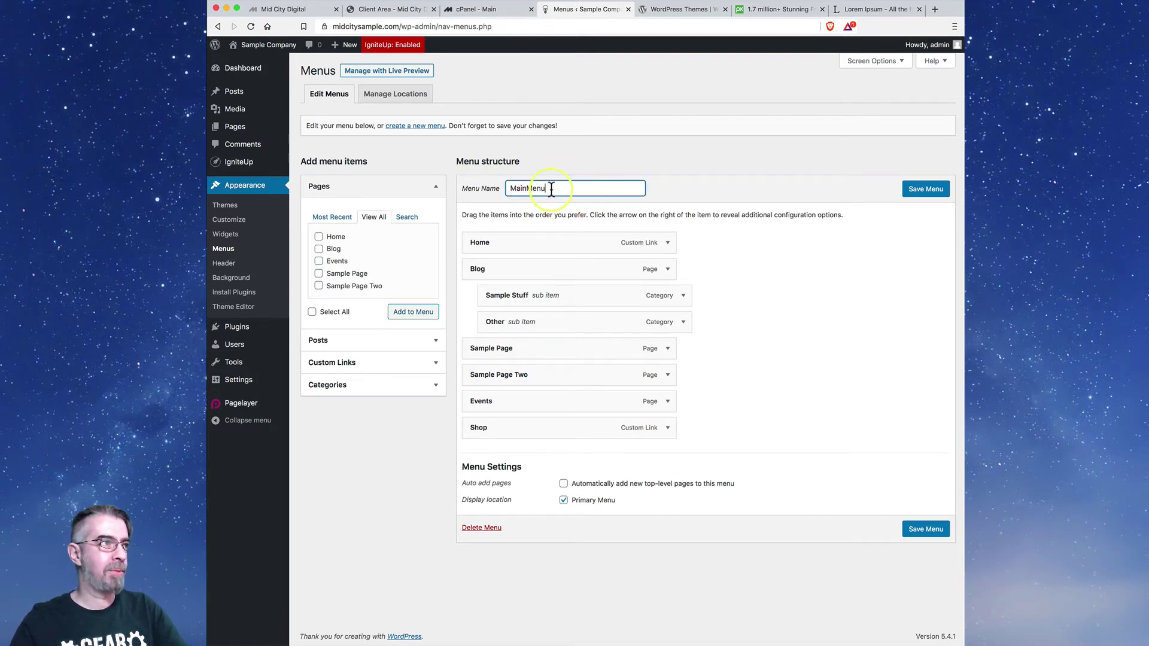
left_click_drag(551, 189, 490, 197)
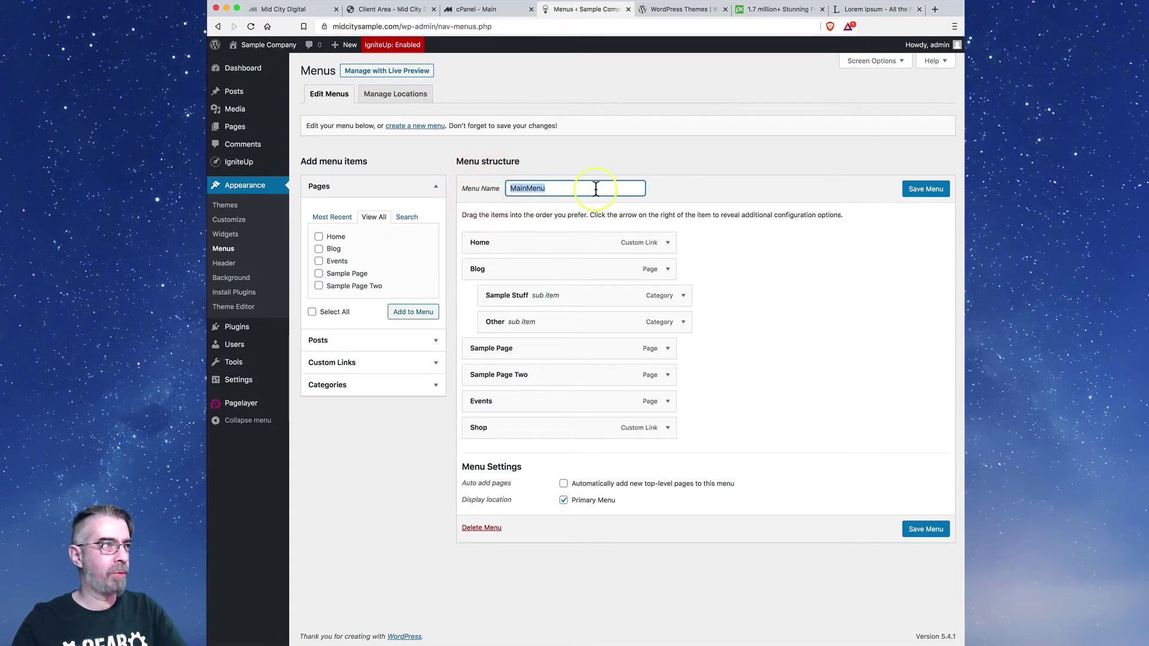
left_click(565, 185)
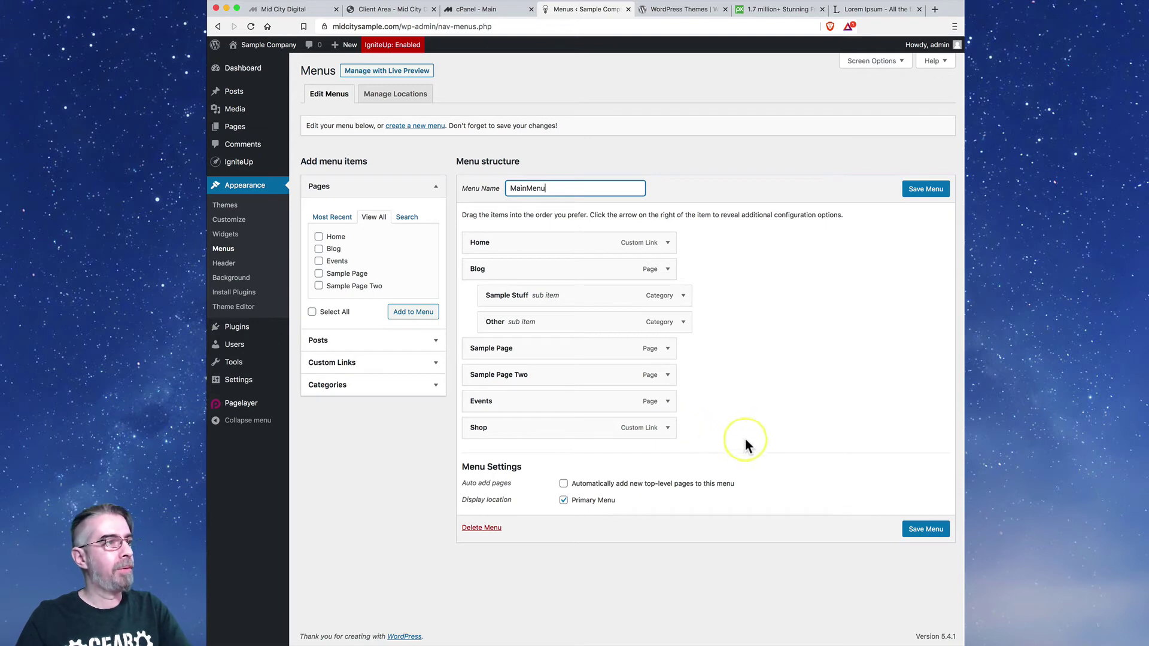
left_click(926, 189)
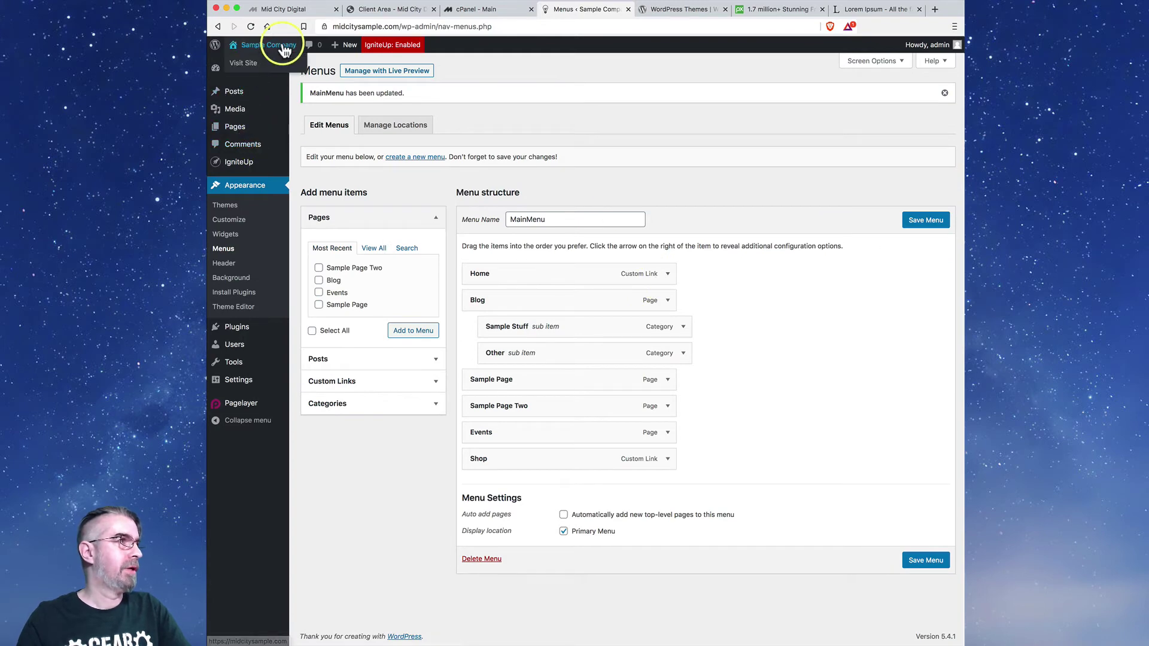
left_click(258, 48)
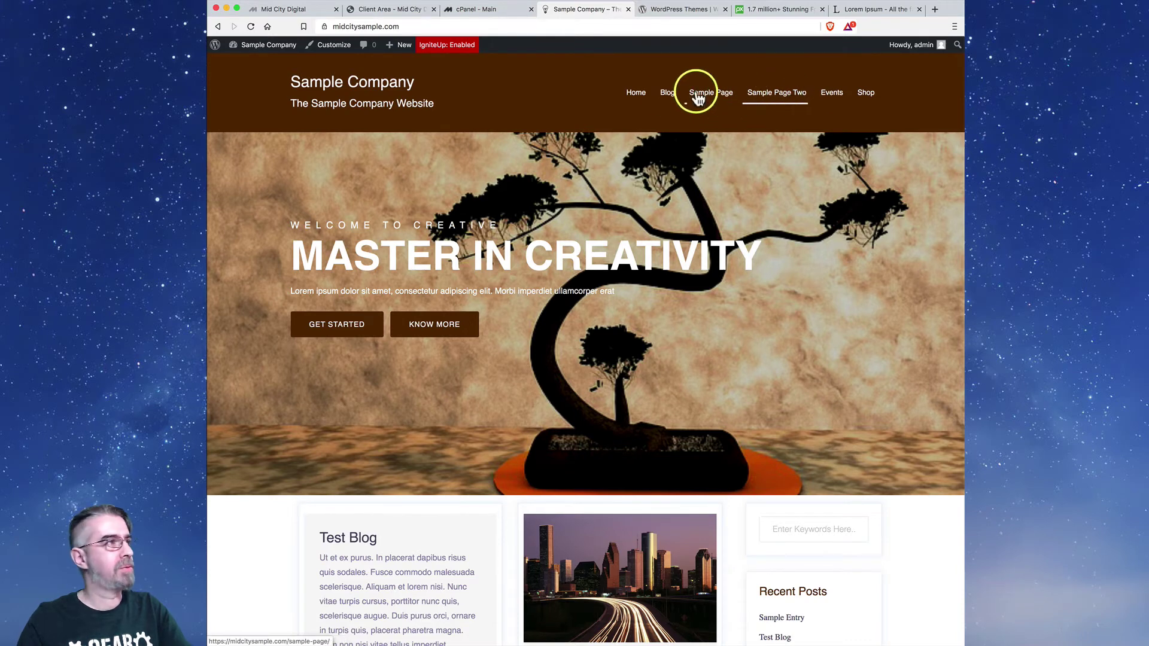
- Return to the admin dashboard, examine the theme's Header Media customization settings, and close them without changes
left_click(257, 48)
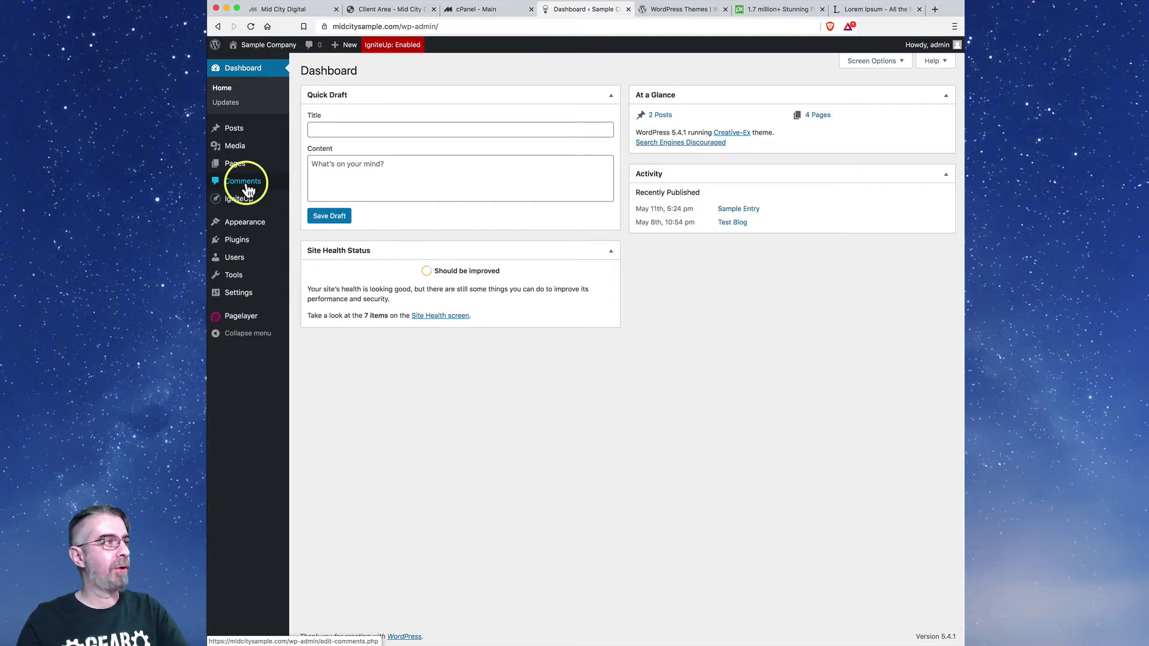
mouse_move(242, 207)
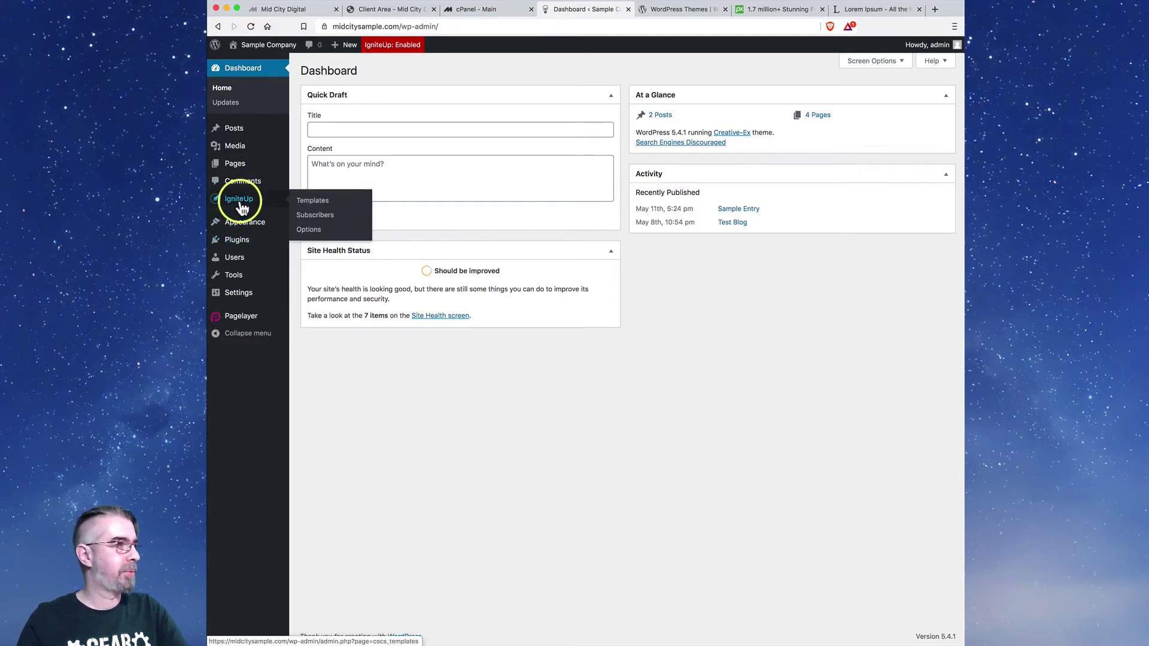
mouse_move(251, 230)
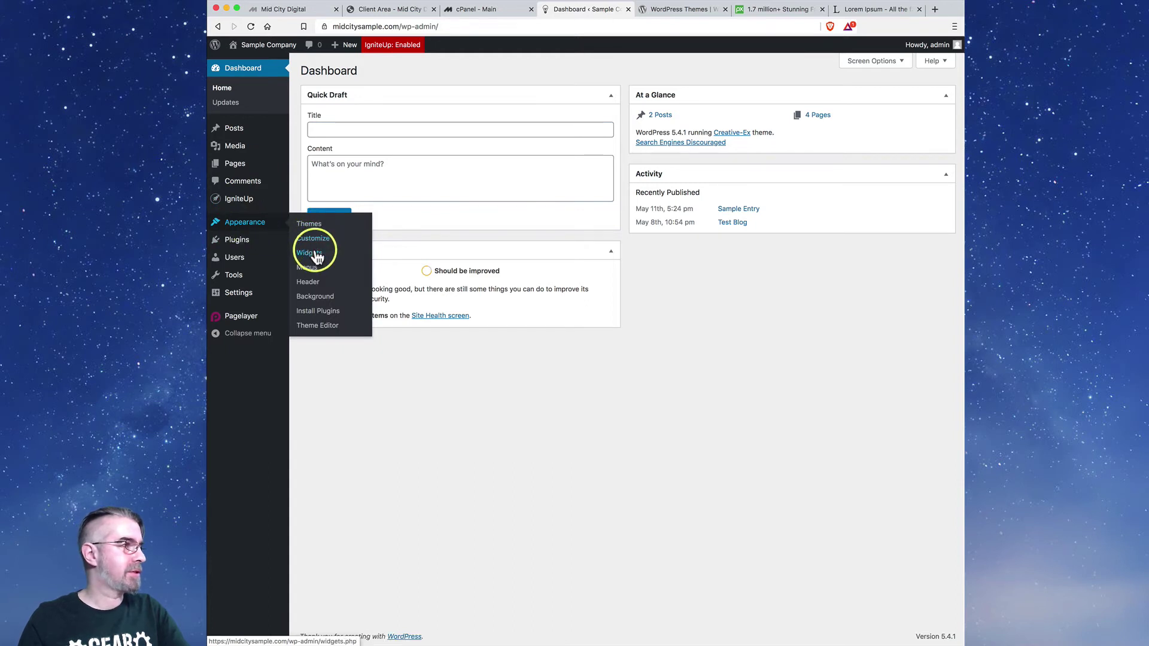
left_click(311, 285)
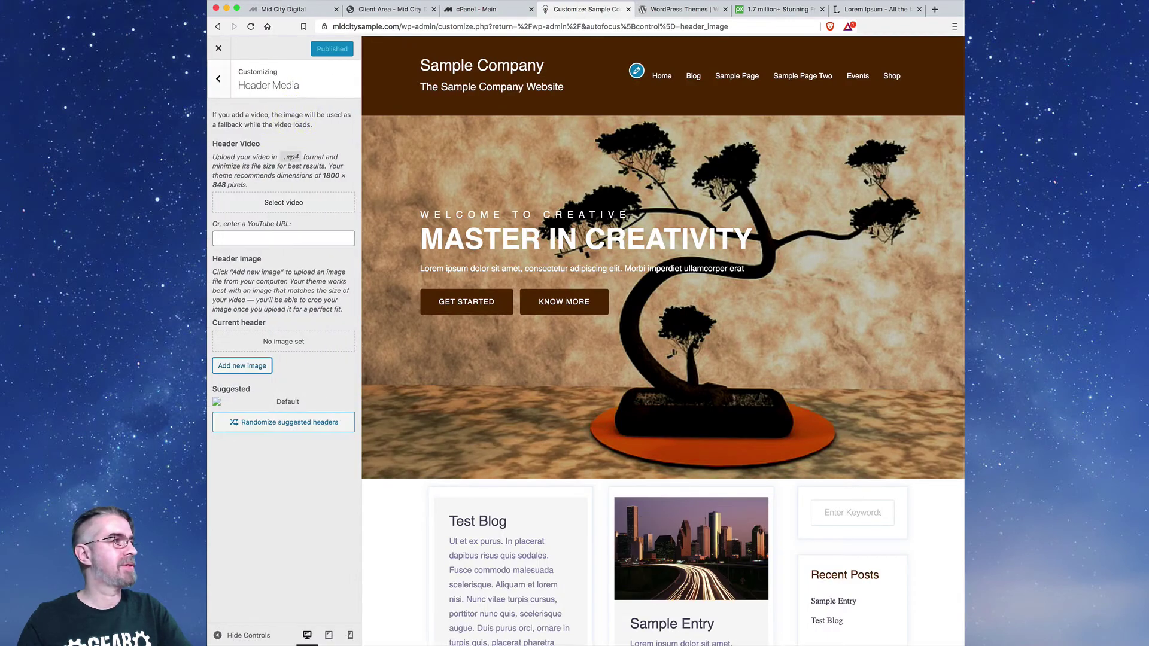
left_click(219, 48)
mouse_move(249, 133)
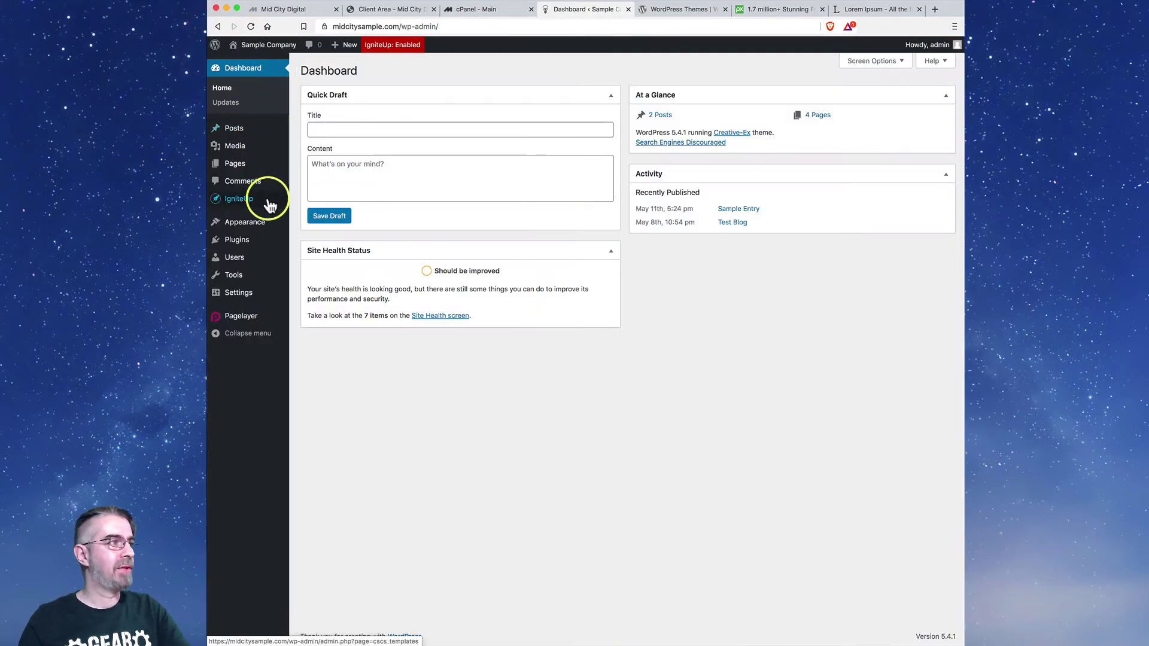
- Visit the live site, examine the list of sections in the theme customizer, and close it
left_click(271, 48)
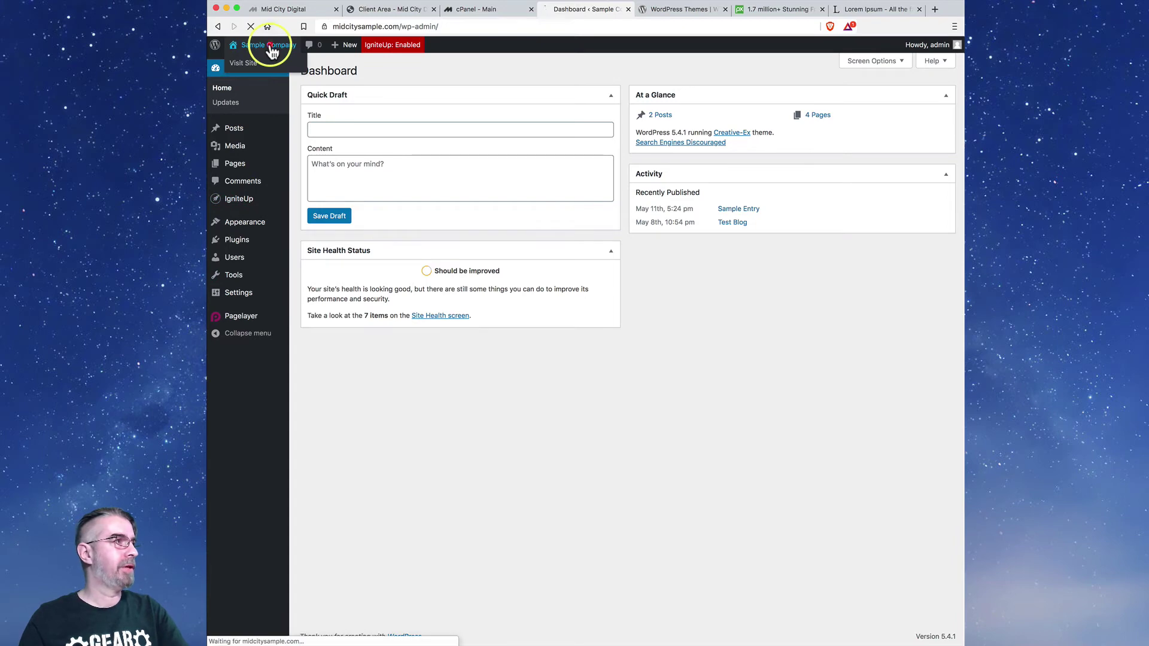
left_click(338, 51)
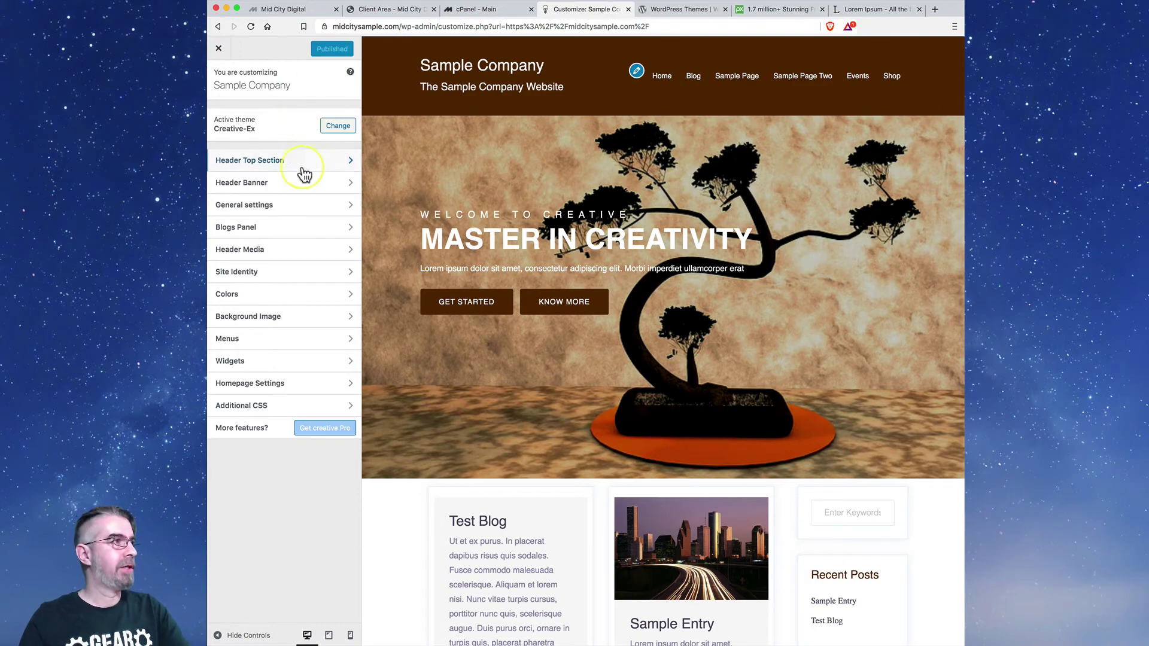
left_click(219, 49)
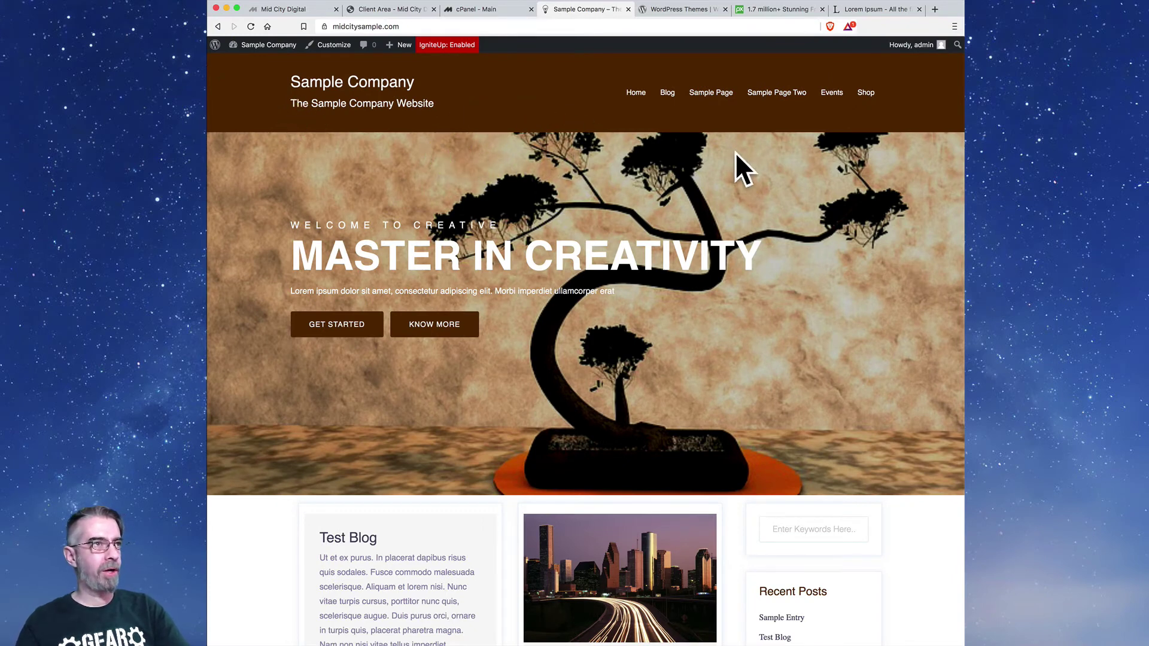
mouse_move(925, 46)
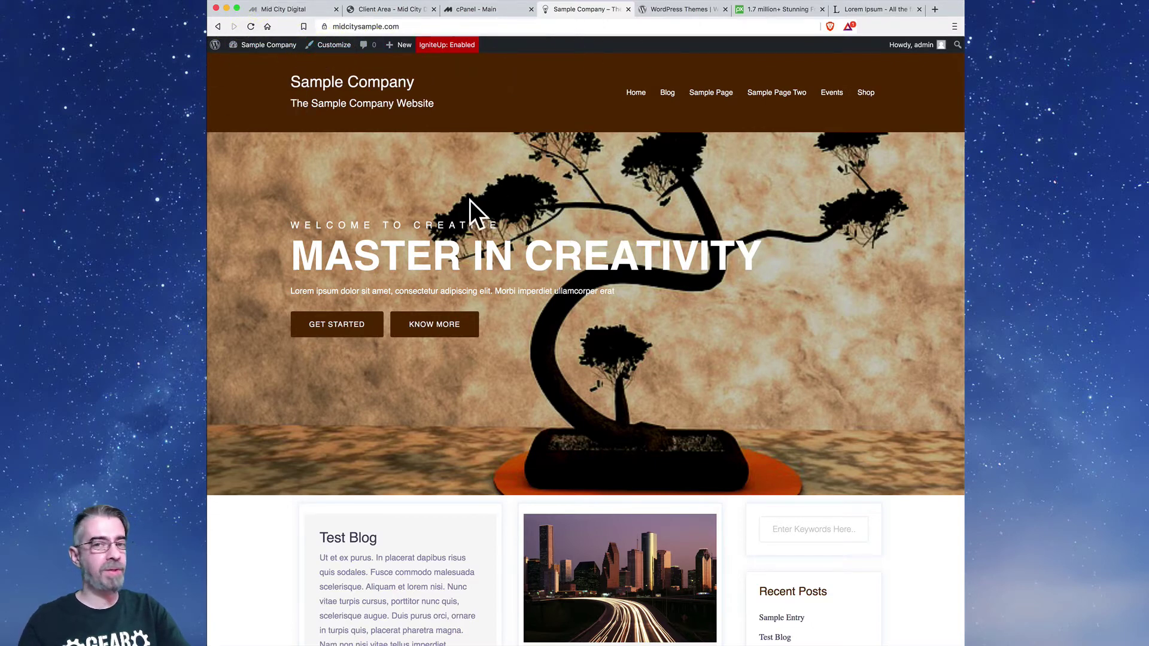
- Reopen the customizer from the live site, examine the Homepage Settings display options, and close it without changes
left_click(334, 53)
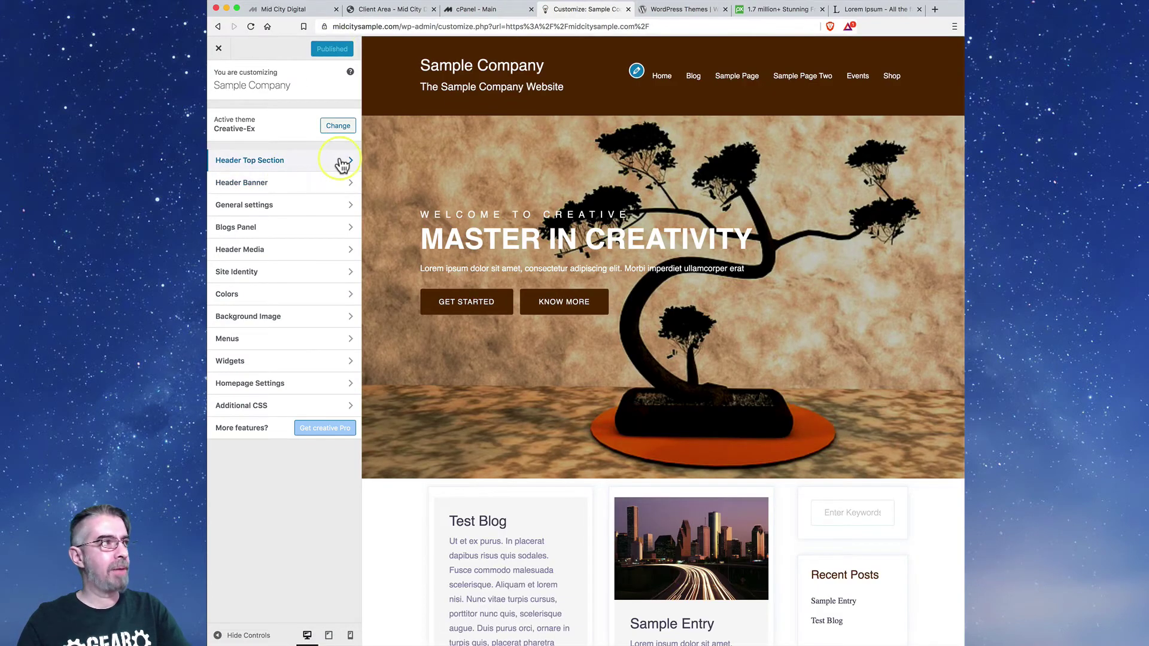
left_click(353, 389)
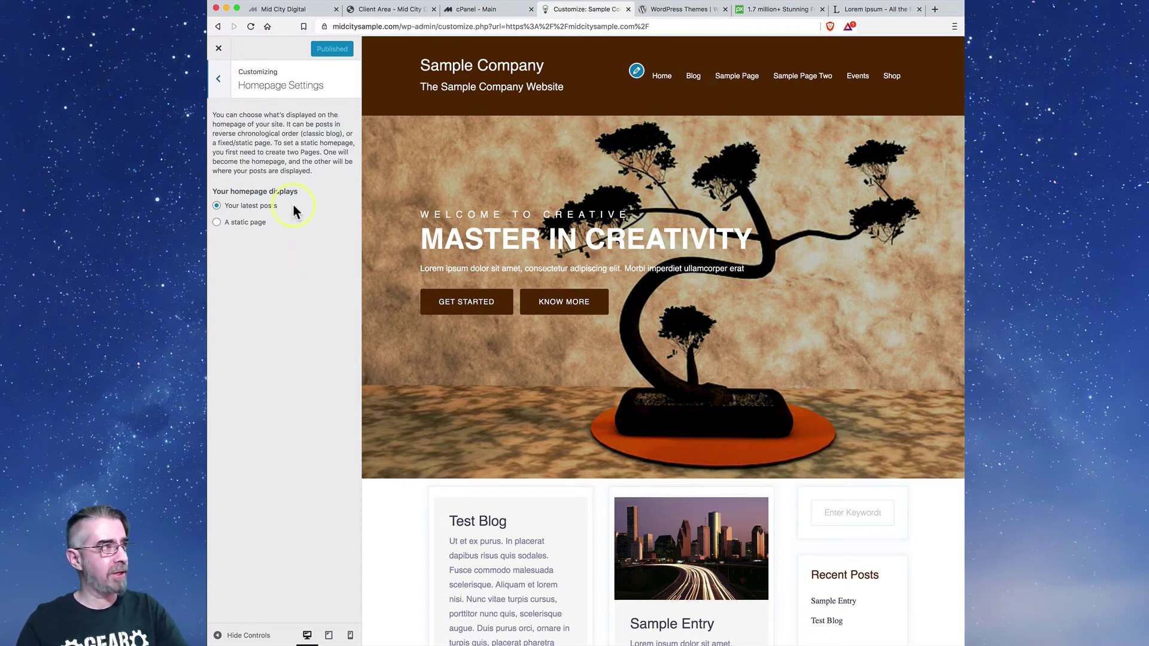
left_click(221, 84)
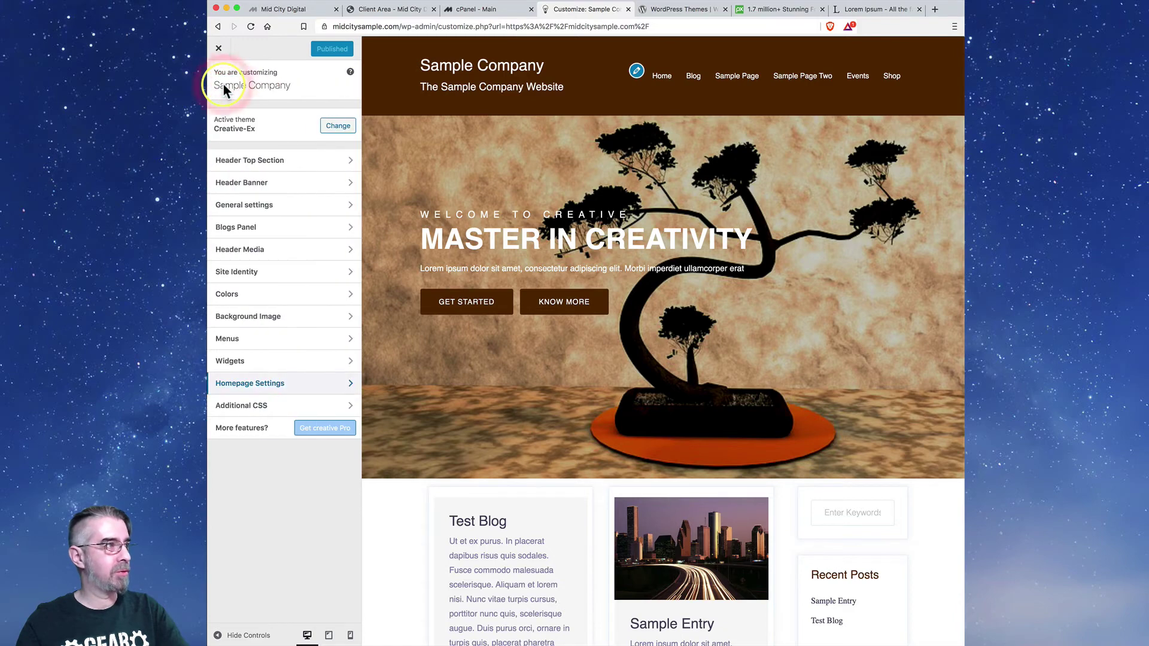
left_click(219, 49)
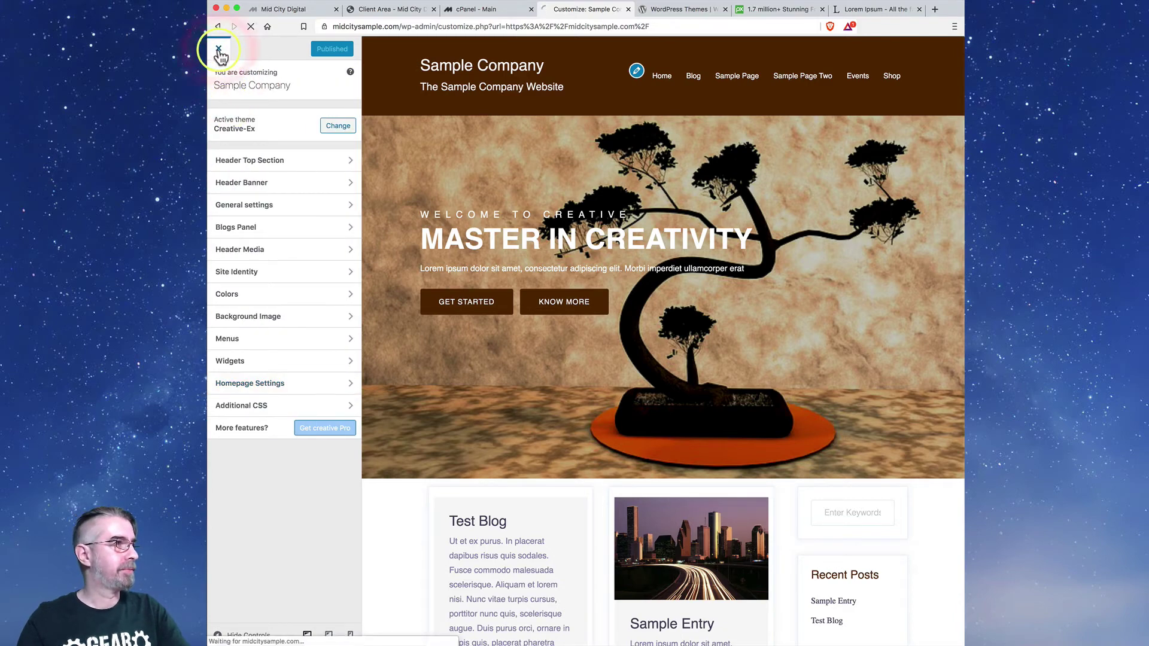
- Return to the admin dashboard, look over the available Settings pages, and go back to the live site
left_click(256, 46)
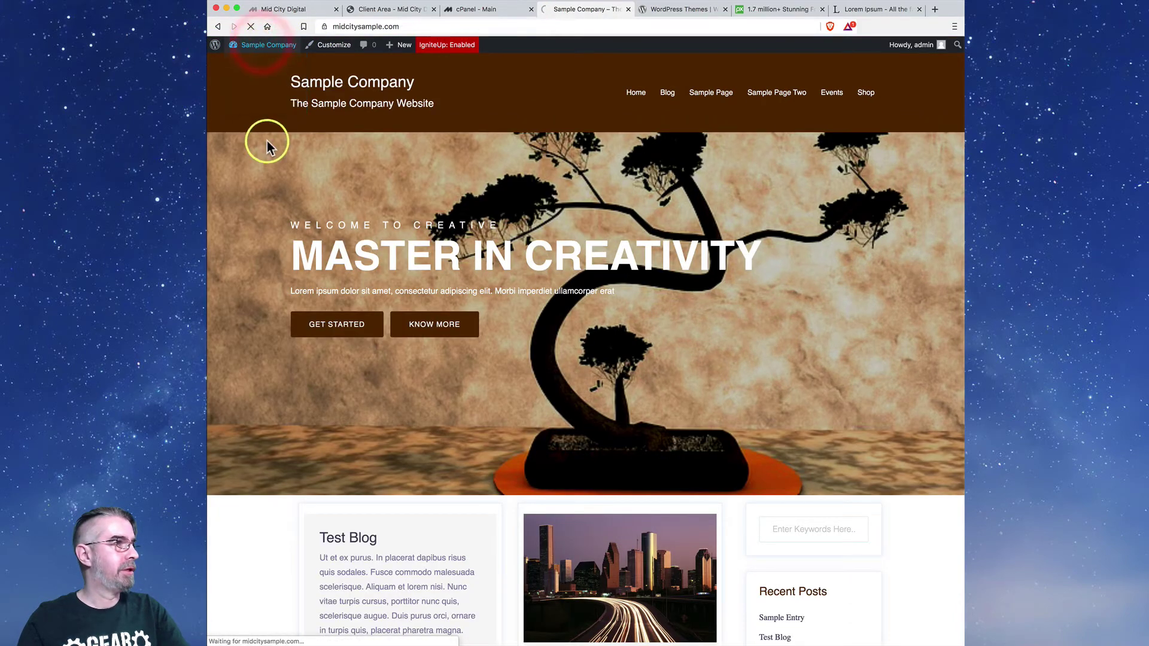
mouse_move(258, 201)
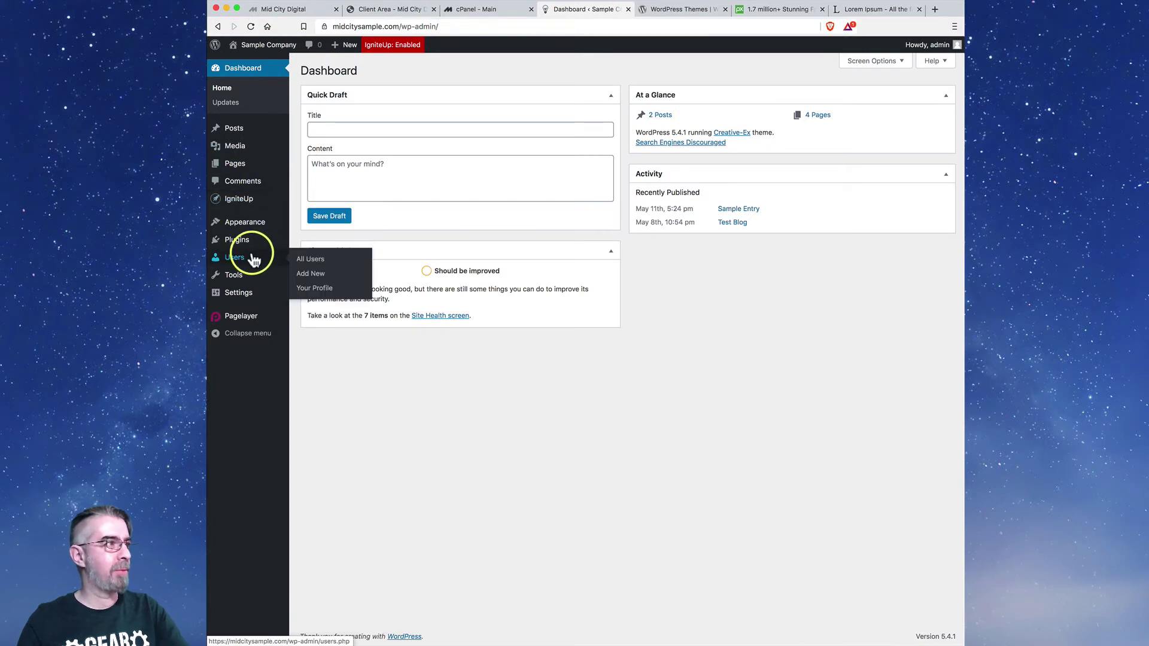
mouse_move(267, 231)
mouse_move(264, 295)
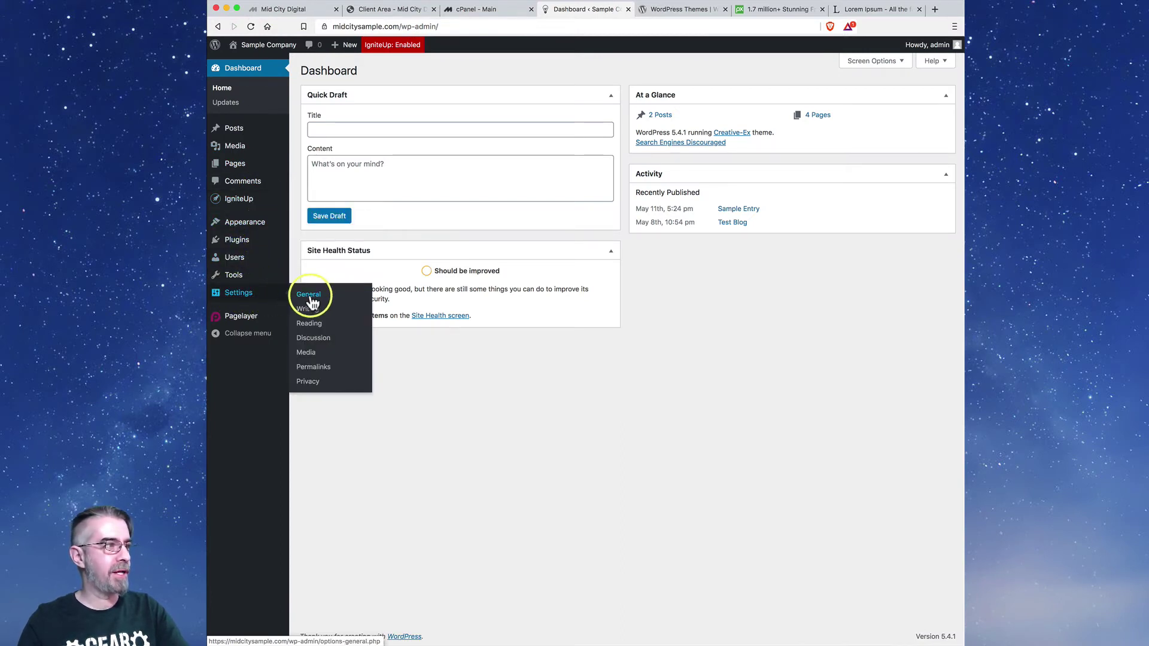
left_click(263, 46)
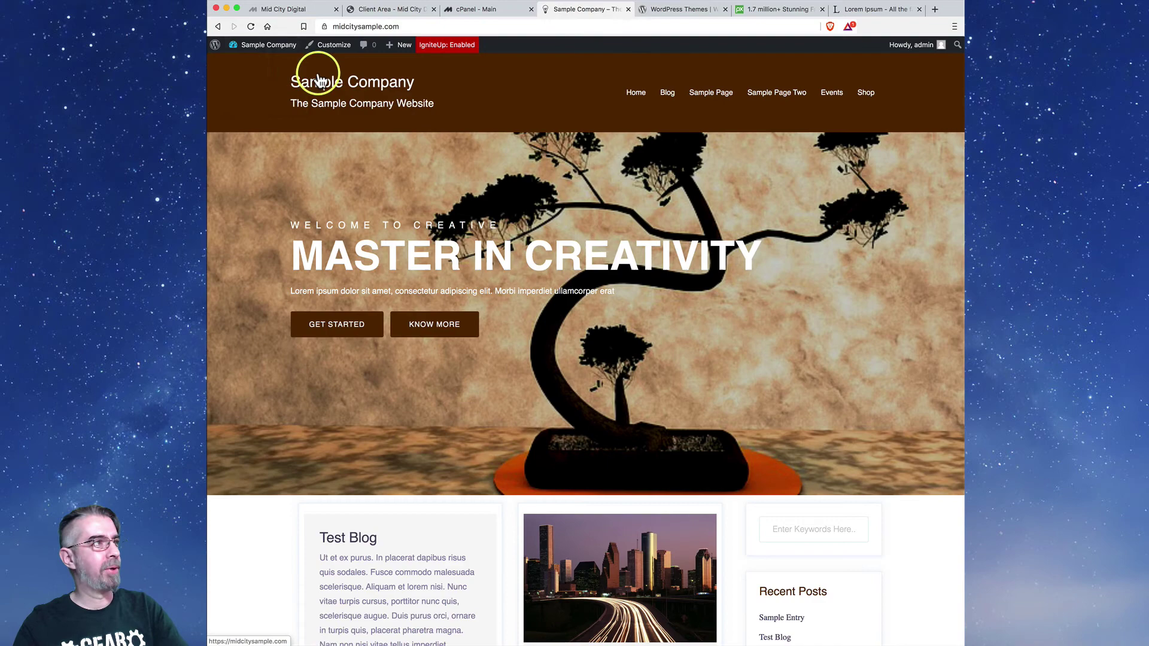
- Open the site customizer from the home page and review the main page padding options in General settings
left_click(337, 45)
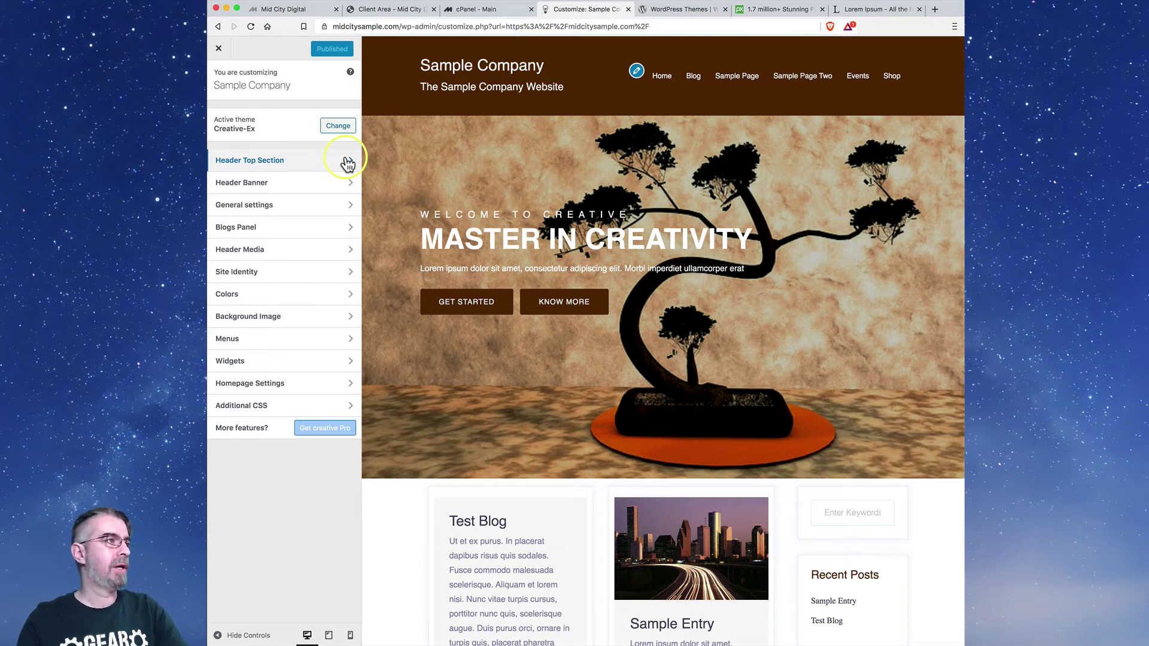
left_click(351, 208)
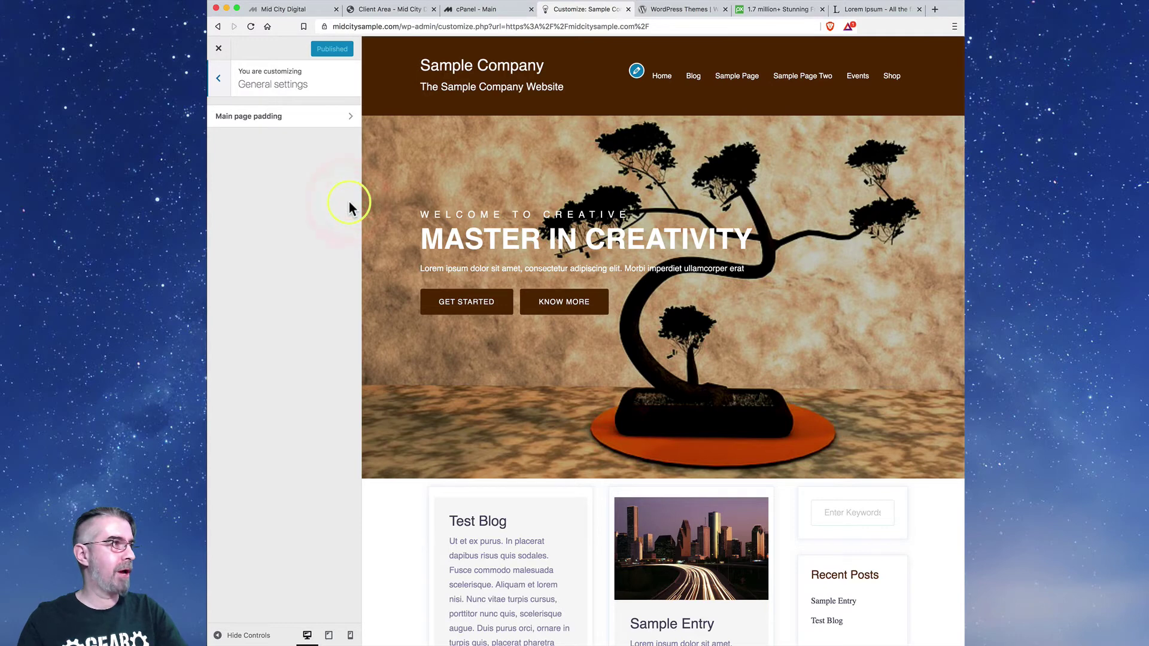
left_click(350, 120)
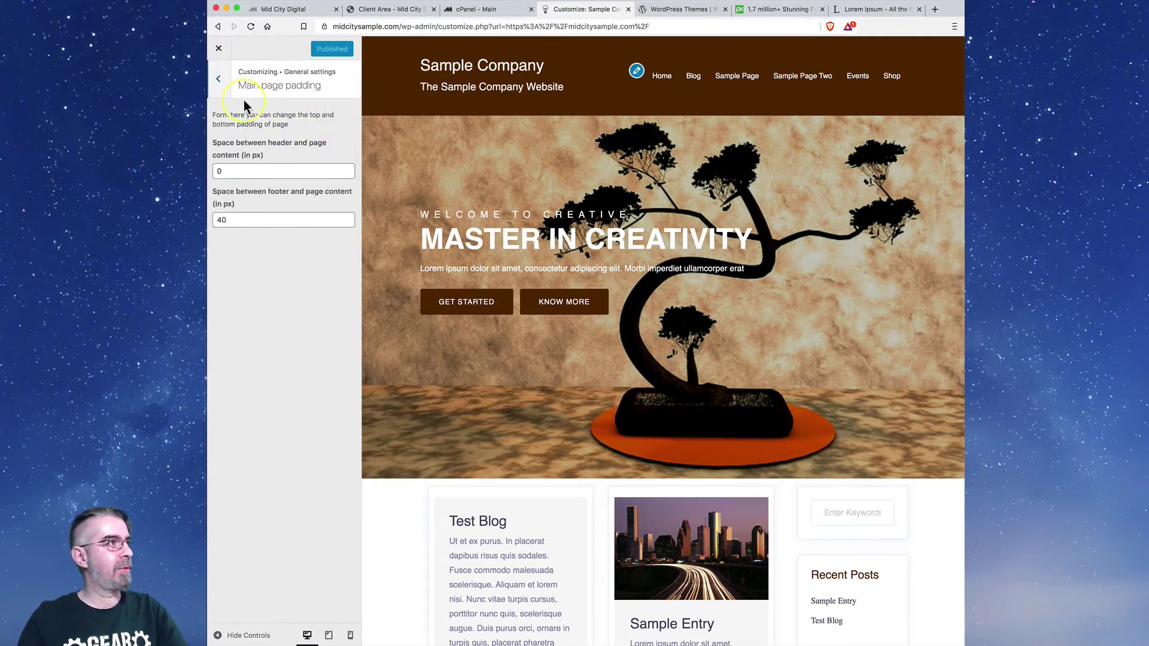
left_click(218, 79)
left_click(218, 79)
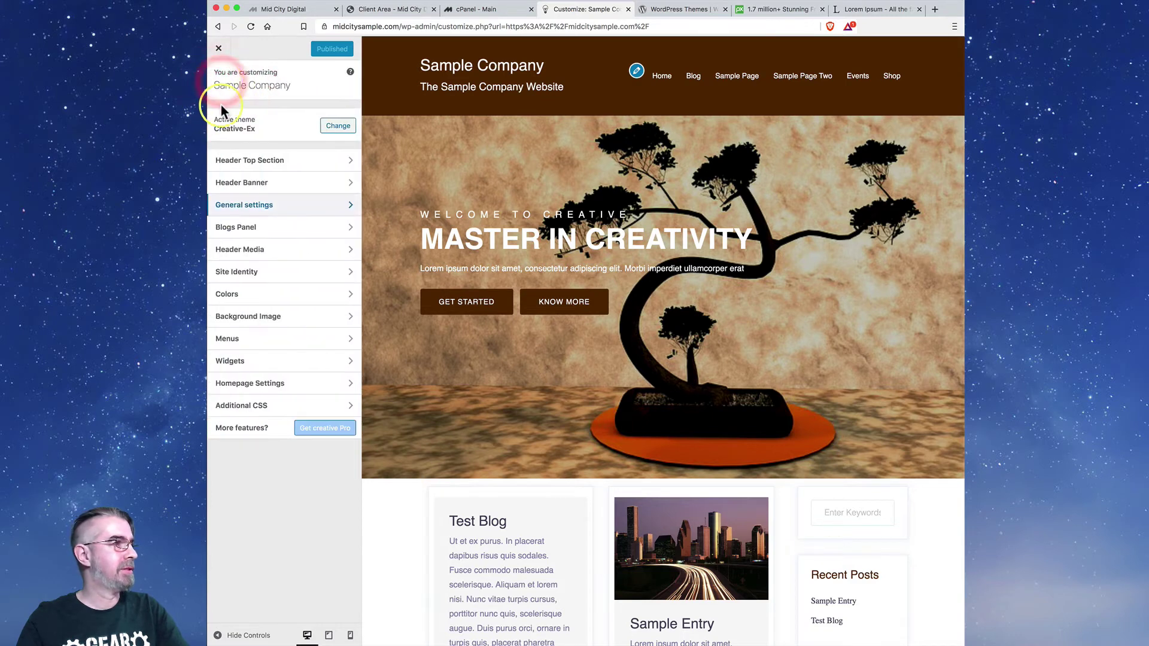
left_click(350, 205)
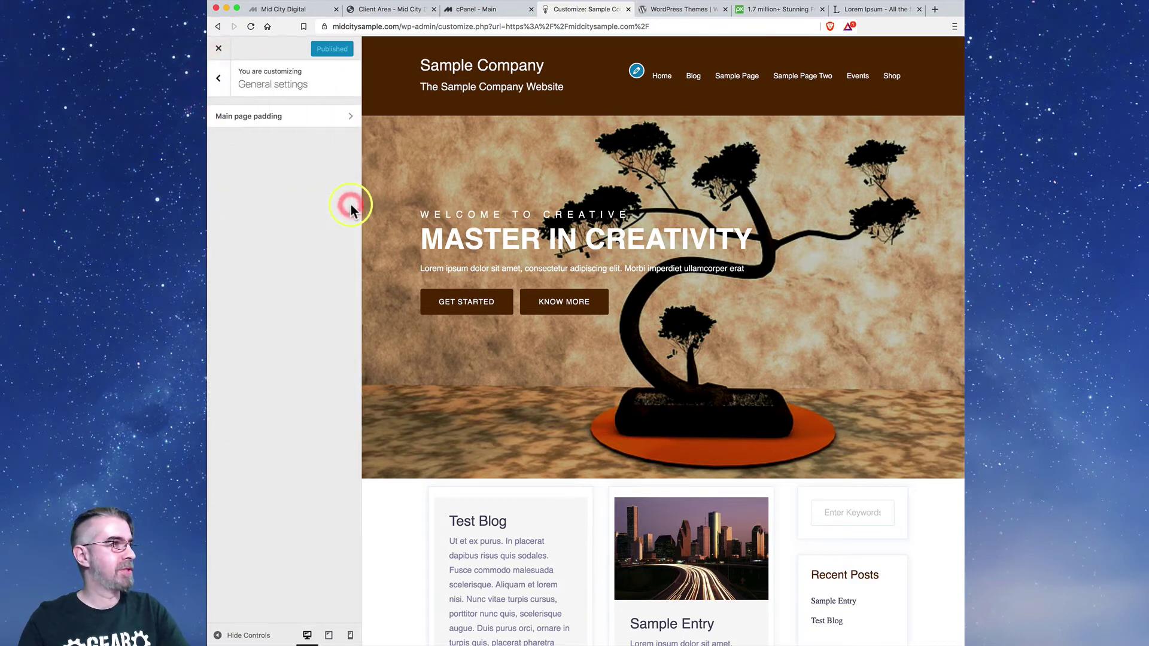
left_click(219, 80)
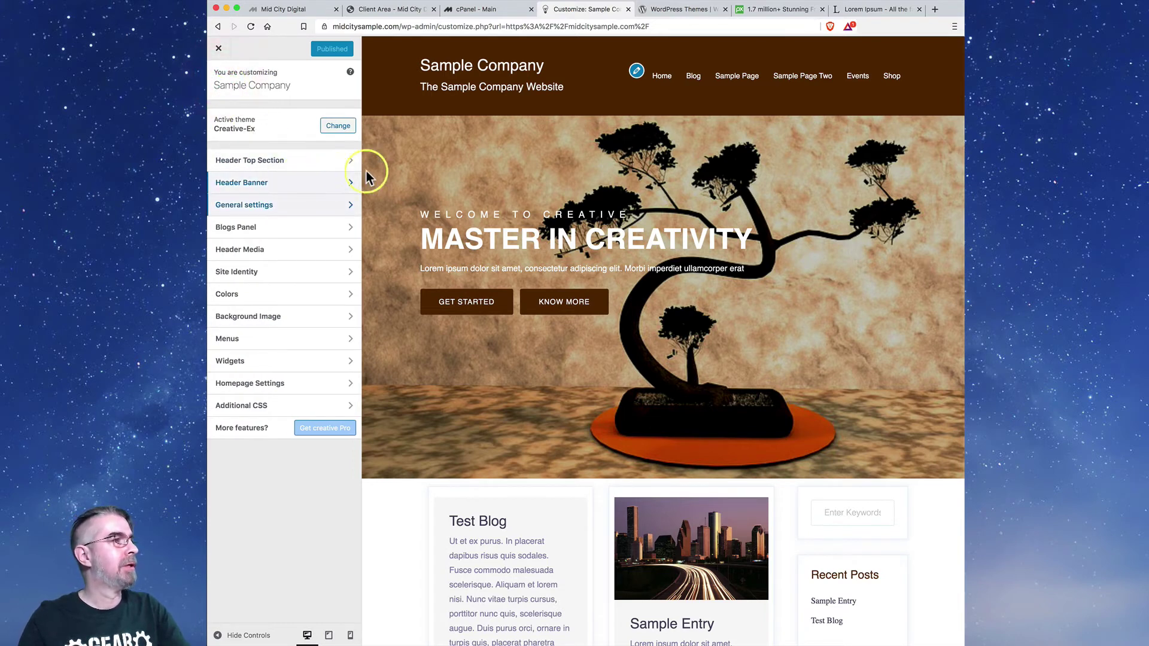
- Review the Header Top Section options, including the site title's color setting
left_click(348, 165)
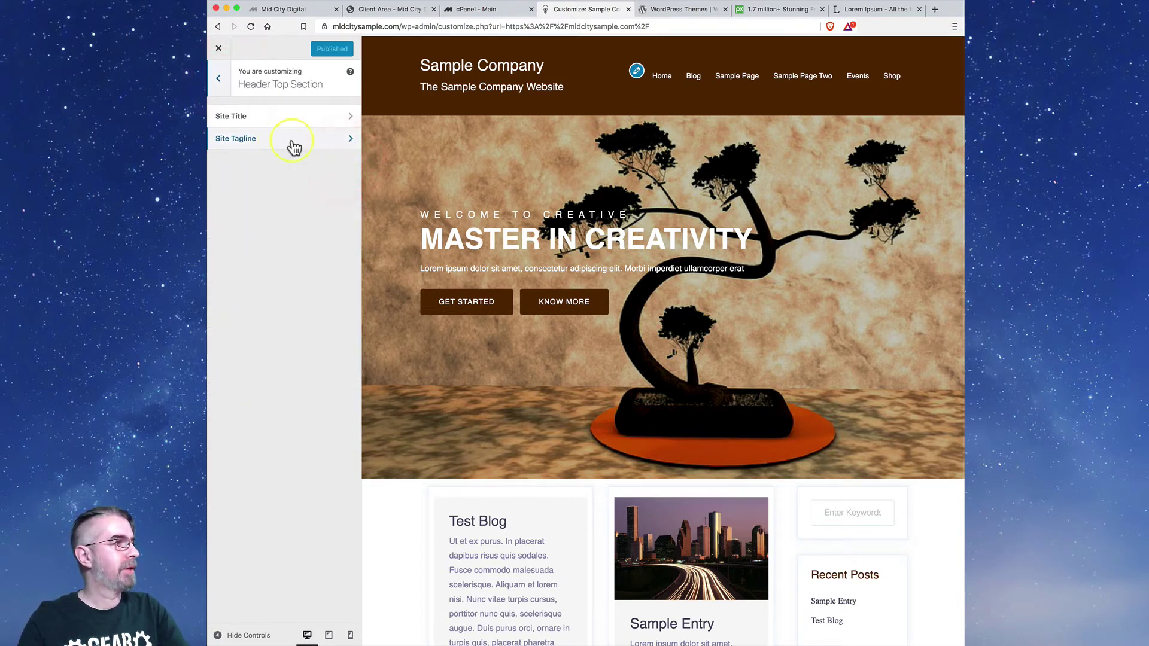
left_click(351, 116)
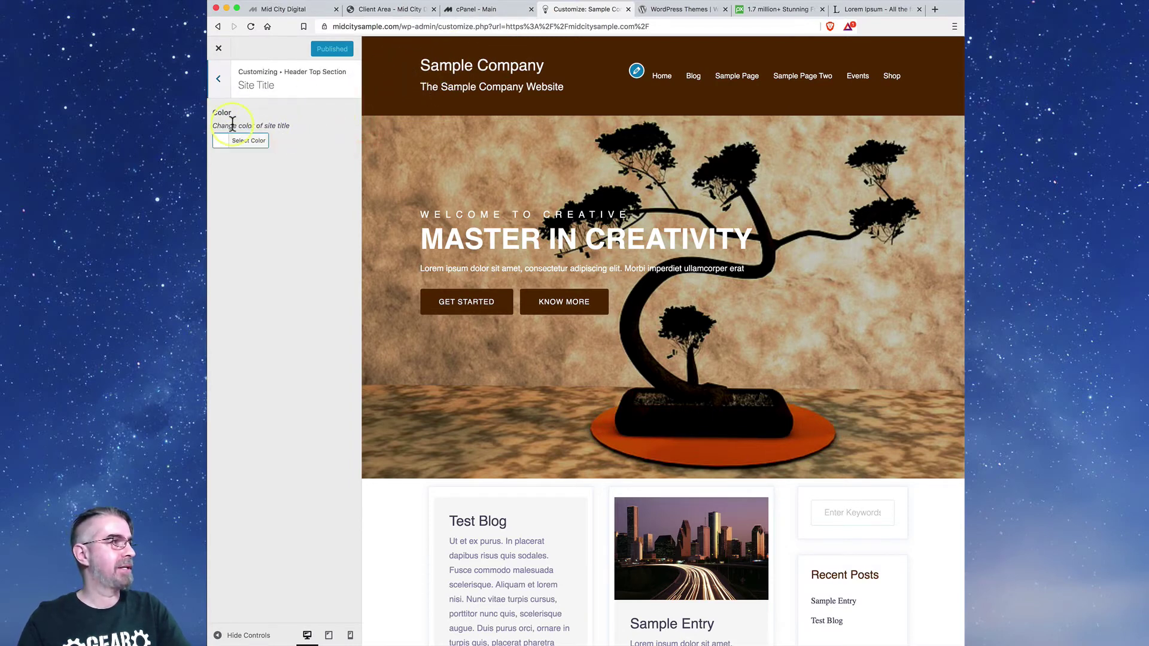
left_click(221, 82)
left_click(221, 83)
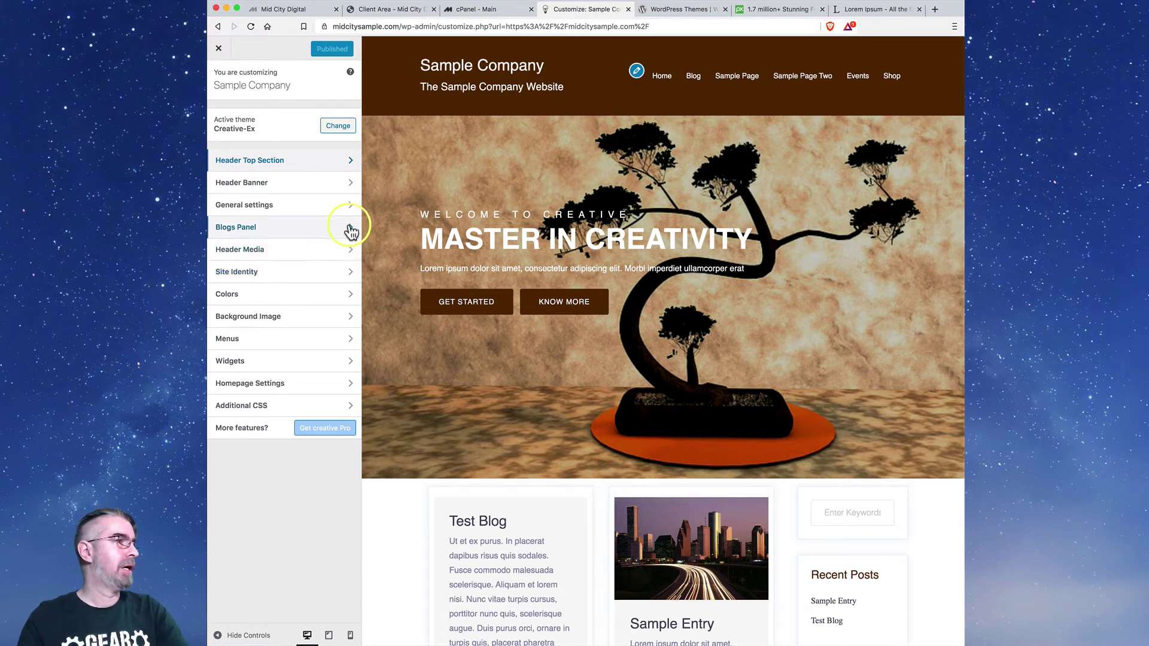
- Change the theme text color to the gray #878787 and publish the change
left_click(349, 294)
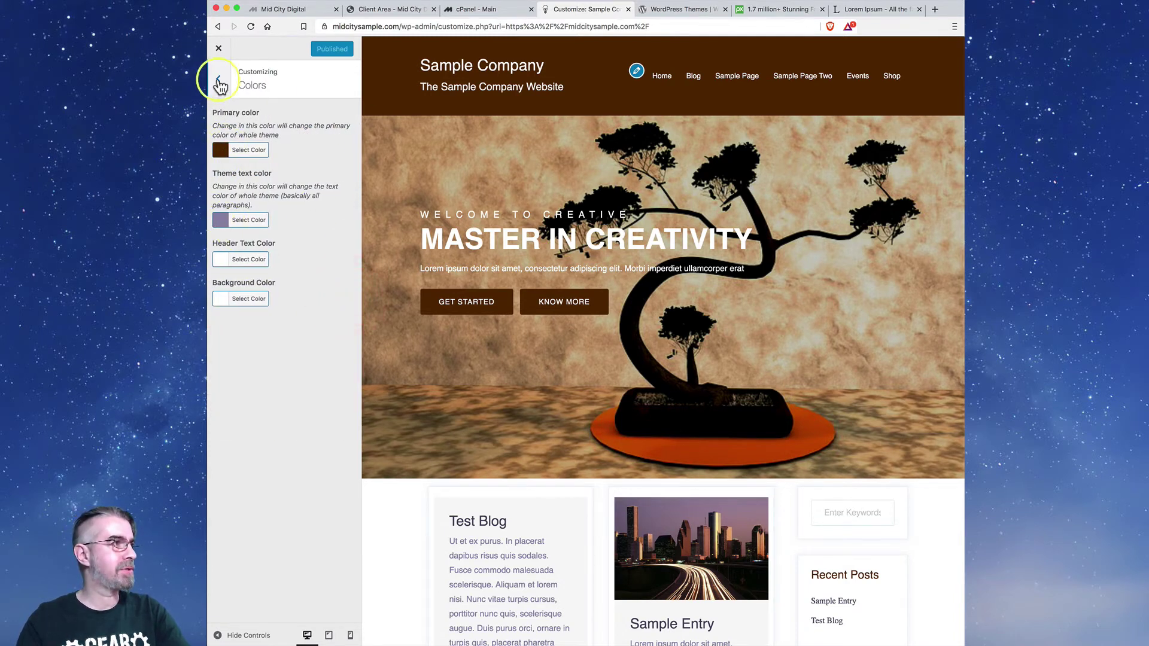
scroll(411, 327, "down", 10)
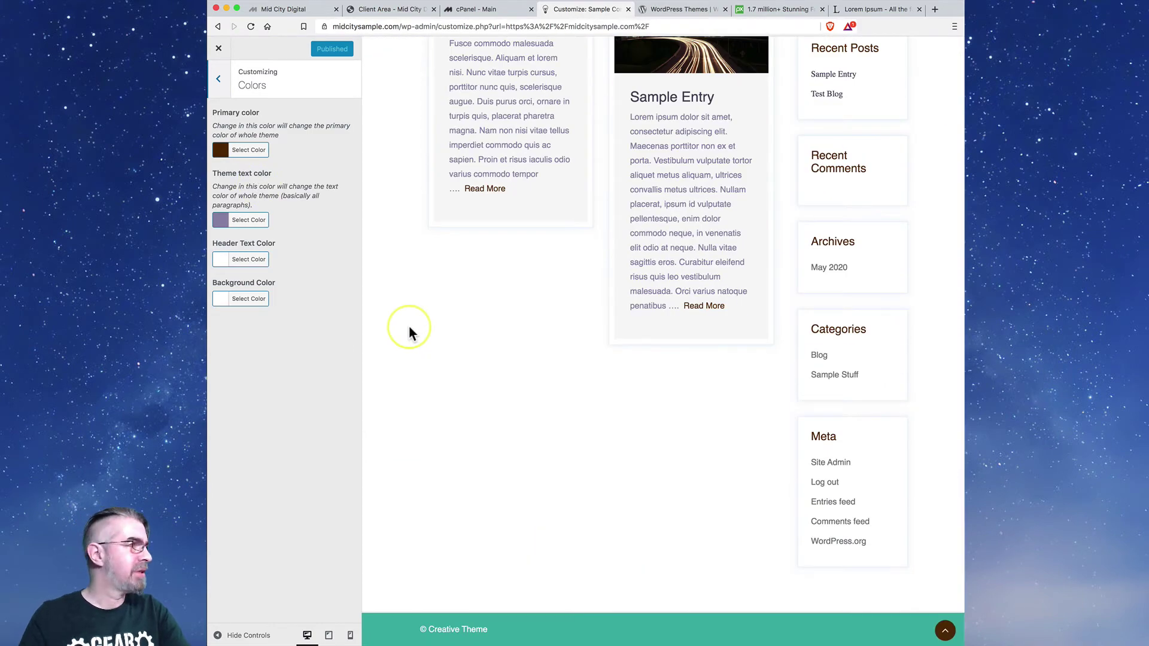
scroll(387, 276, "up", 10)
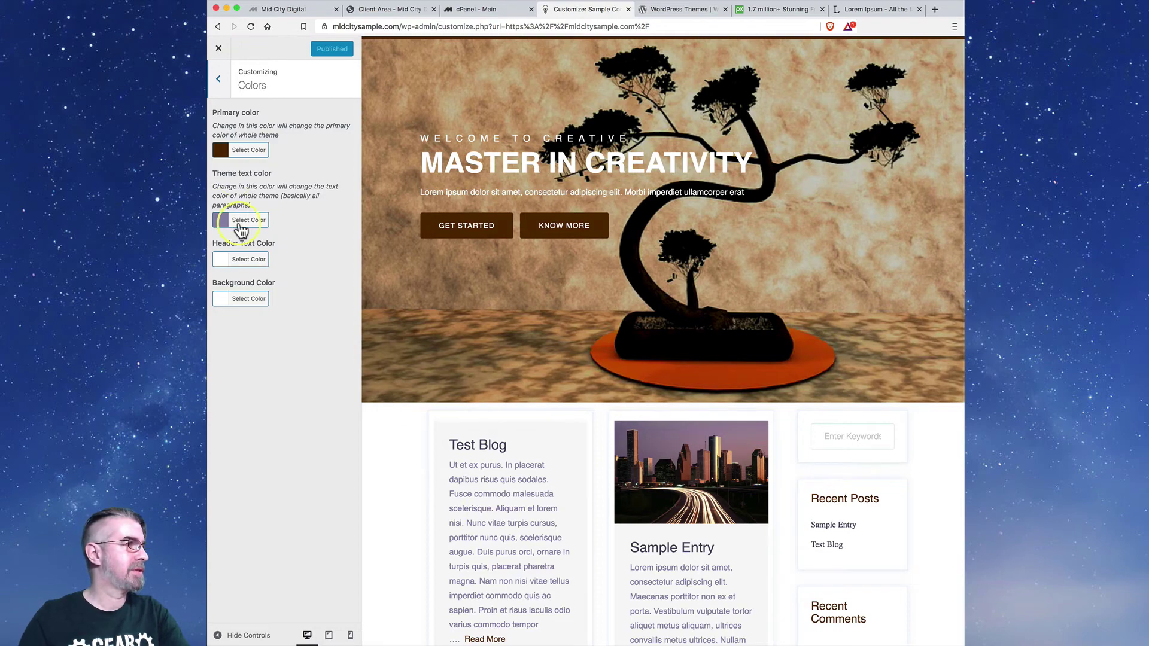
left_click(221, 221)
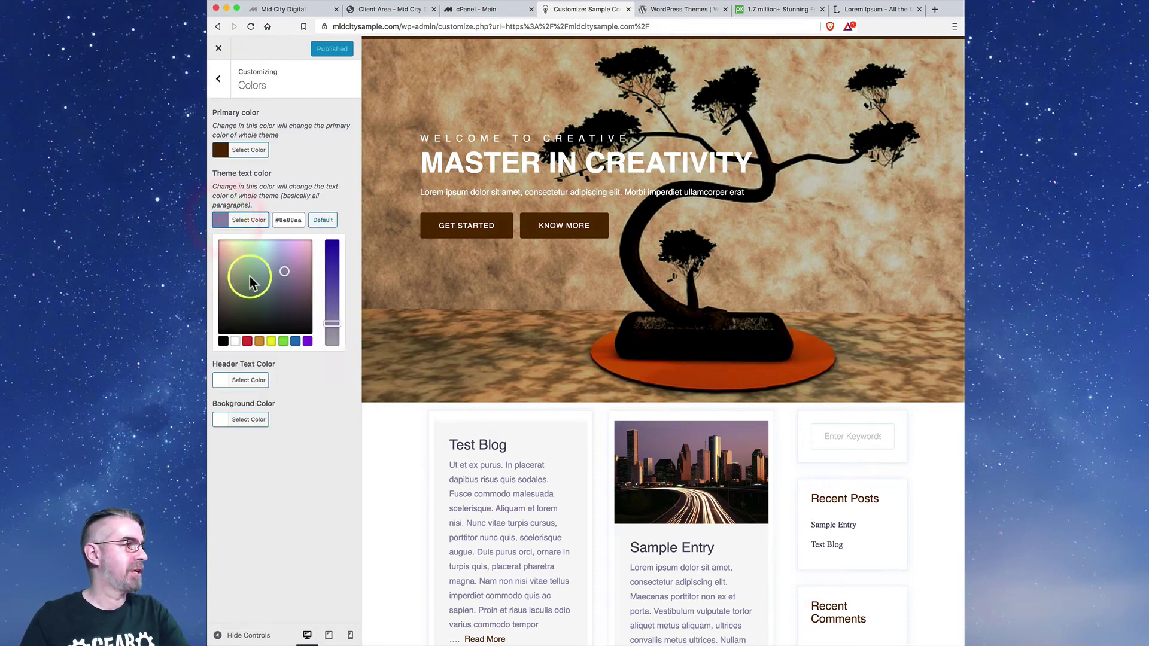
left_click(223, 341)
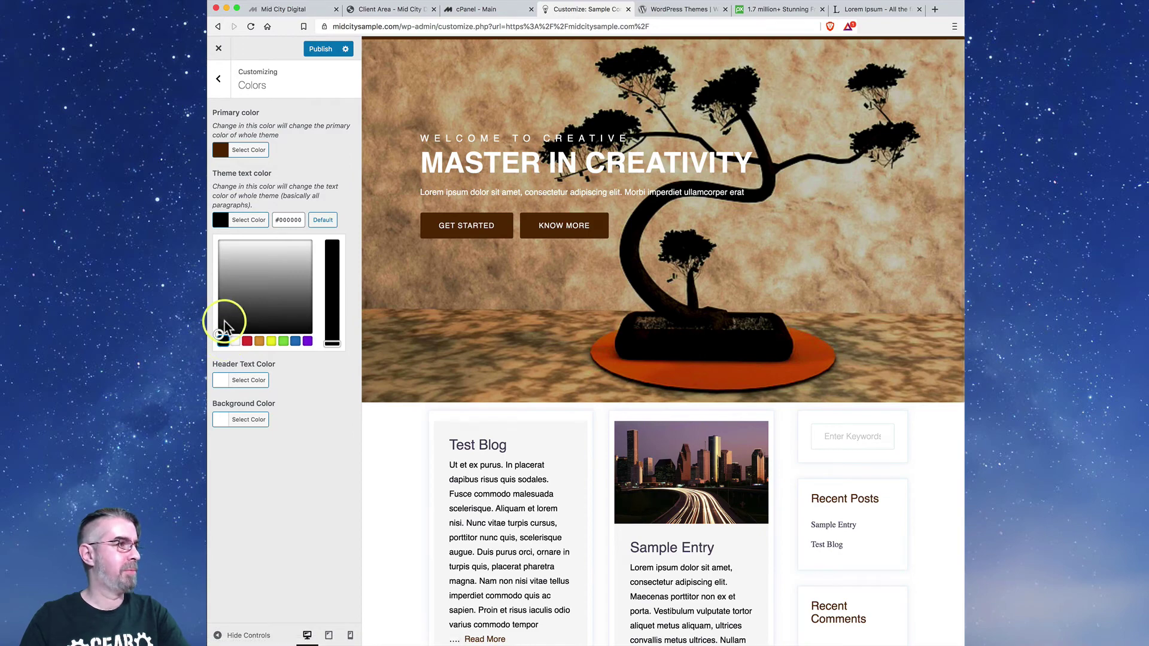
left_click_drag(223, 256, 218, 298)
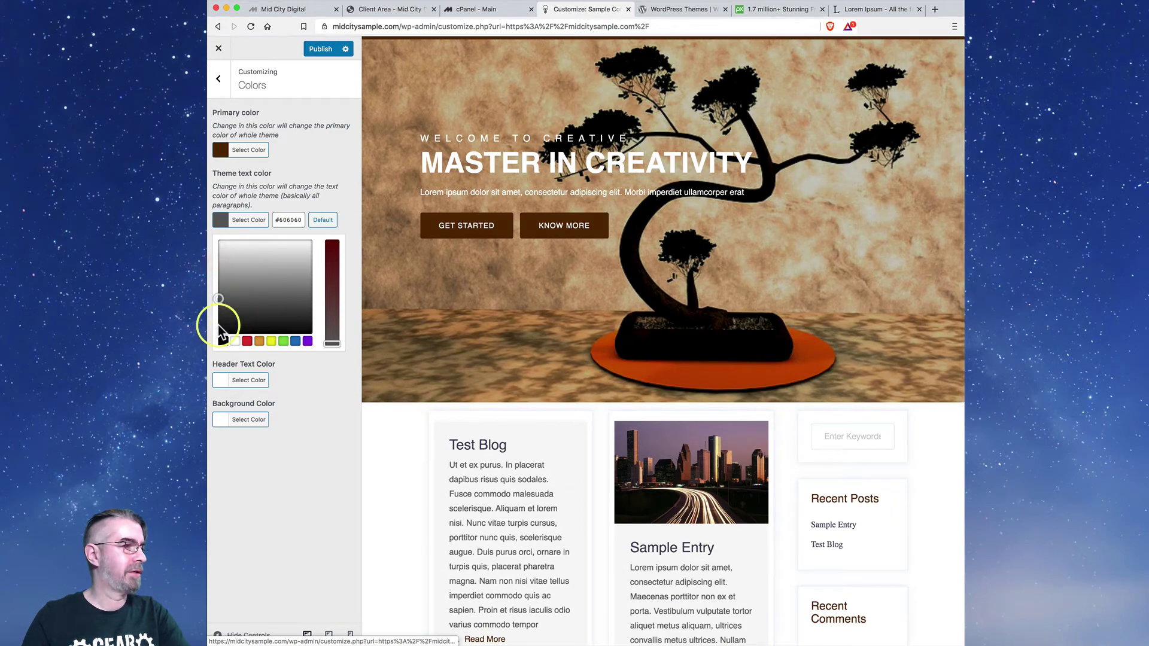
left_click(221, 284)
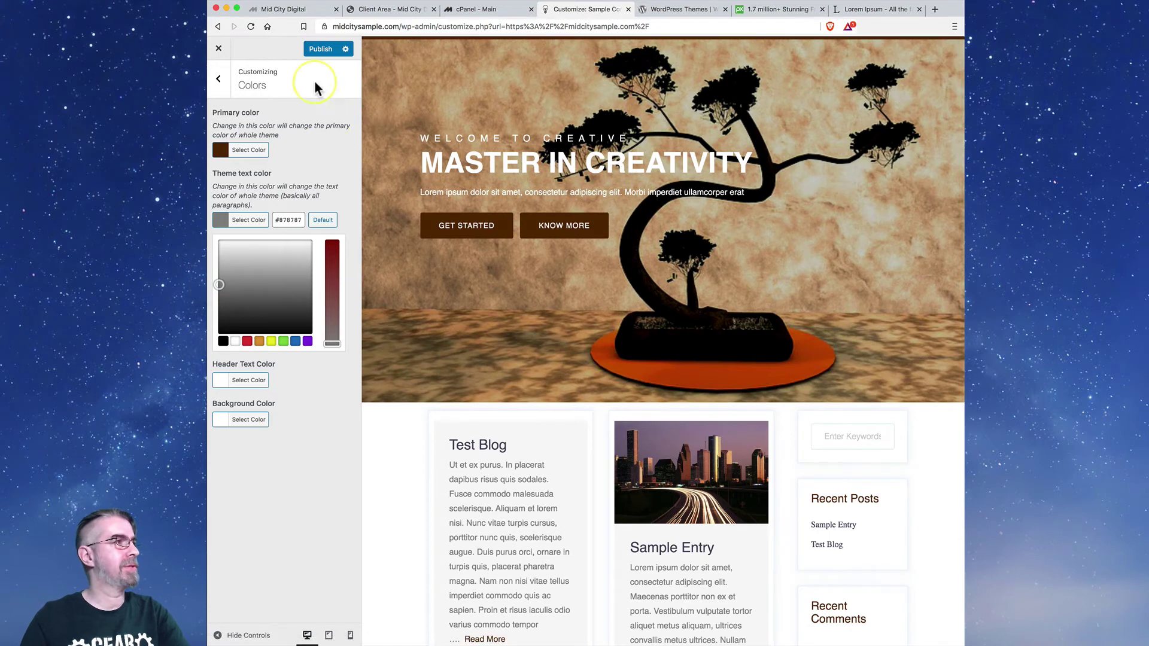
left_click(316, 51)
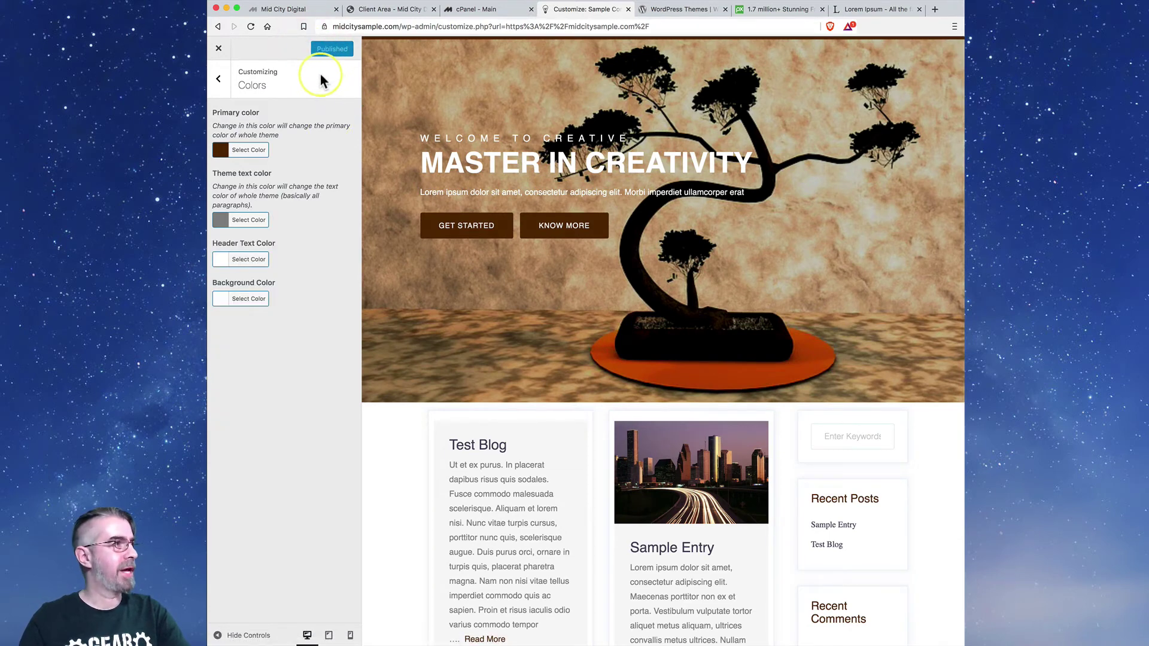
left_click(218, 80)
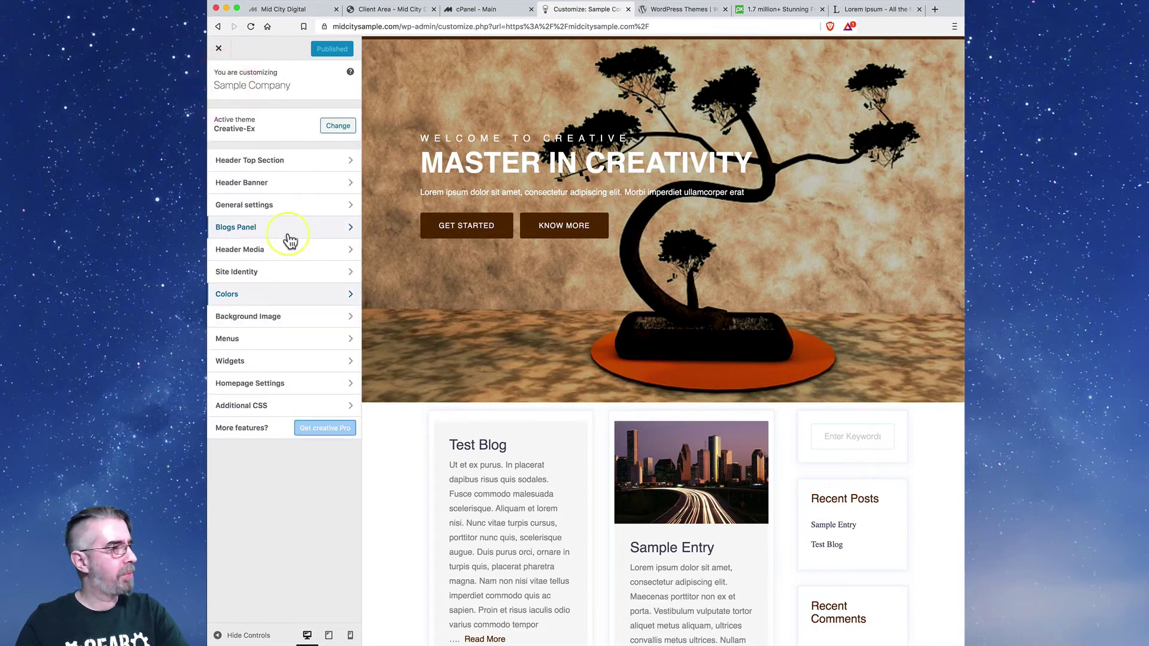
- Review the Header Media options for a header video or header image
left_click(344, 259)
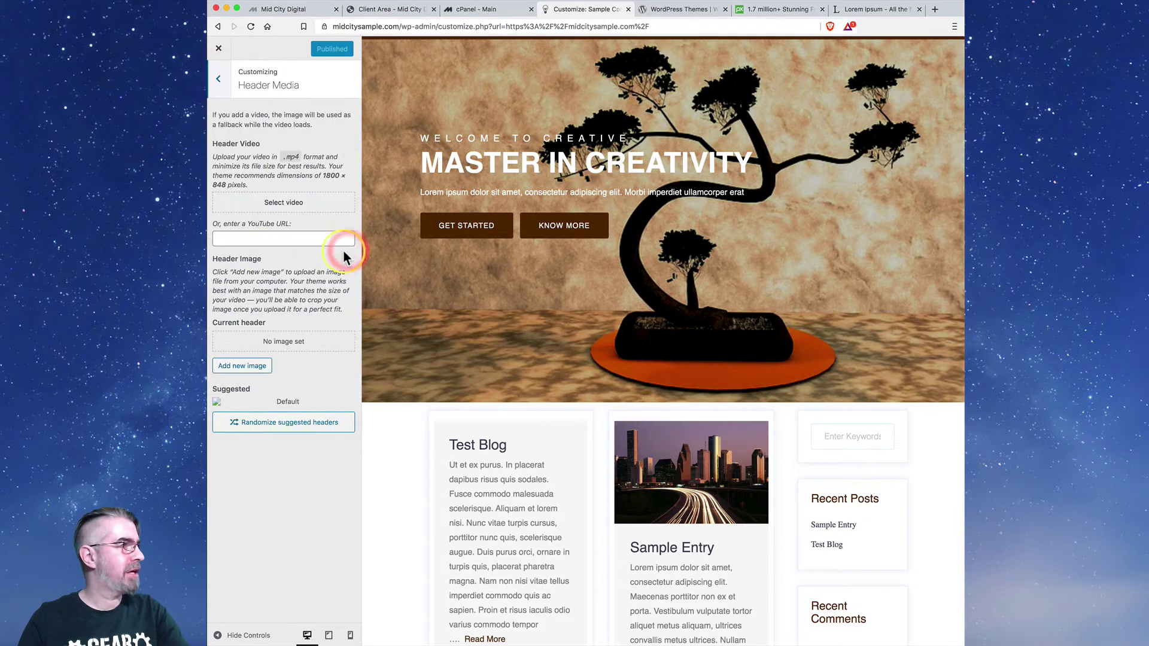
scroll(582, 268, "up", 3)
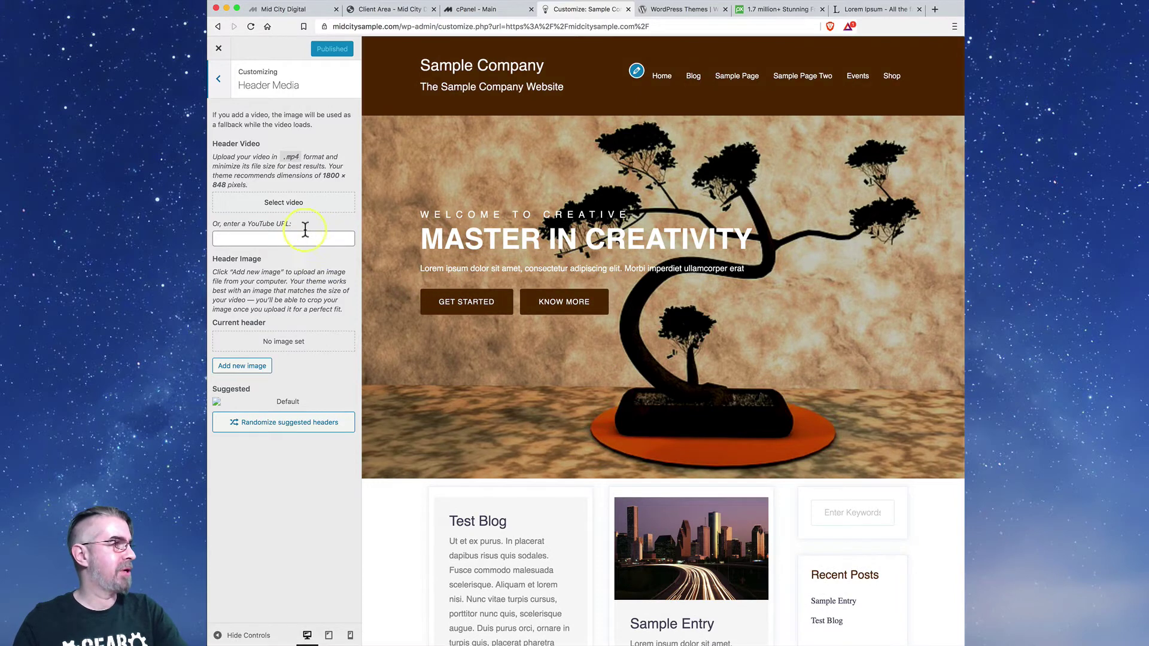
left_click(218, 79)
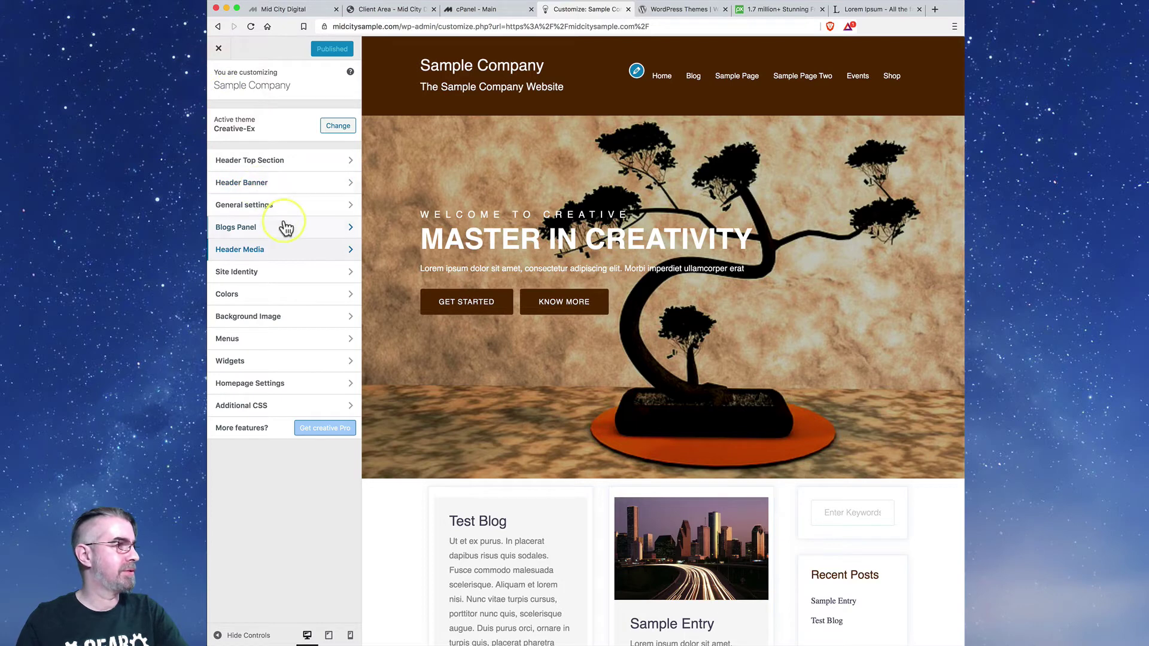
- Try the road photo california-210913_1920.jpg as the background image with the Fill Screen preset, and remove it again
left_click(351, 318)
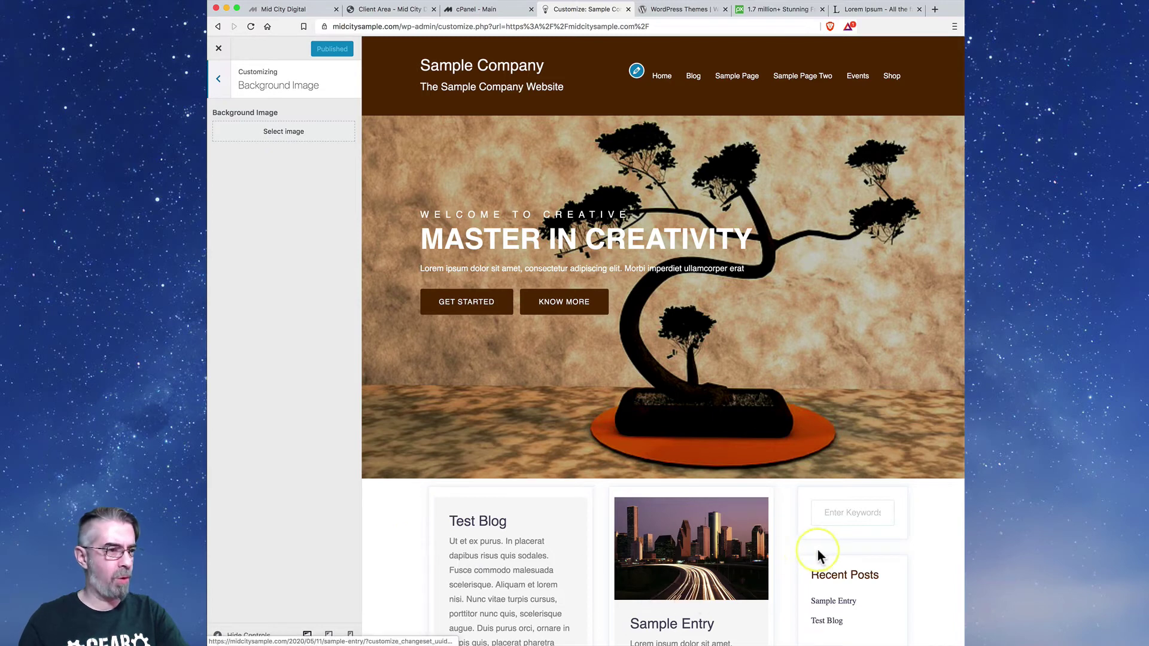
left_click(277, 132)
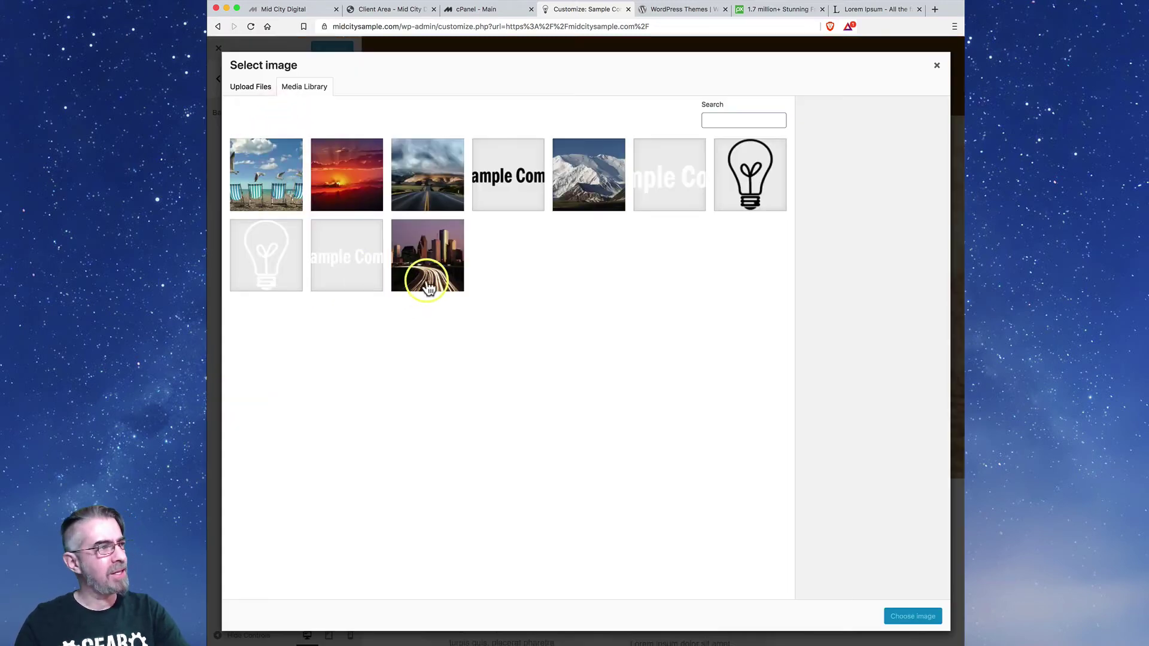
left_click(424, 207)
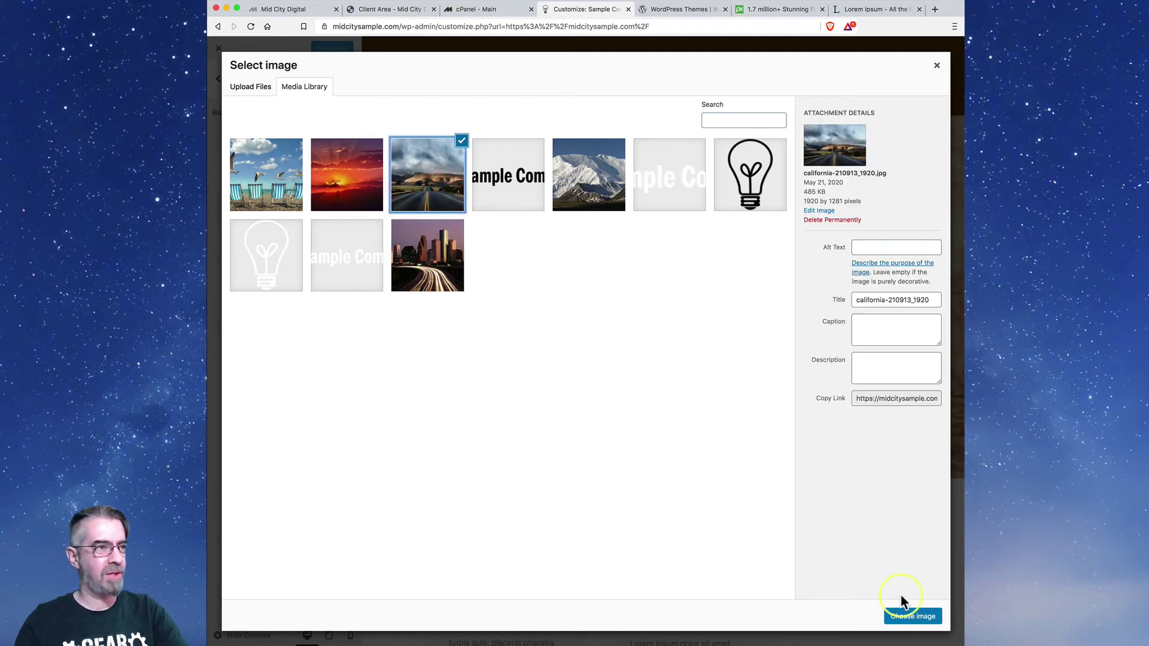
left_click(910, 617)
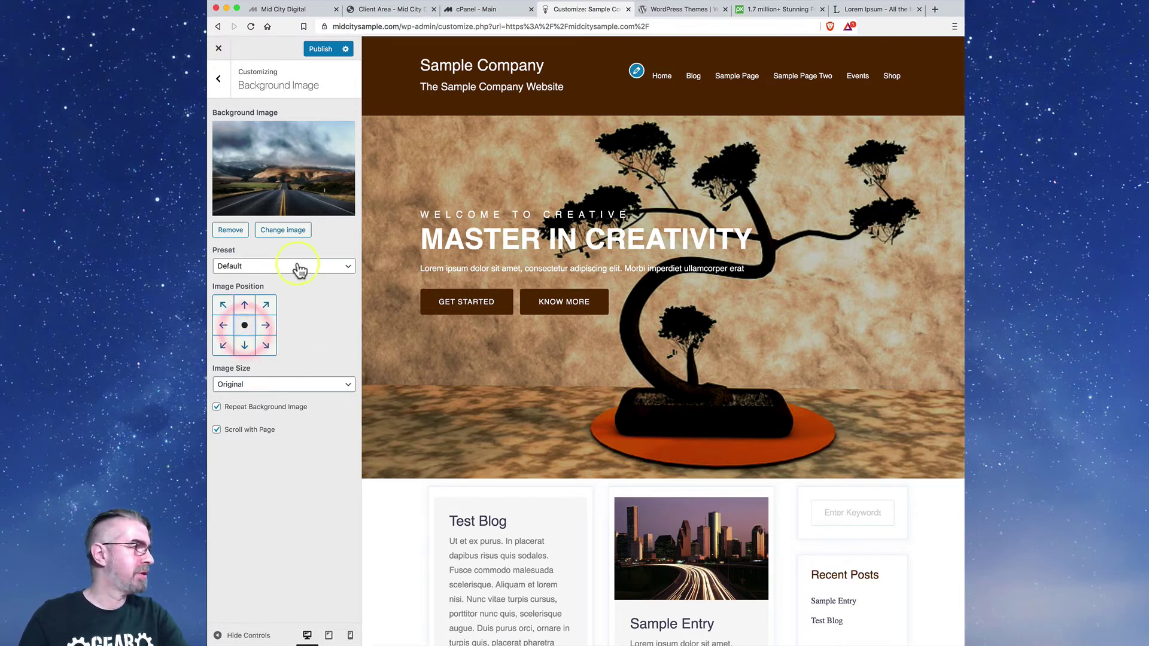
left_click(335, 266)
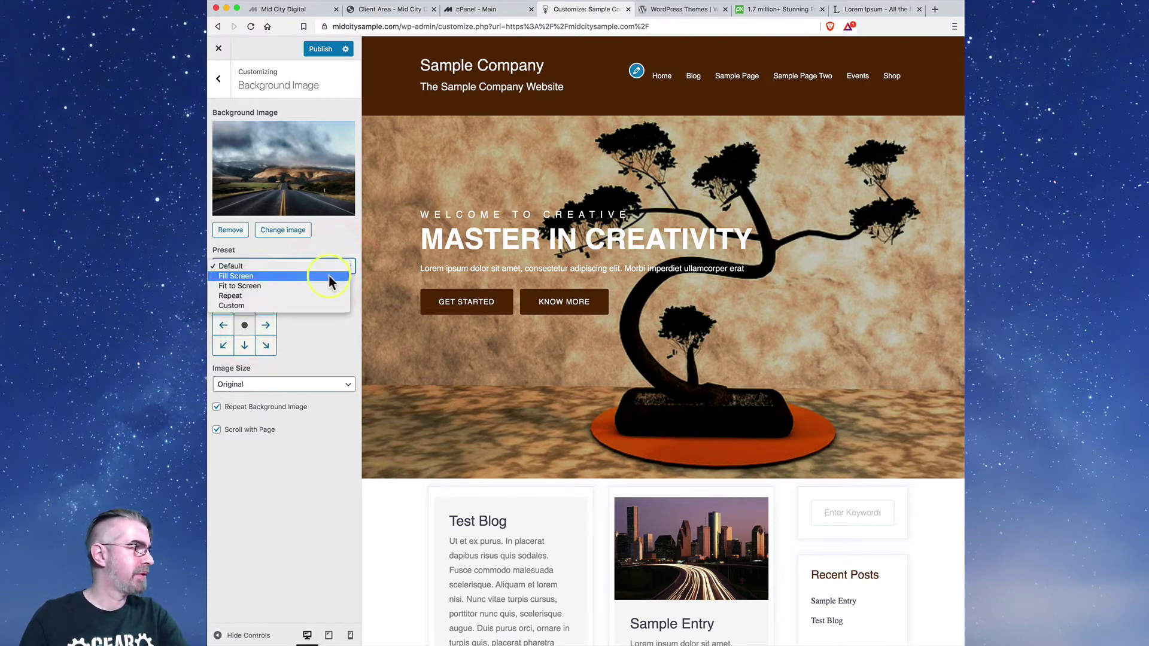
left_click(329, 276)
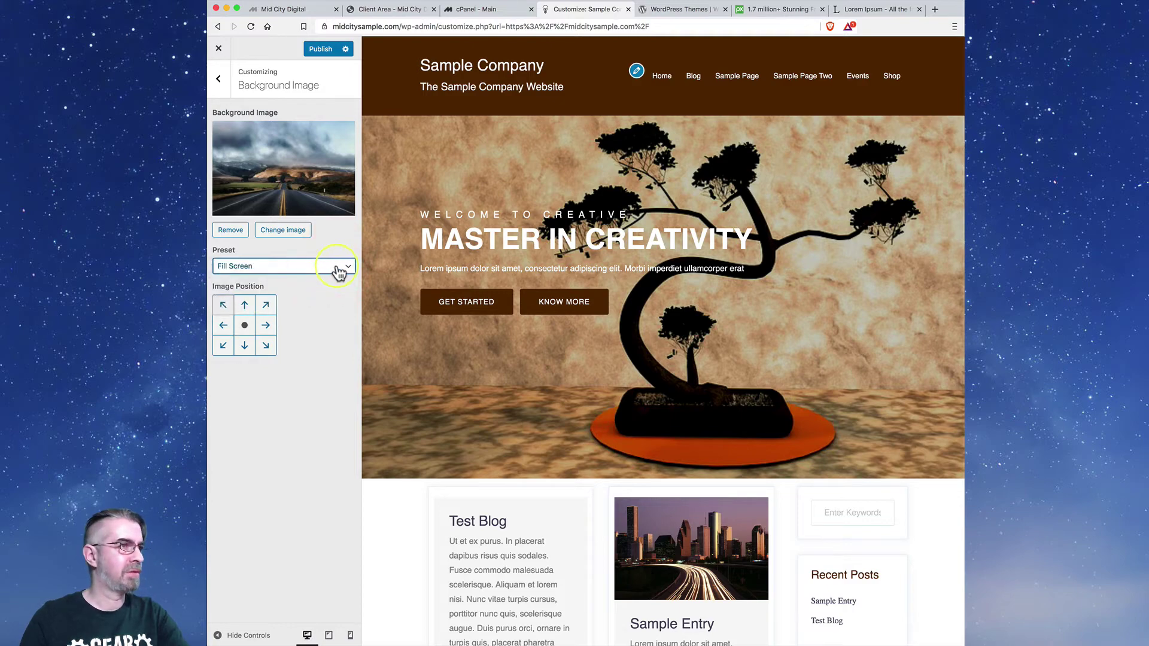
scroll(648, 415, "down", 10)
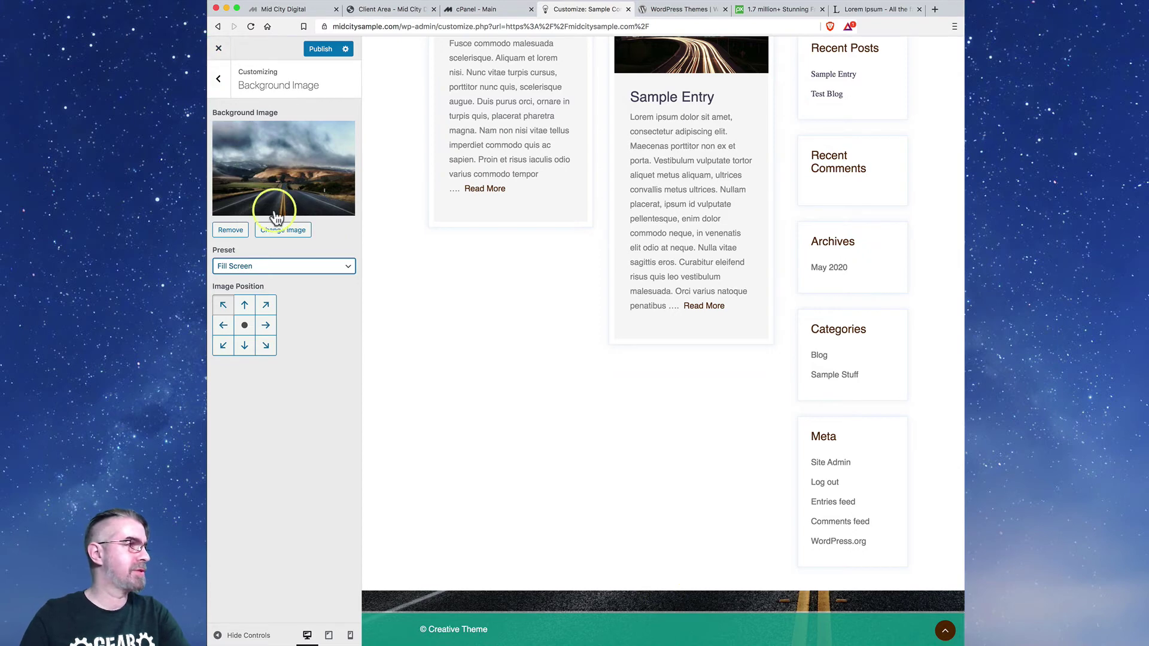
left_click(231, 232)
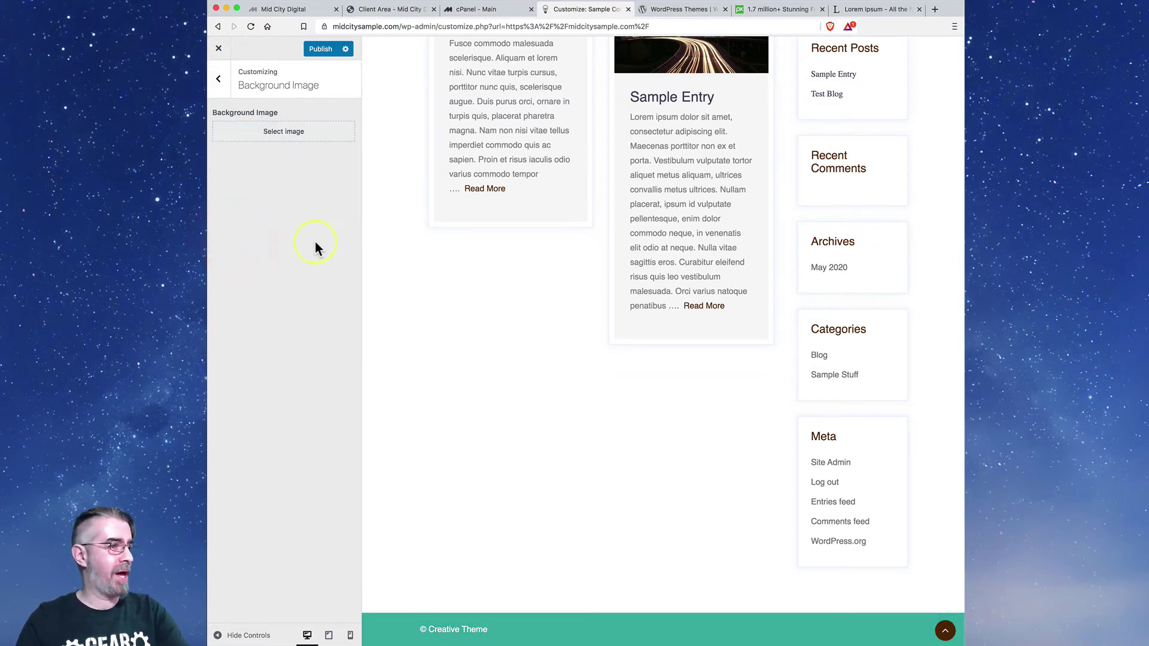
left_click(218, 78)
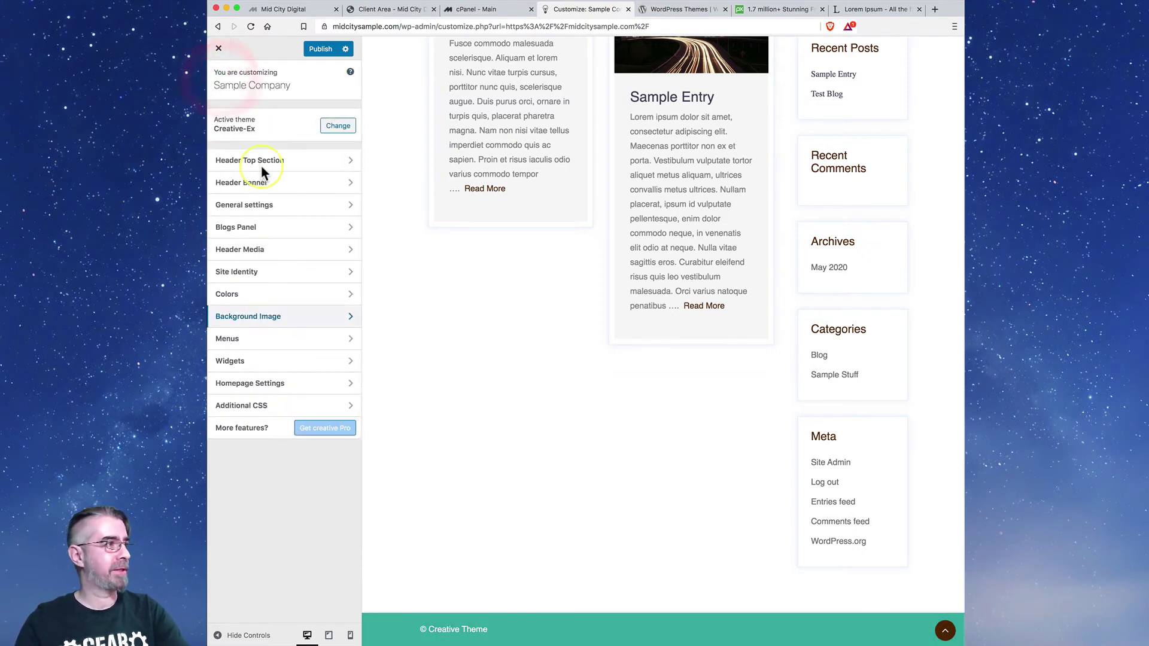
- Review the Homepage Settings display options and the Additional CSS editor
left_click(347, 383)
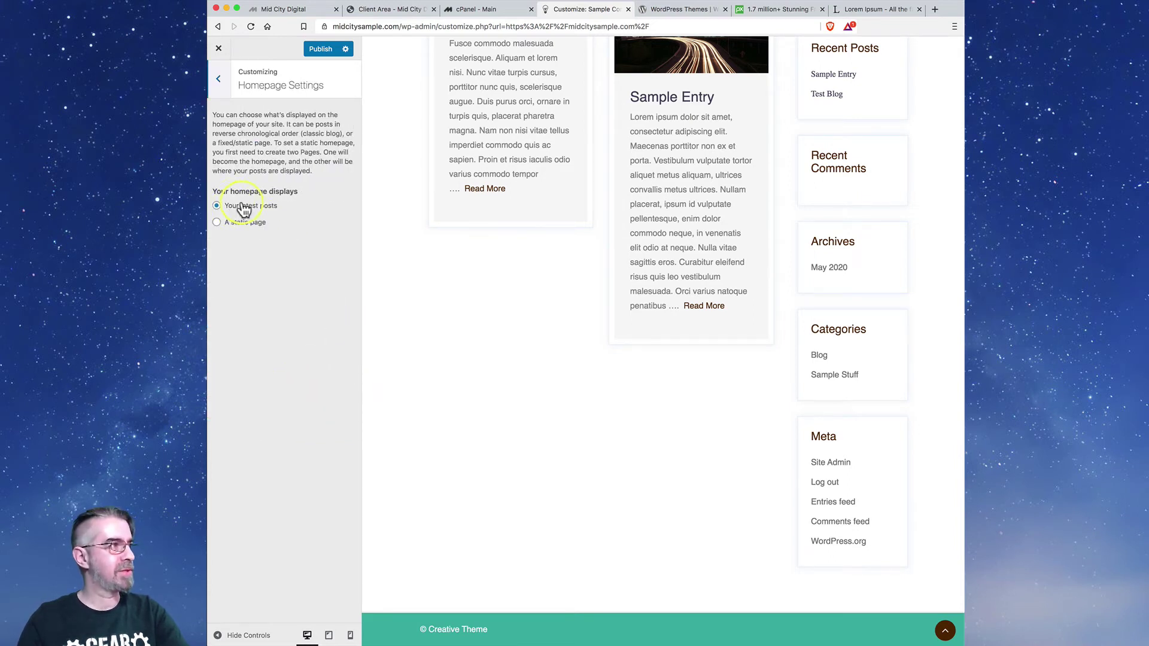
left_click(219, 80)
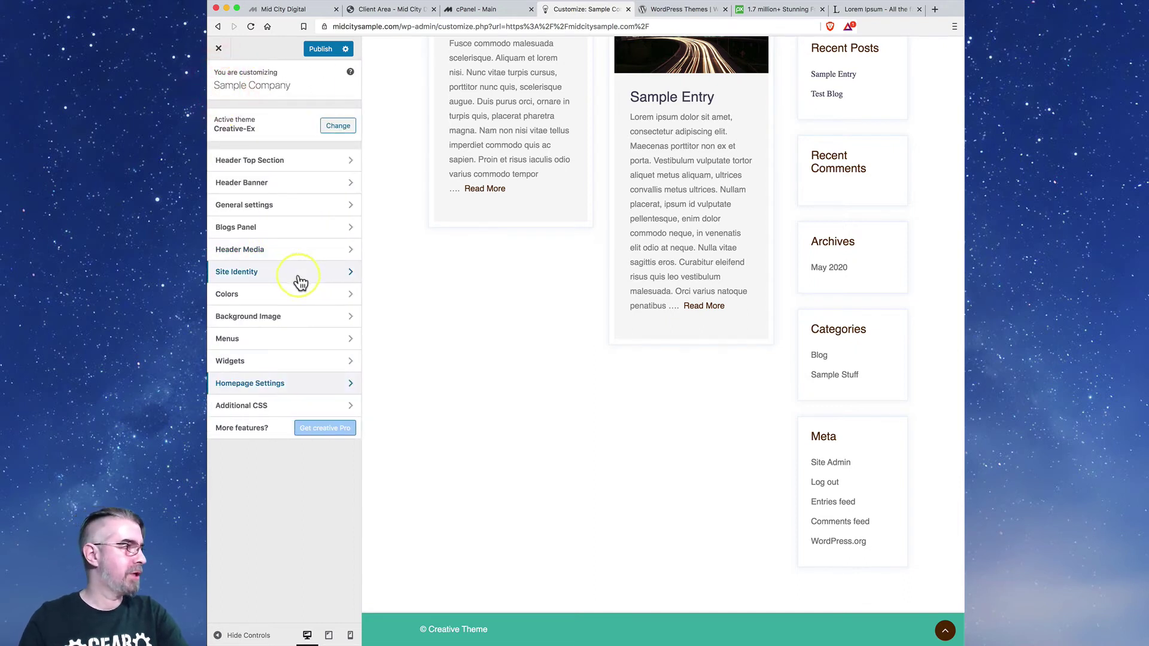
left_click(351, 405)
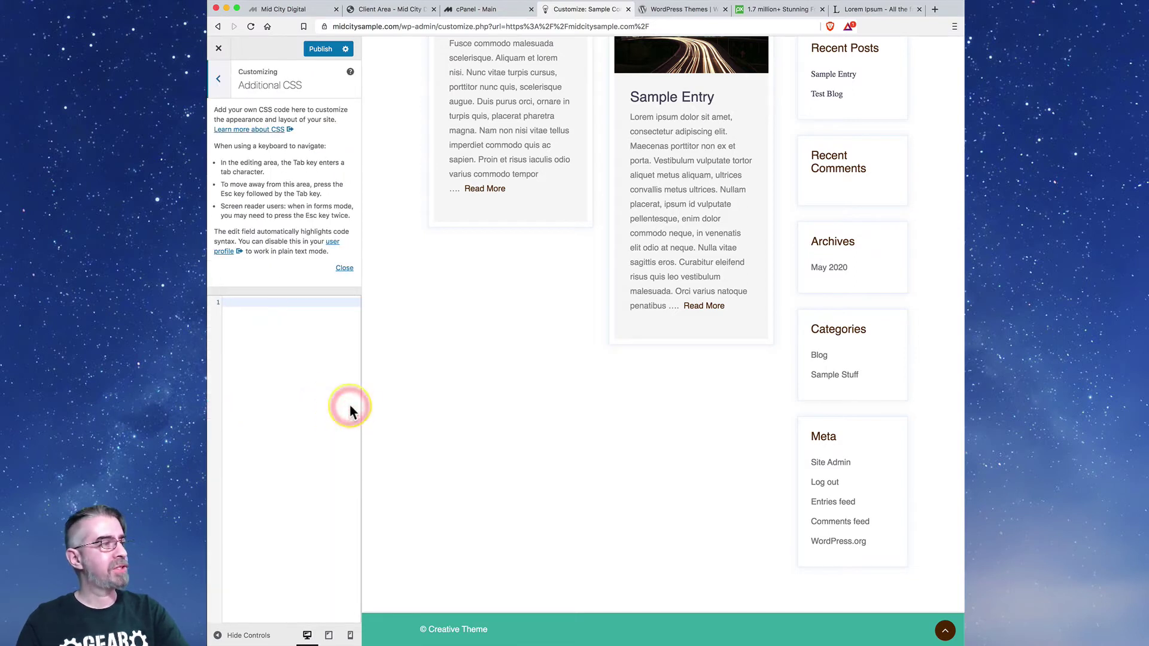
left_click(268, 339)
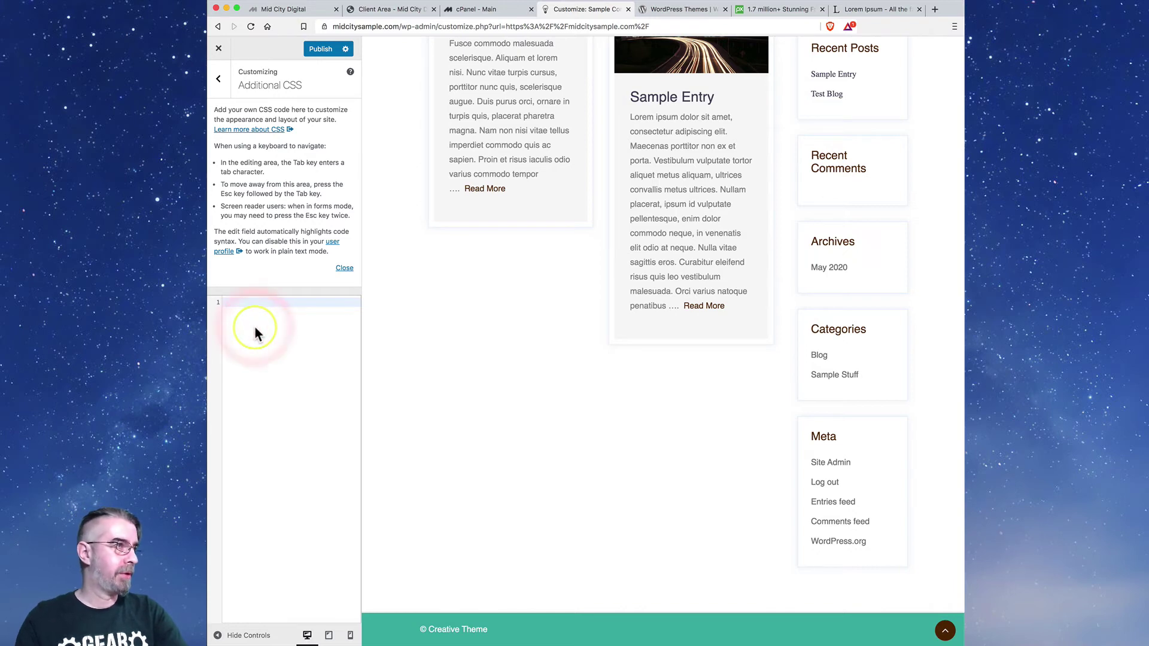
scroll(551, 390, "up", 10)
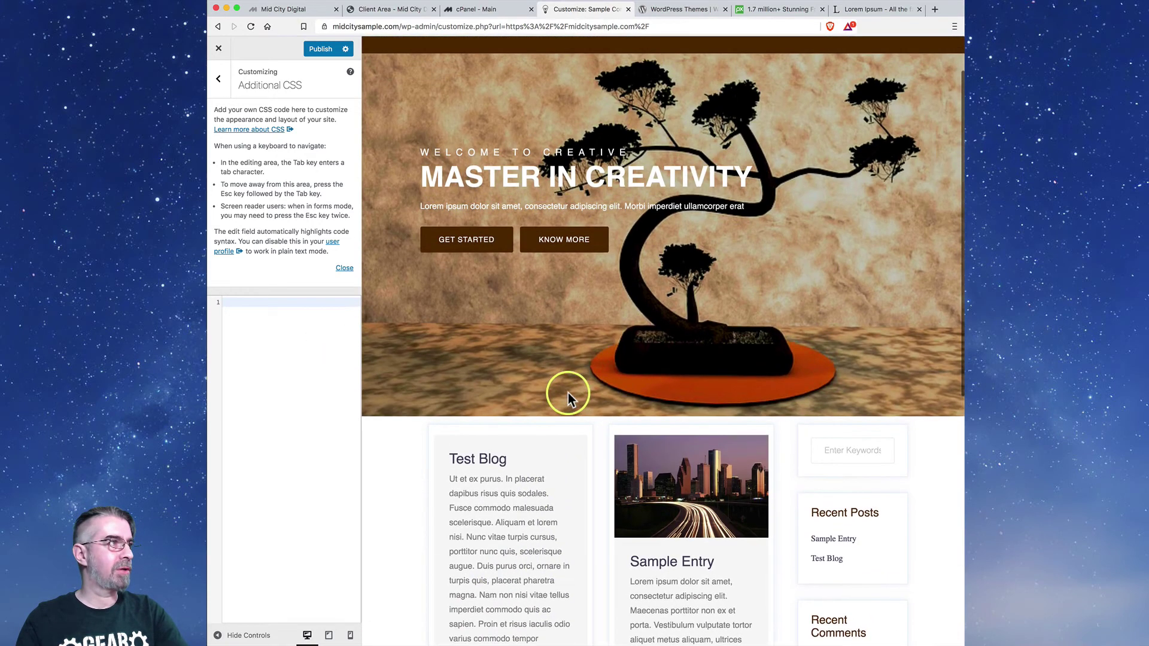
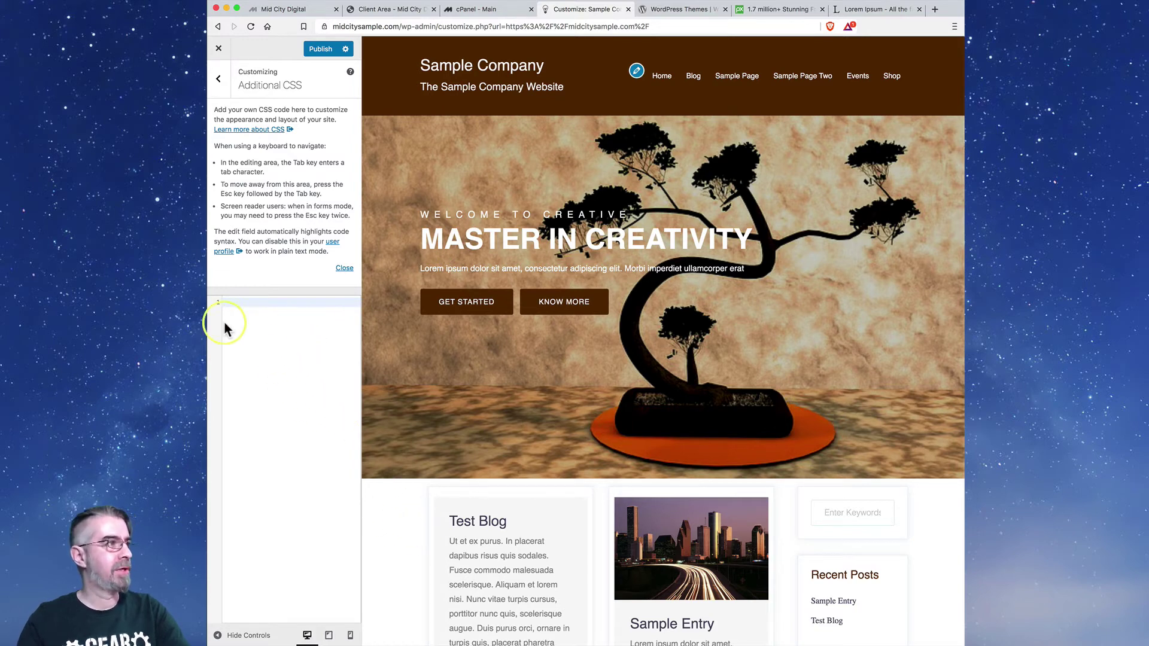
- Review the Main page padding options in the General settings
left_click(219, 80)
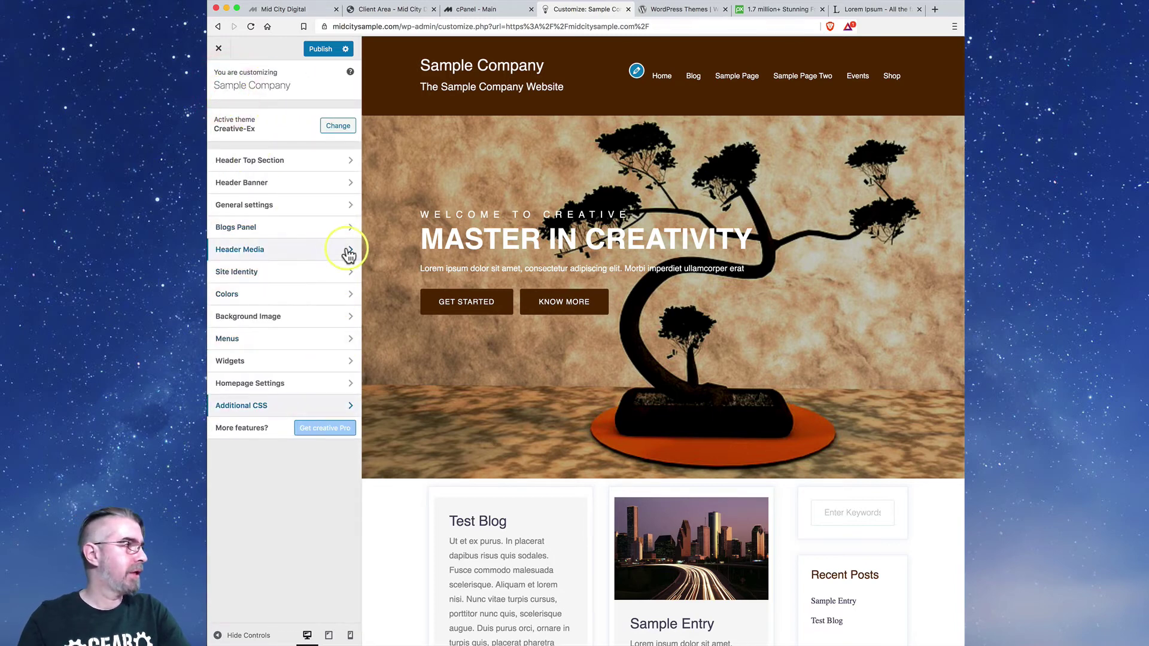
left_click(349, 206)
left_click(342, 117)
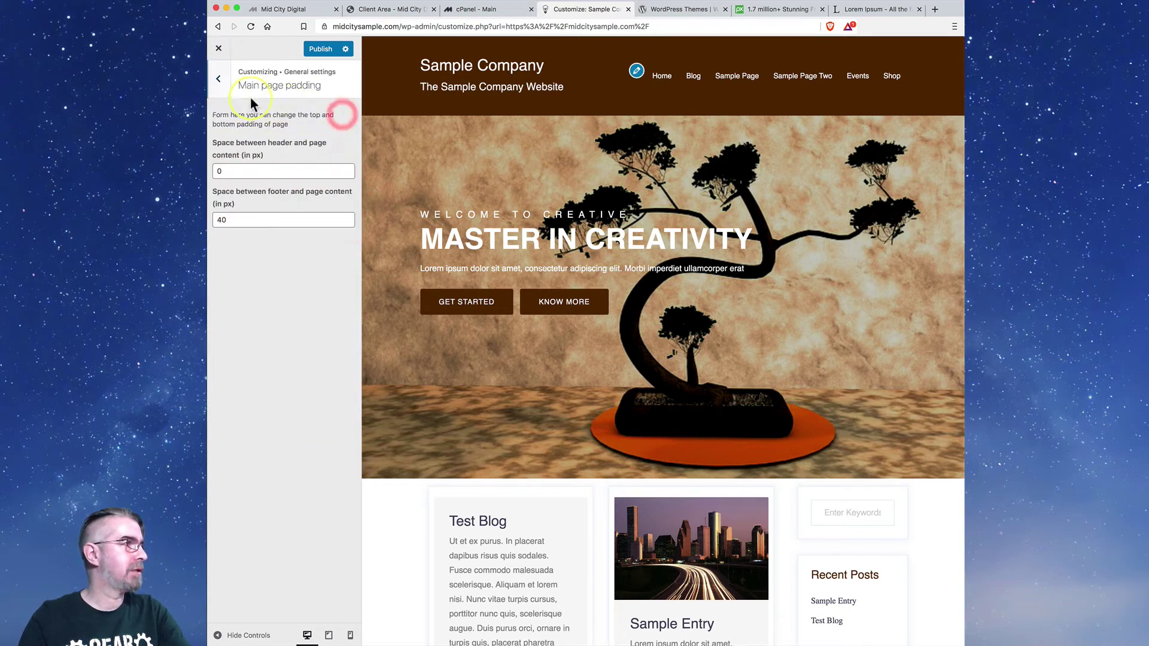
left_click(219, 82)
left_click(219, 82)
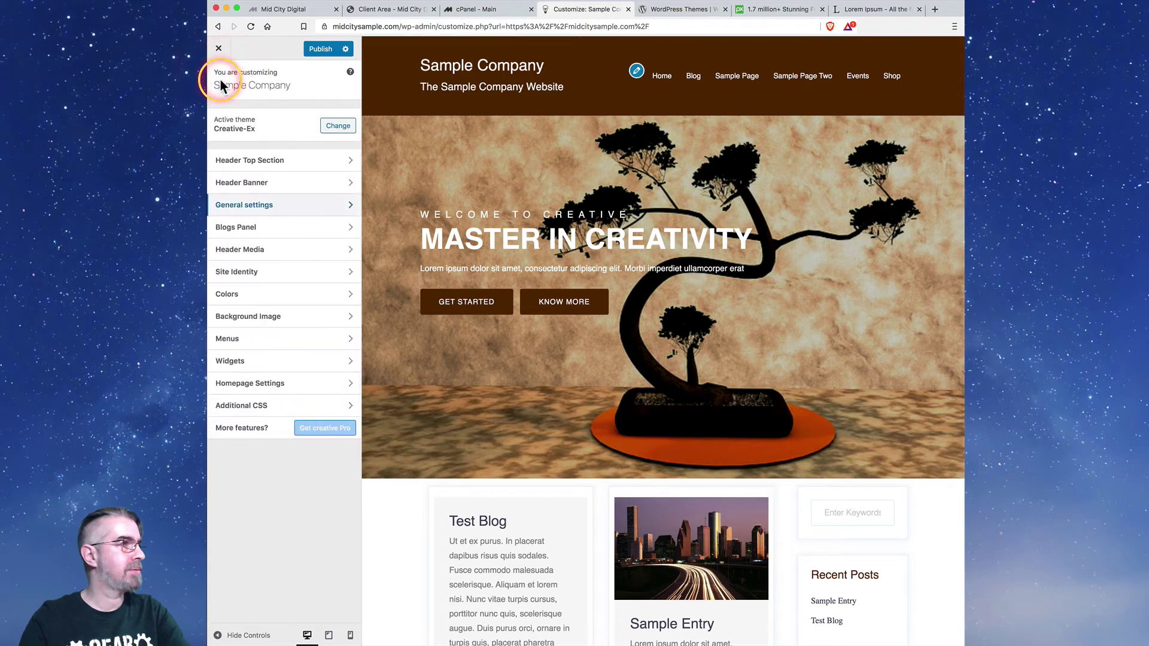
- Replace the header banner's background image with the road photo california-210913_1920.jpg and publish the change
left_click(348, 183)
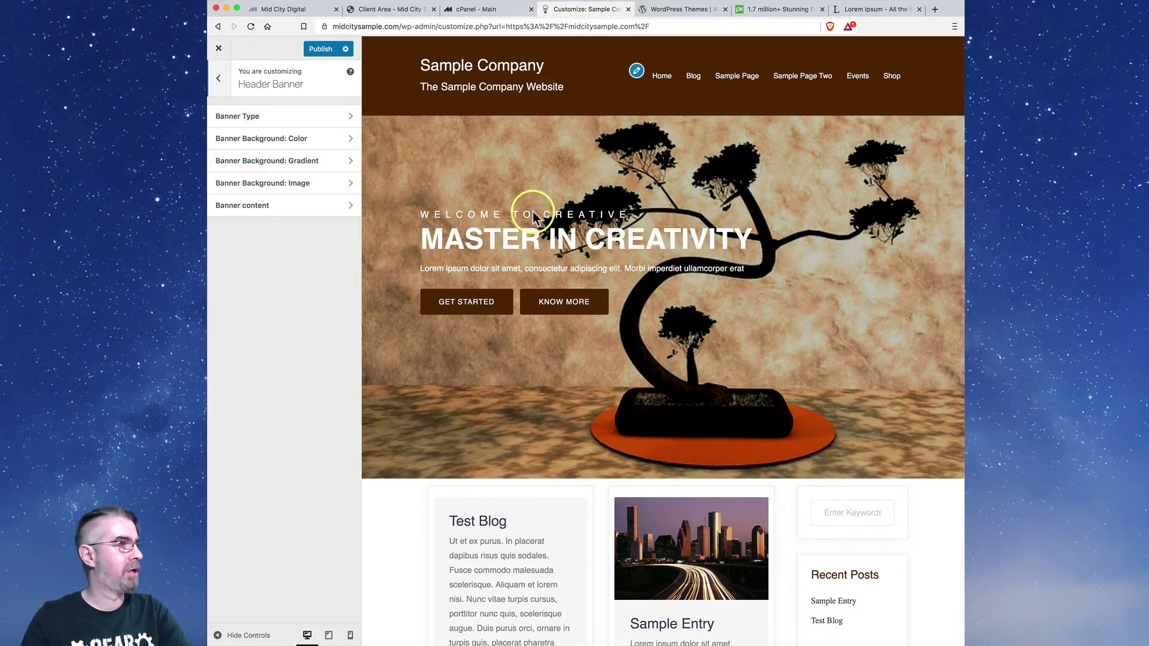
left_click(349, 143)
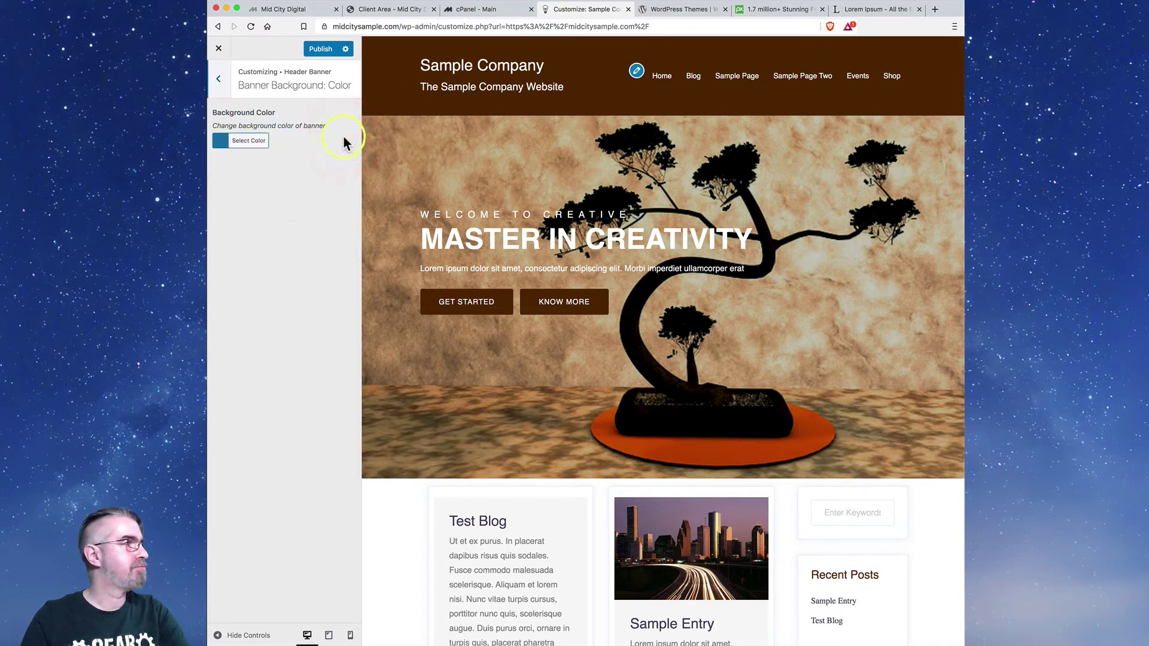
left_click(218, 79)
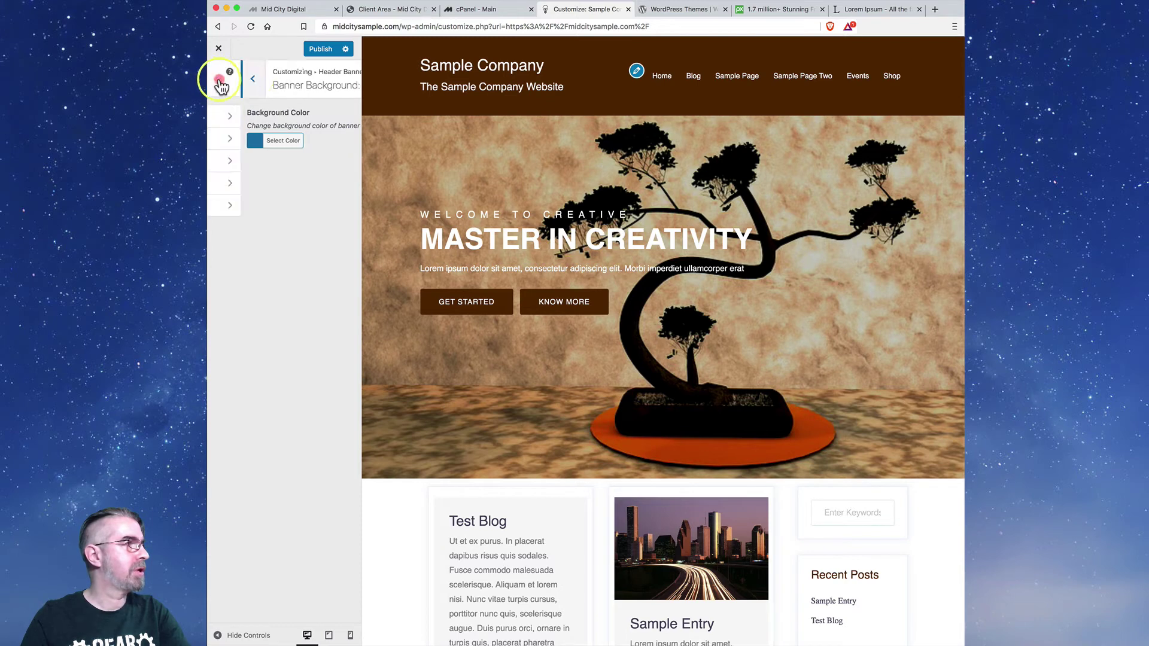
left_click(340, 185)
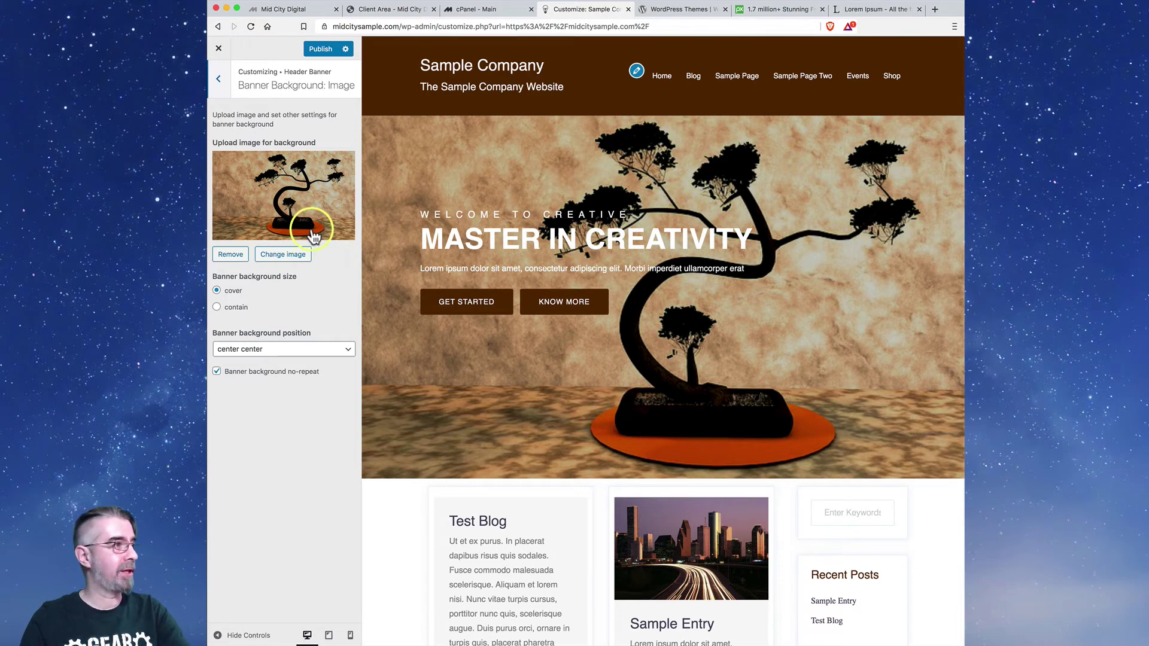
left_click(295, 256)
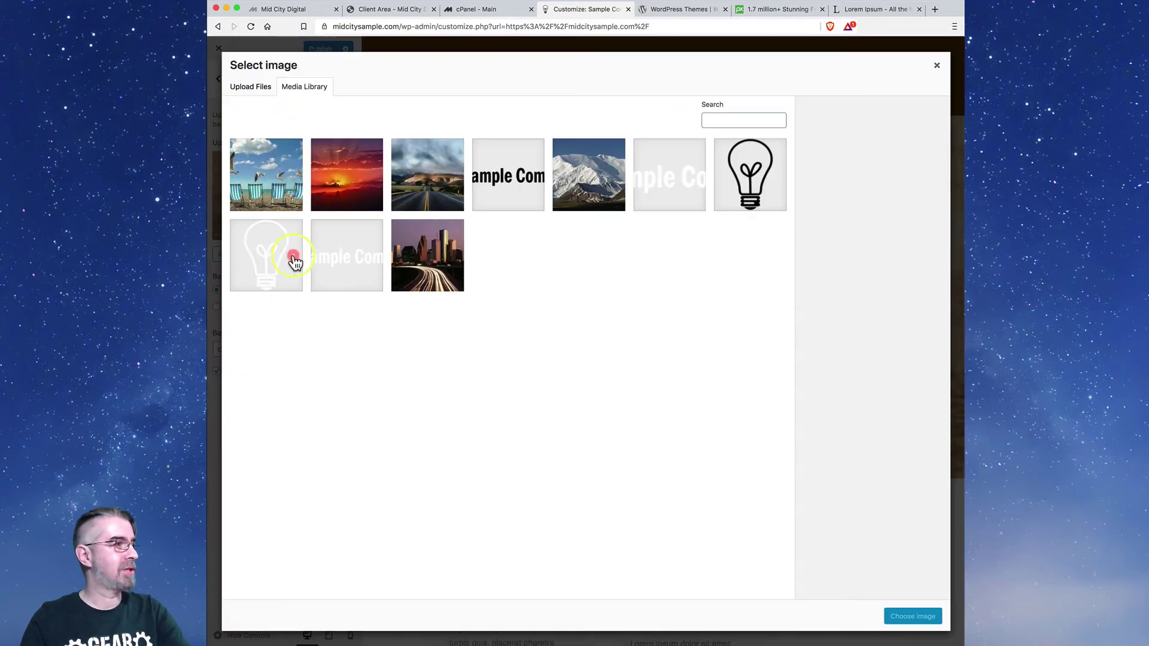
left_click(423, 202)
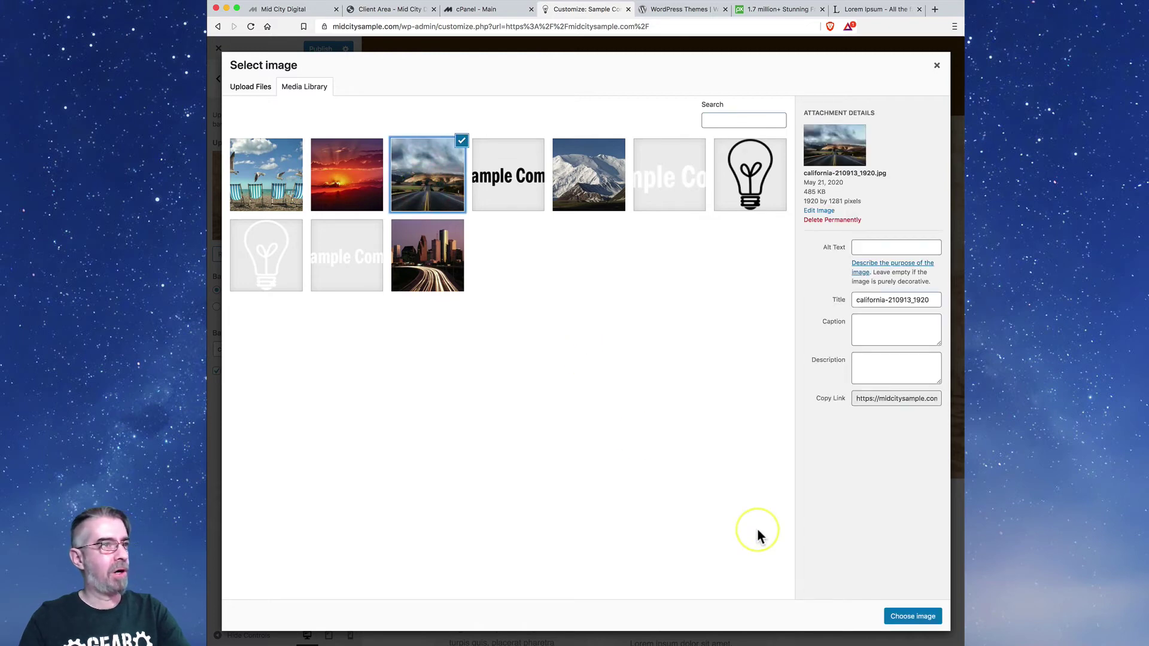
left_click(911, 620)
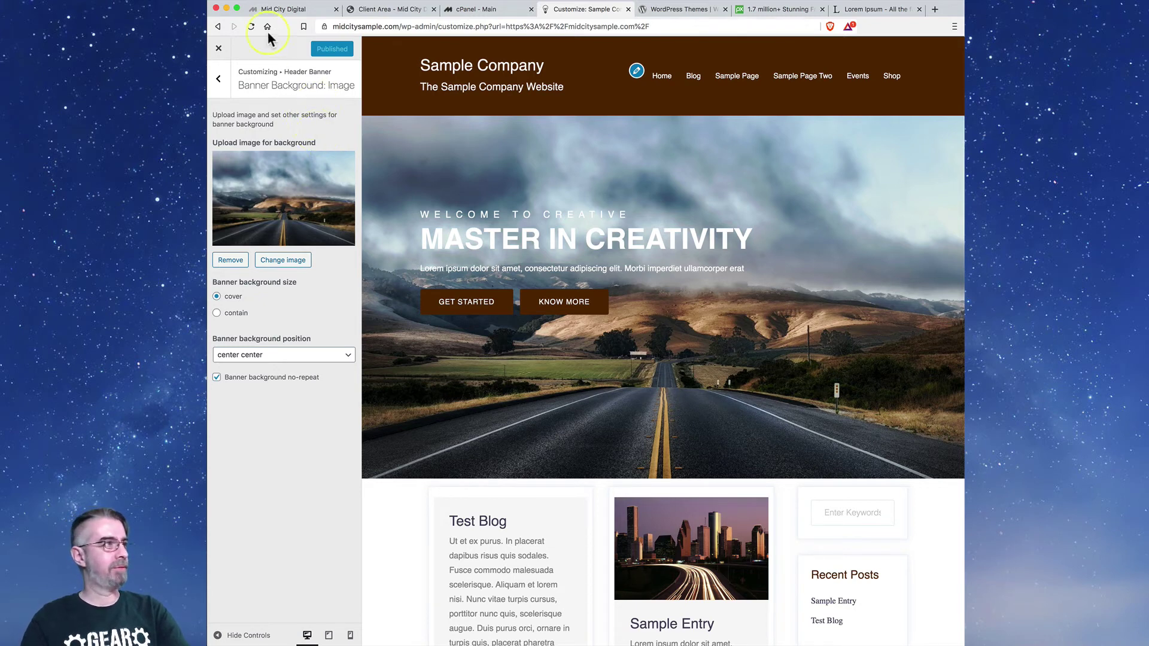
- Review the Banner content fields for the titles, paragraph, button texts and button URLs
left_click(218, 79)
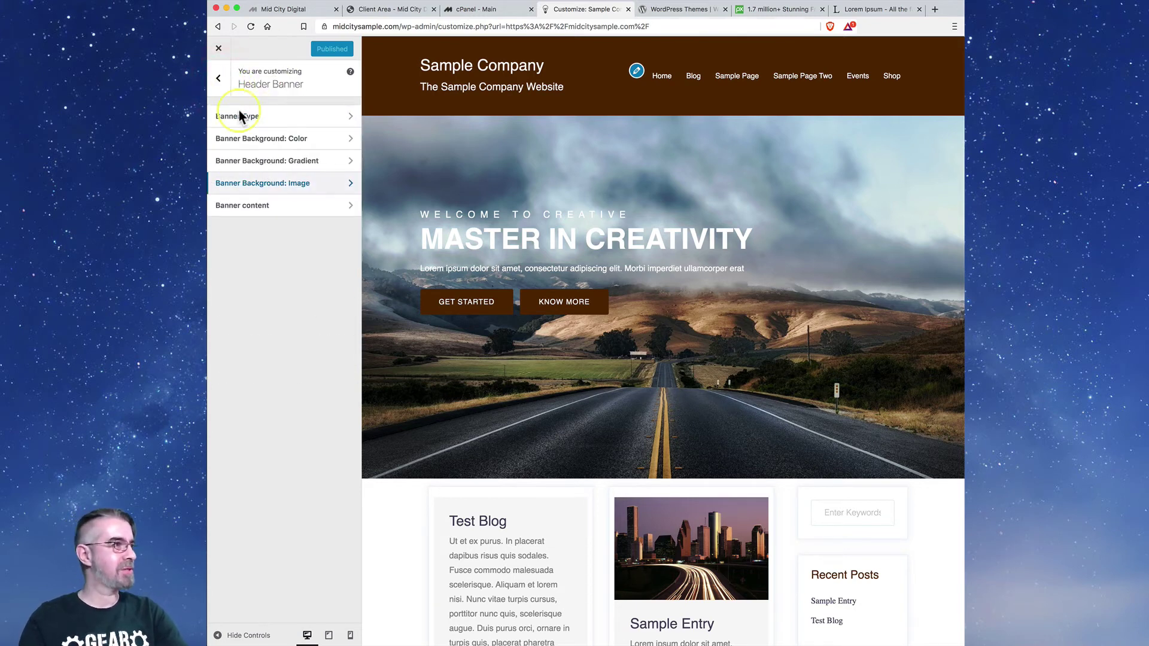
left_click(349, 206)
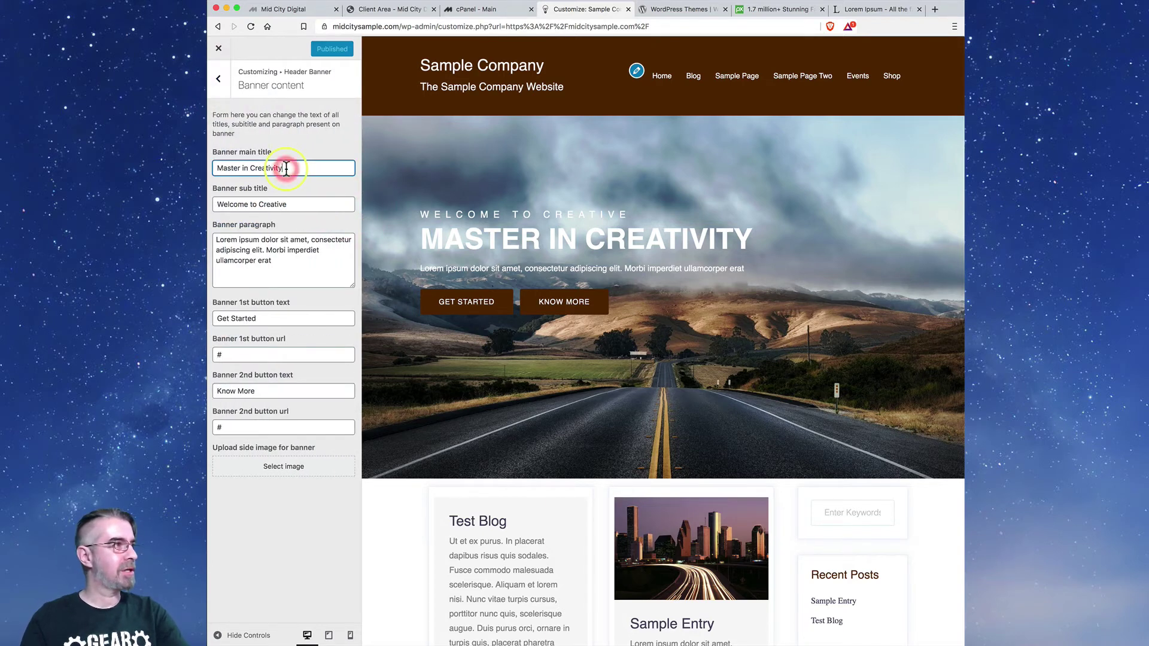
left_click(219, 79)
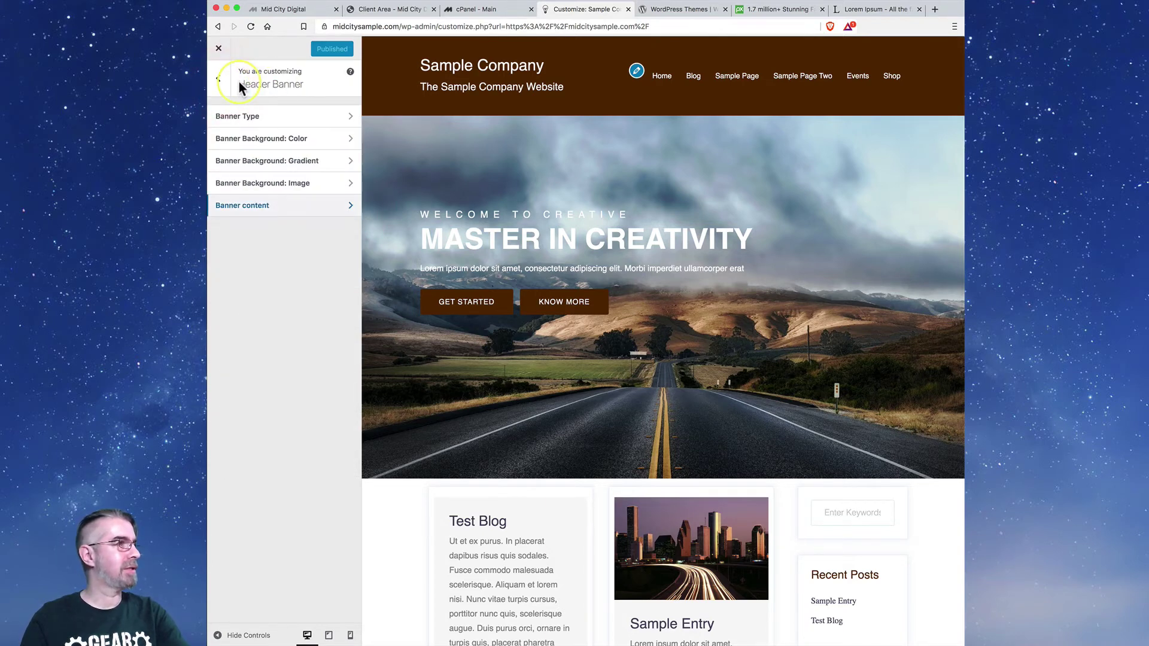
left_click(327, 215)
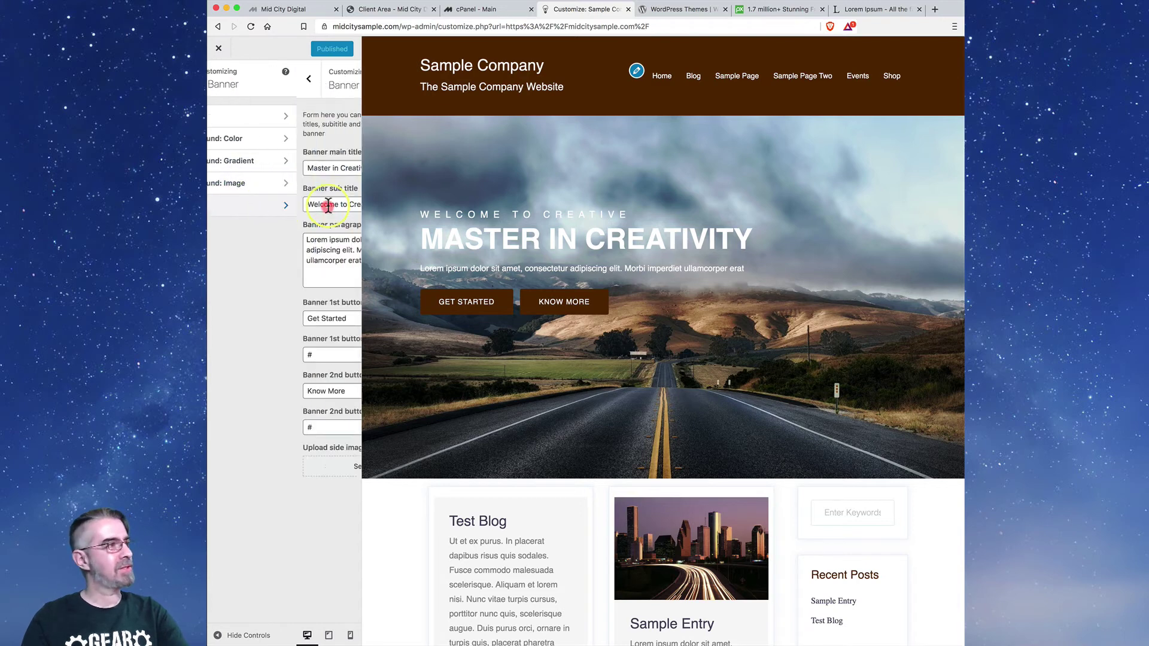
left_click(243, 322)
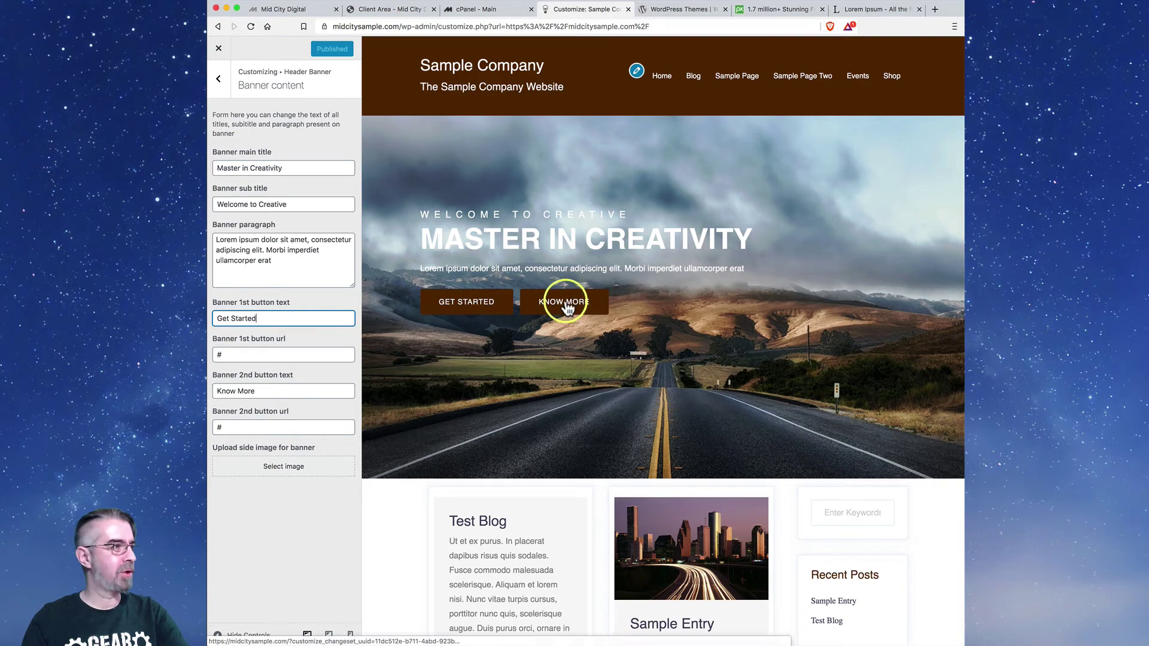
left_click(236, 355)
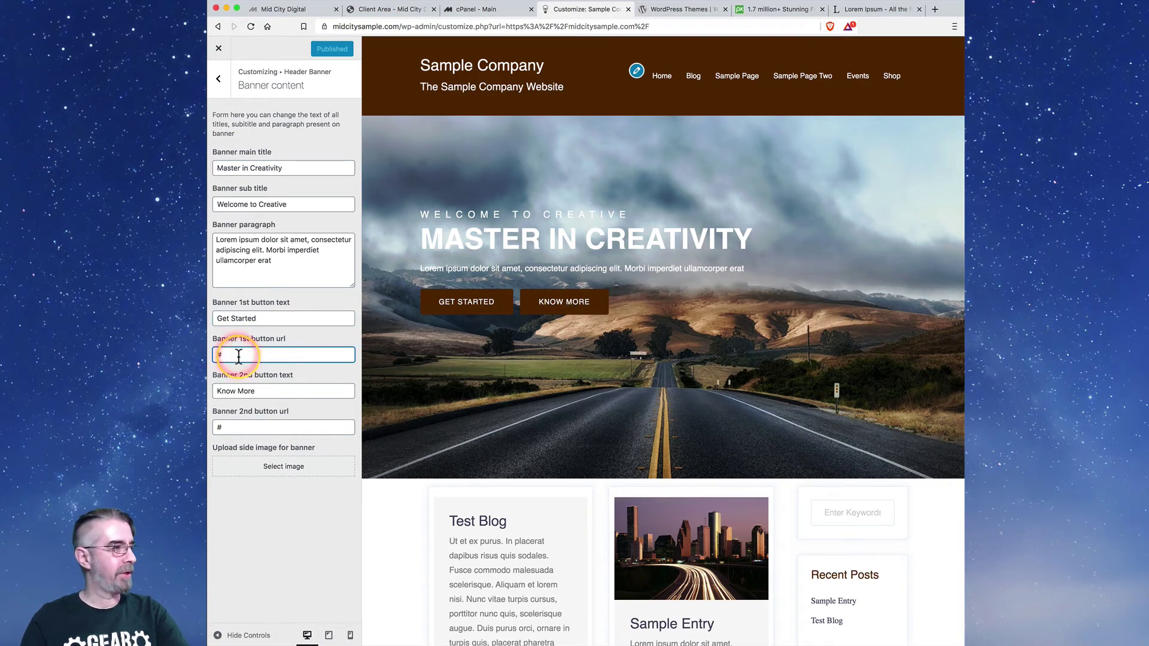
left_click_drag(236, 355, 207, 357)
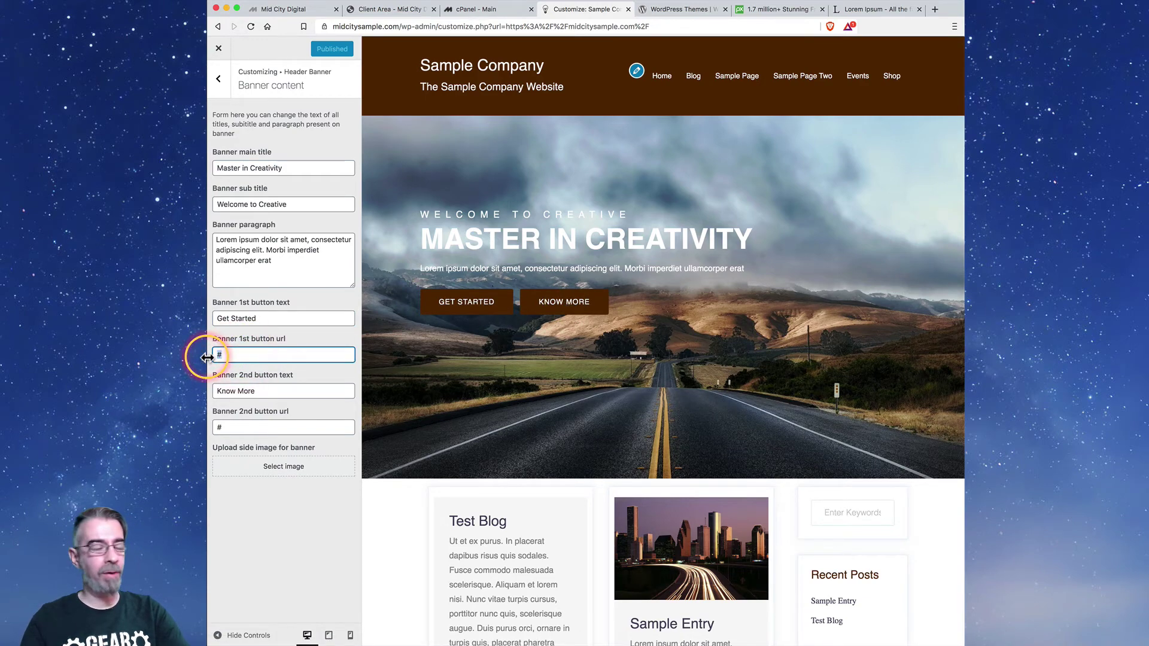
left_click(235, 428)
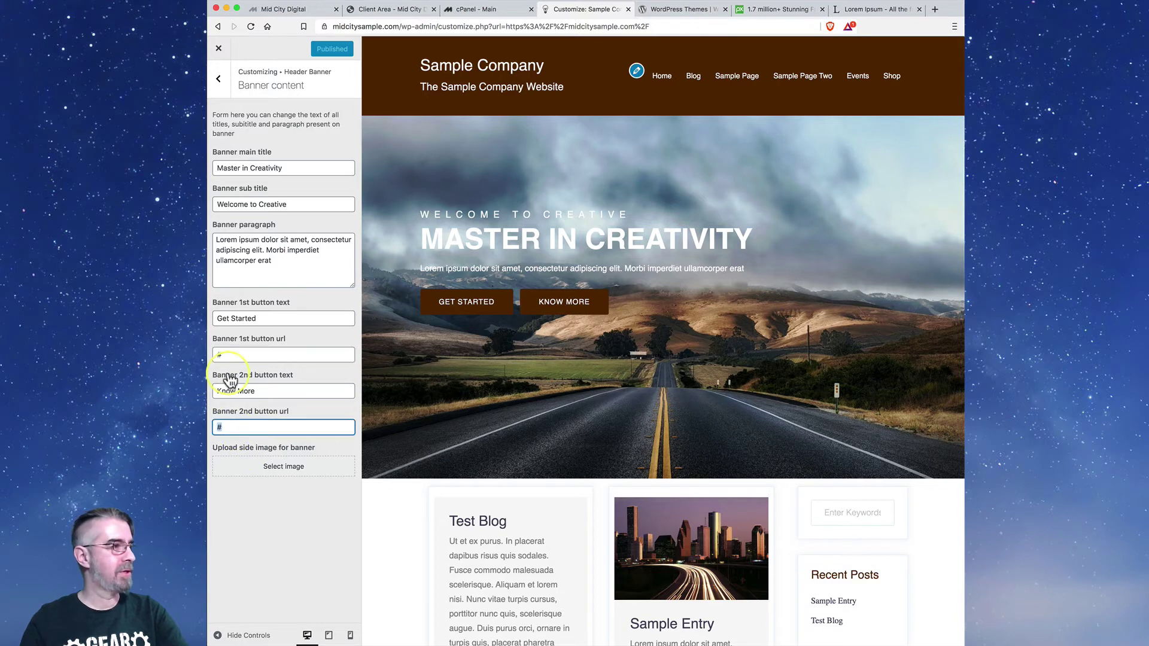
- Change the banner's second button text to "Whatever" and publish the change
key("shift+Tab")
left_click_drag(261, 390, 217, 392)
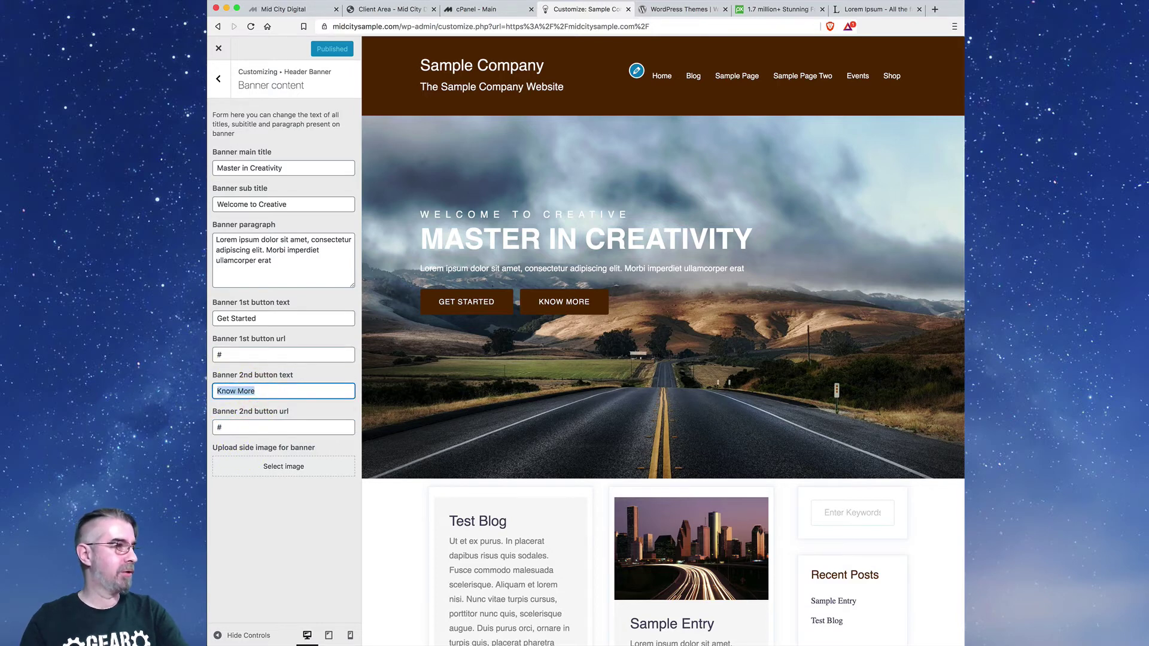
type("Whateve")
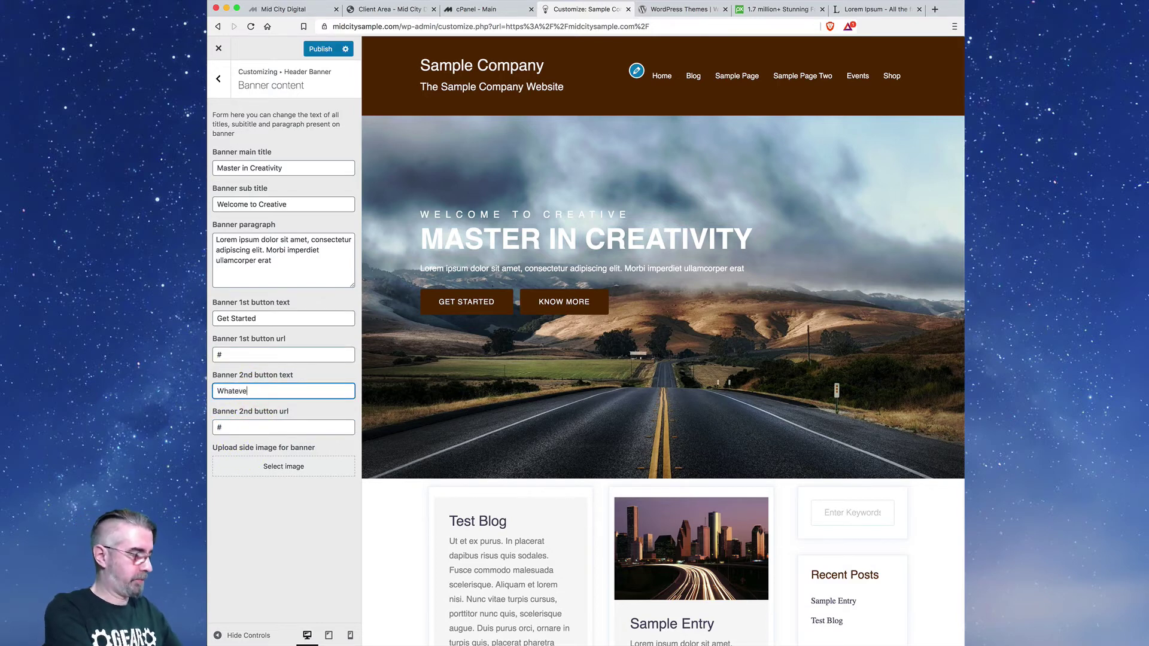
type("r")
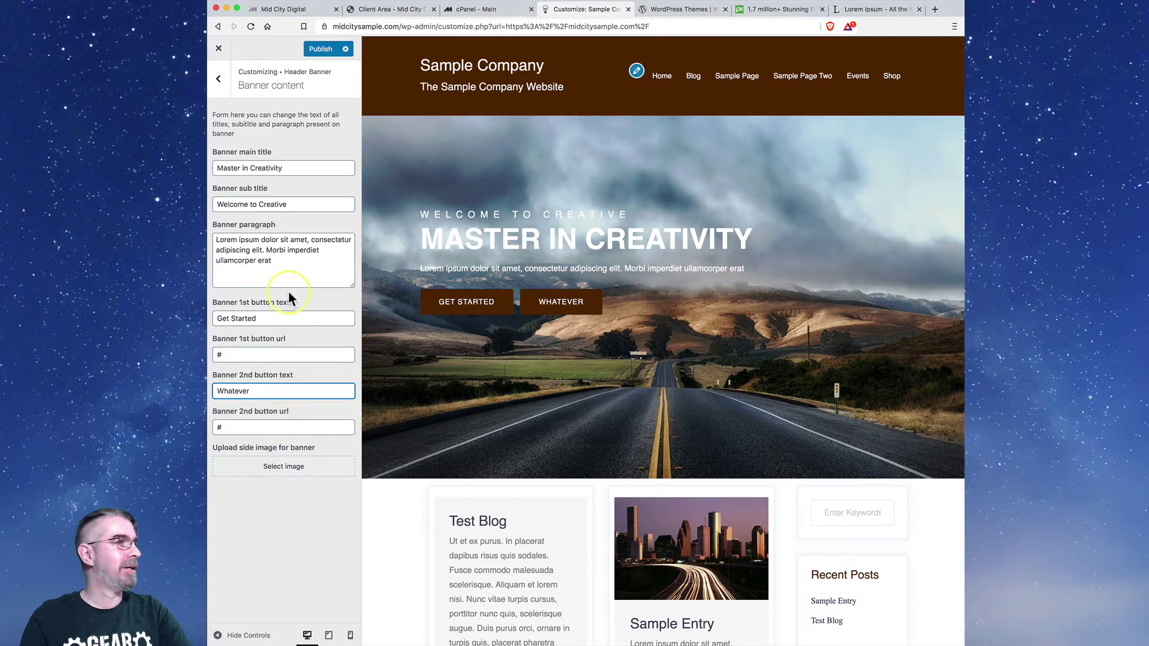
left_click(329, 49)
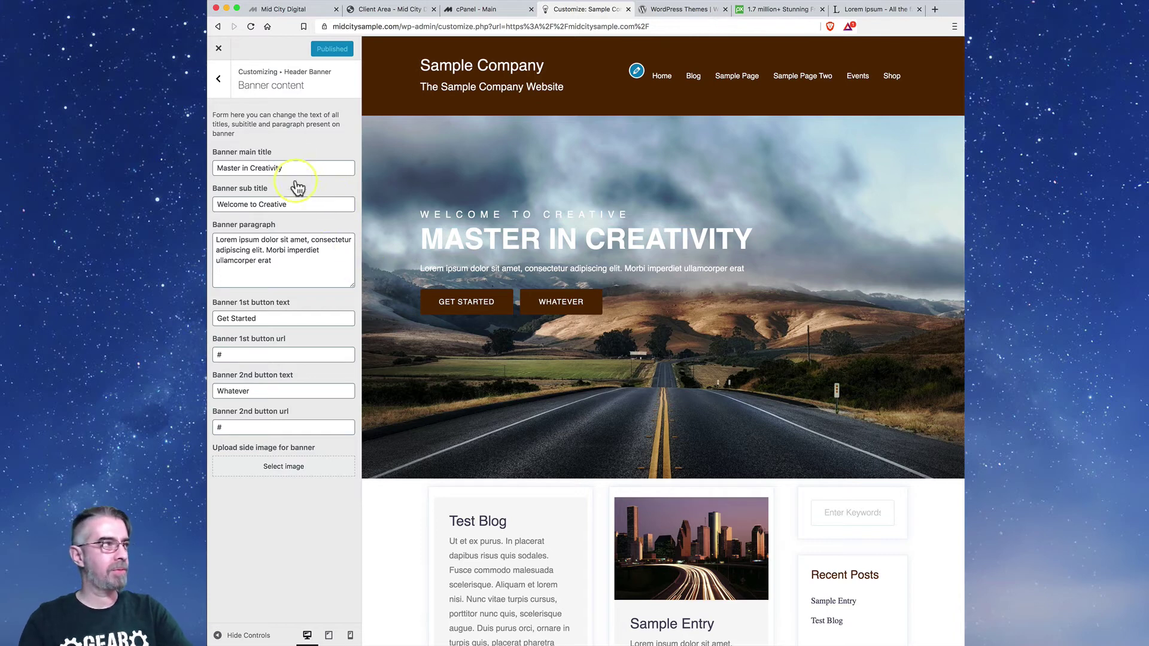
- Set the header banner's background color to the dark green #273000 and publish the change
left_click(216, 80)
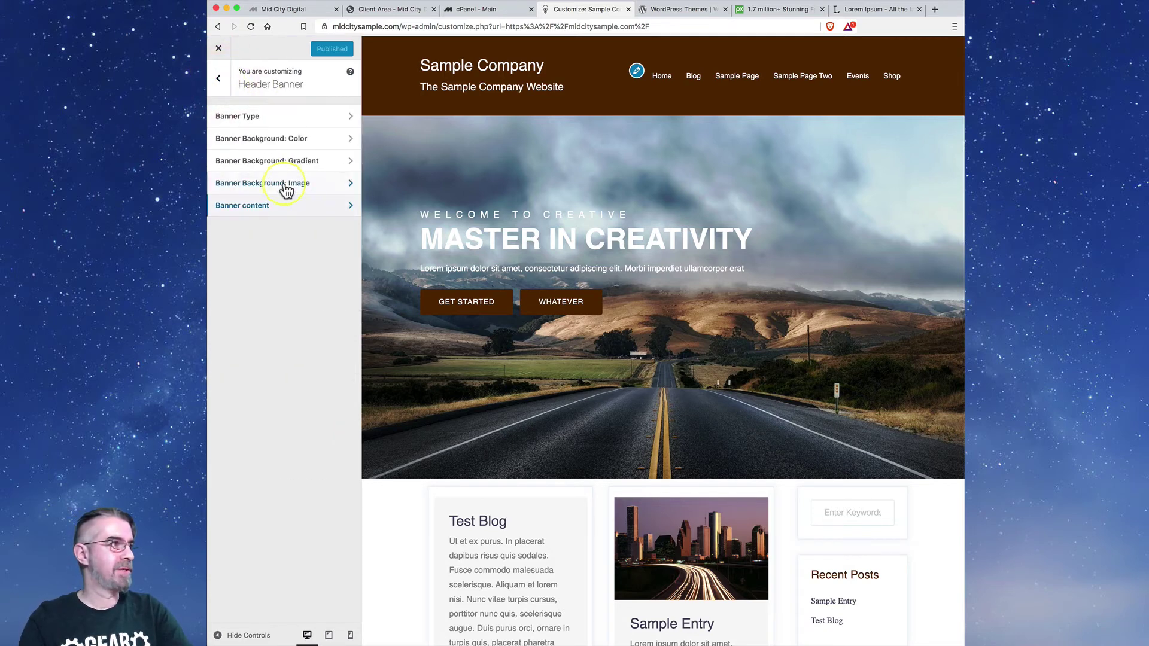
left_click(353, 142)
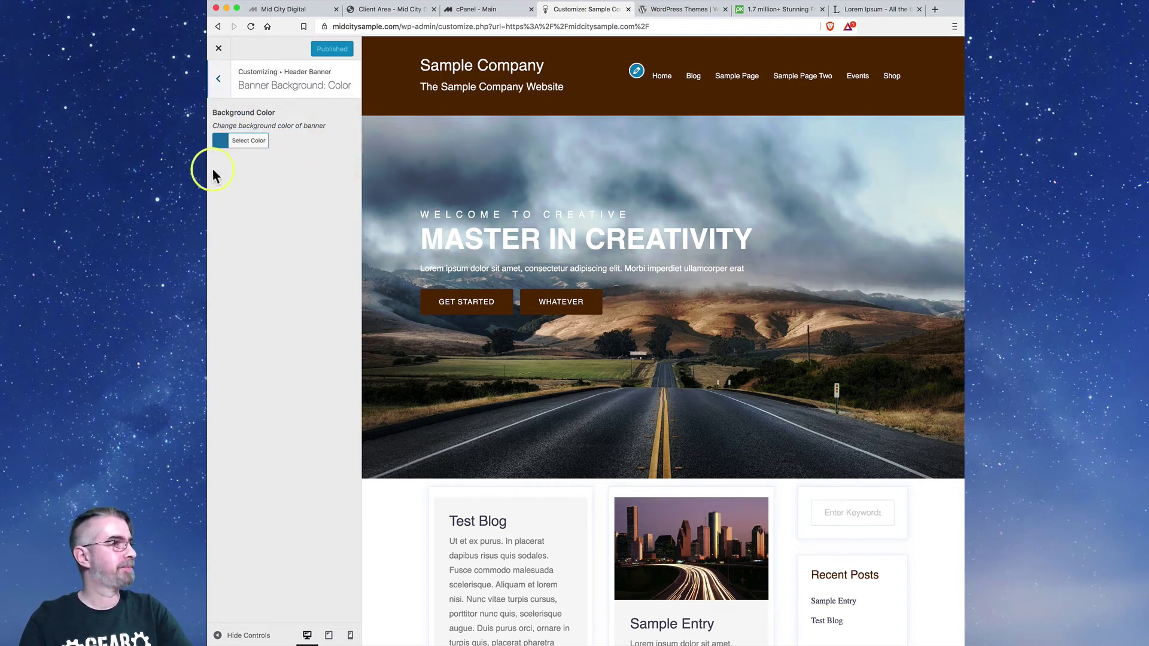
left_click(217, 142)
left_click(274, 183)
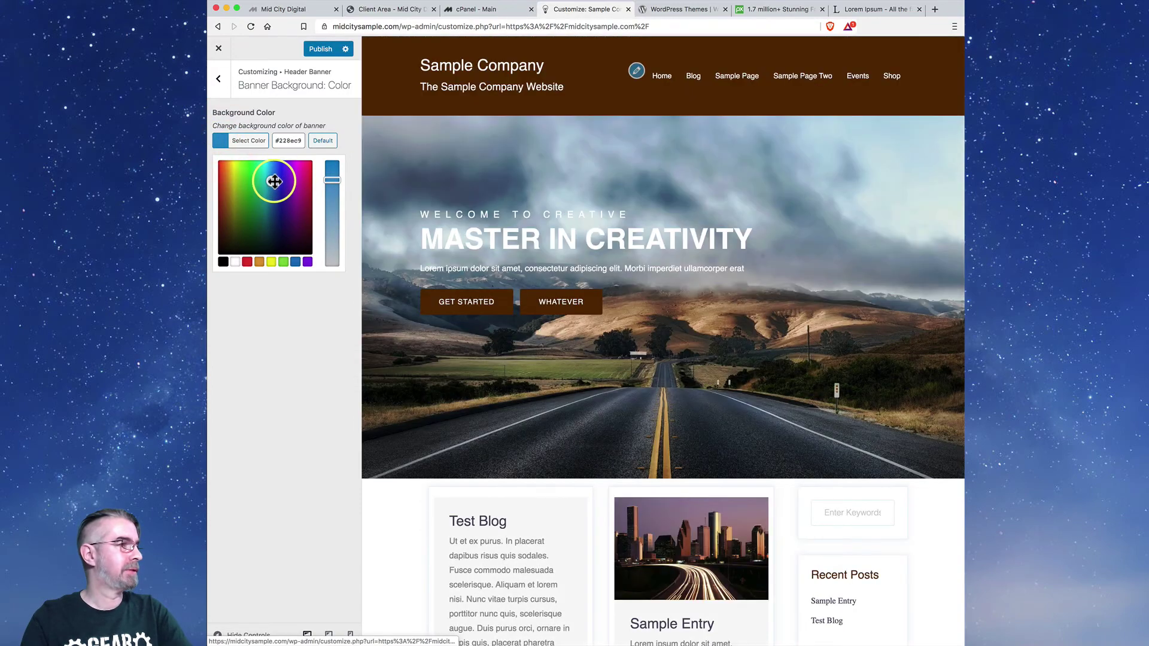
left_click(274, 175)
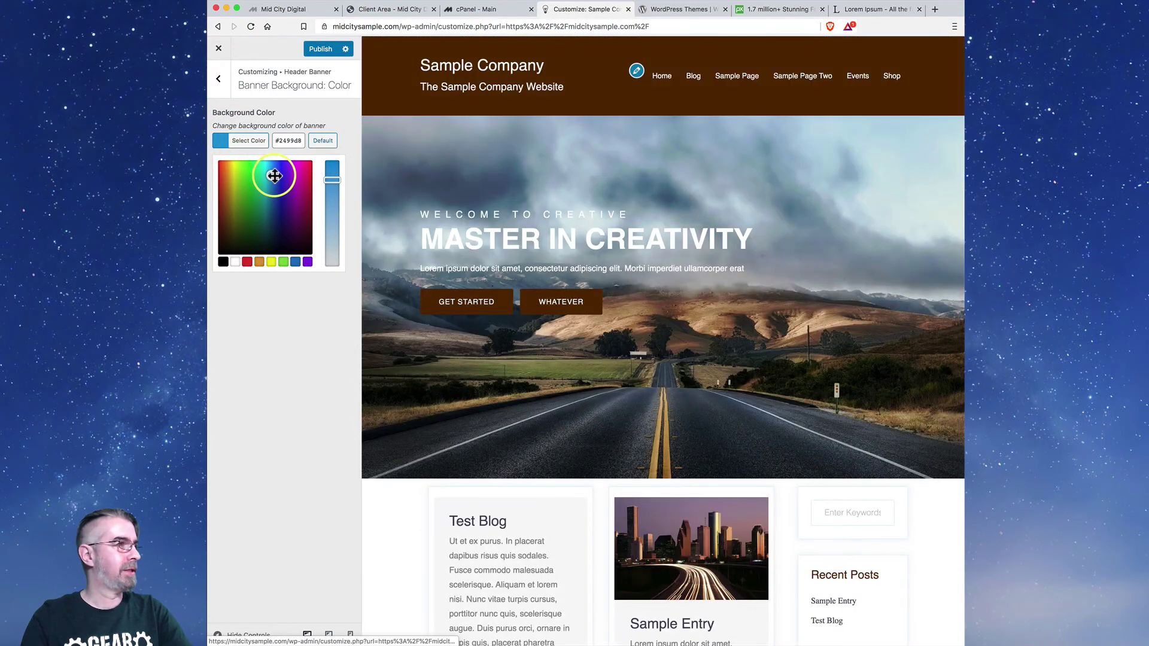
left_click_drag(274, 175, 240, 238)
scroll(462, 281, "down", 10)
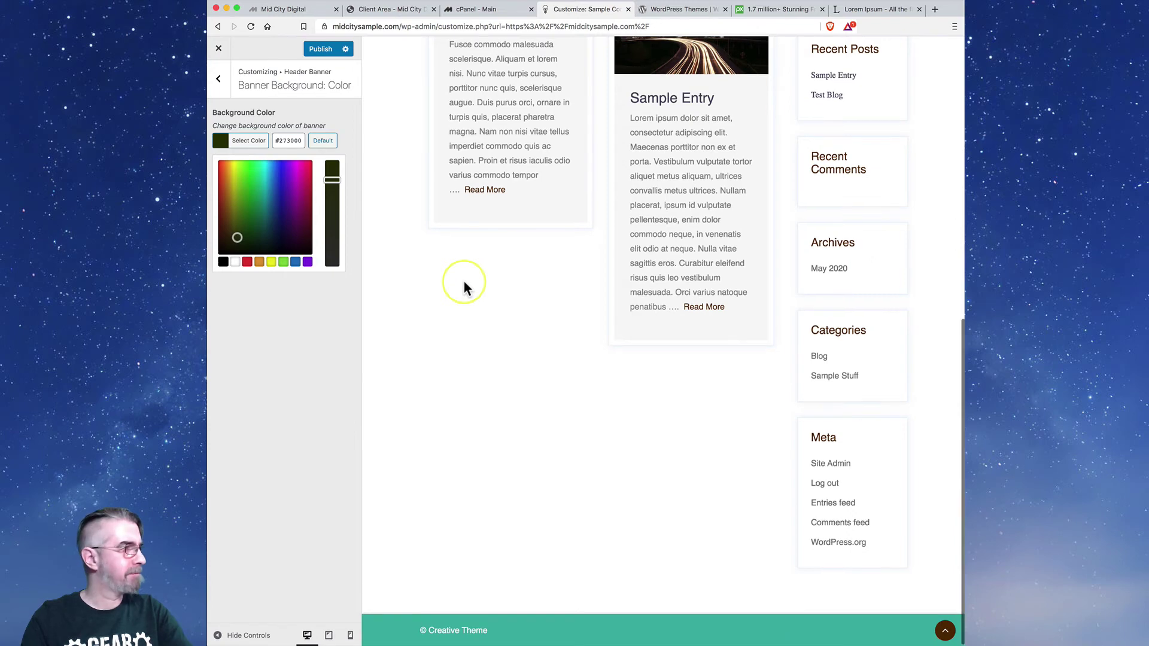
scroll(464, 281, "up", 10)
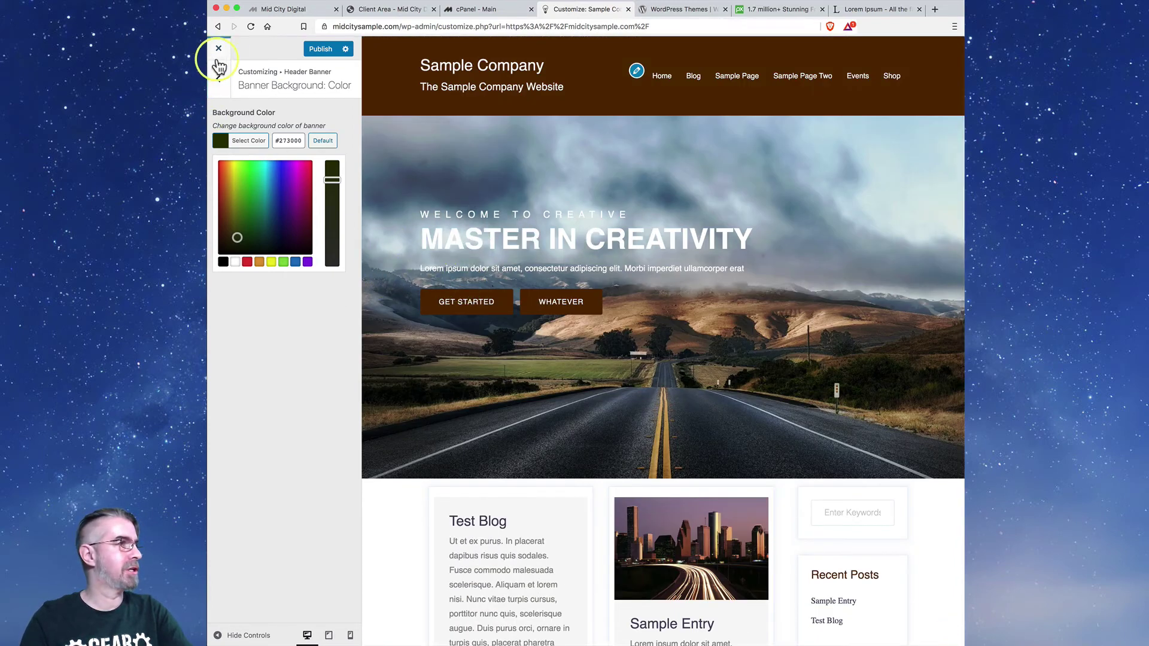
left_click(317, 54)
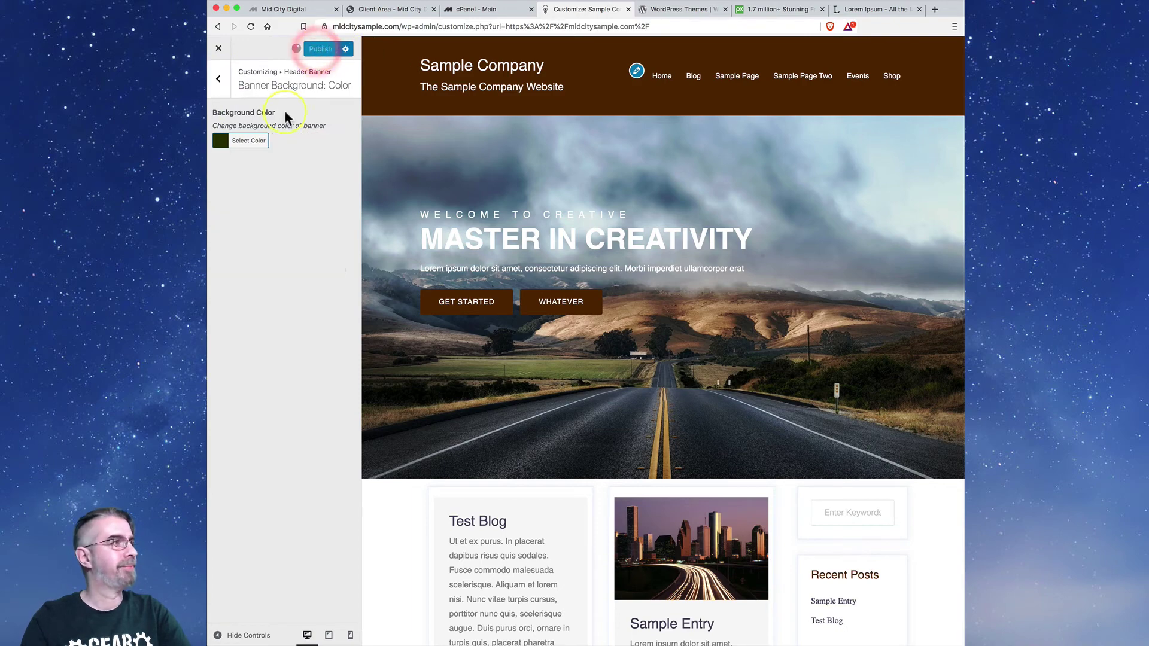
- Review the header banner's Banner Type options, and close the customizer to view the live site
left_click(220, 83)
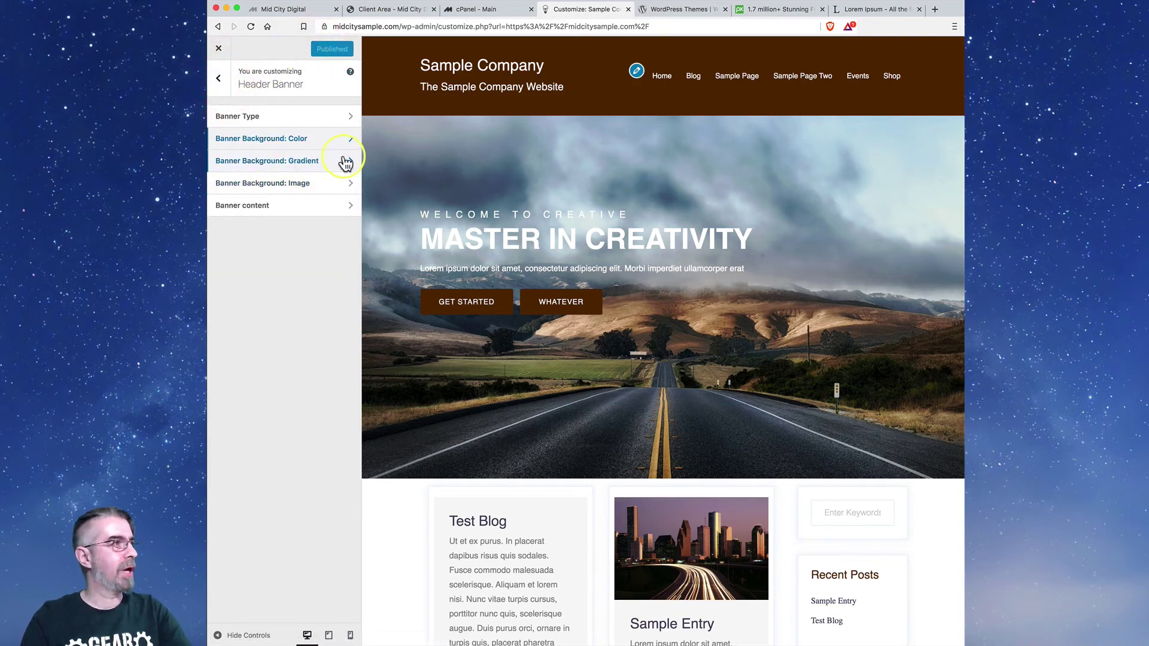
left_click(344, 116)
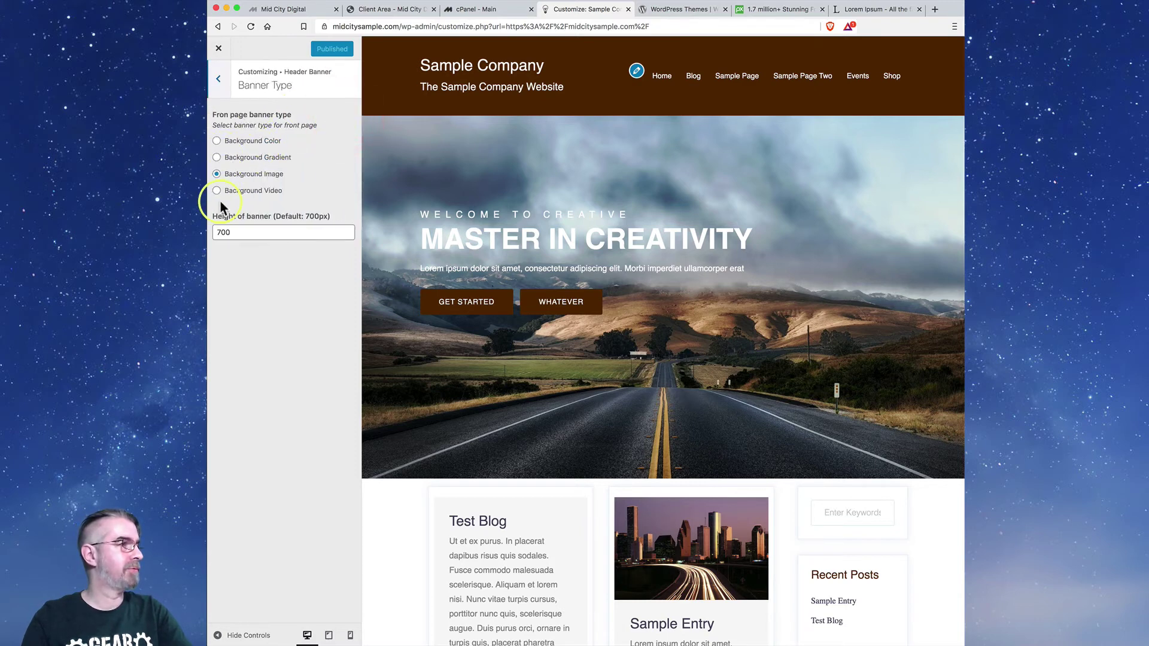
left_click(219, 80)
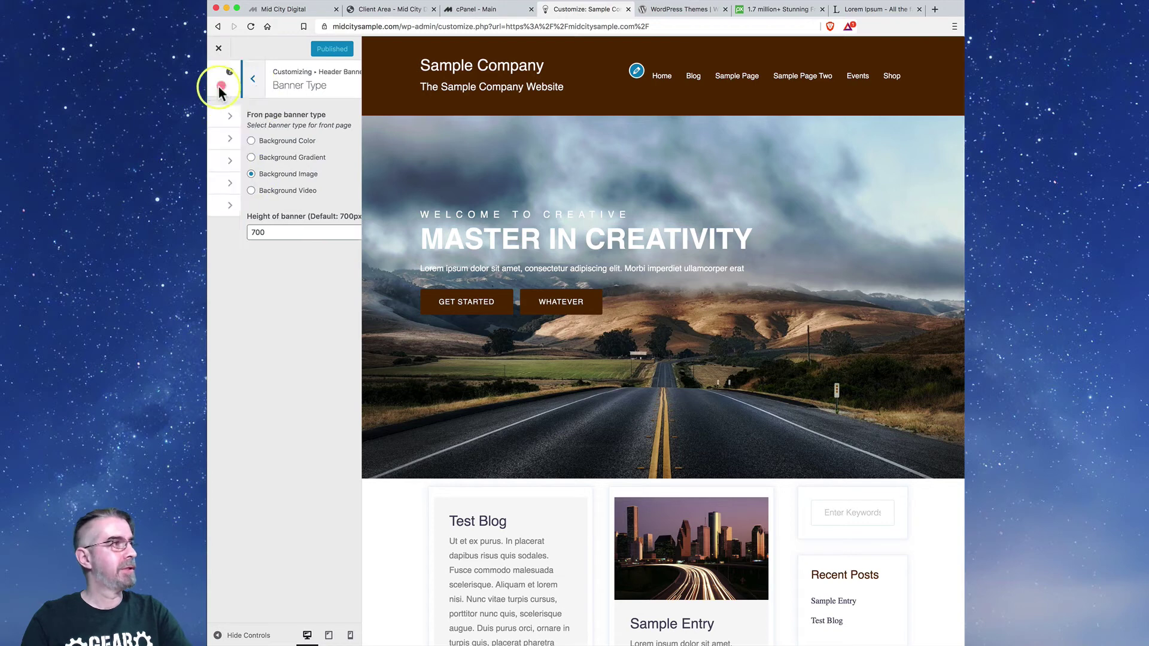
left_click(220, 80)
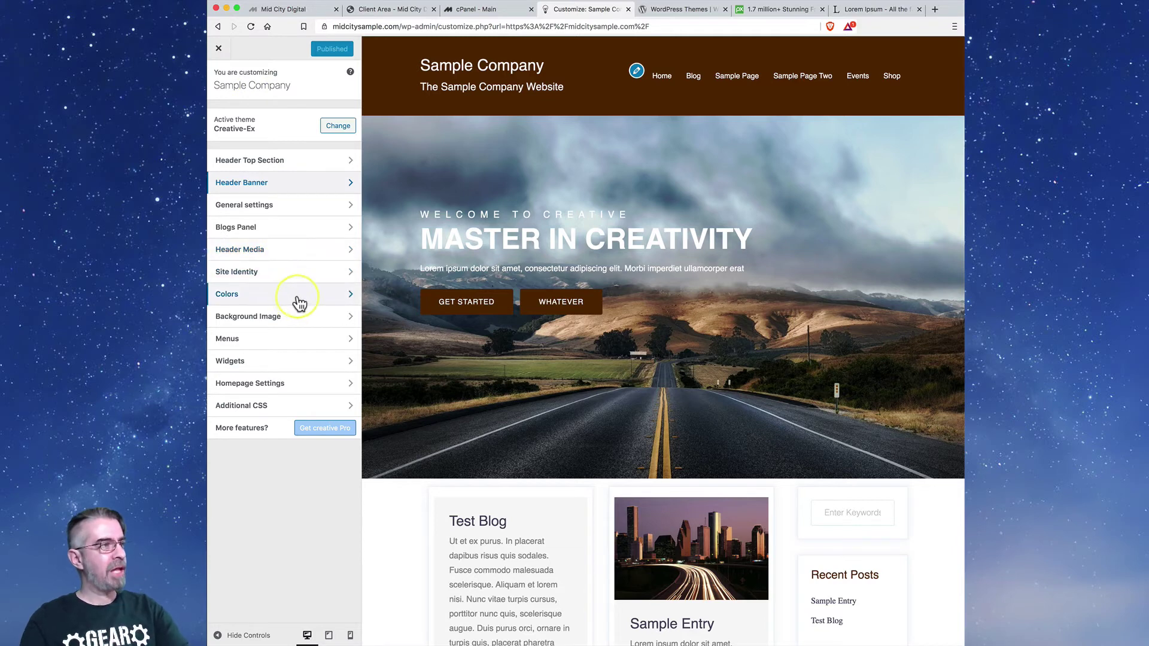
left_click(219, 49)
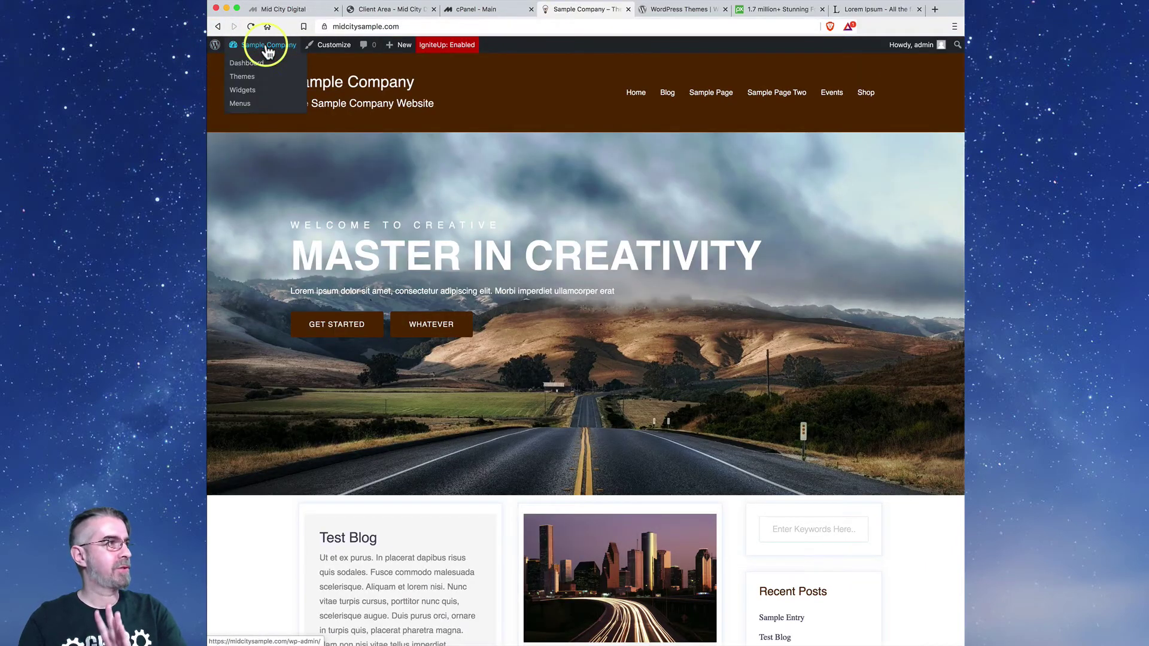
- Go to the site's theme management, start adding a new theme, and search the theme directory for Hestia
left_click(268, 48)
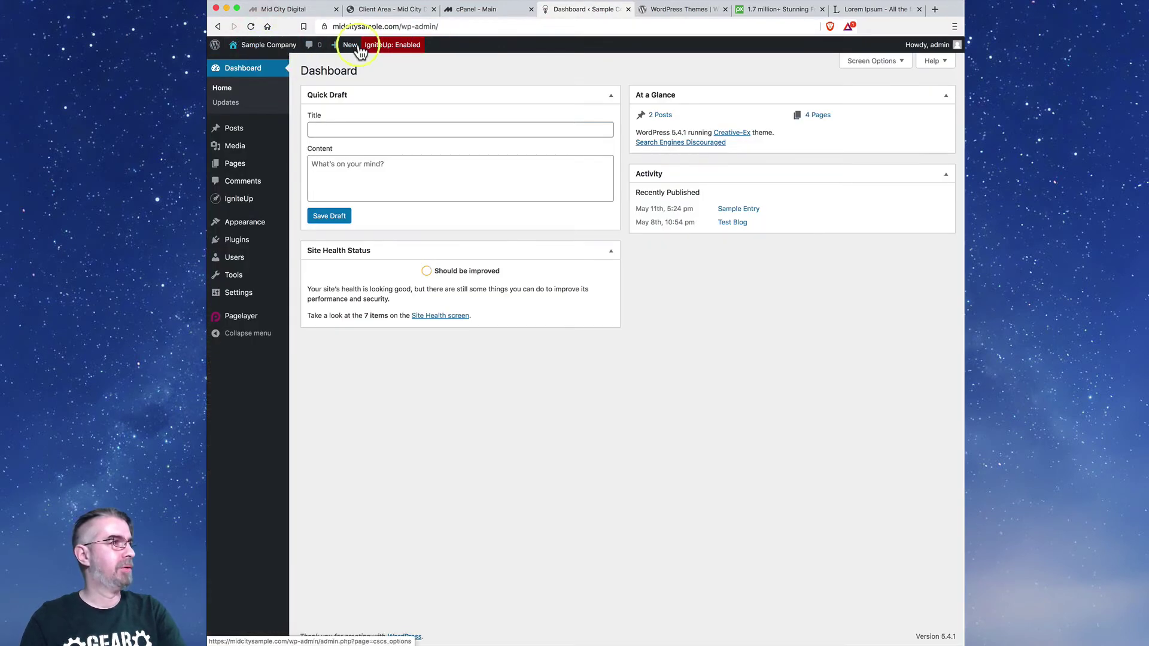
left_click(219, 27)
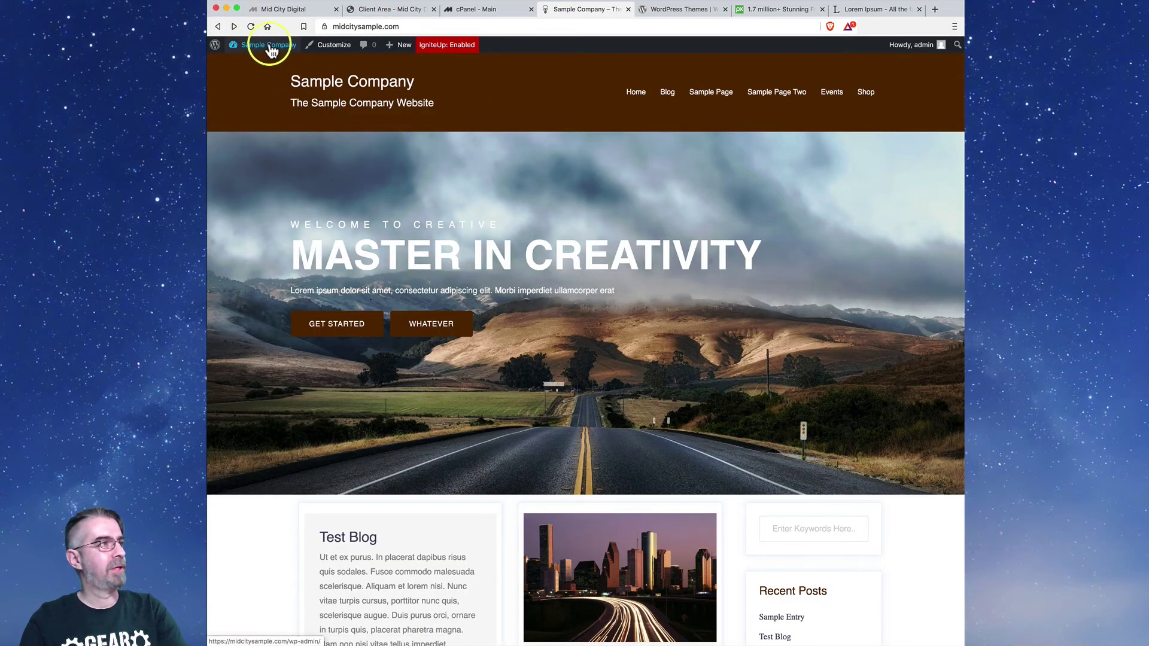
mouse_move(271, 50)
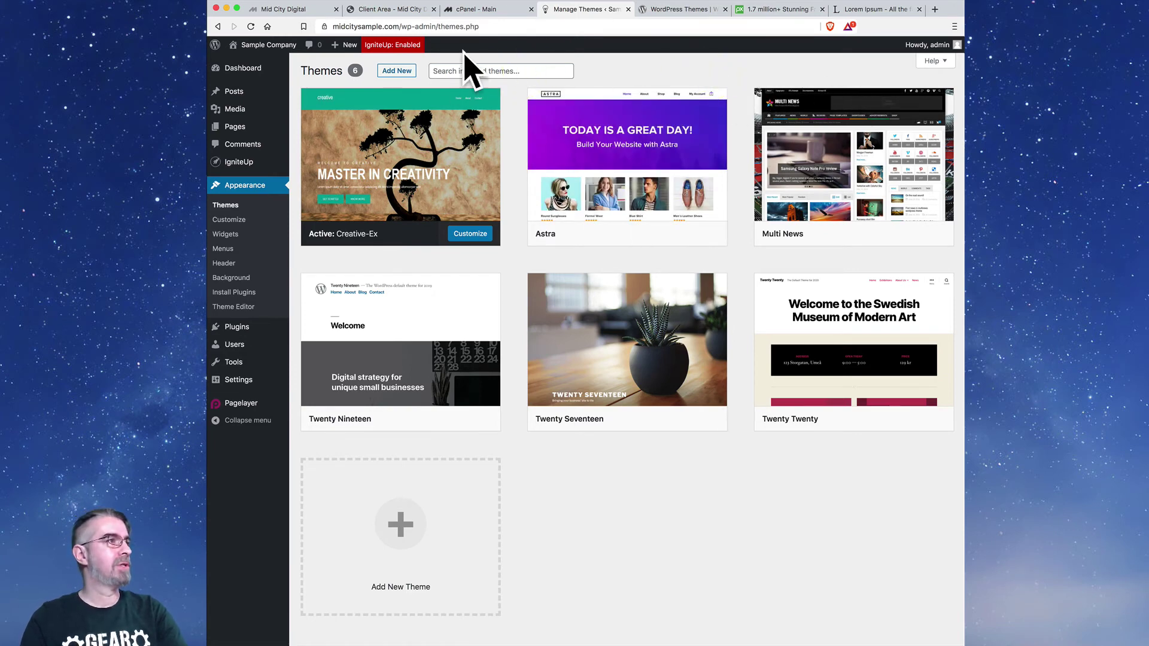
left_click(398, 72)
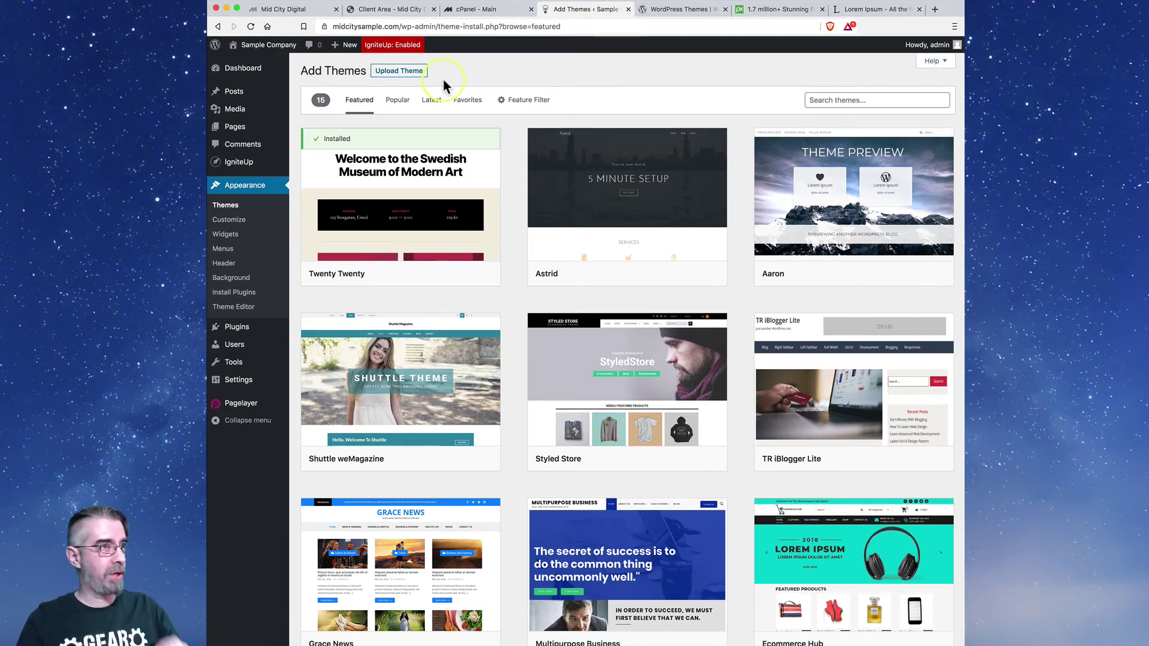
left_click(834, 99)
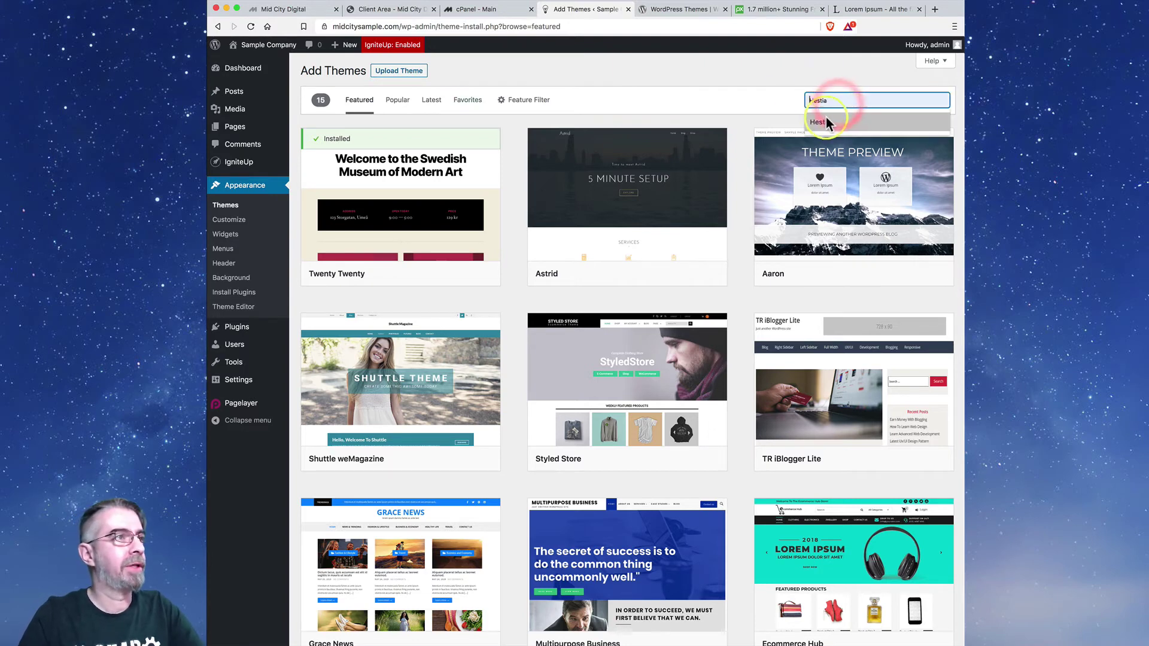
left_click(832, 122)
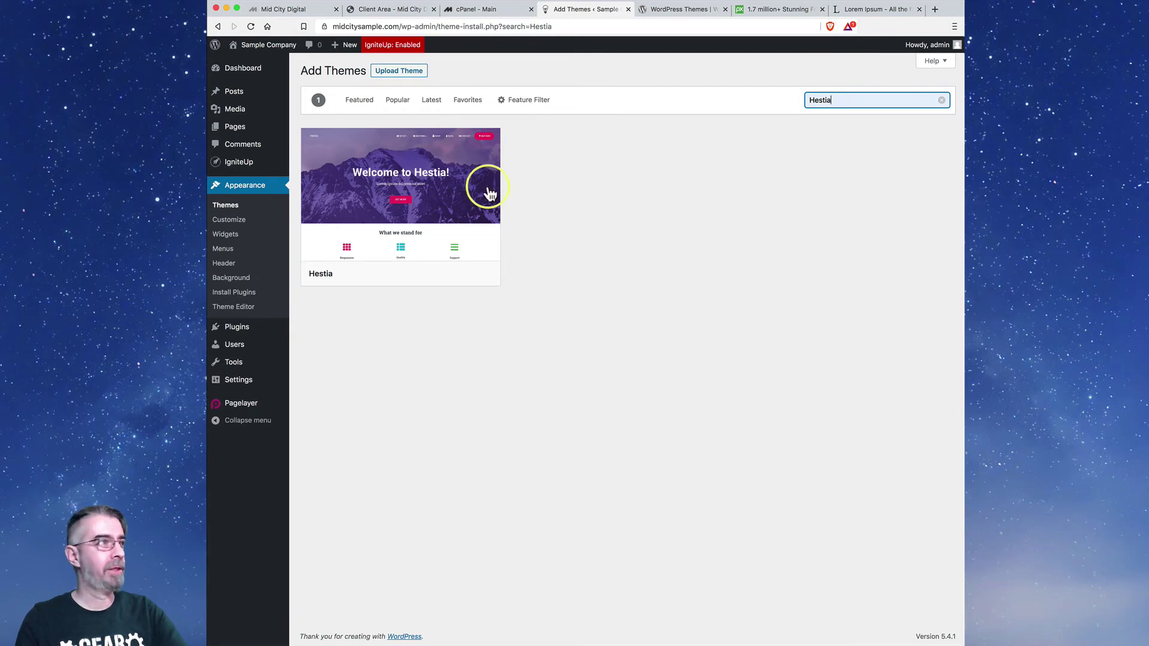
- Install the Hestia theme and open its details and preview
mouse_move(462, 185)
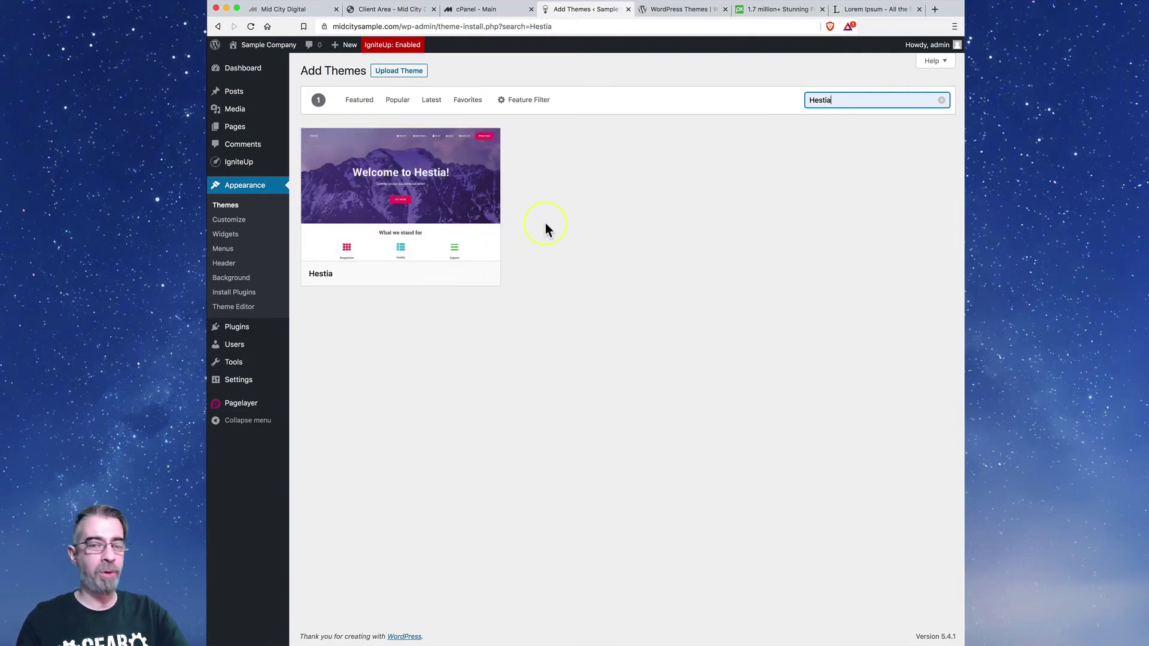
mouse_move(469, 225)
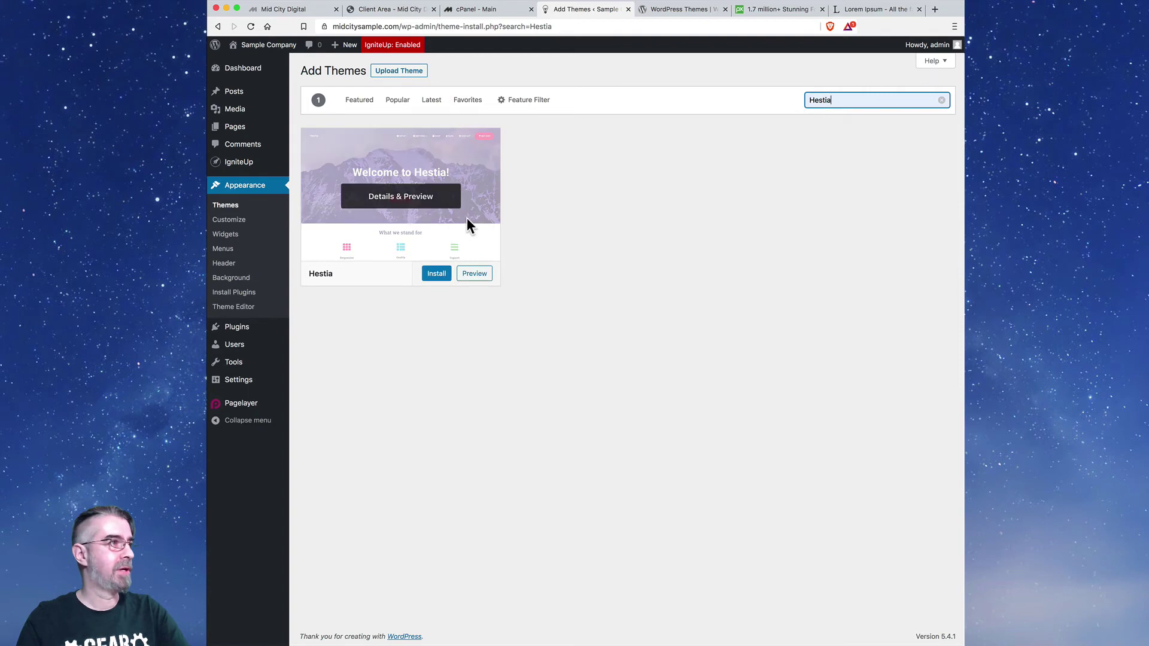
left_click(441, 279)
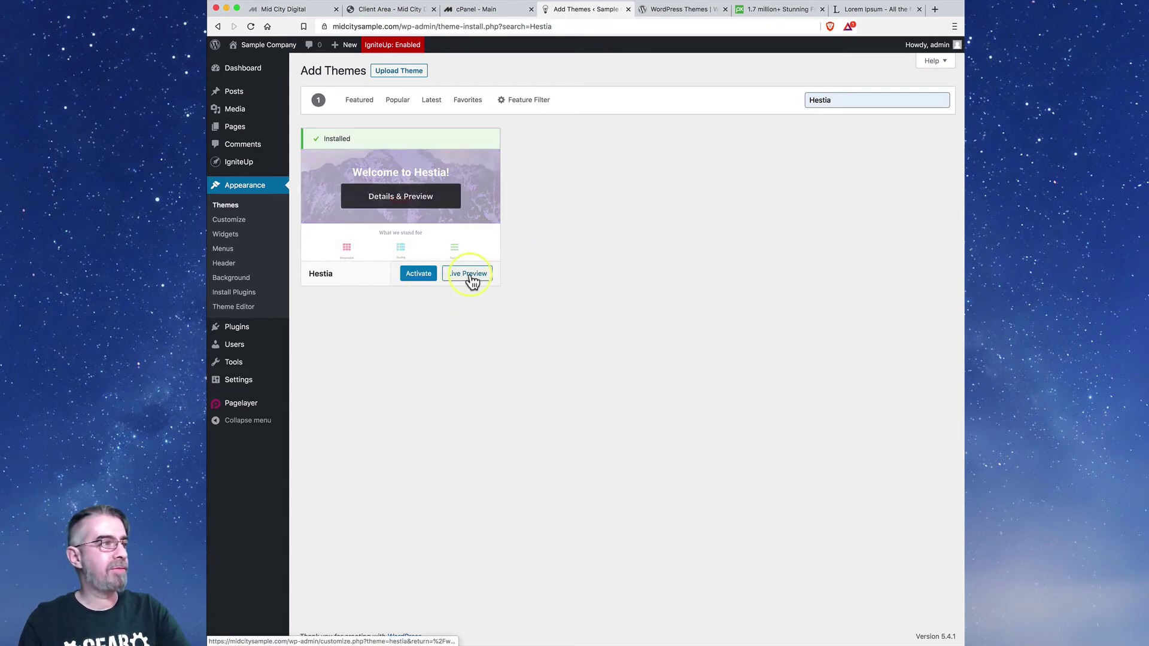
left_click(398, 197)
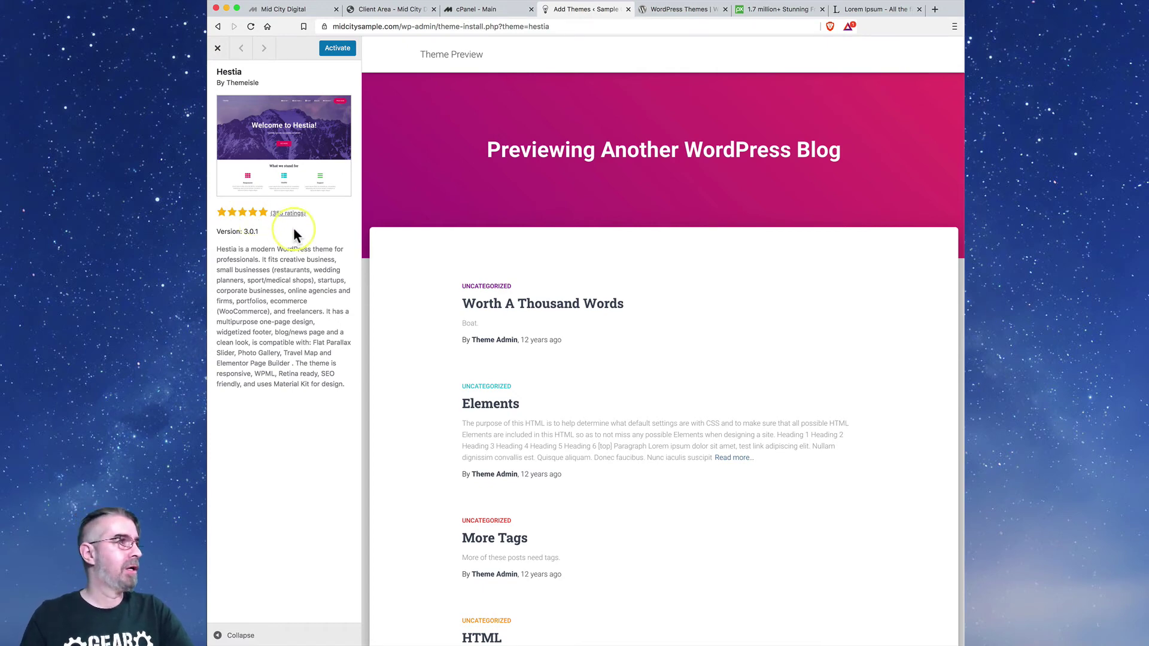
- Switch to the WordPress.org theme directory, open the Hestia theme's page, and review its description, ratings, tags and download statistics
left_click(669, 10)
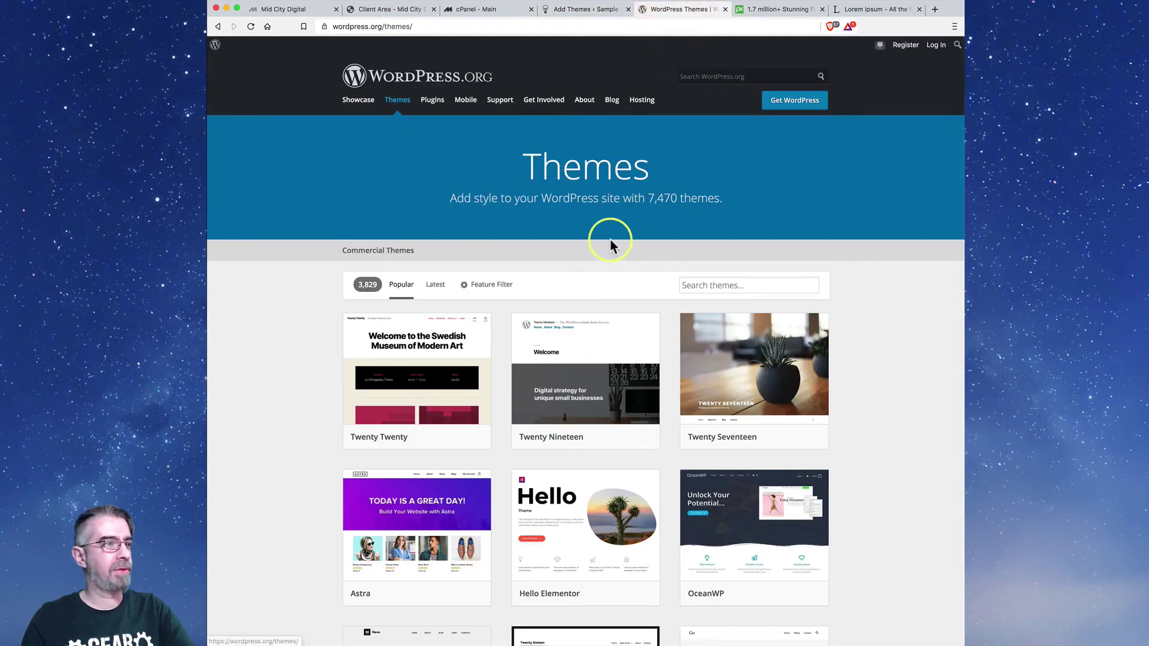
scroll(598, 335, "down", 6)
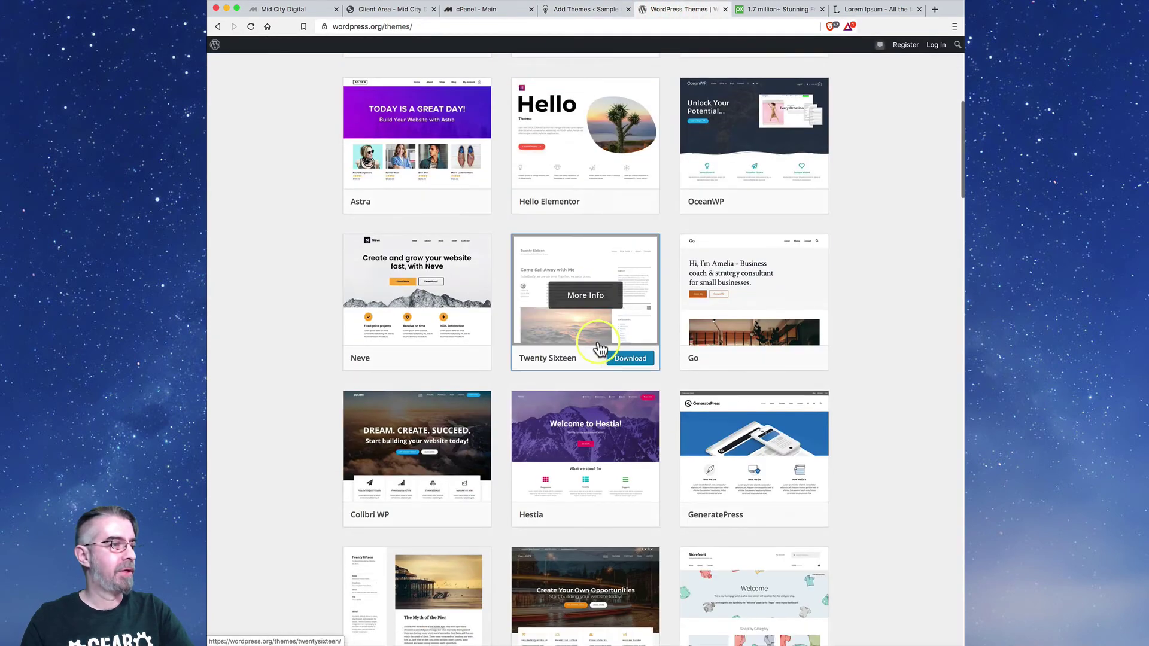
scroll(600, 349, "down", 1)
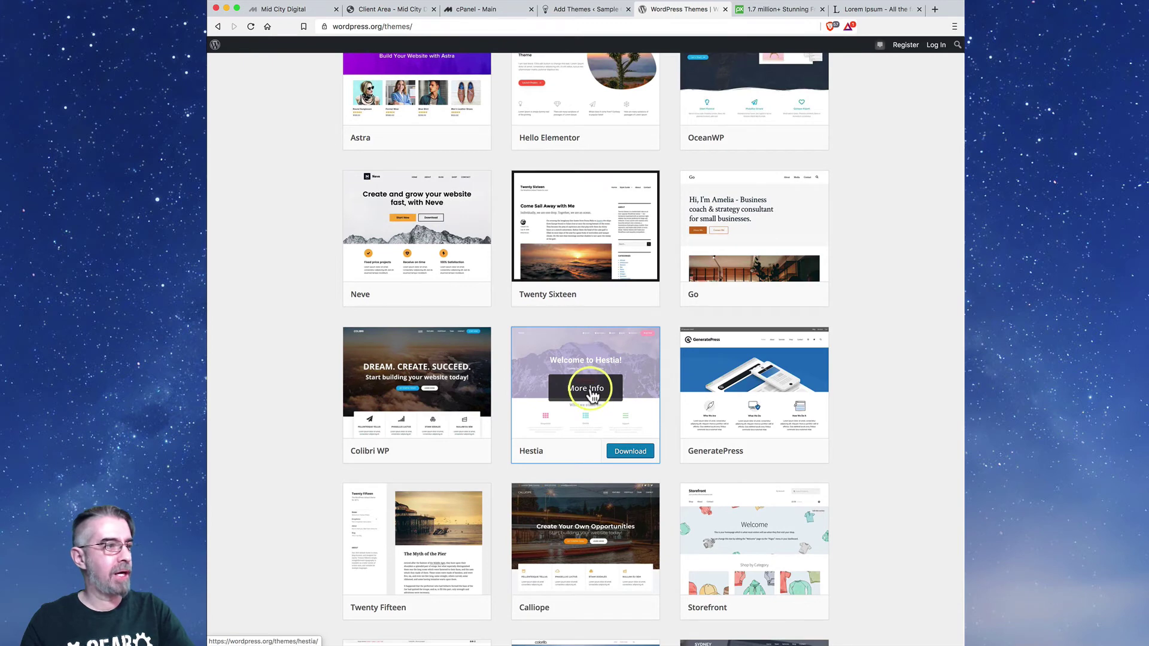
left_click(591, 391)
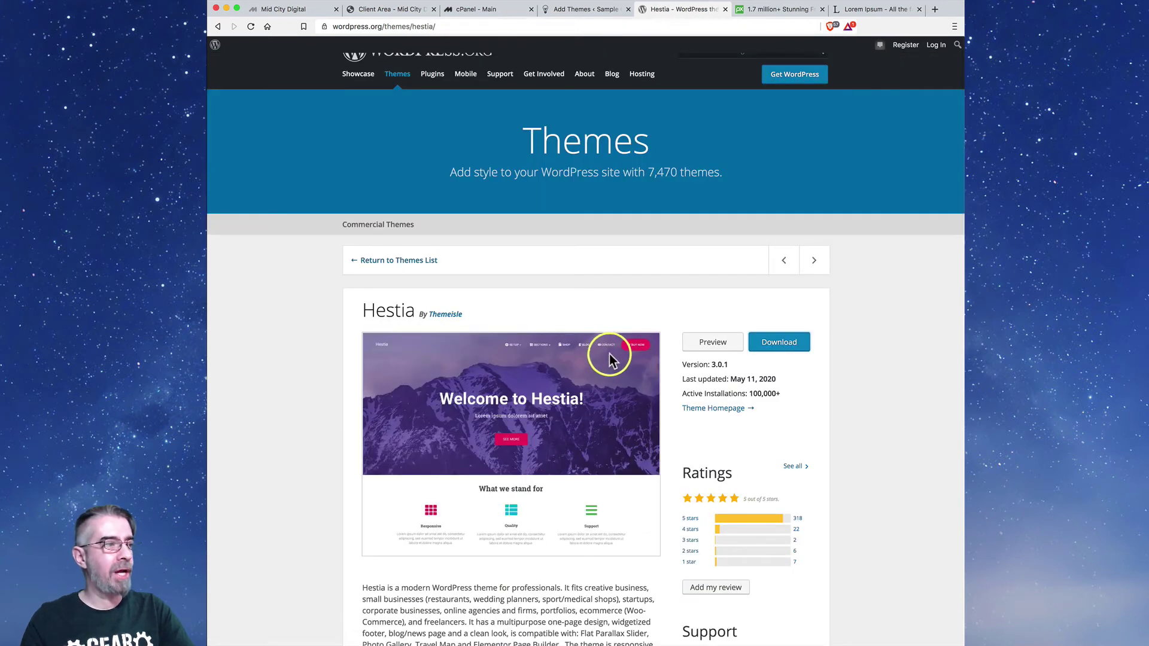
scroll(610, 356, "down", 1)
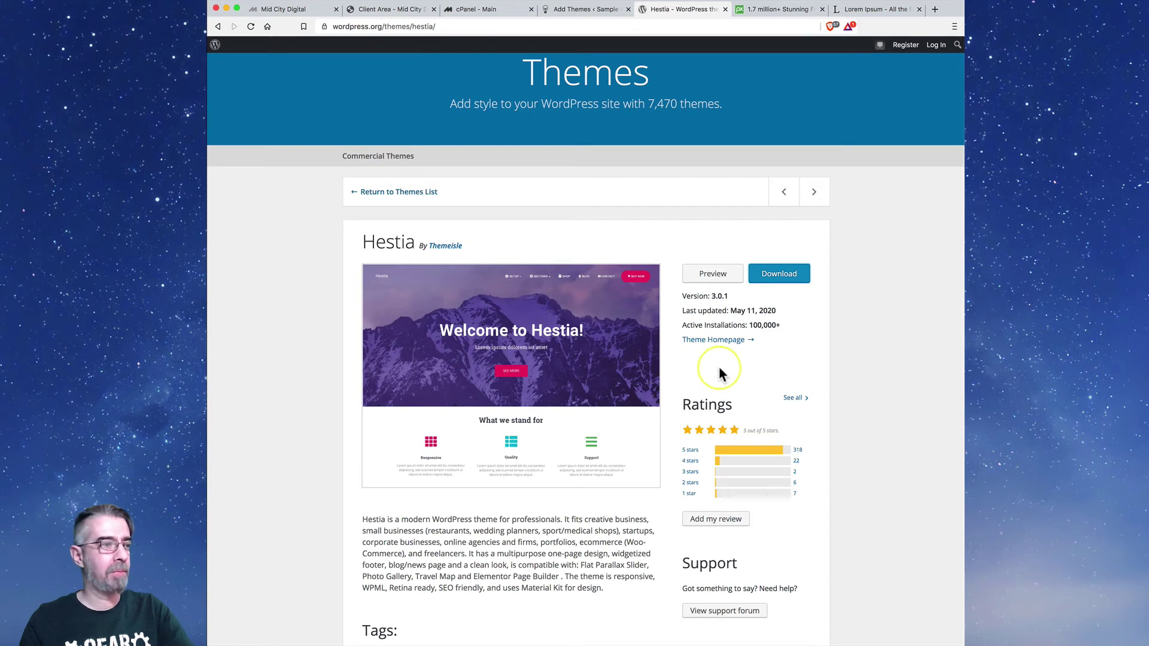
scroll(719, 366, "down", 1)
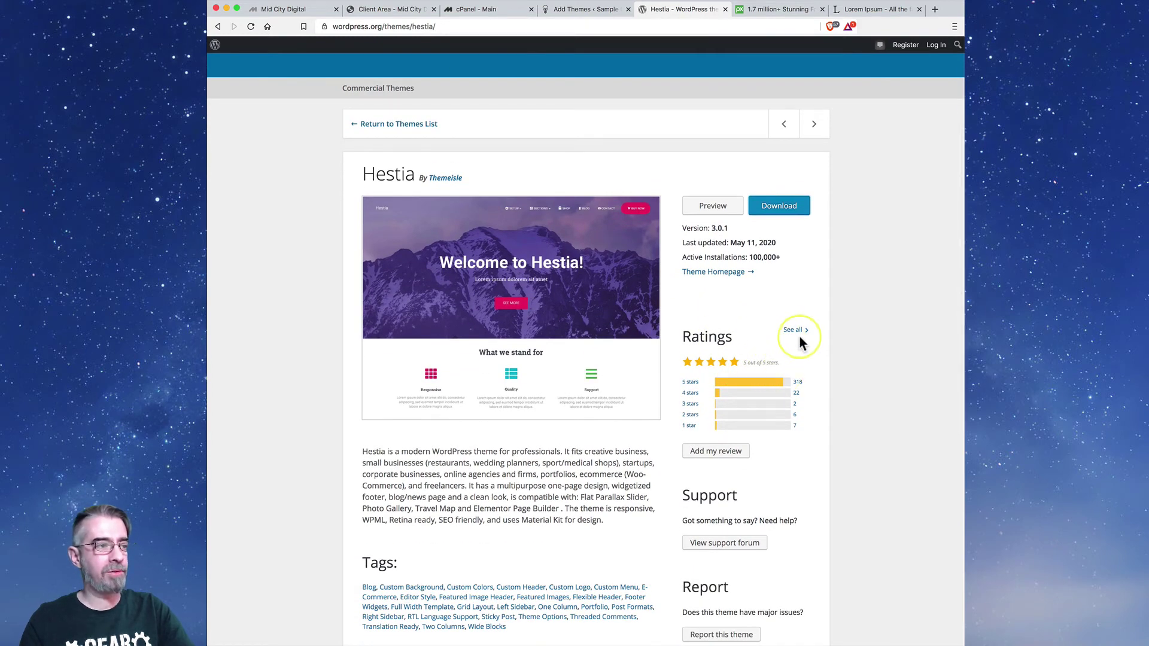
scroll(745, 335, "down", 6)
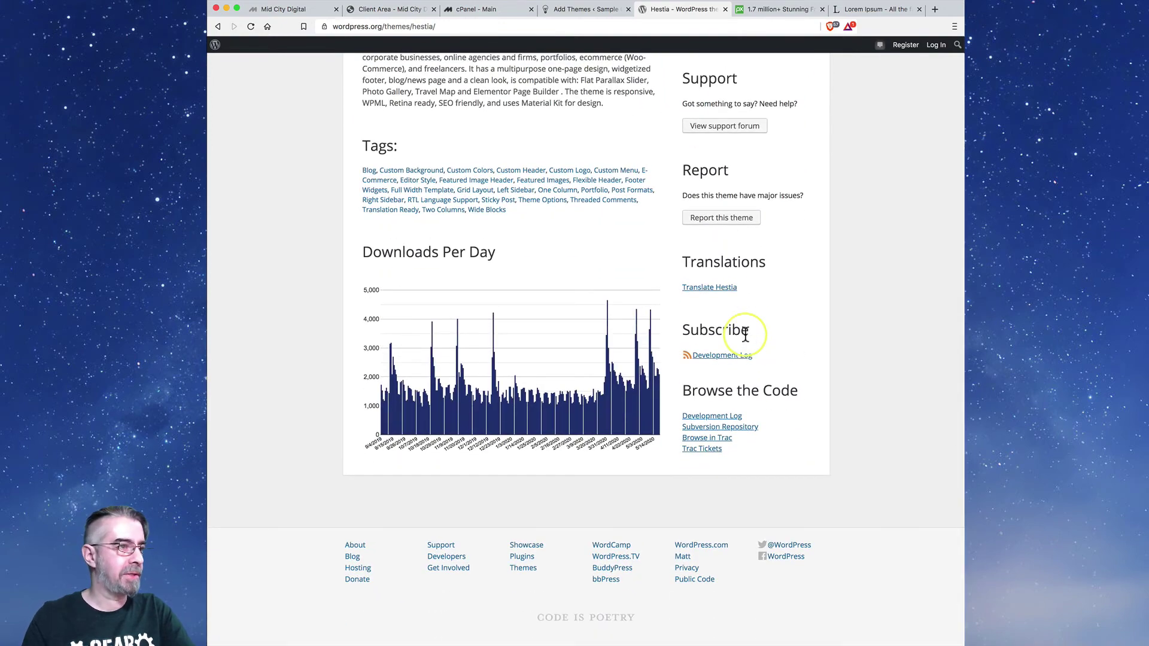
scroll(745, 335, "up", 6)
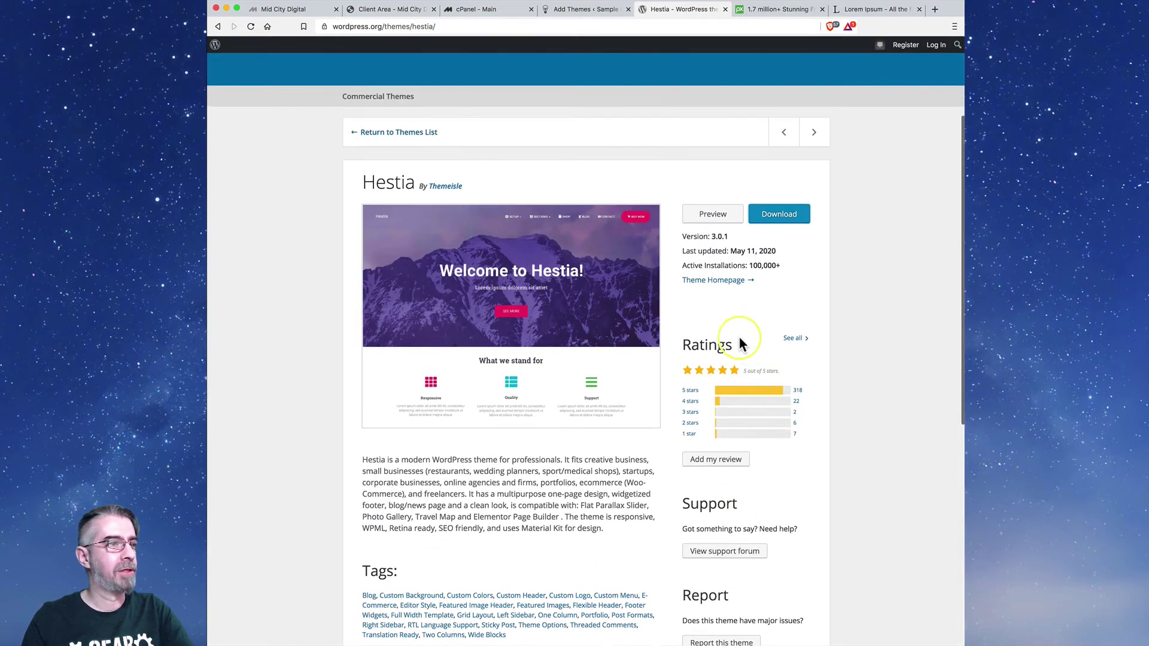
- Open the full list of Hestia reviews on WordPress.org and read through the review topics and star ratings
left_click(794, 339)
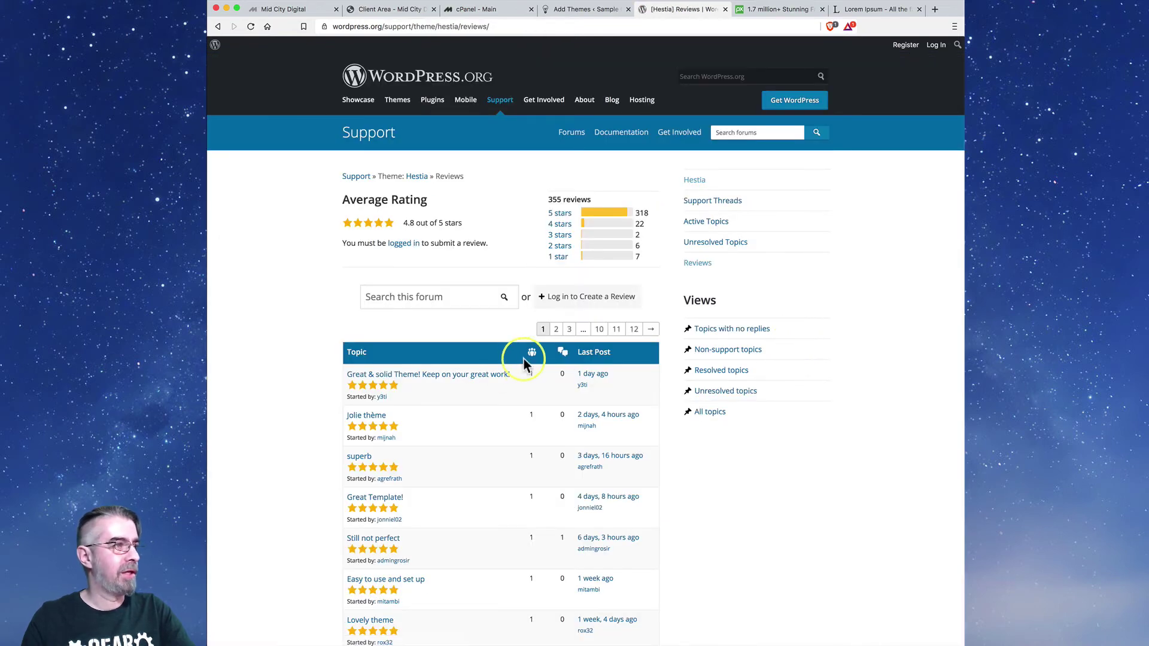
scroll(461, 362, "down", 2)
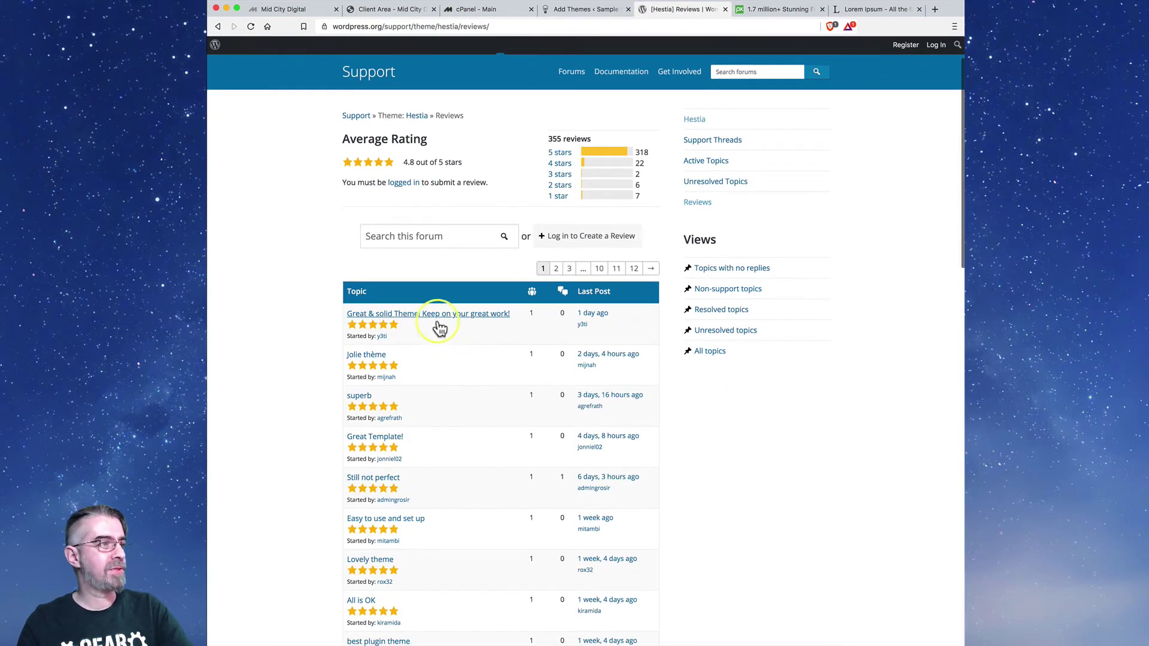
scroll(442, 374, "down", 5)
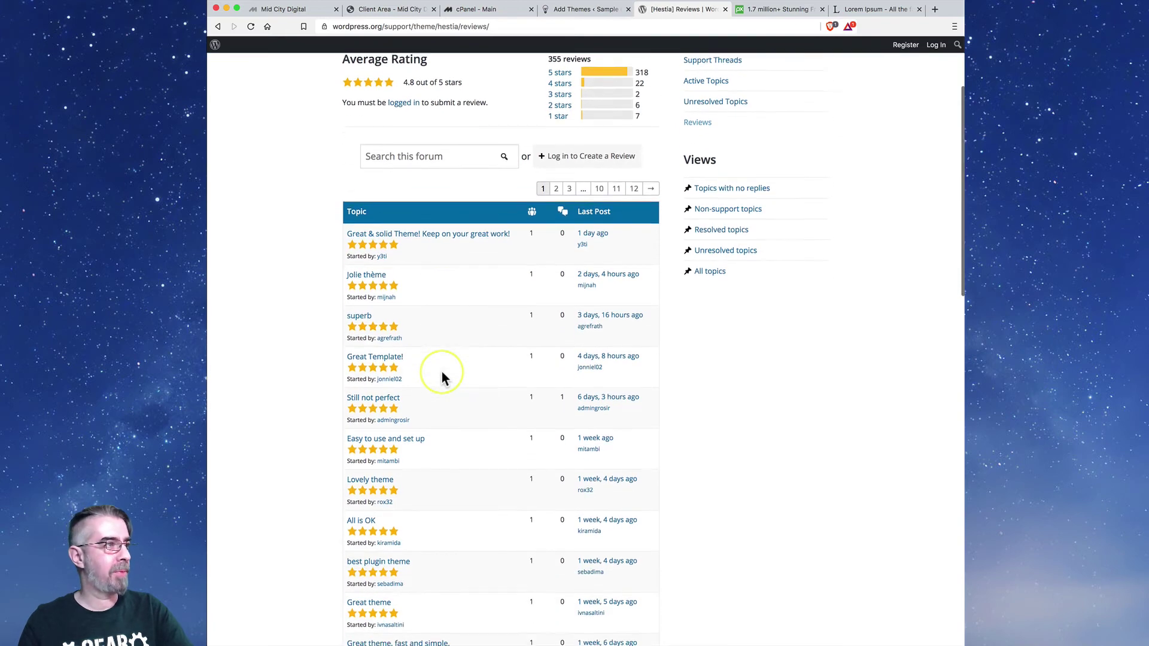
scroll(442, 372, "up", 1)
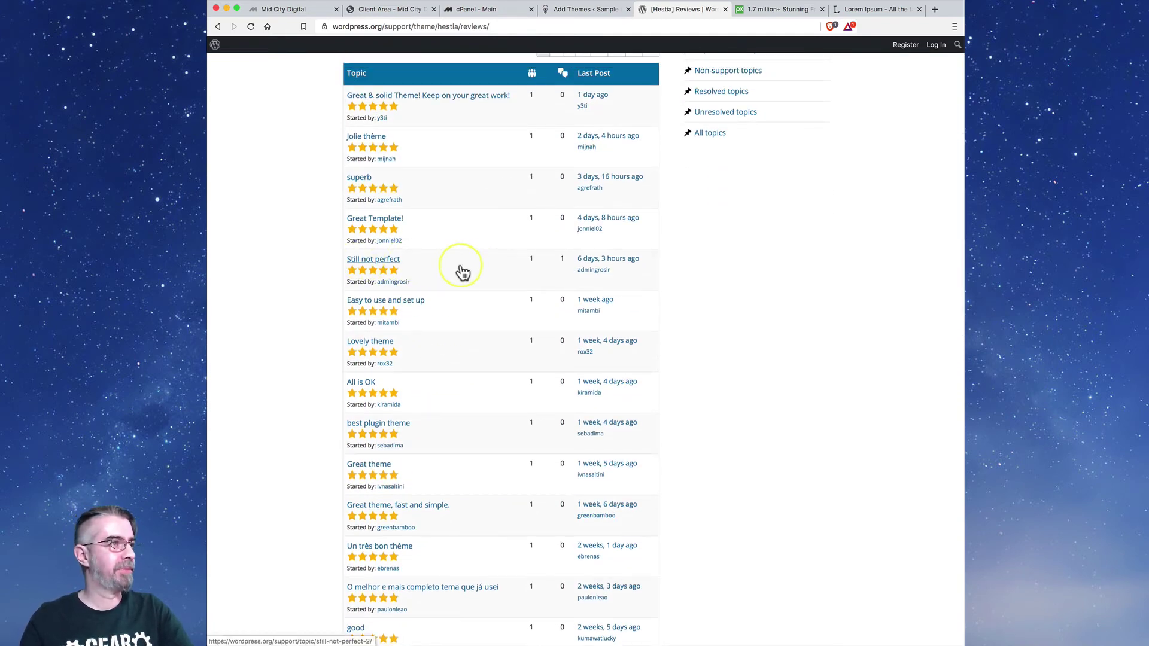
scroll(466, 279, "down", 10)
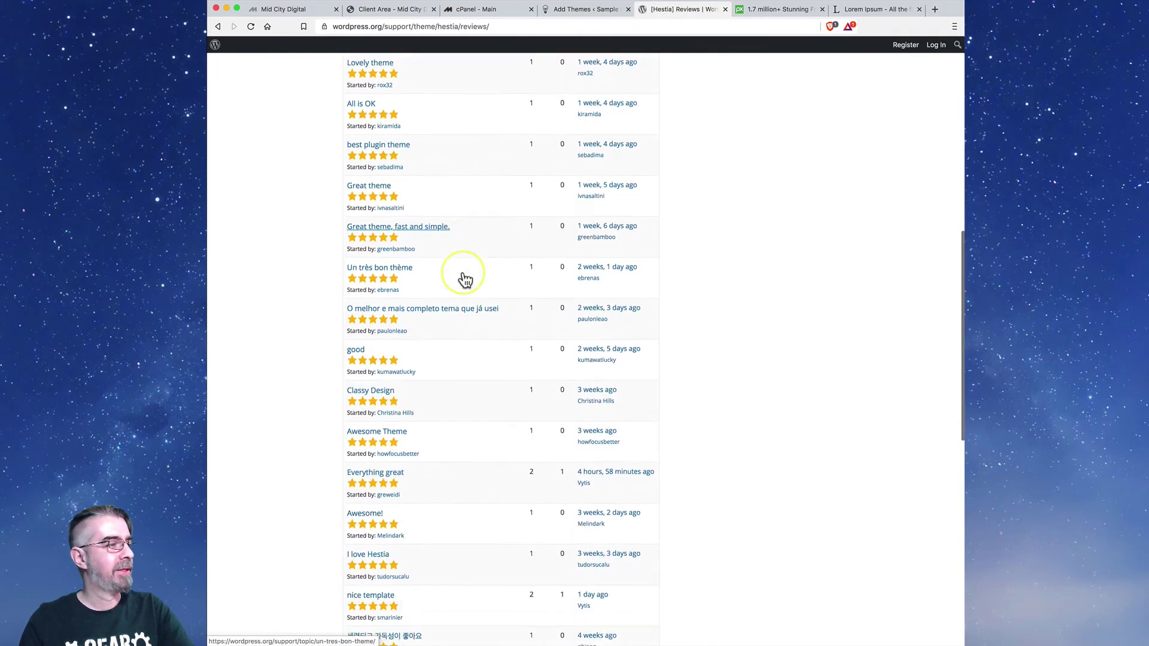
scroll(464, 278, "up", 10)
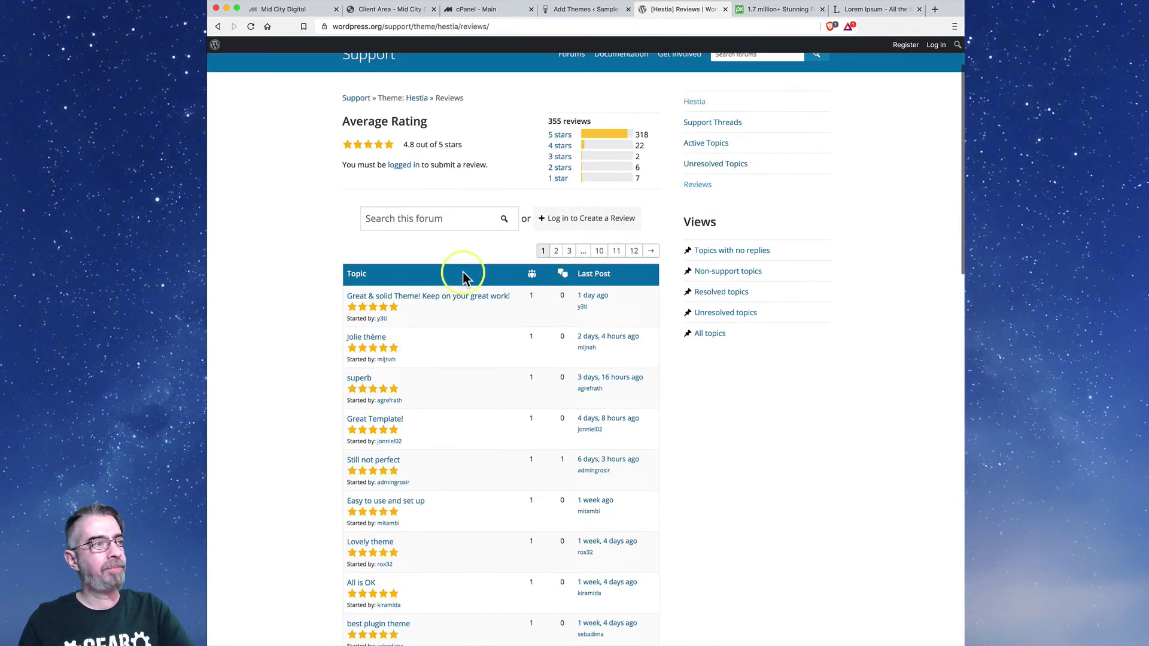
scroll(468, 278, "up", 1)
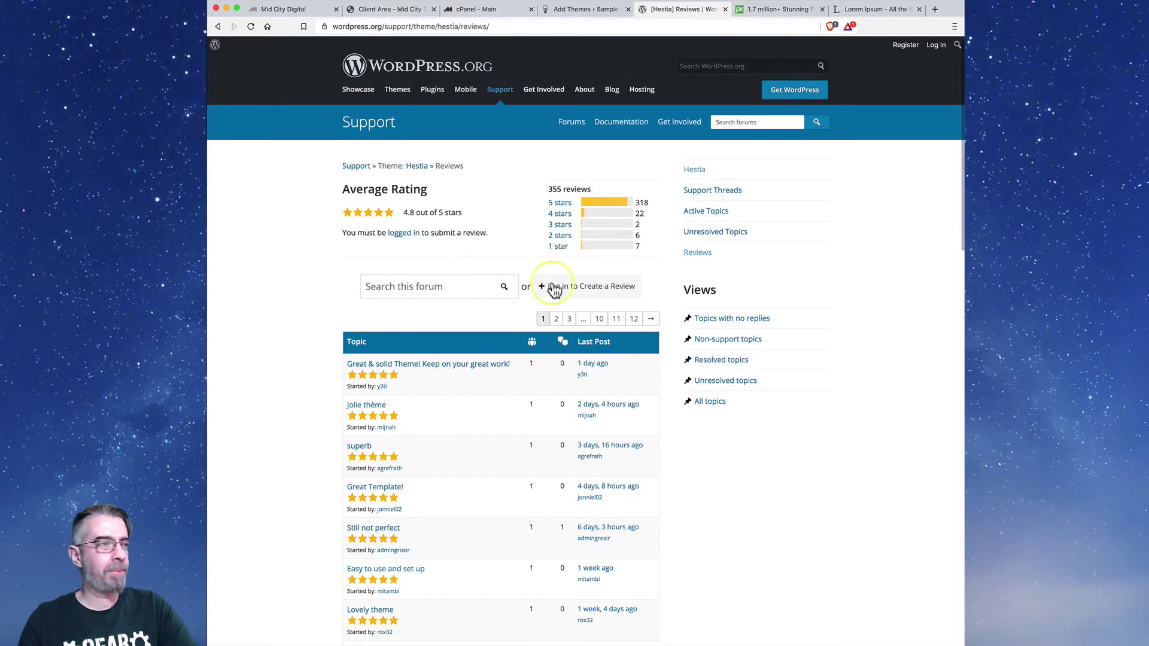
- Filter the Hestia reviews to 4-star ratings and look through them
left_click(698, 254)
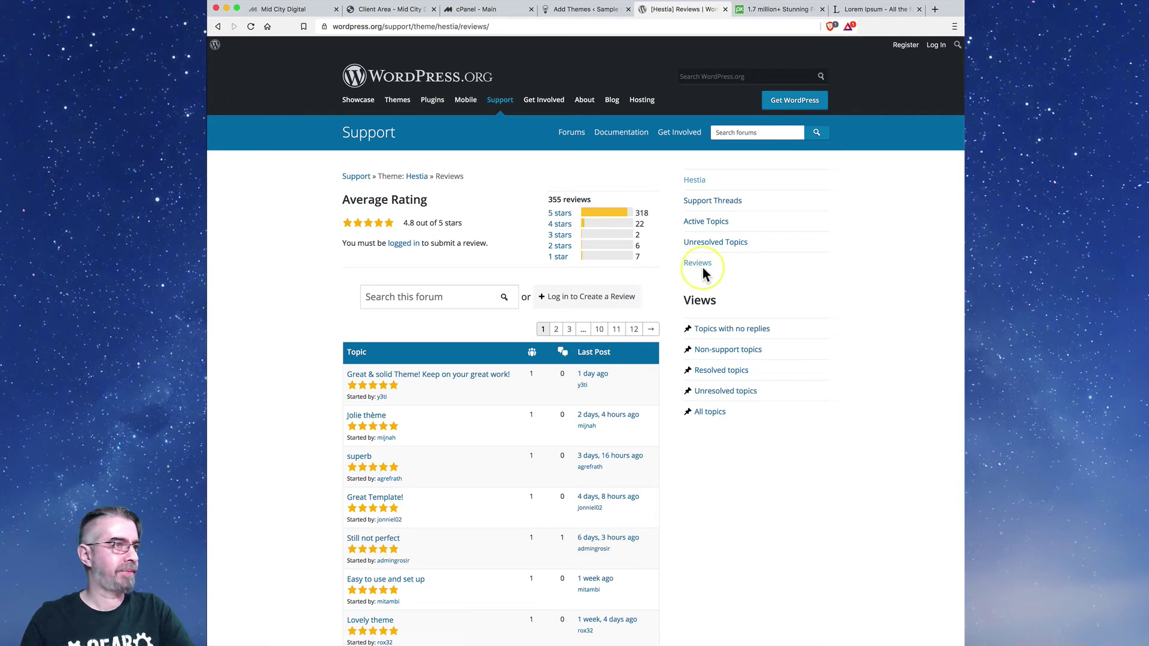
left_click(559, 225)
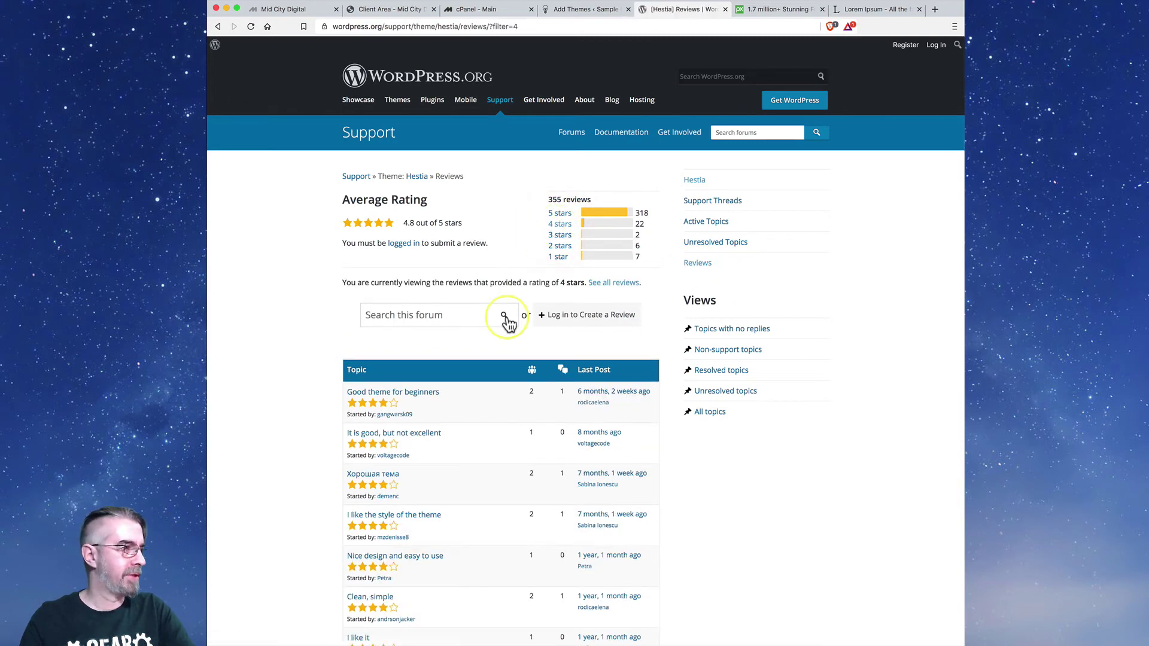
scroll(451, 381, "down", 4)
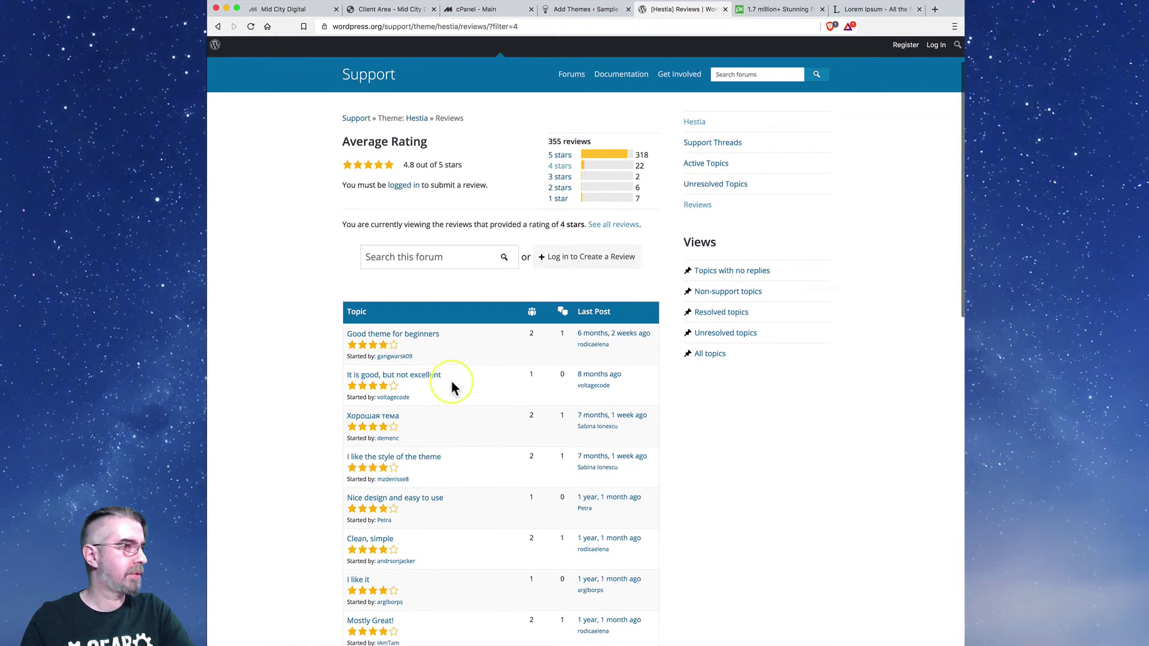
scroll(454, 388, "up", 4)
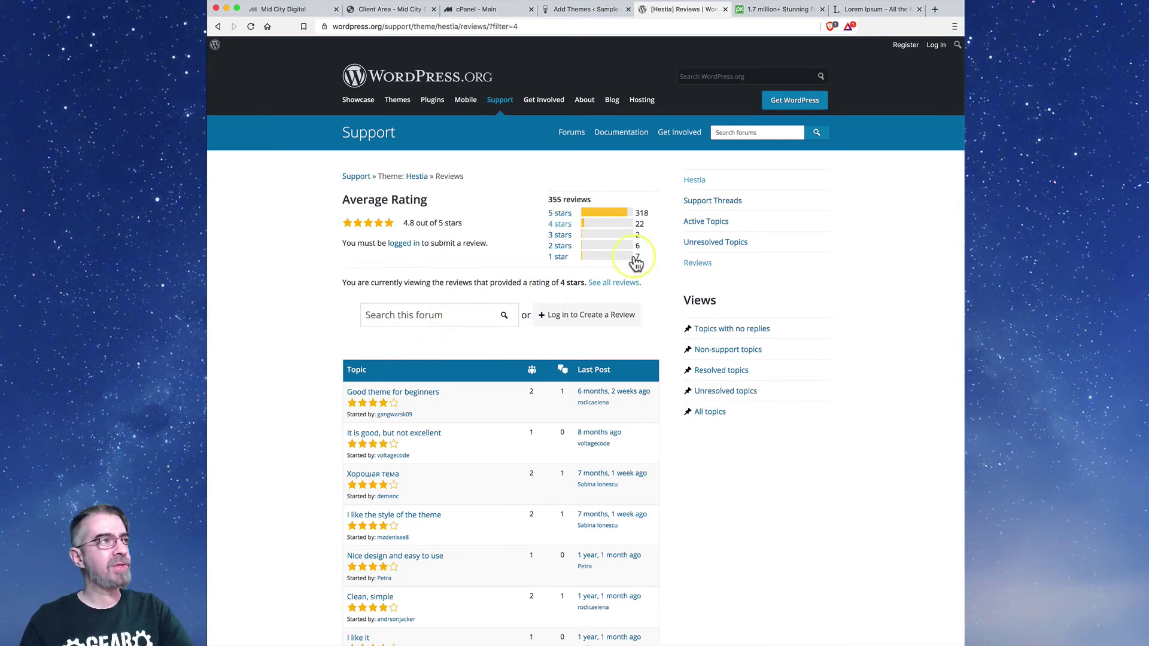
- Return to the Sample Company site's Hestia preview, close it, and activate the Hestia theme
left_click(586, 9)
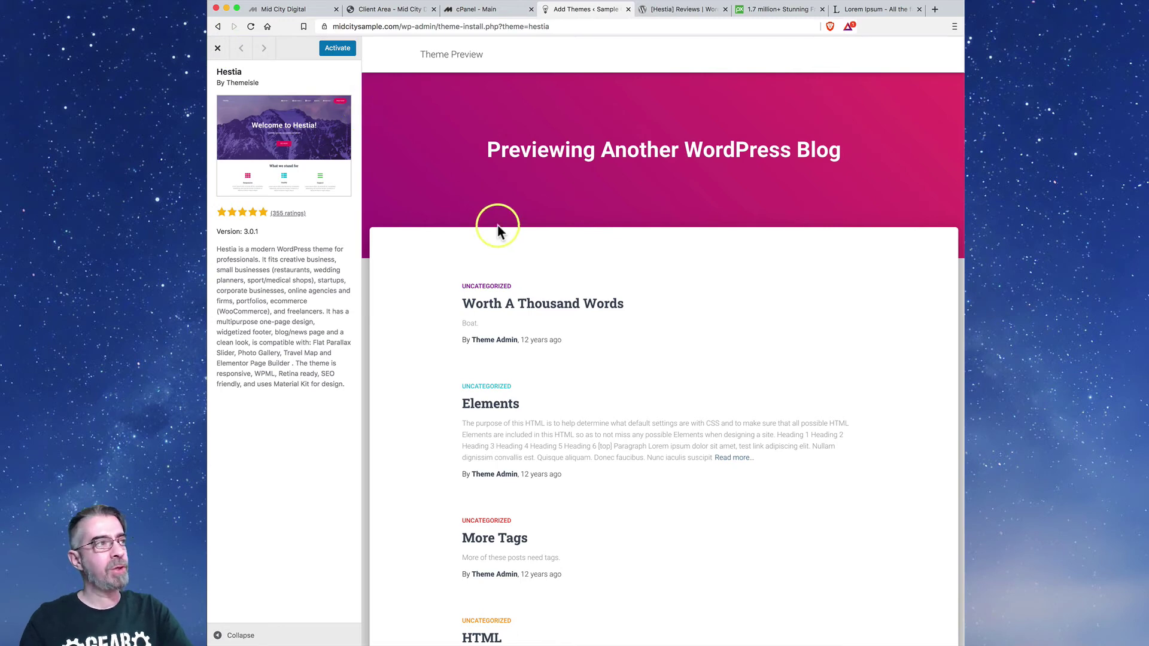
scroll(448, 192, "down", 5)
scroll(447, 189, "up", 5)
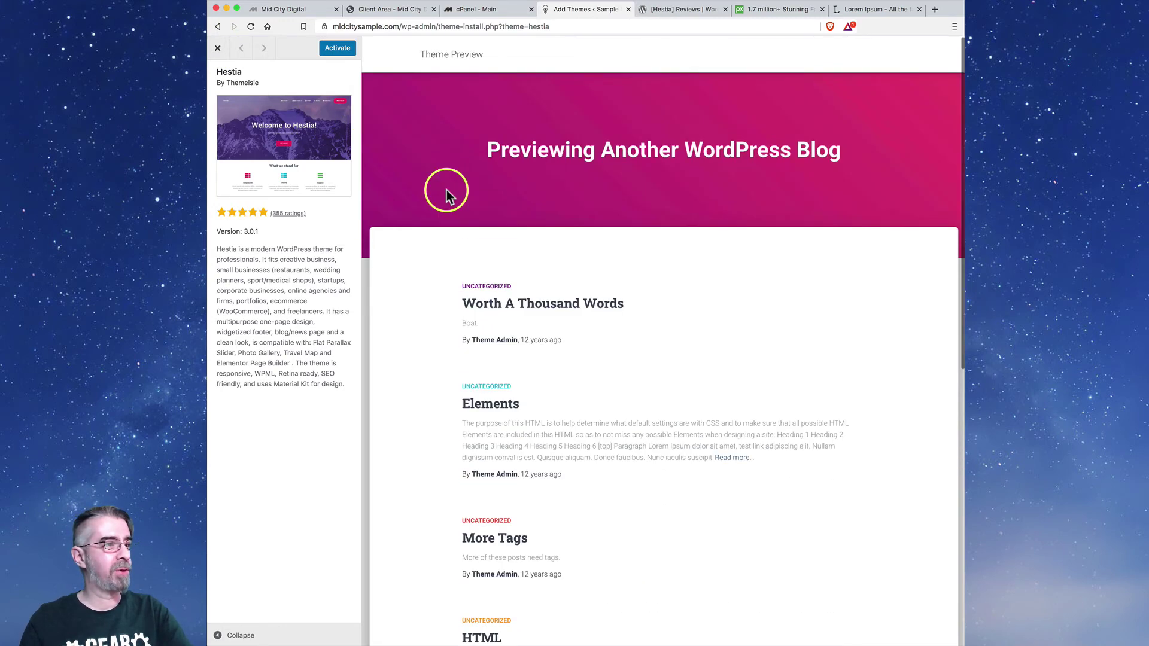
left_click(218, 48)
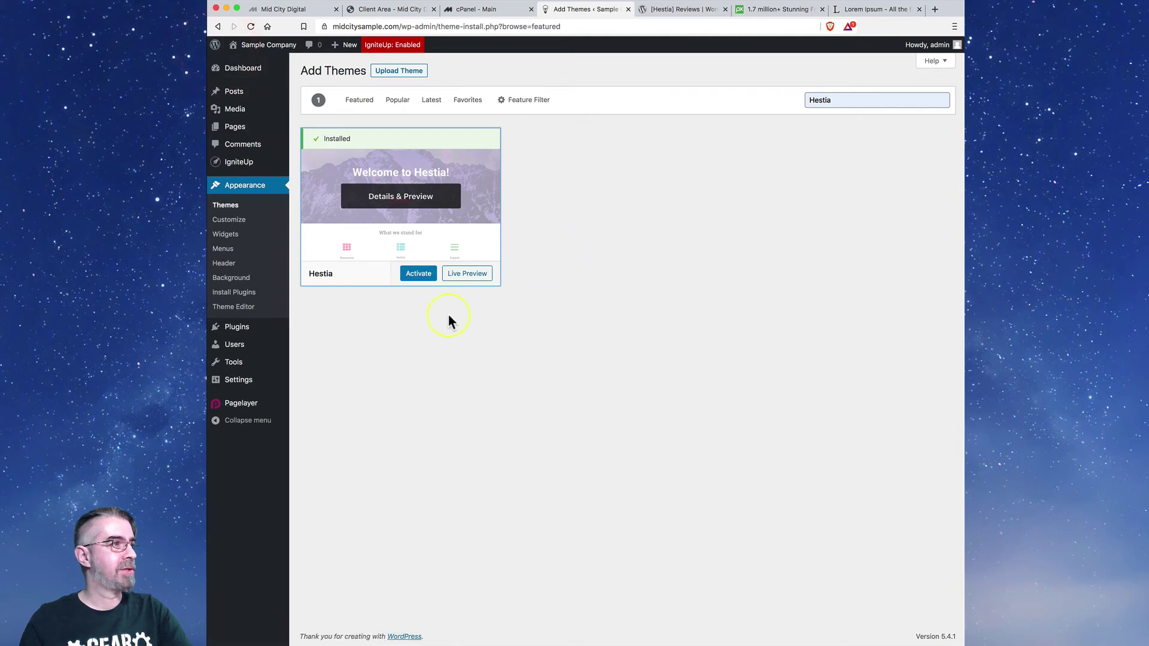
left_click(476, 321)
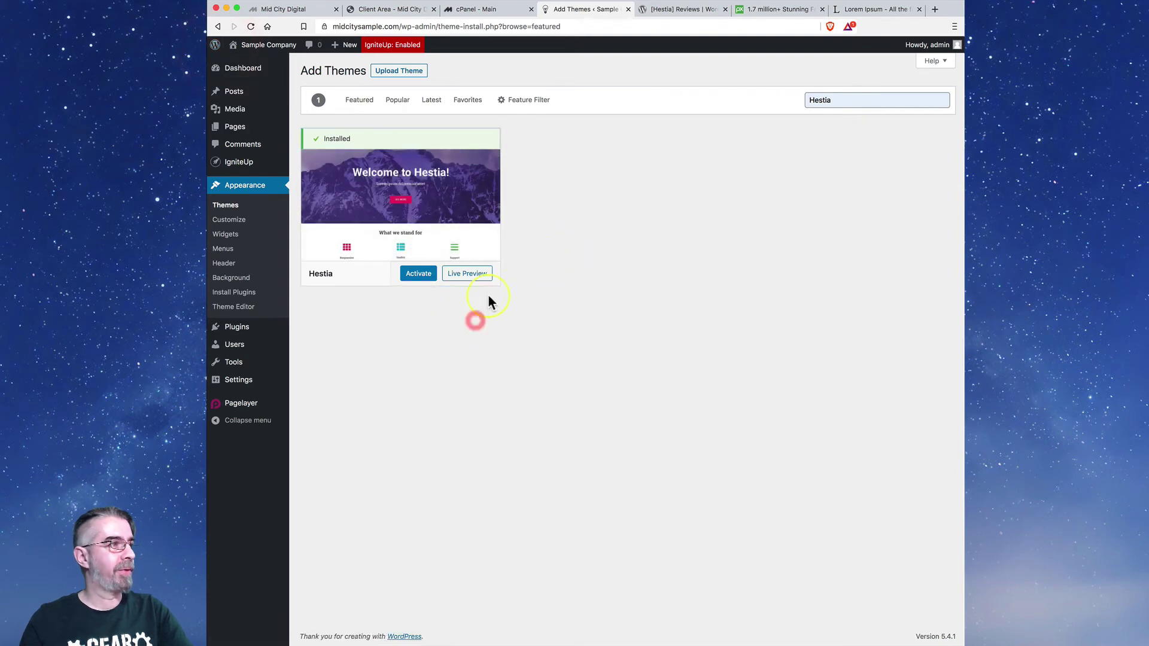
left_click(422, 276)
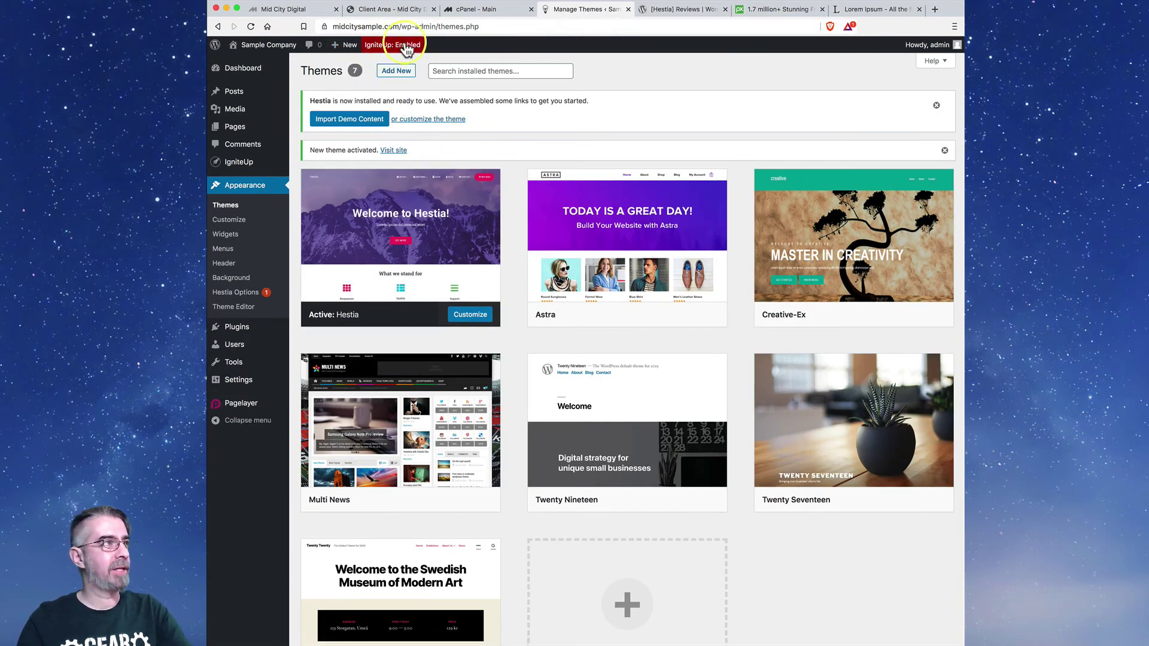
mouse_move(350, 46)
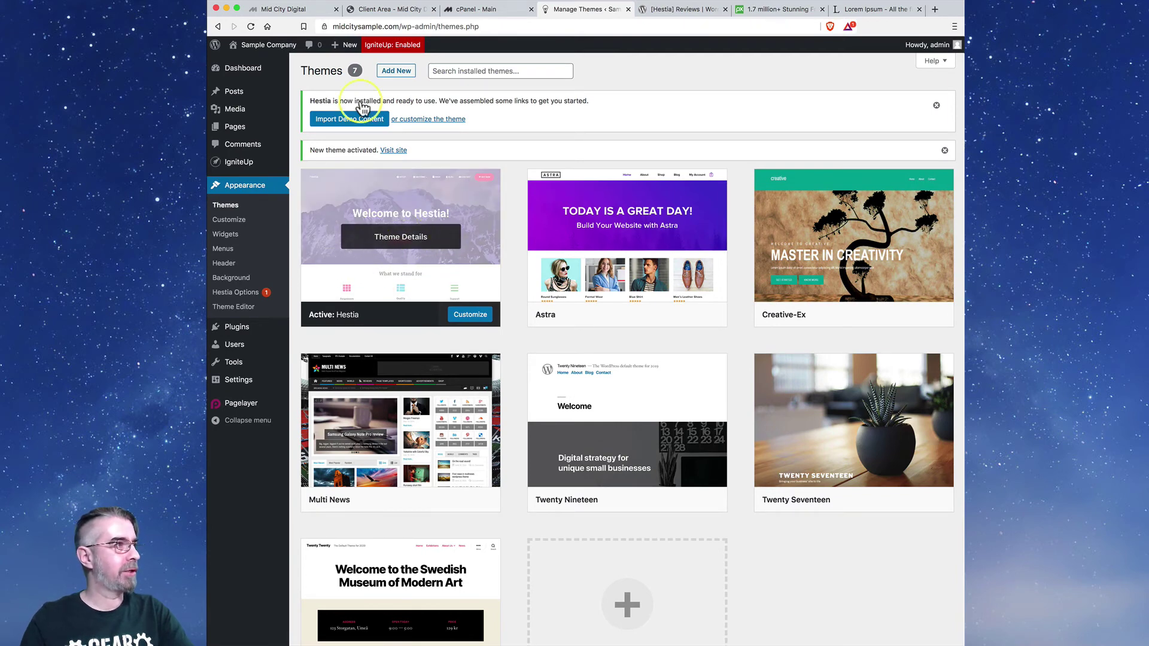
- Open the Sample Company site's front page and look over its header, posts, sidebar and footer in the Hestia theme
left_click(268, 46)
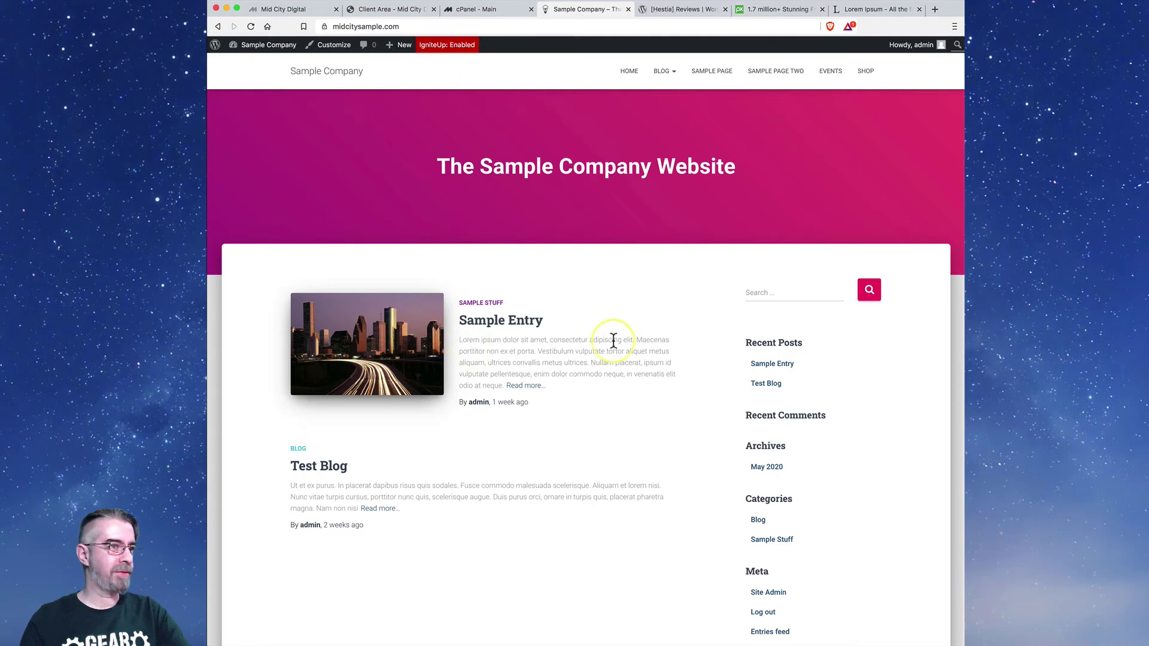
scroll(579, 453, "down", 2)
scroll(579, 454, "up", 2)
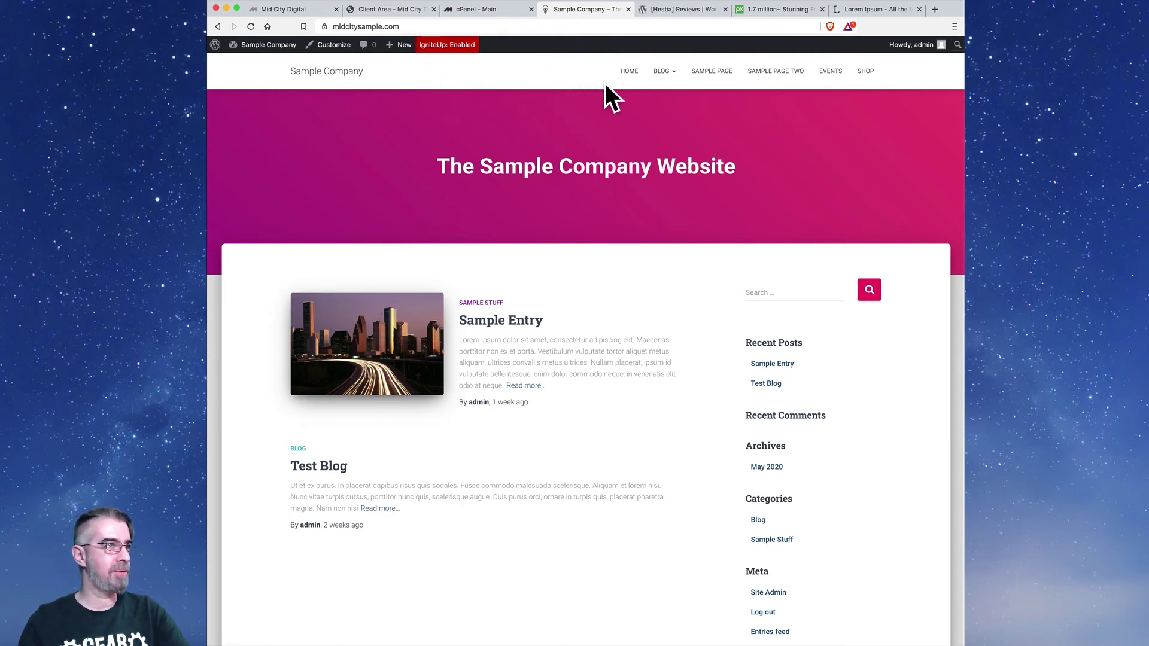
scroll(615, 133, "down", 3)
scroll(615, 134, "up", 1)
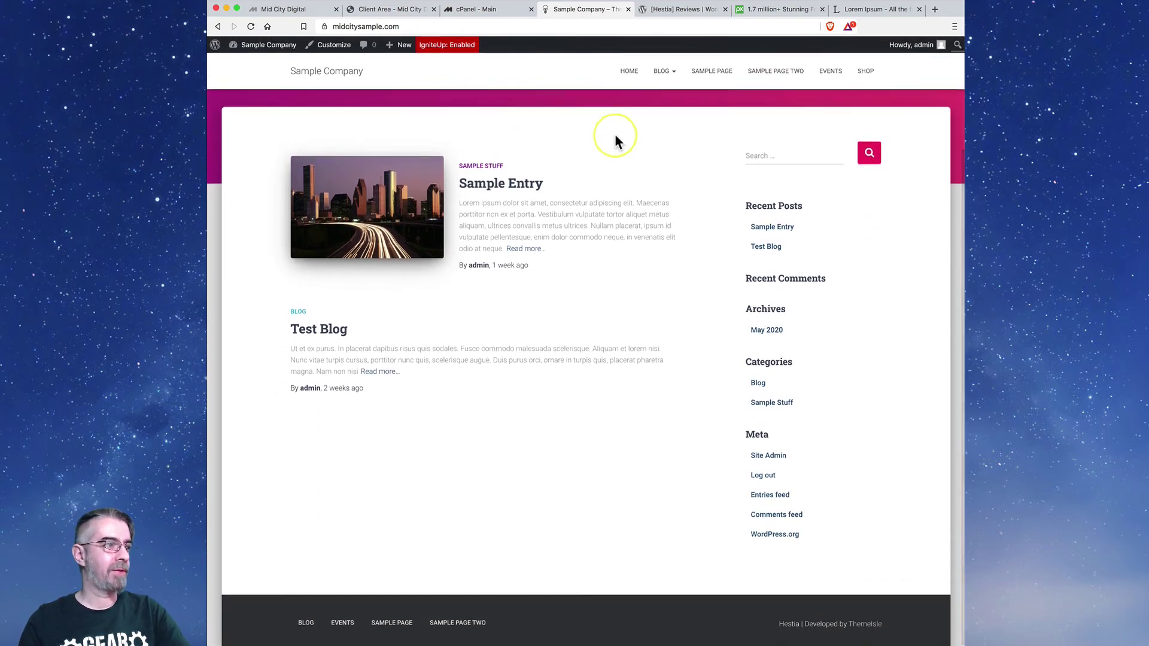
scroll(615, 134, "up", 3)
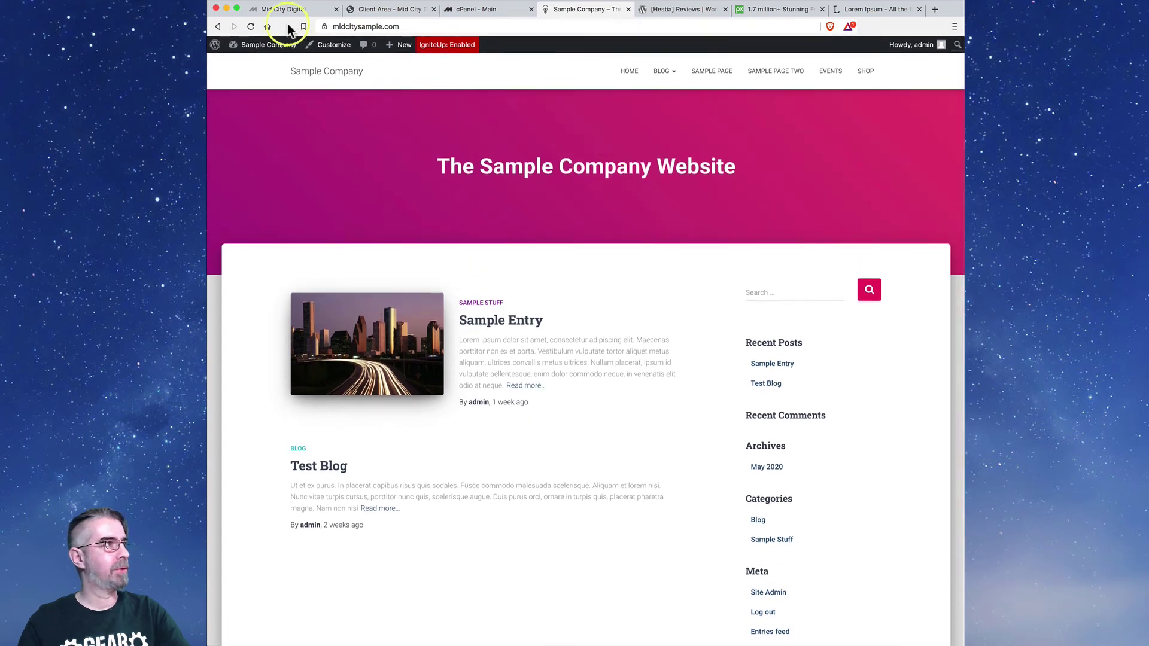
- Go to the WordPress dashboard, review Hestia's demo import and customization notice, and return to the live site
left_click(267, 48)
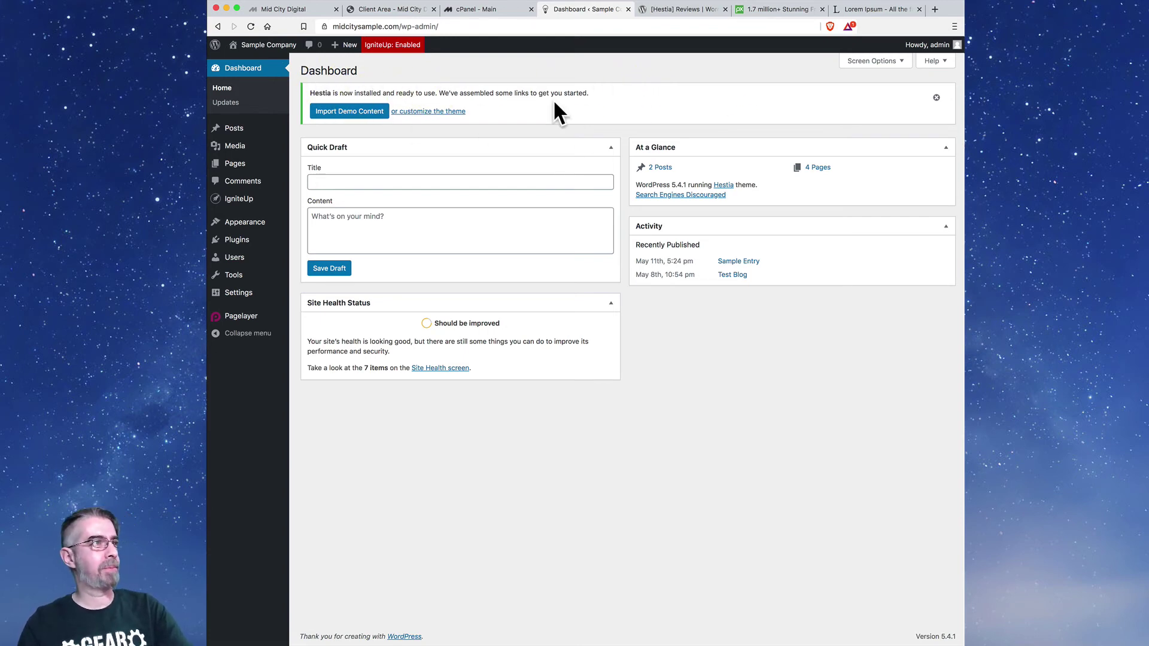
left_click(368, 115)
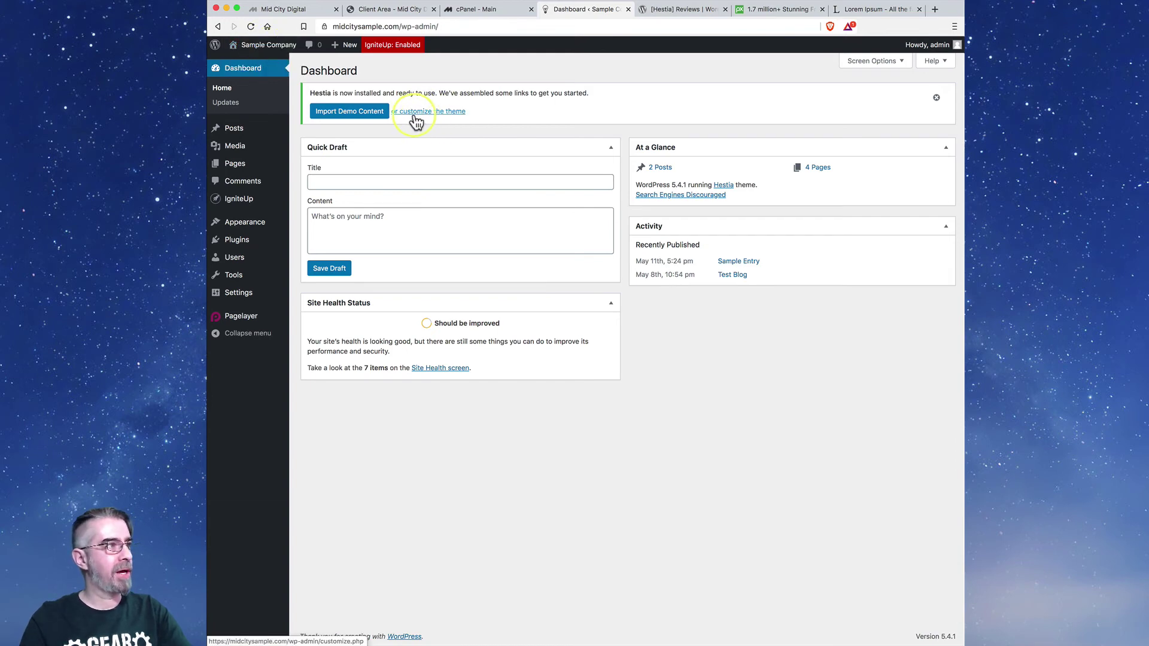
left_click(275, 51)
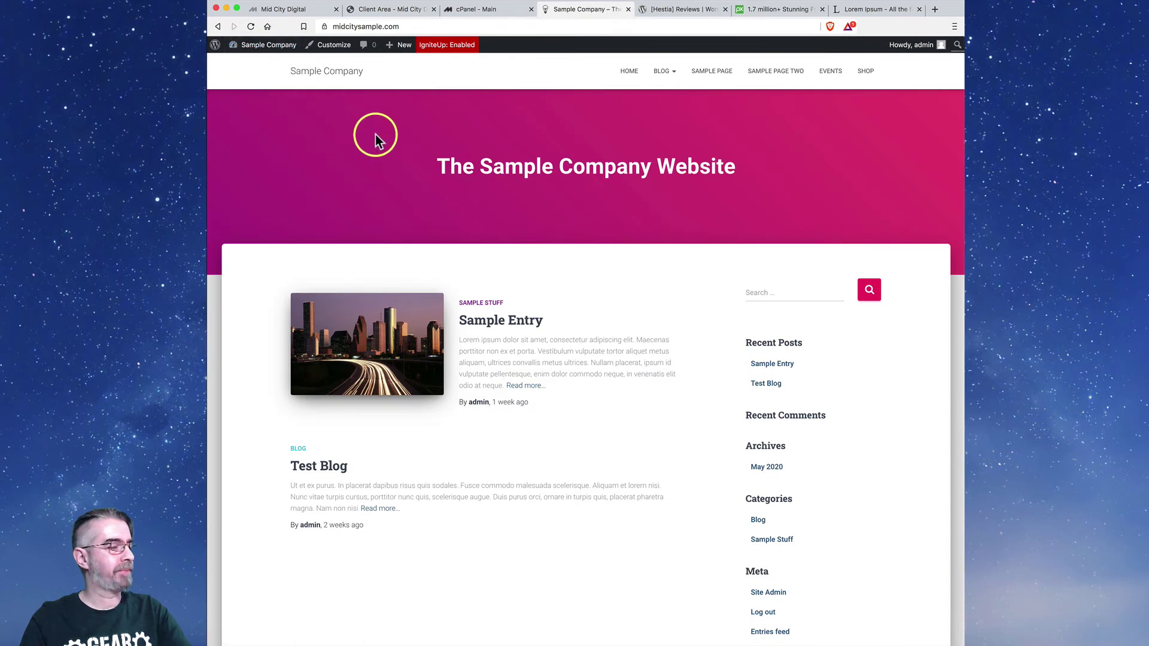
- Open the theme customizer for the Hestia site and review the list of PRO features
left_click(326, 47)
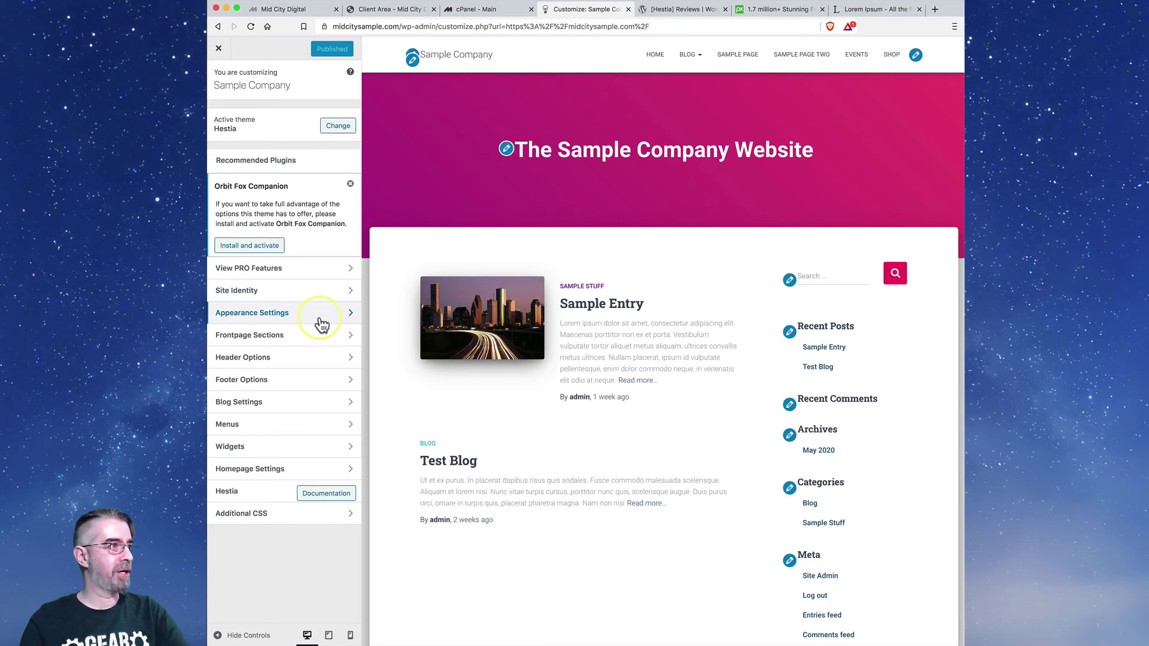
left_click(352, 272)
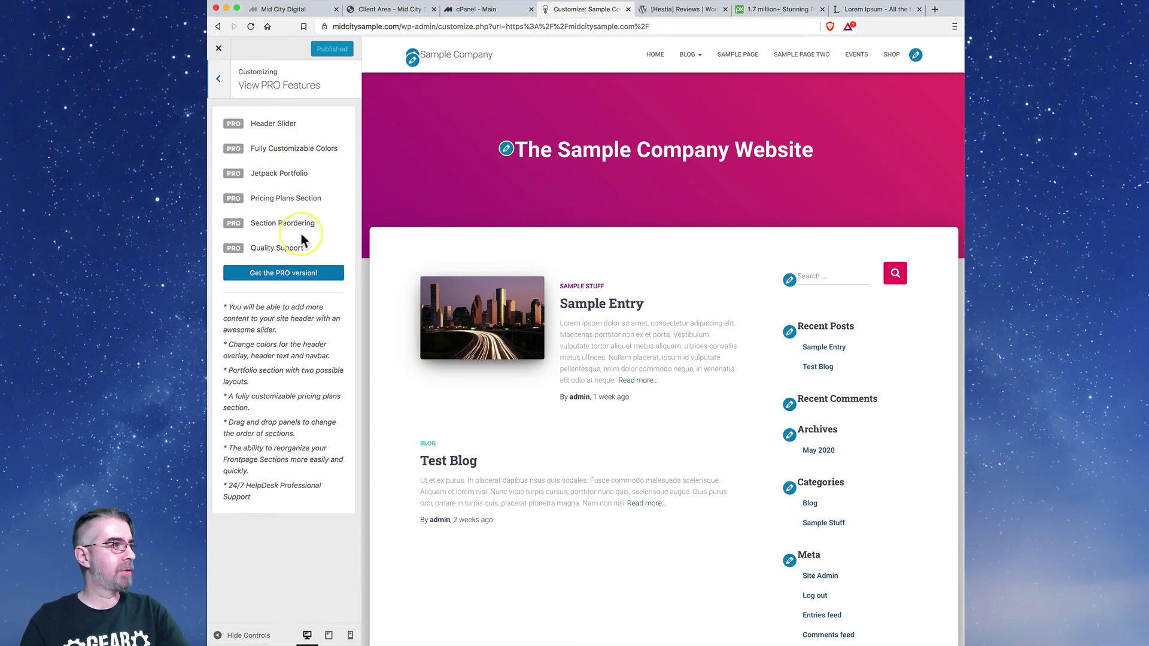
left_click(220, 81)
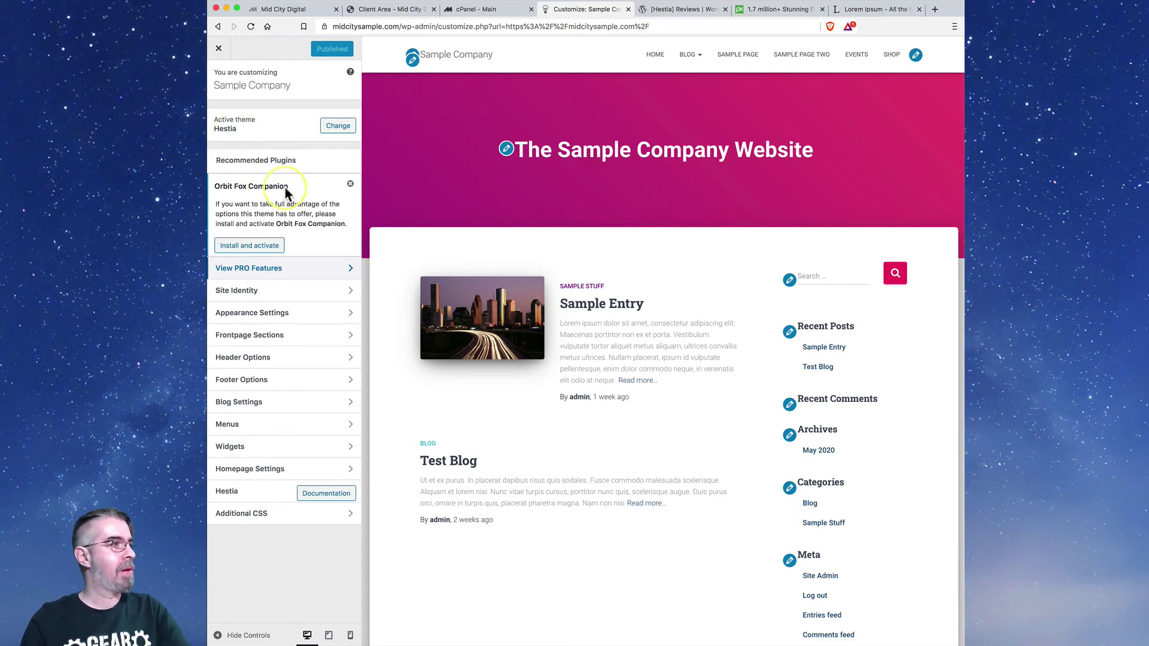
- In Site Identity, set the white Sample_Company_logo_01_sm.png from the media library as the site logo without cropping it
left_click(349, 292)
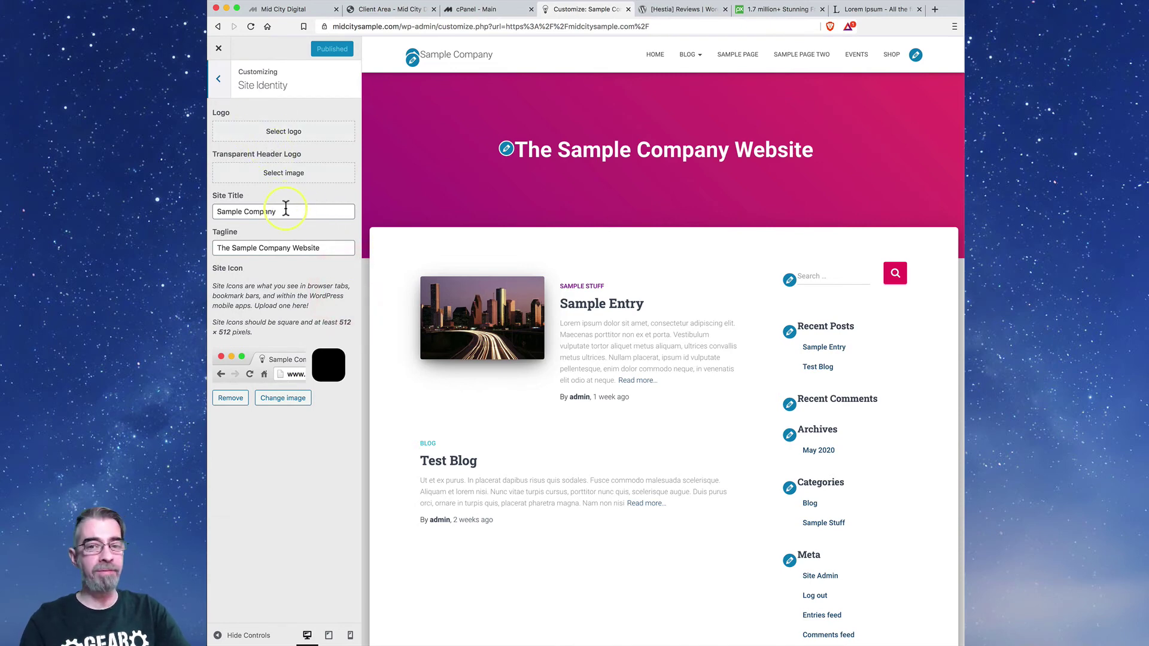
left_click(302, 135)
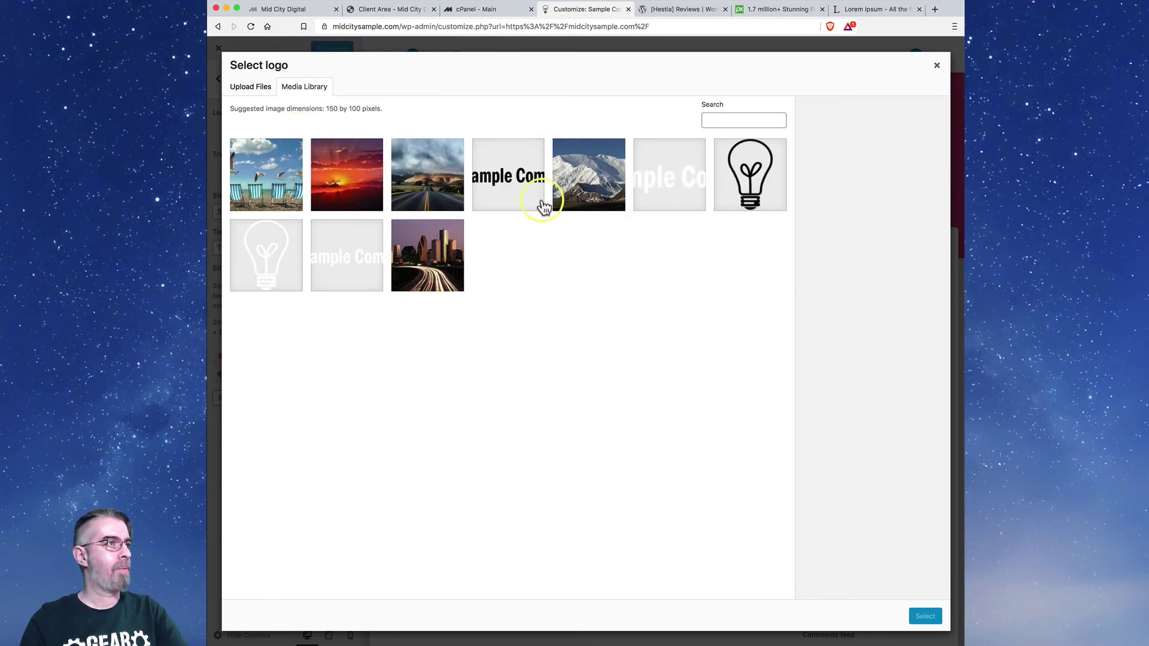
left_click(677, 190)
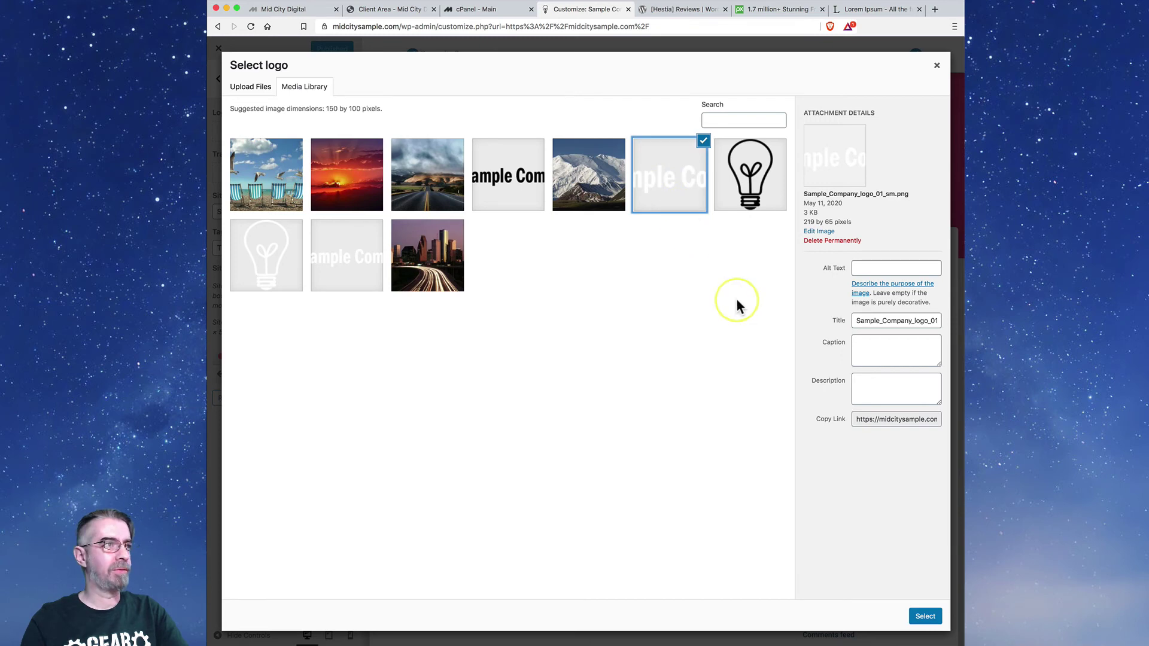
left_click(932, 617)
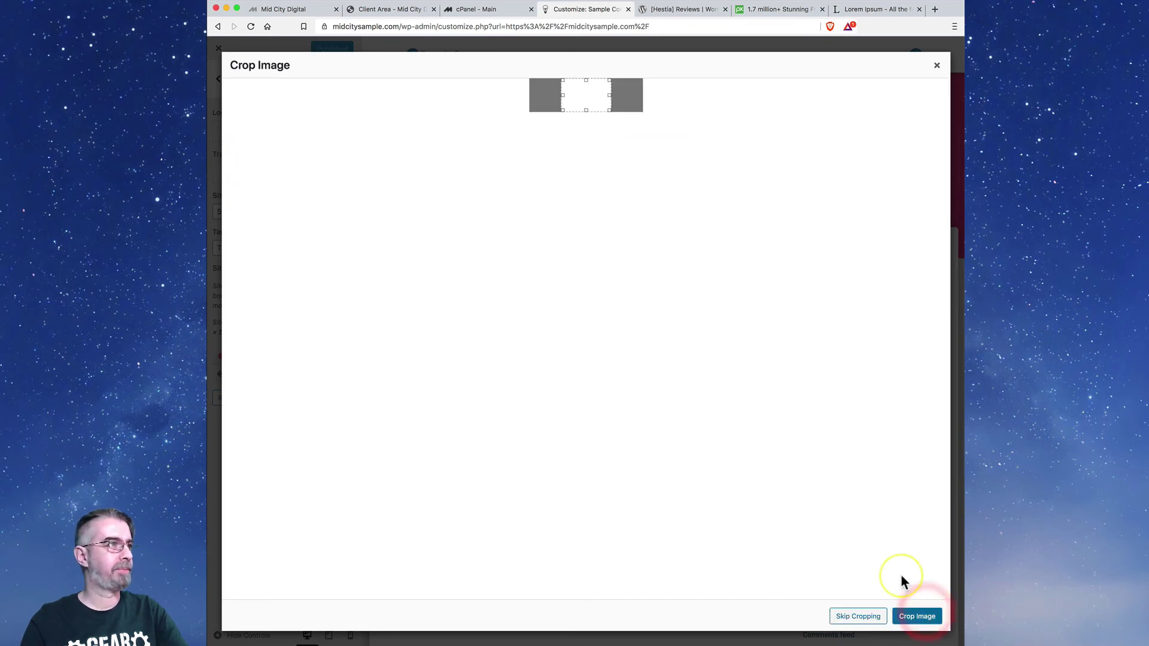
left_click(858, 617)
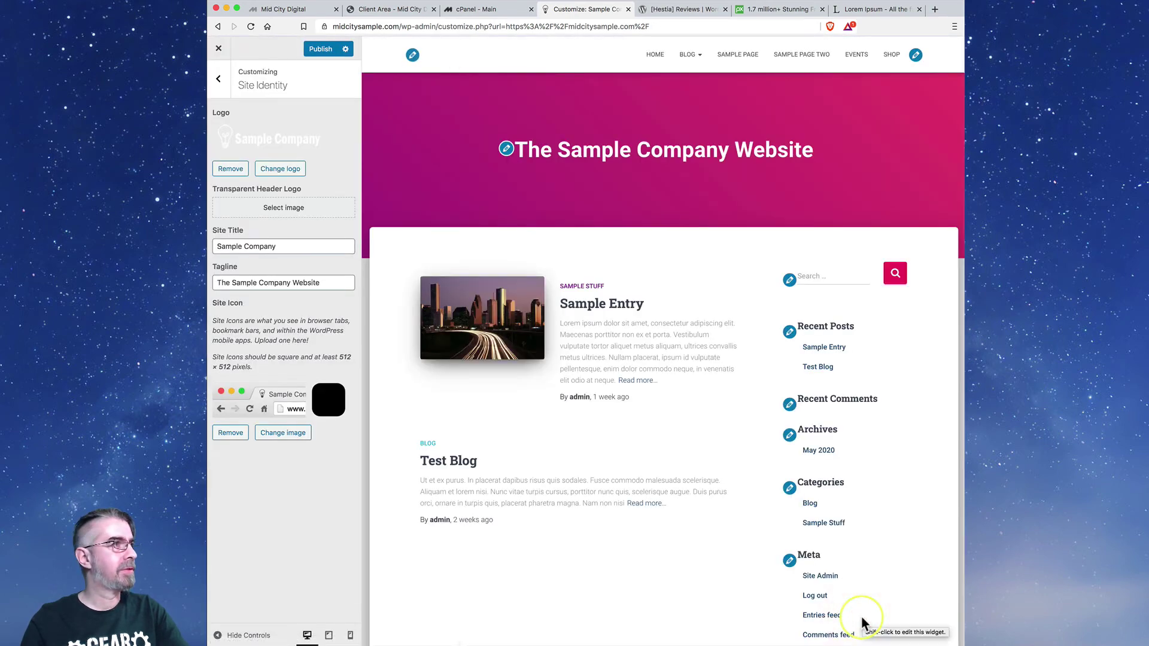
left_click(283, 208)
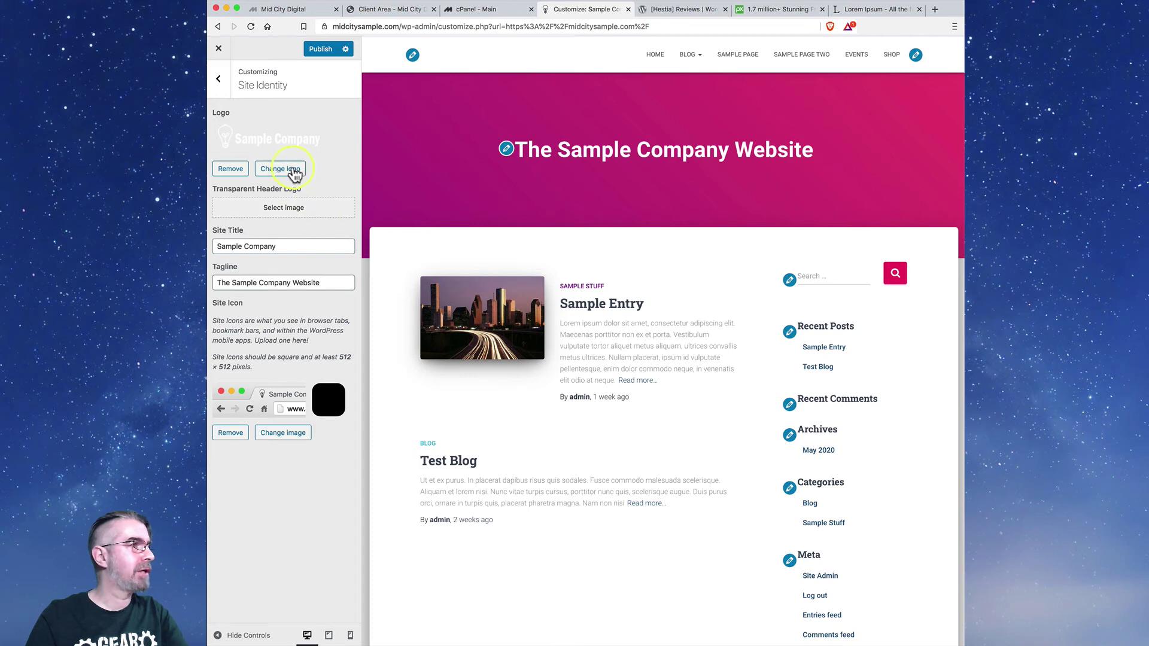
left_click(218, 80)
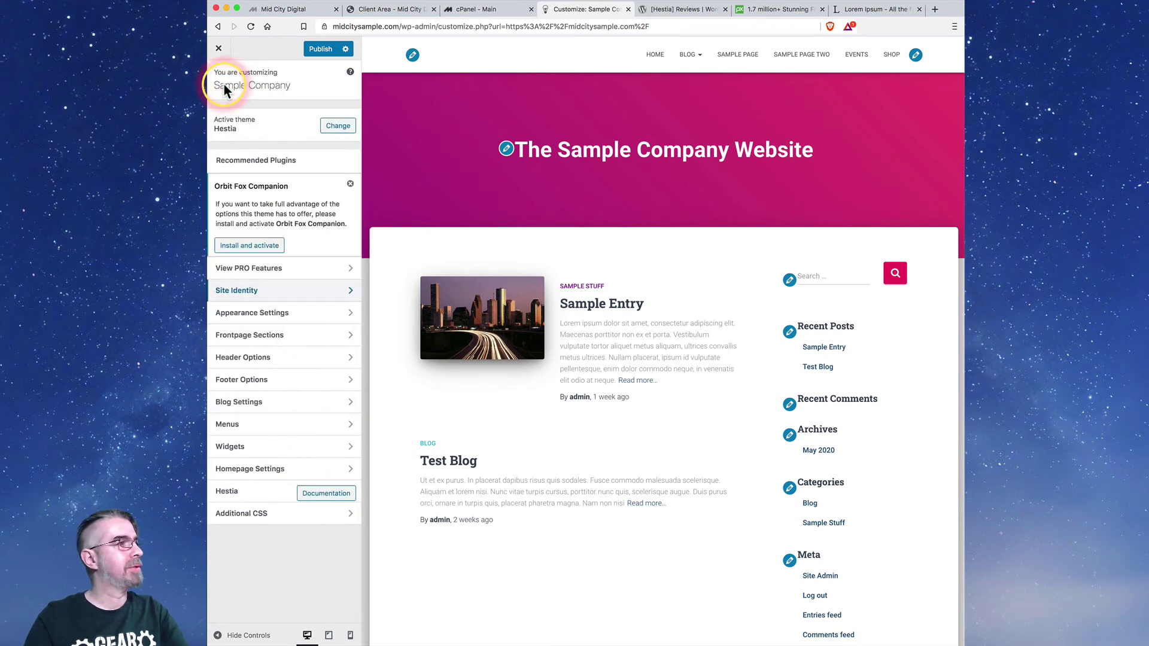
- In the general appearance settings, choose the layout without a sidebar for both pages and the blog
left_click(346, 315)
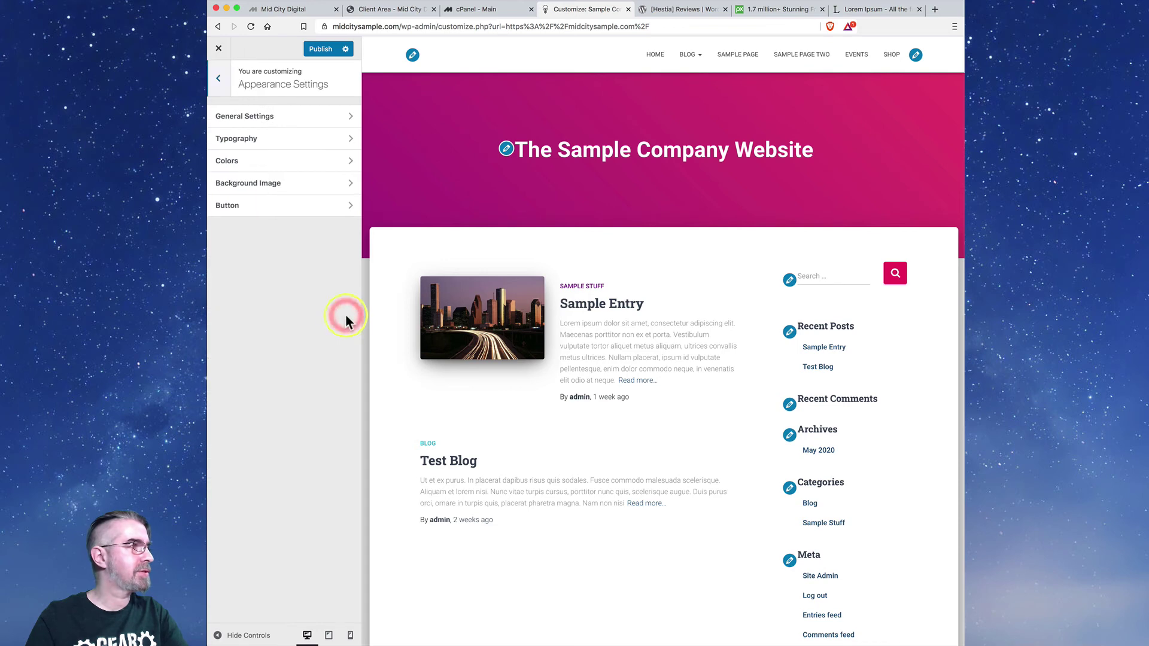
left_click(347, 119)
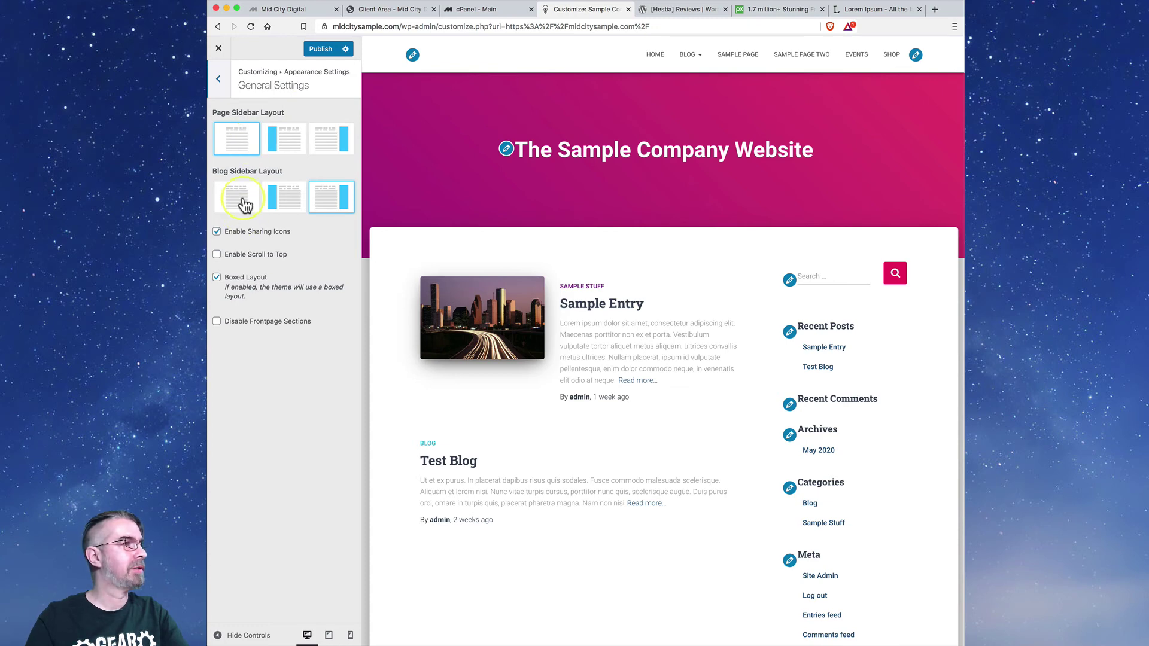
left_click(236, 146)
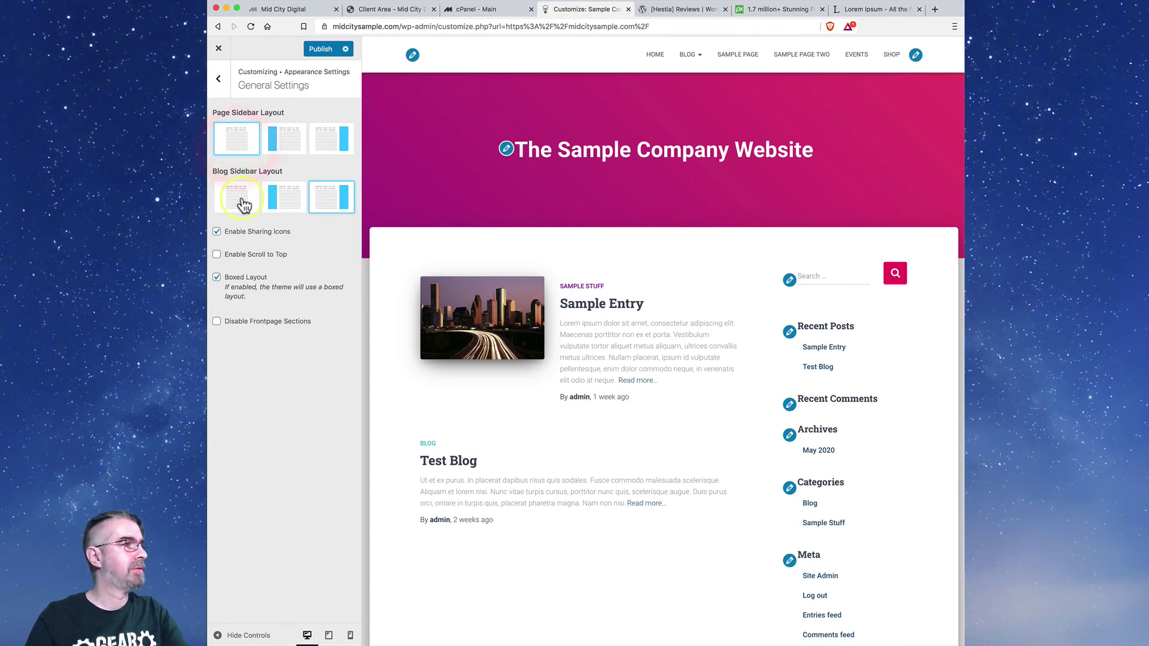
left_click(240, 201)
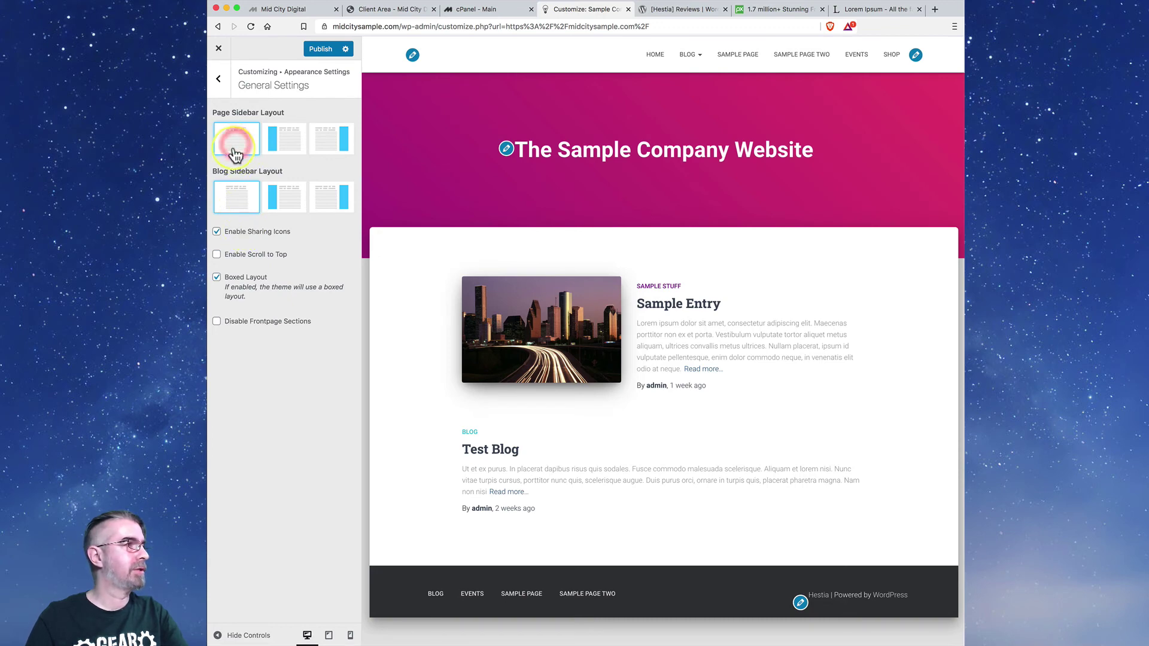
left_click(221, 82)
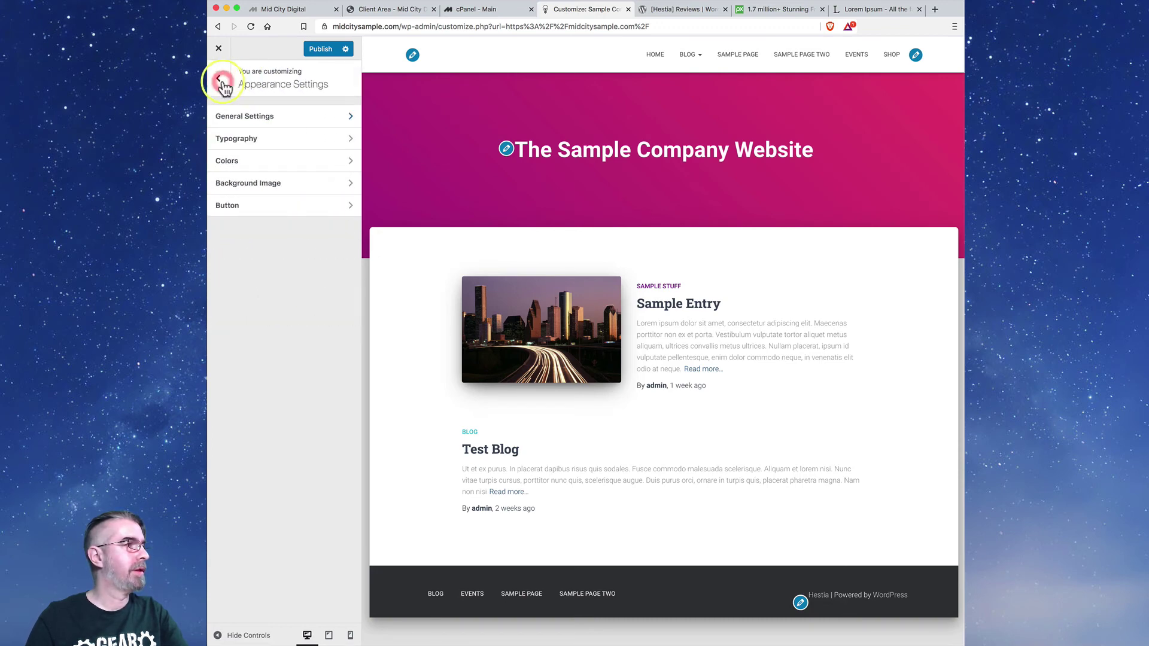
- Check the background and accent color options in the appearance settings and return to the main customizer sections
left_click(333, 160)
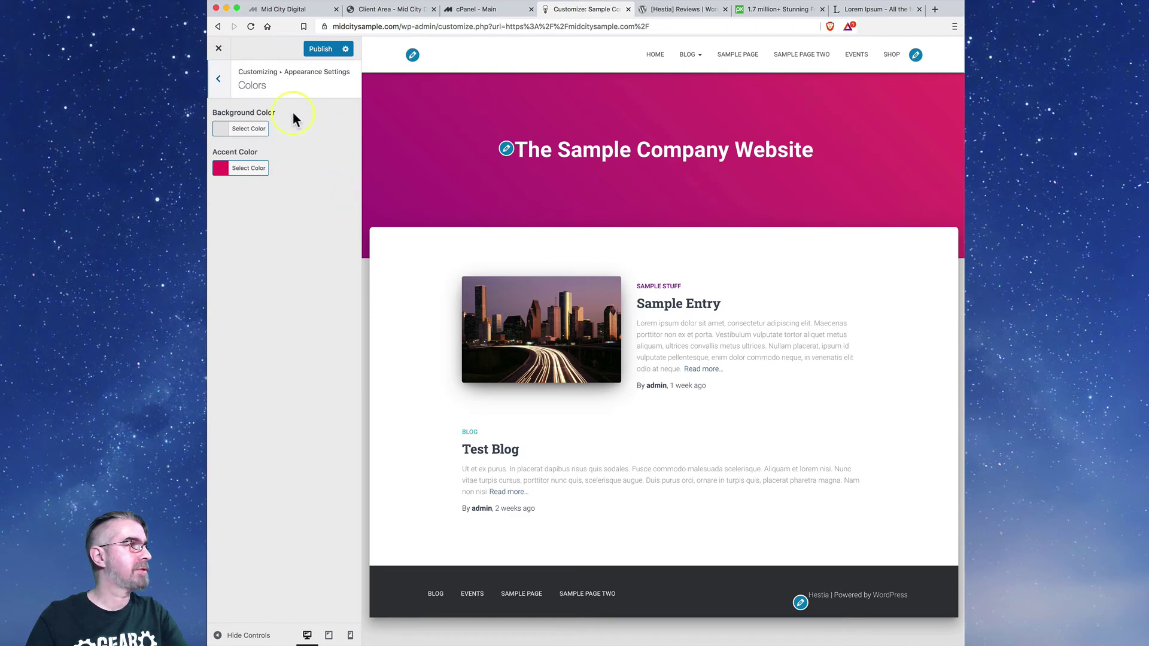
left_click(219, 78)
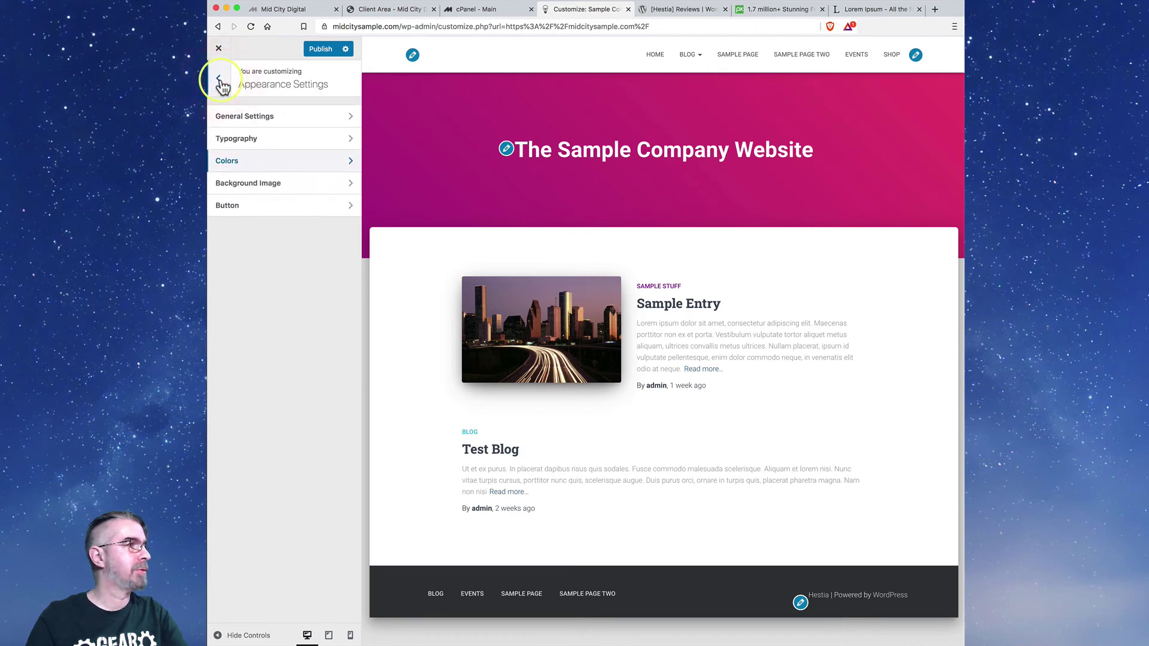
left_click(219, 79)
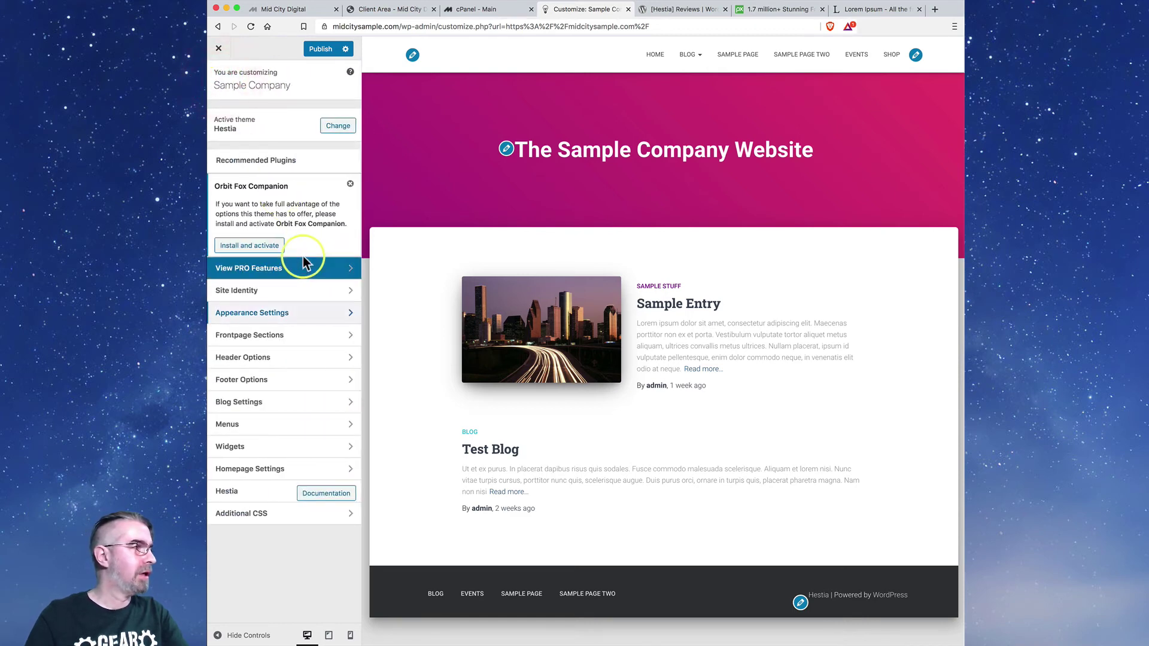
- Replace the site logo with the black Sample_Company_logo_02.png, skipping cropping, and publish the customizer changes
left_click(347, 292)
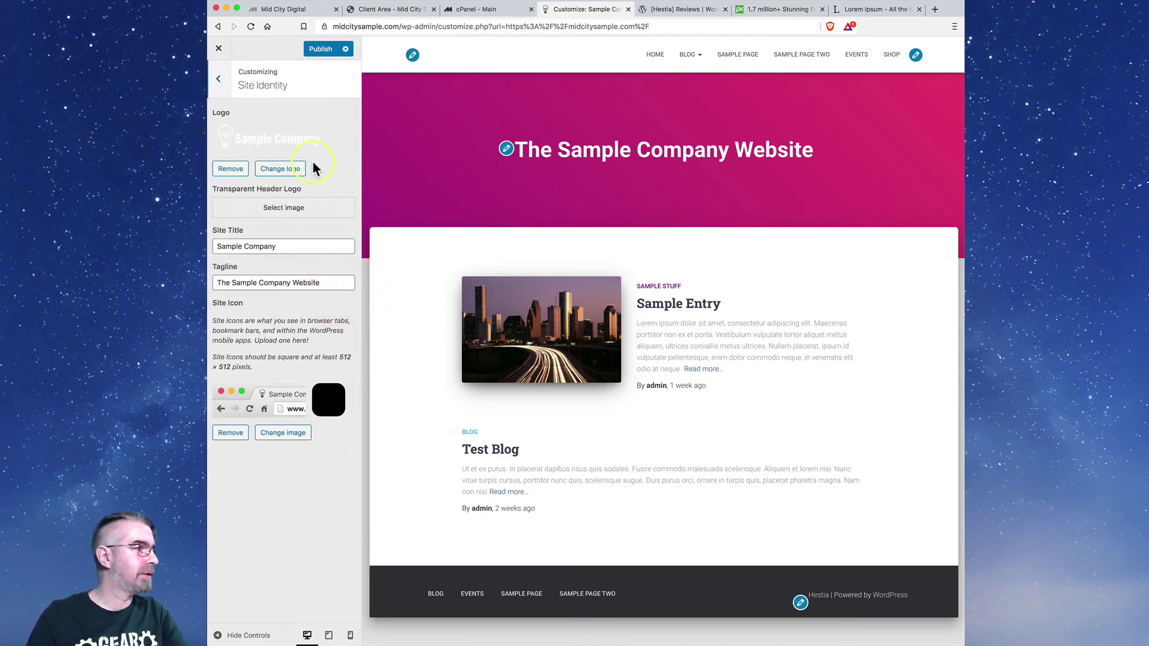
left_click(230, 169)
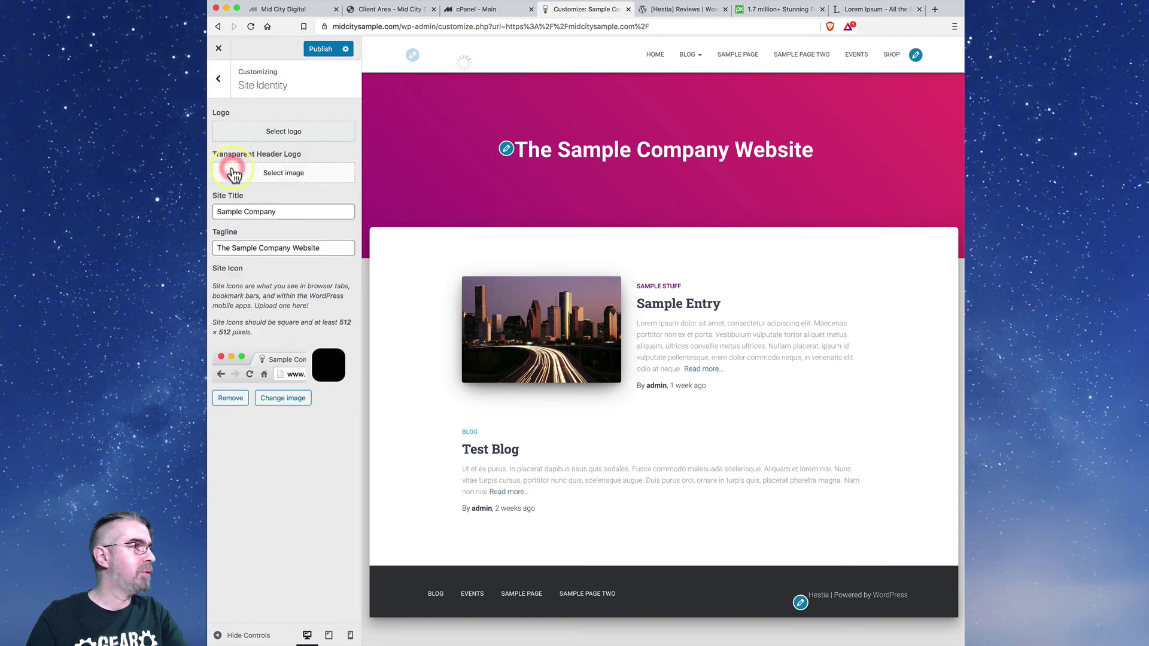
left_click(307, 137)
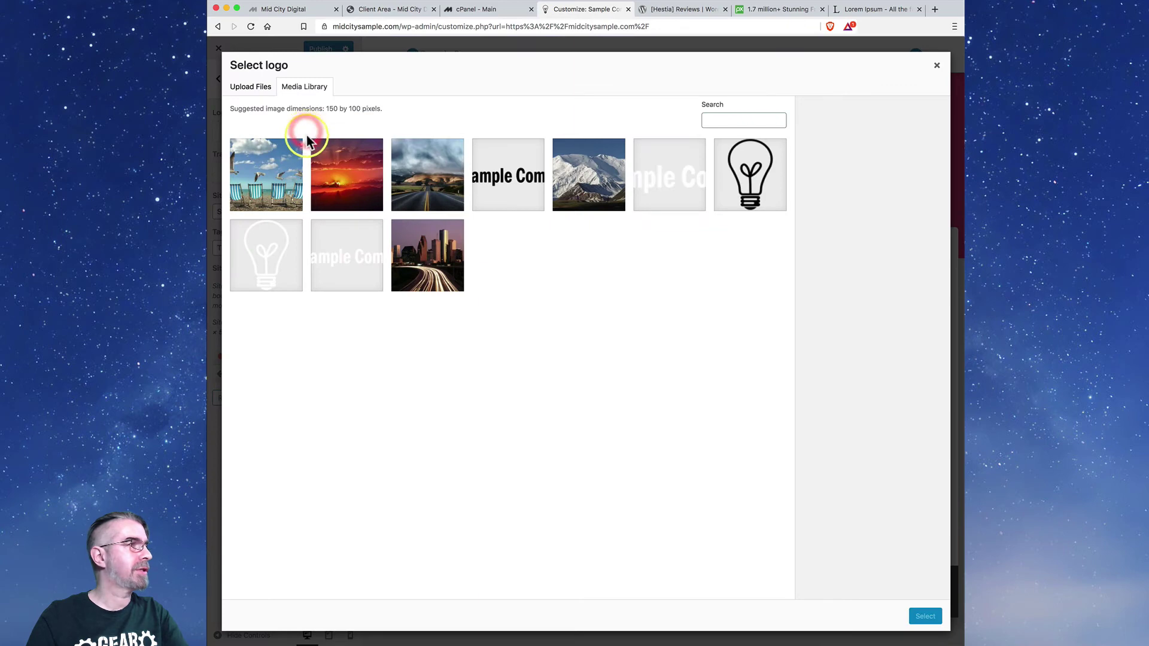
left_click(520, 198)
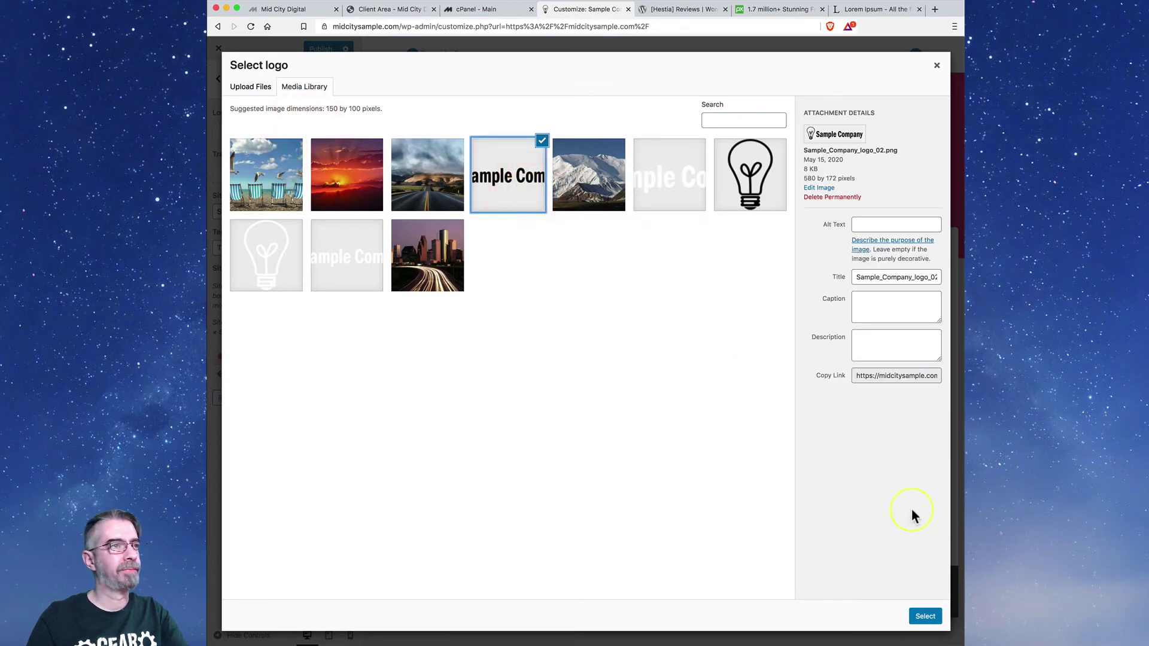
left_click(925, 617)
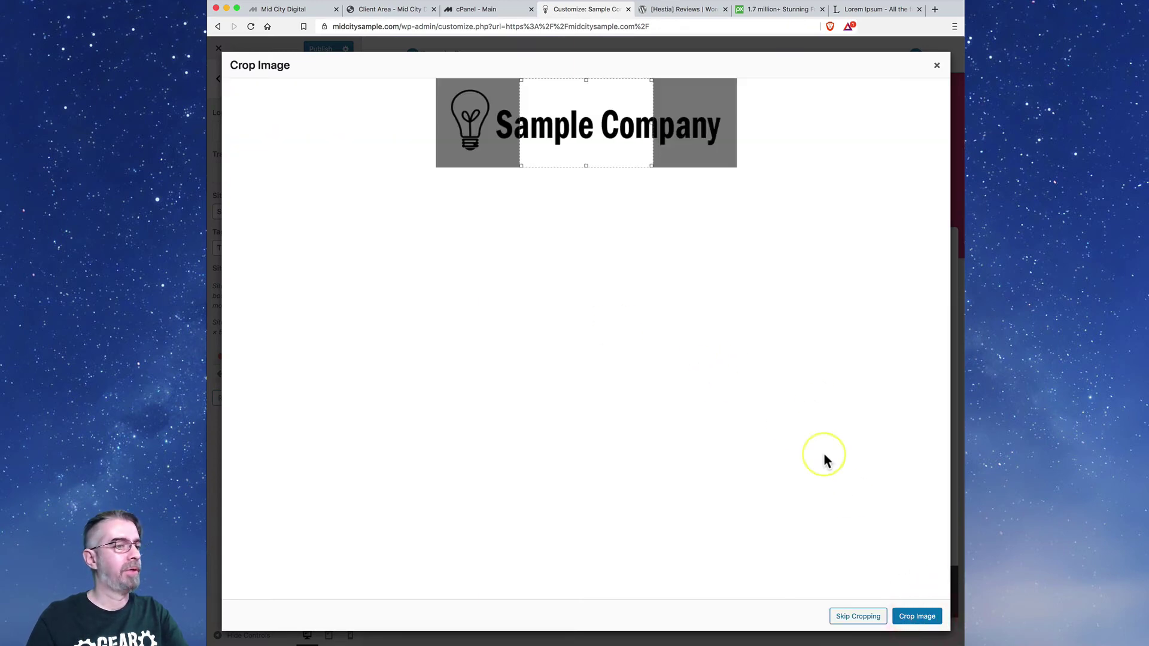
left_click(850, 617)
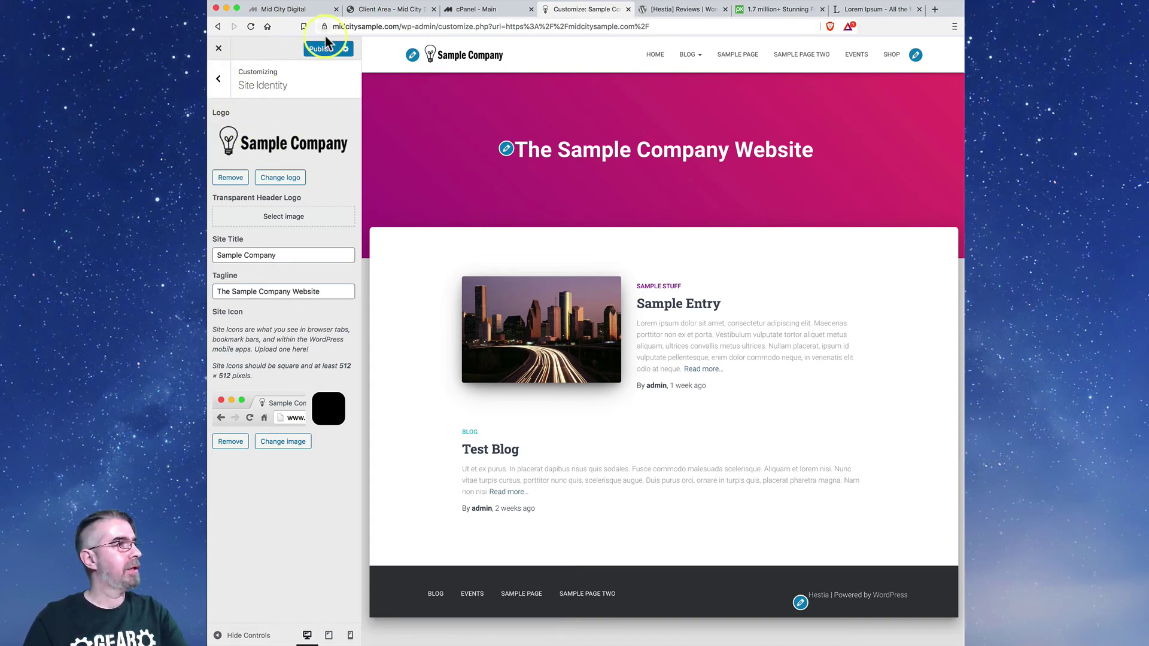
left_click(346, 49)
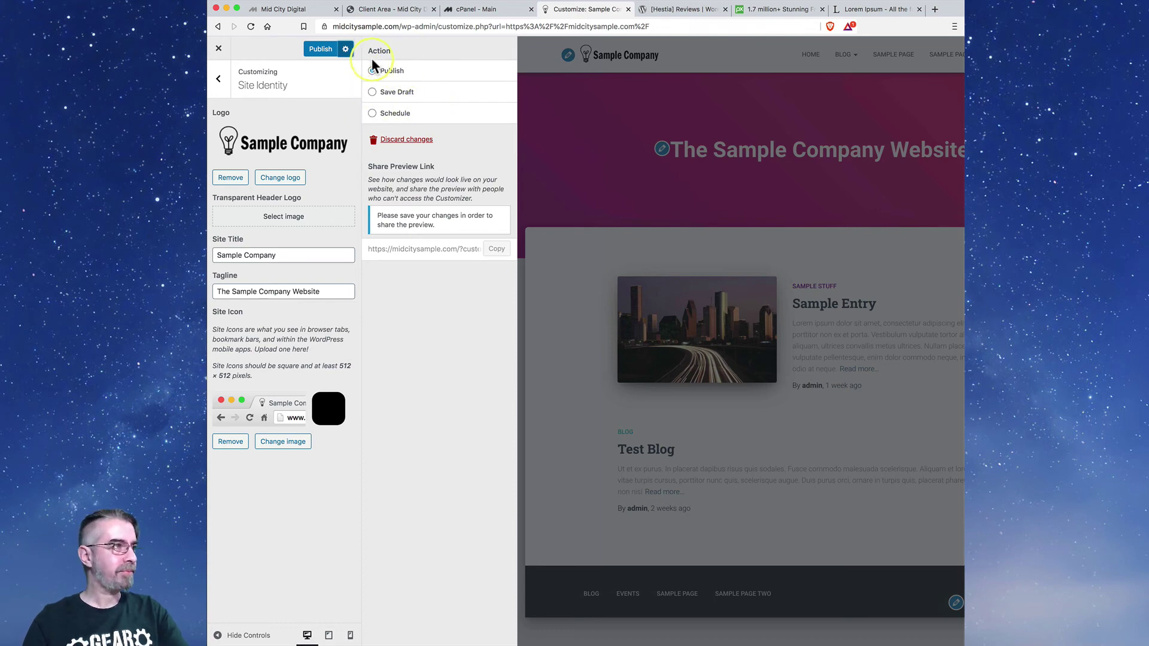
left_click(319, 51)
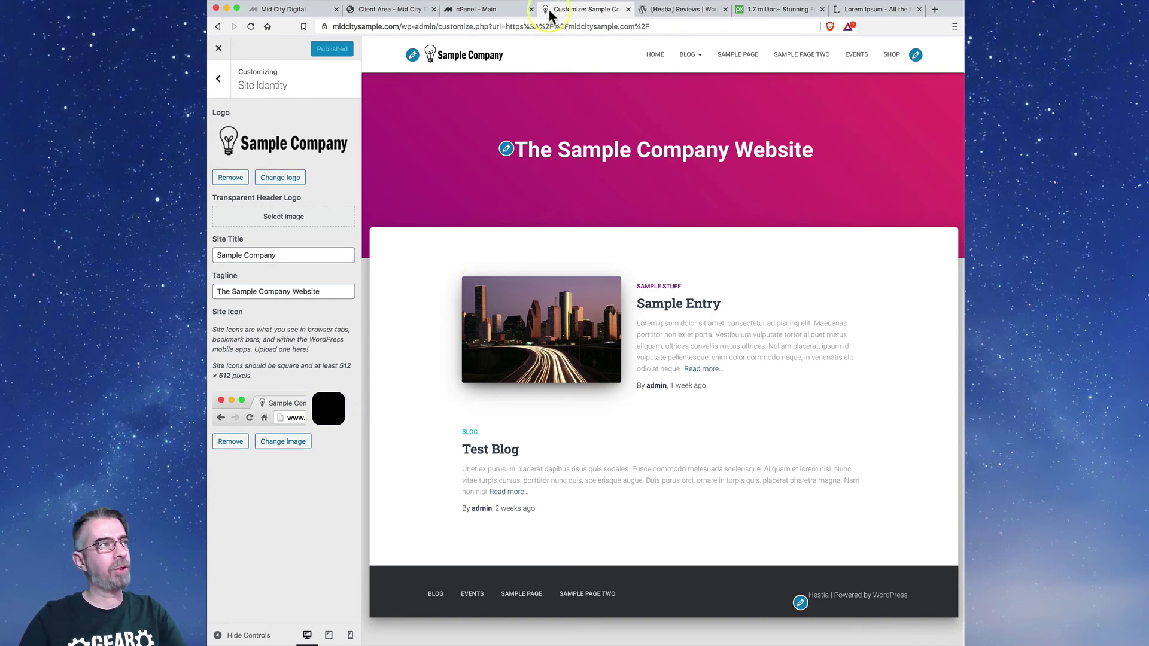
- In the header options, enable the Very Top Bar section and look over the widgets available for it
left_click(218, 78)
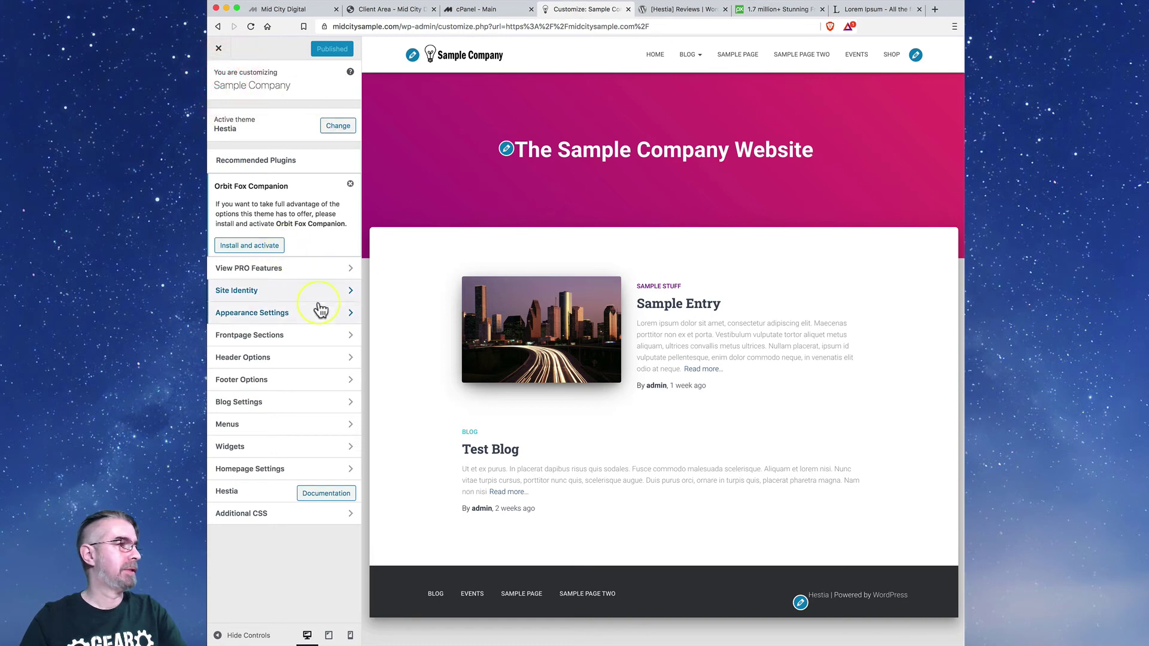
left_click(346, 359)
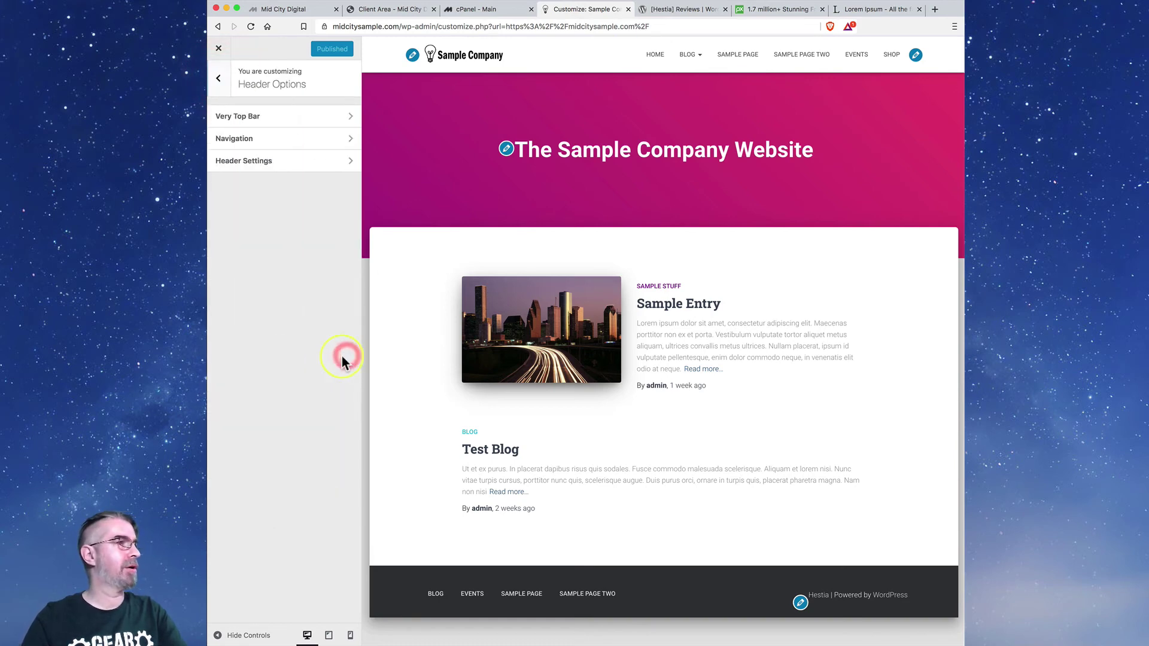
left_click(348, 117)
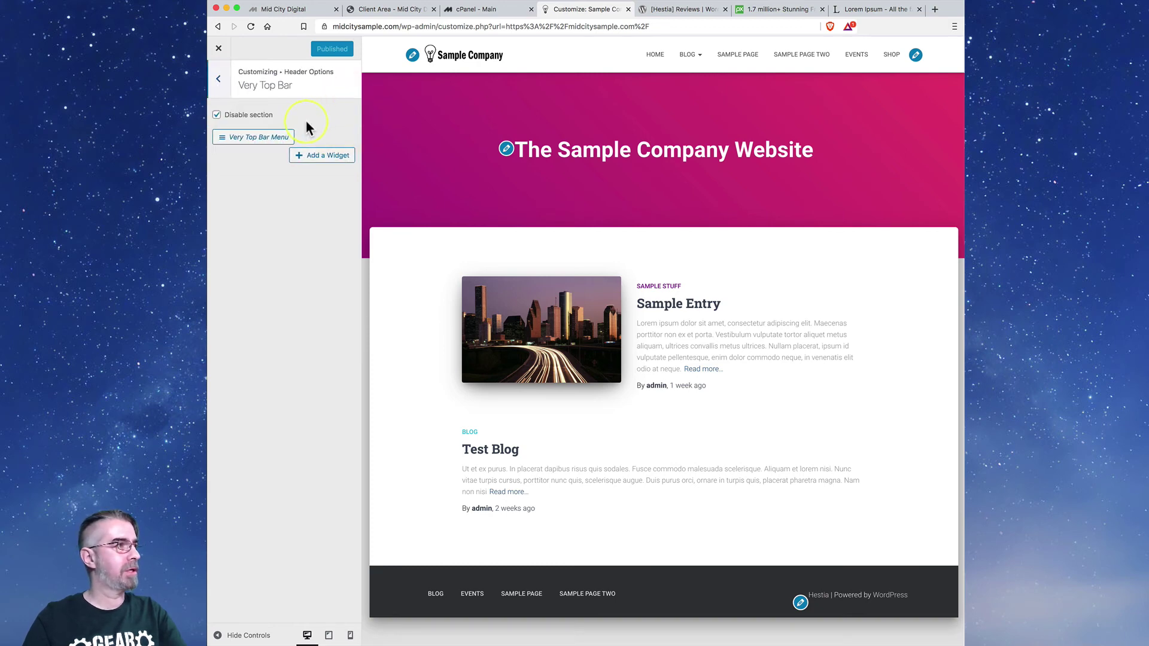
left_click(217, 115)
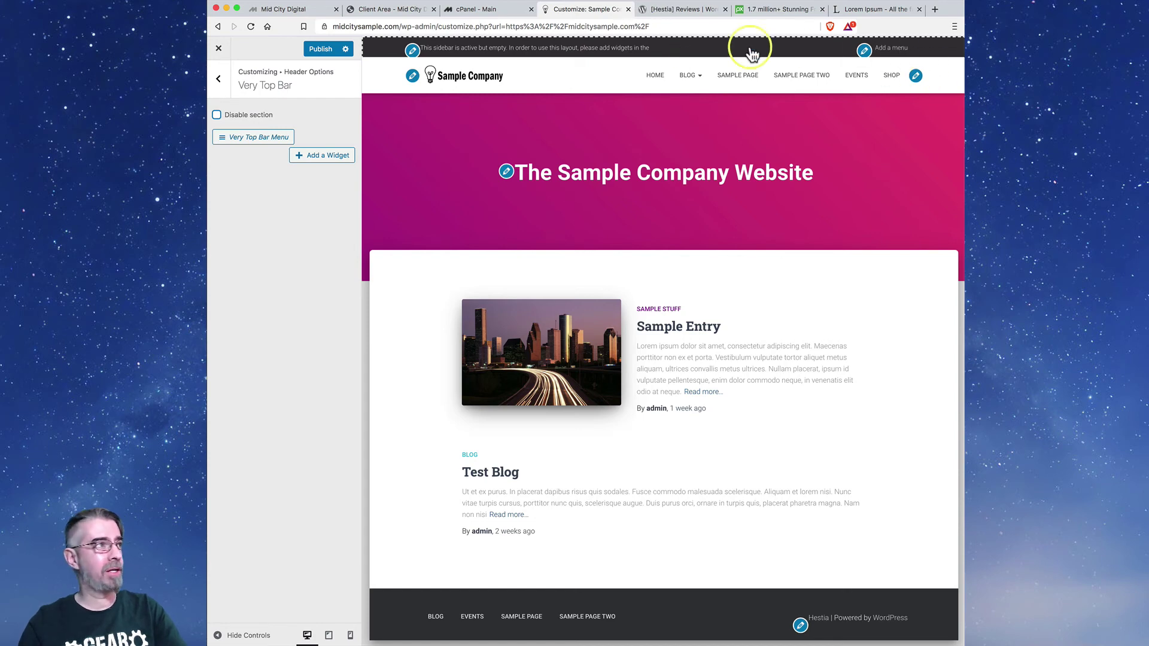
left_click(328, 161)
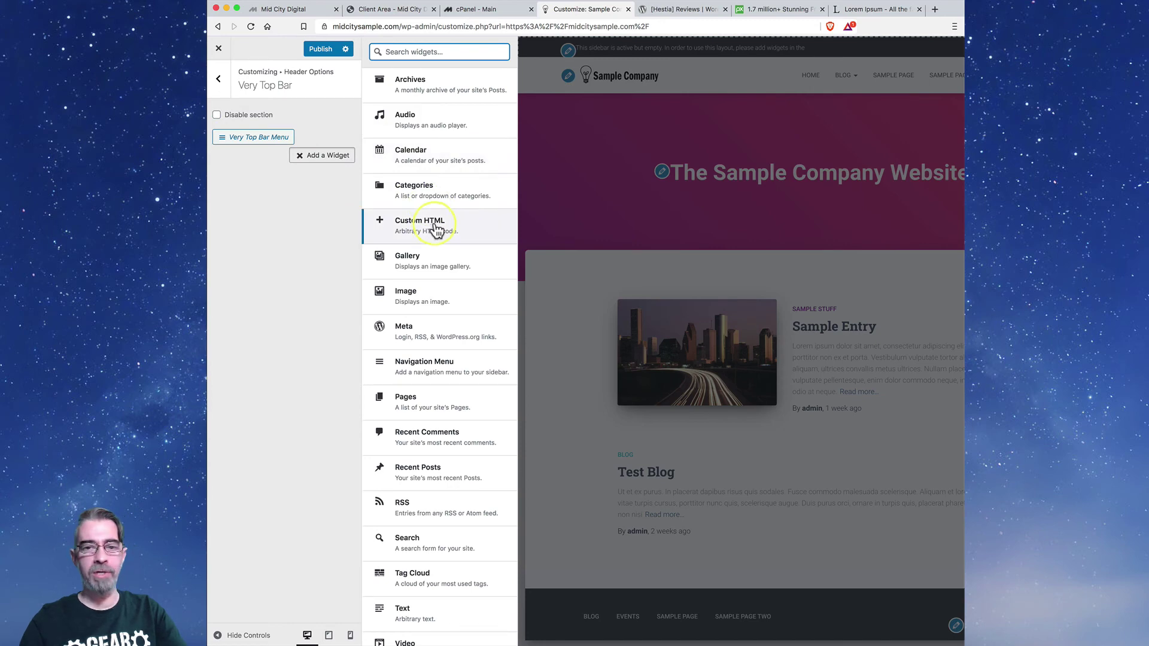
left_click(218, 80)
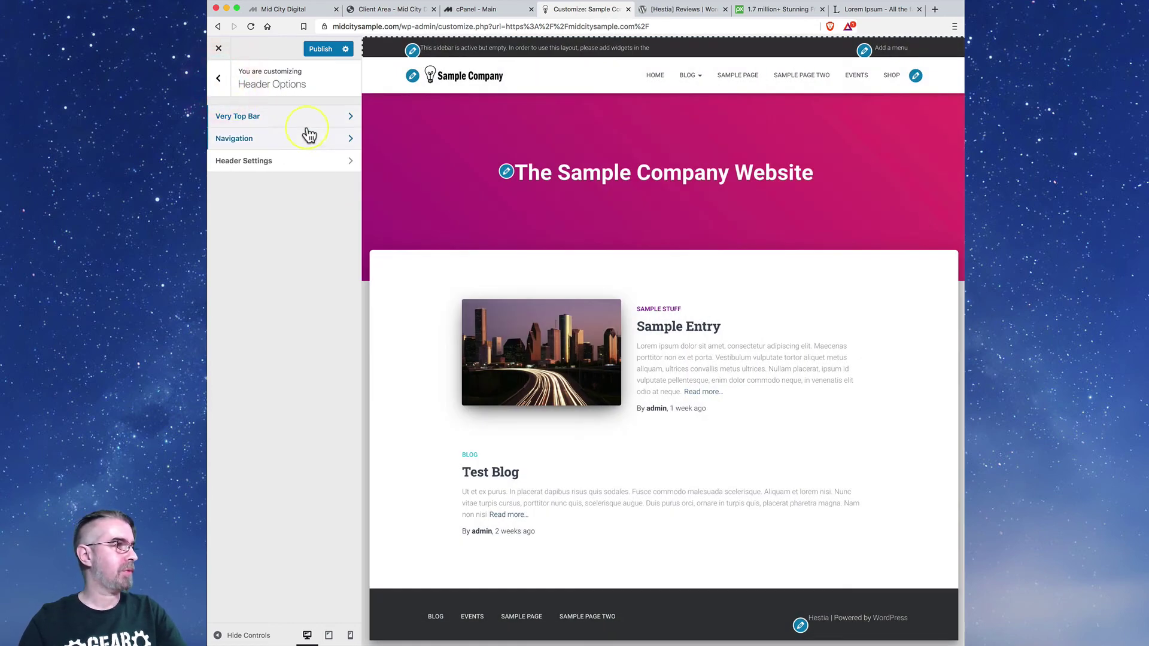
- Try the centered-logo navigation layout and the layout with a widget area beside the logo, checking each in the preview
left_click(352, 142)
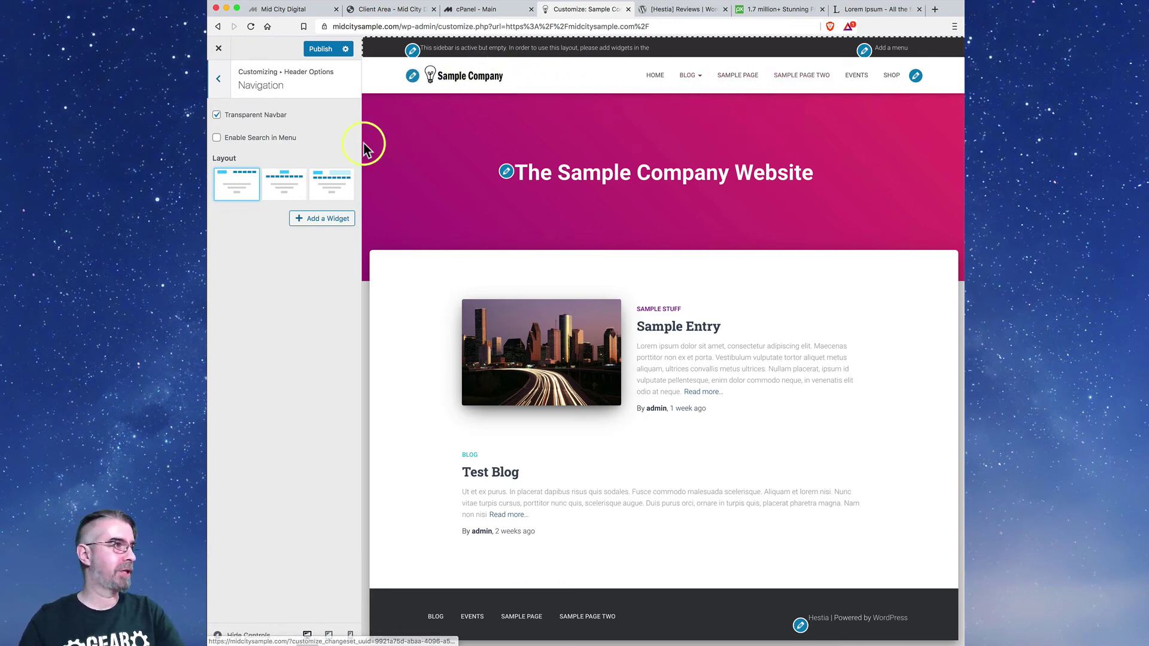
left_click(294, 195)
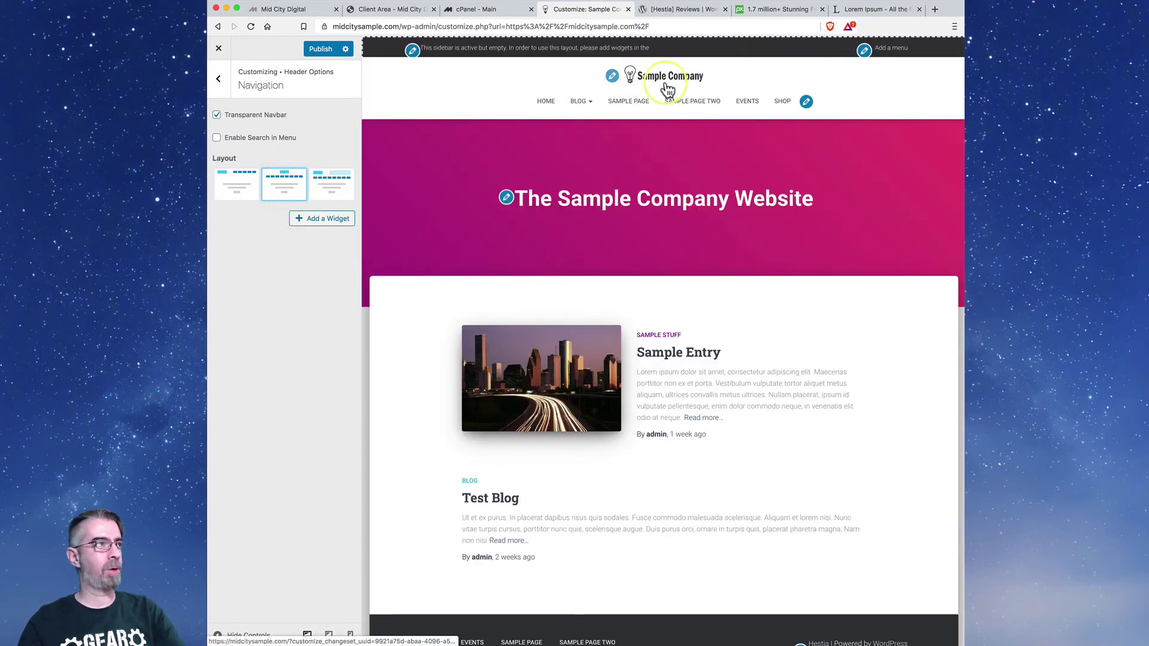
left_click(335, 193)
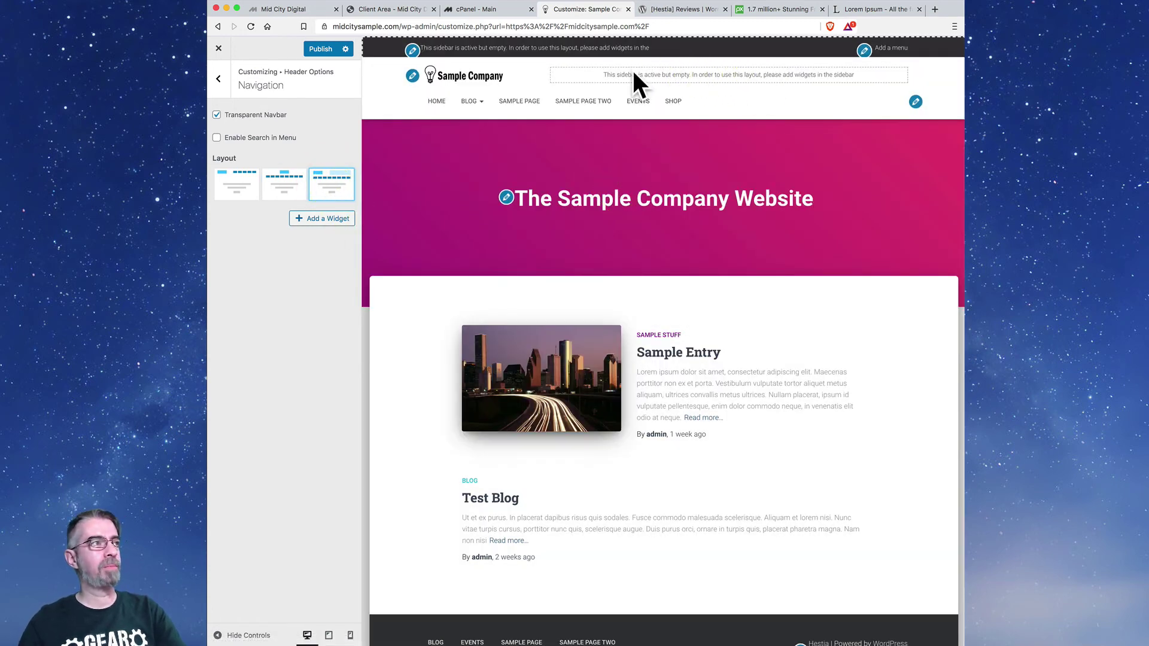
left_click(560, 71)
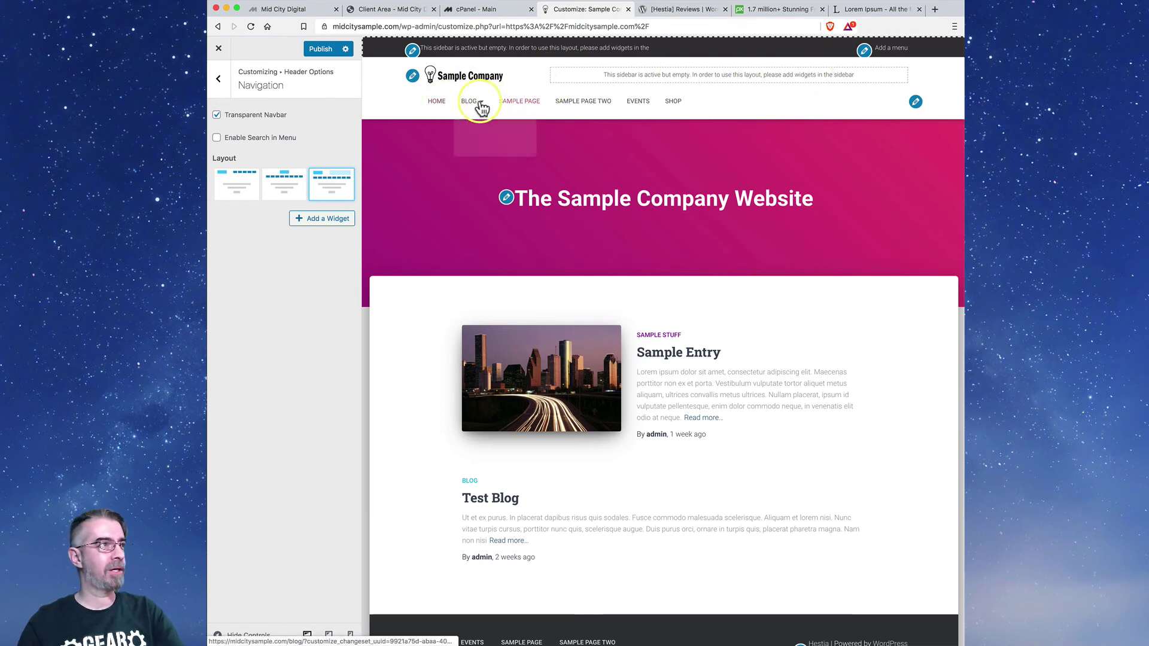
mouse_move(478, 106)
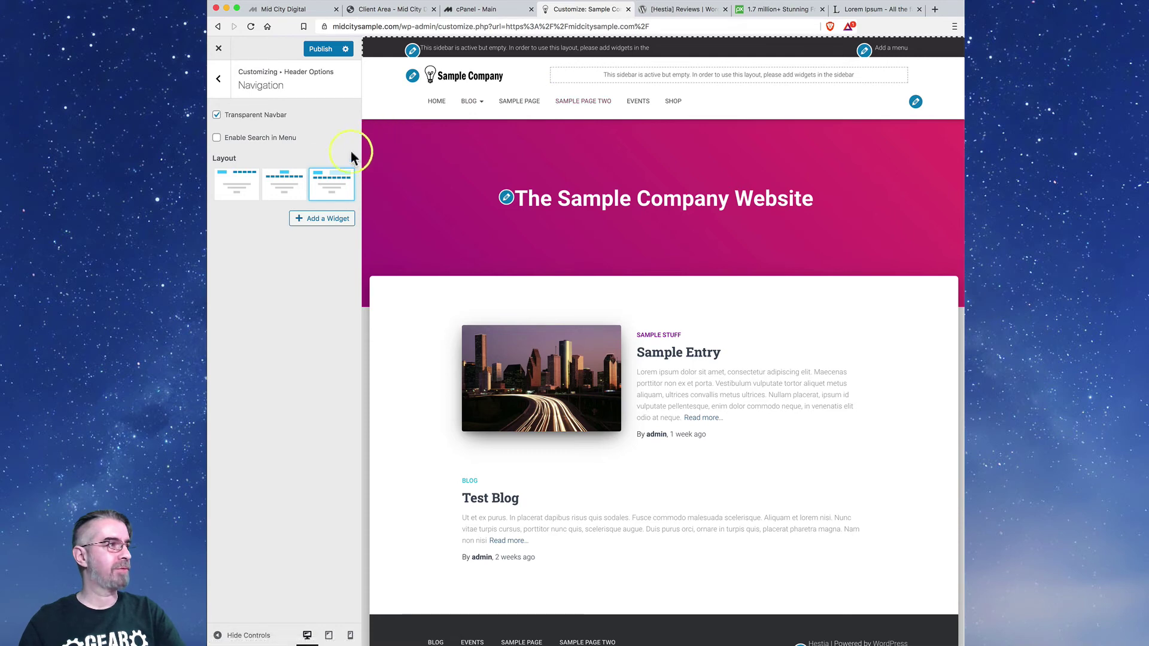
- Enable search in the navigation menu, test showing and hiding the search field in the preview, and return to the header options
left_click(218, 139)
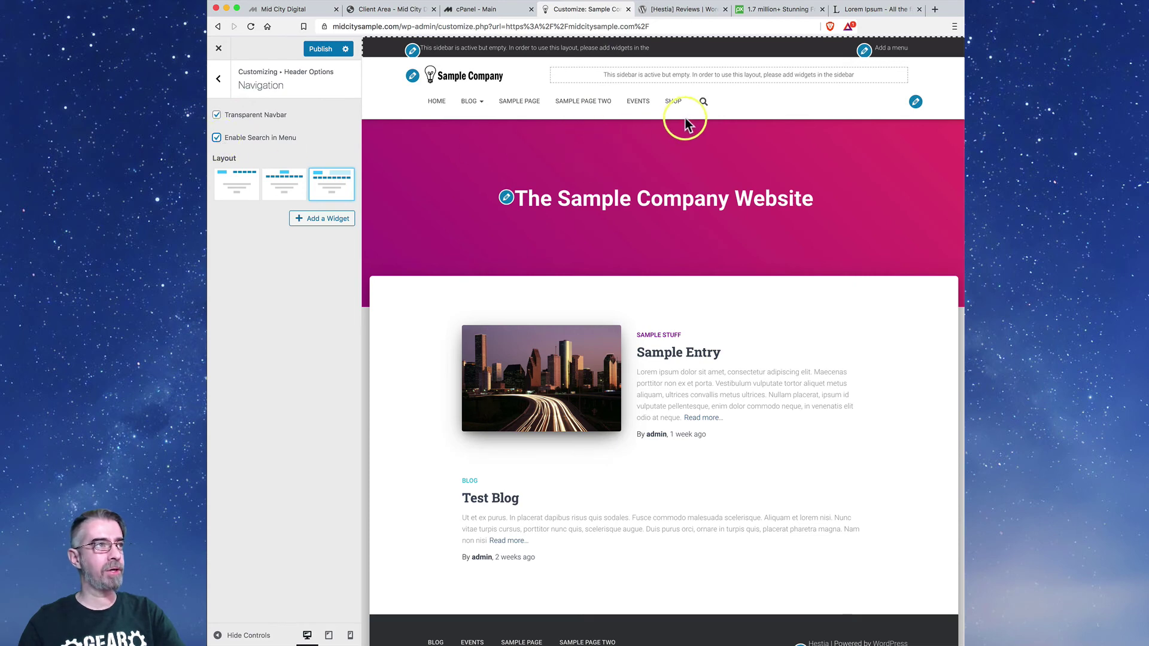
left_click(703, 101)
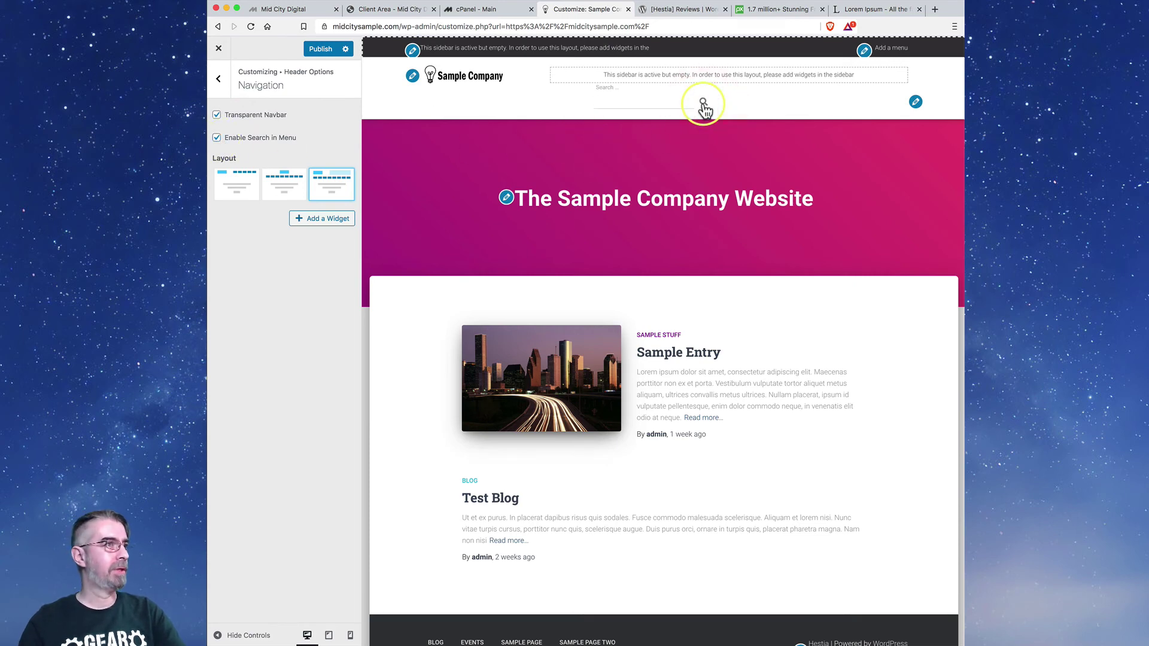
left_click(704, 103)
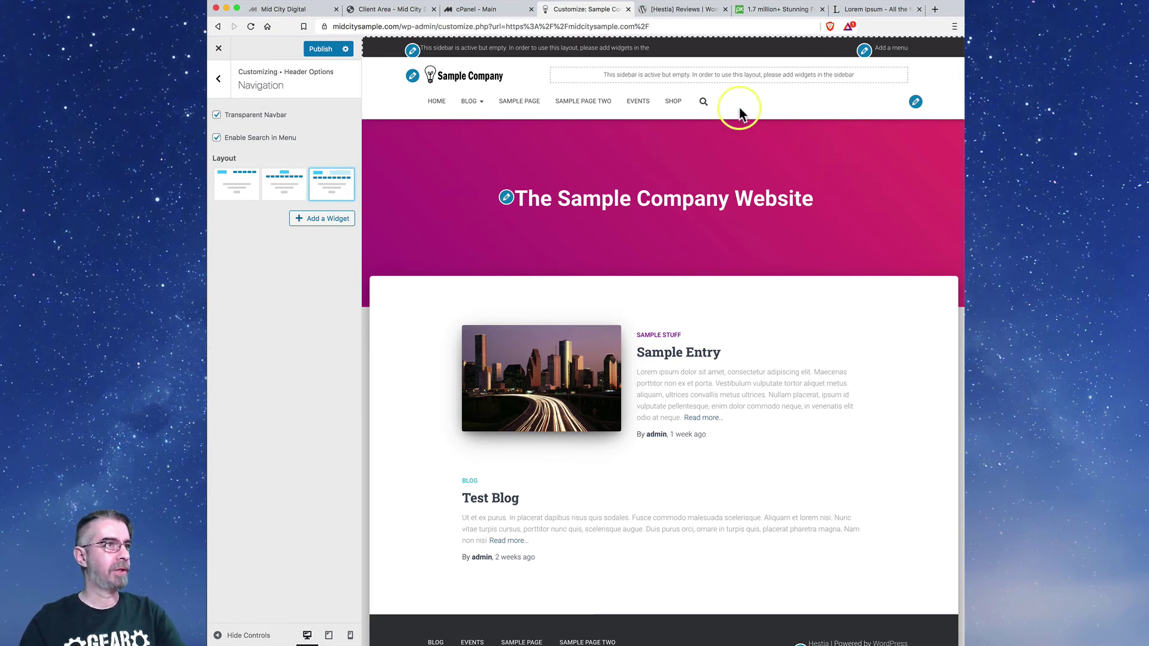
left_click(219, 82)
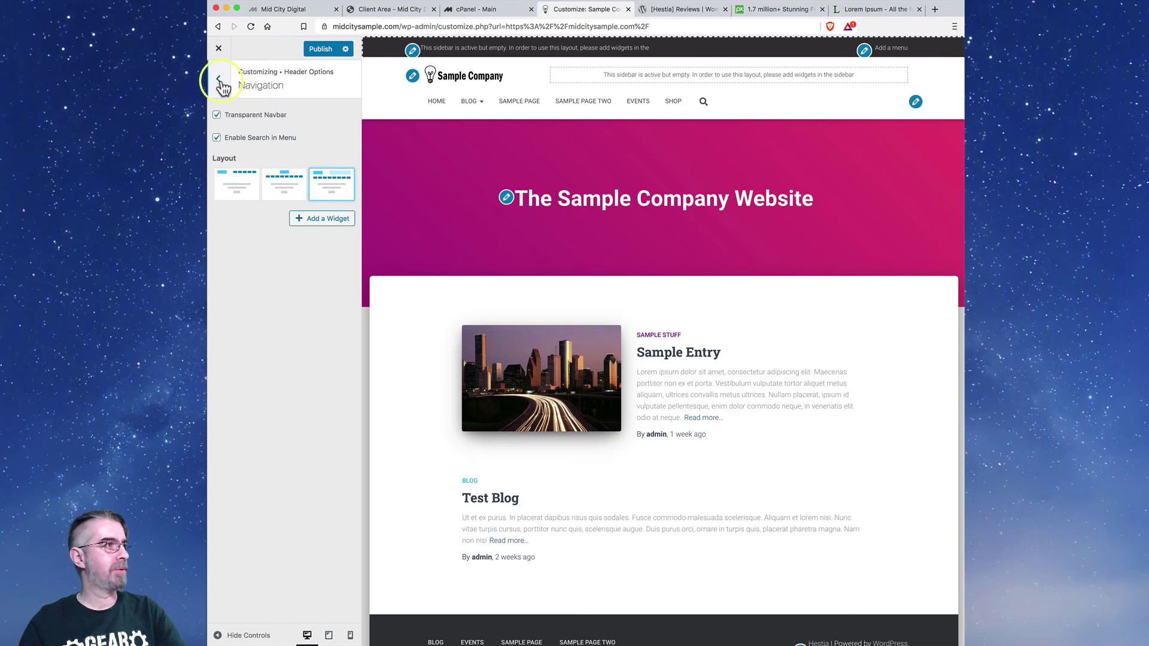
left_click(220, 82)
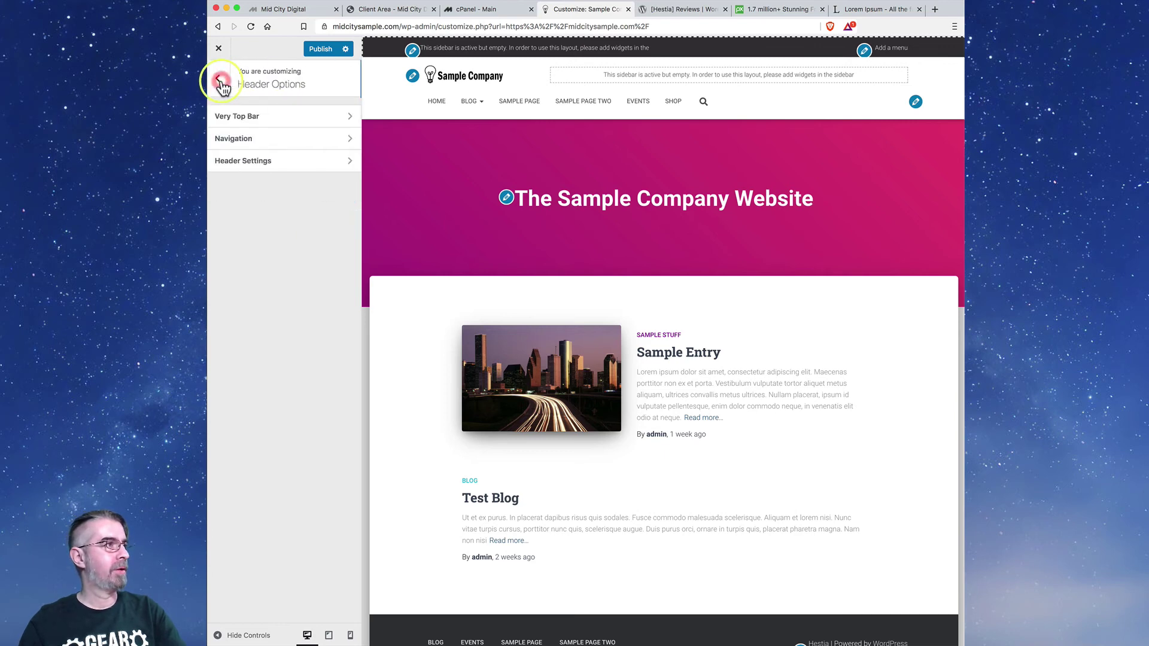
- In the header settings, try the second and third posts/pages layouts and reselect the first one
left_click(354, 172)
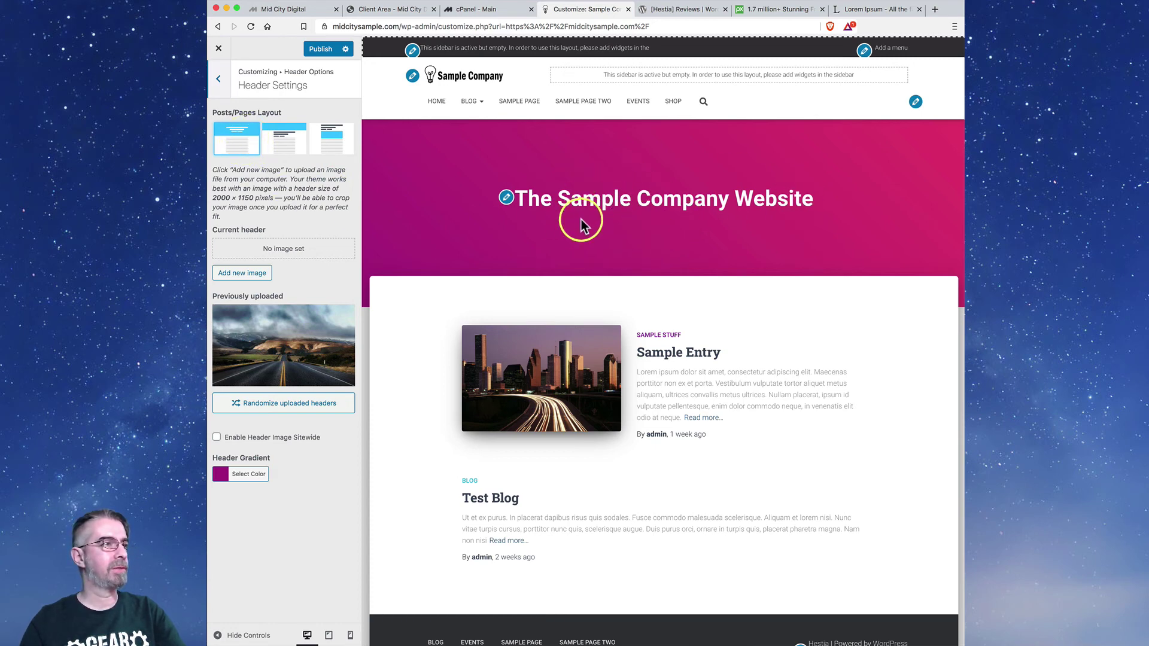
left_click(278, 151)
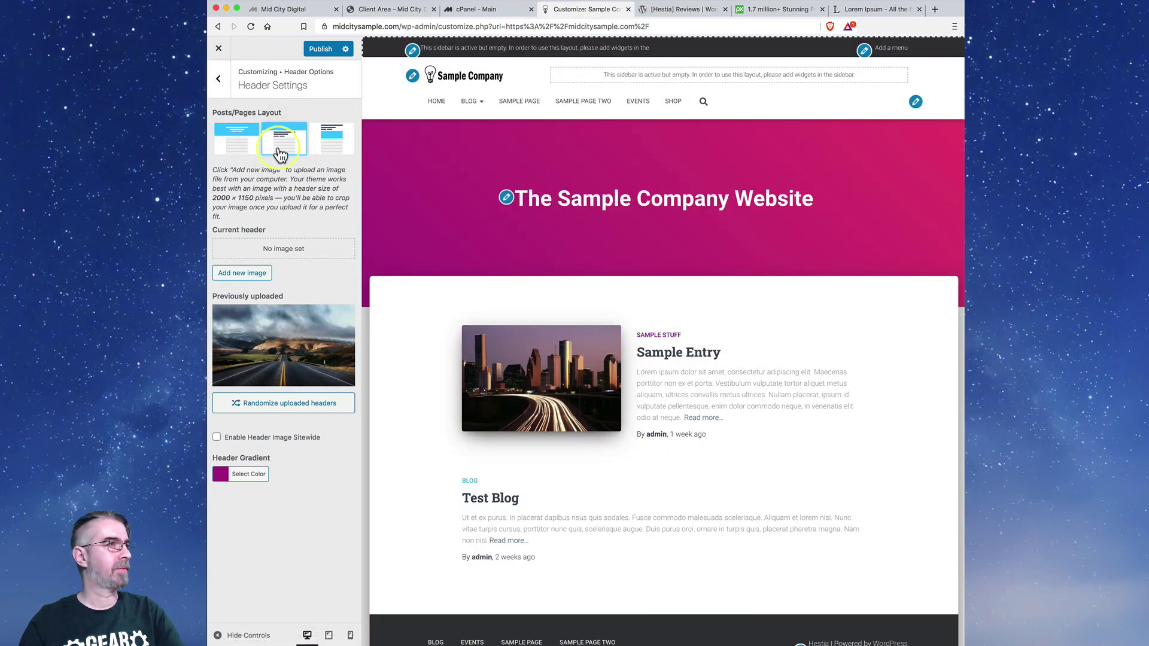
left_click(333, 147)
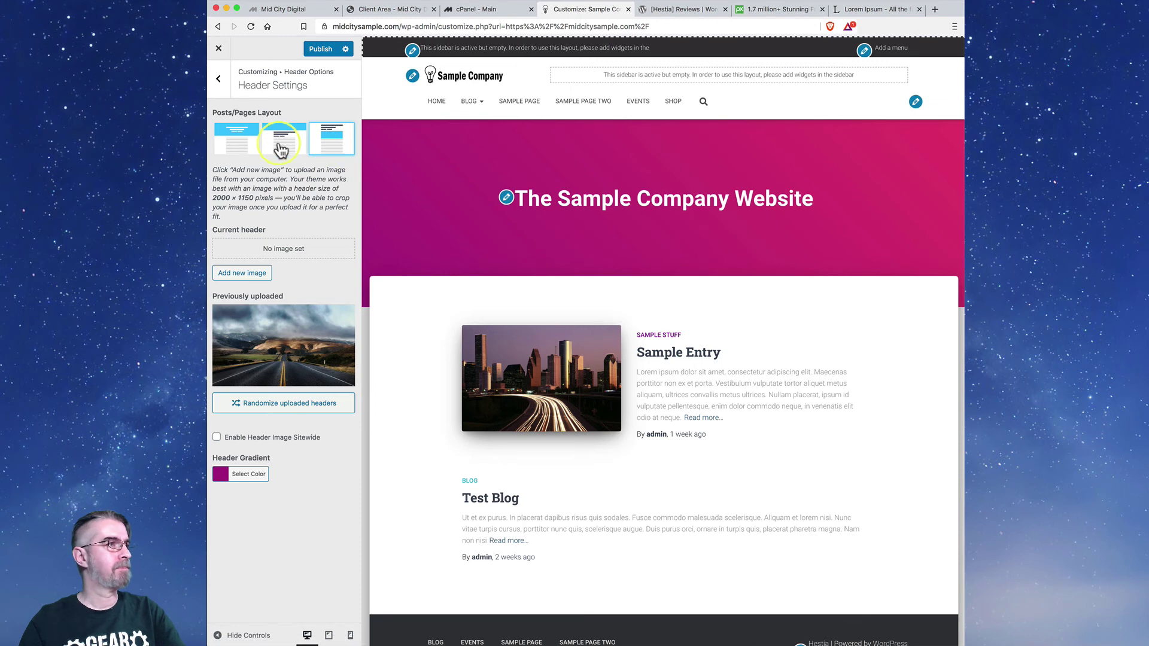
left_click(275, 150)
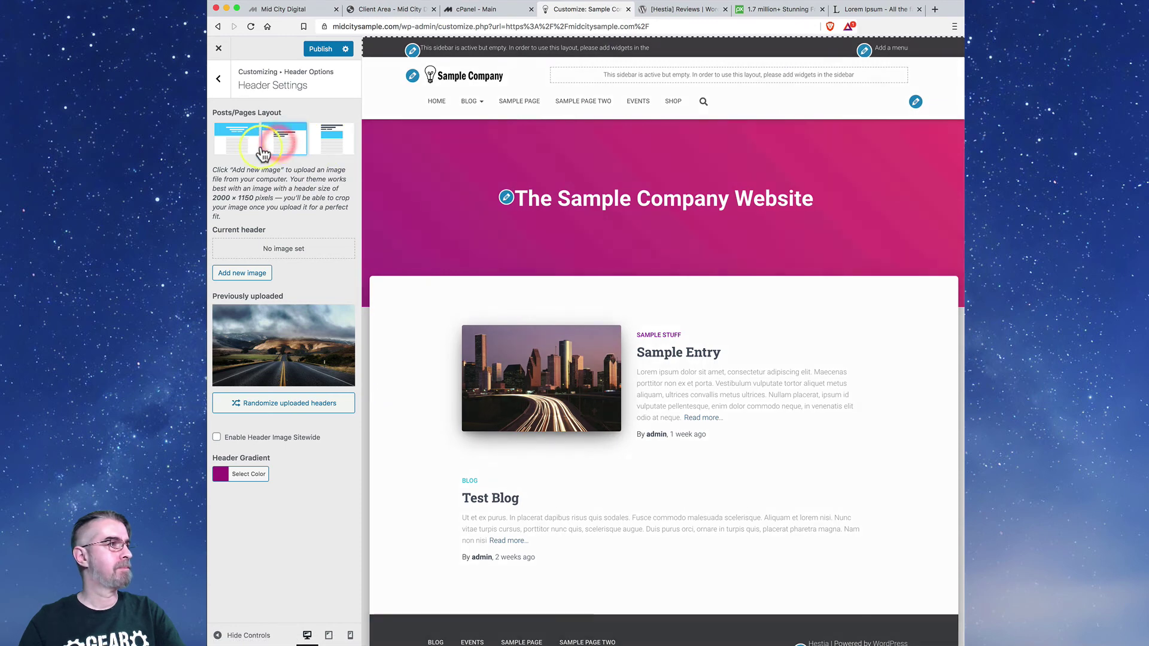
left_click(250, 153)
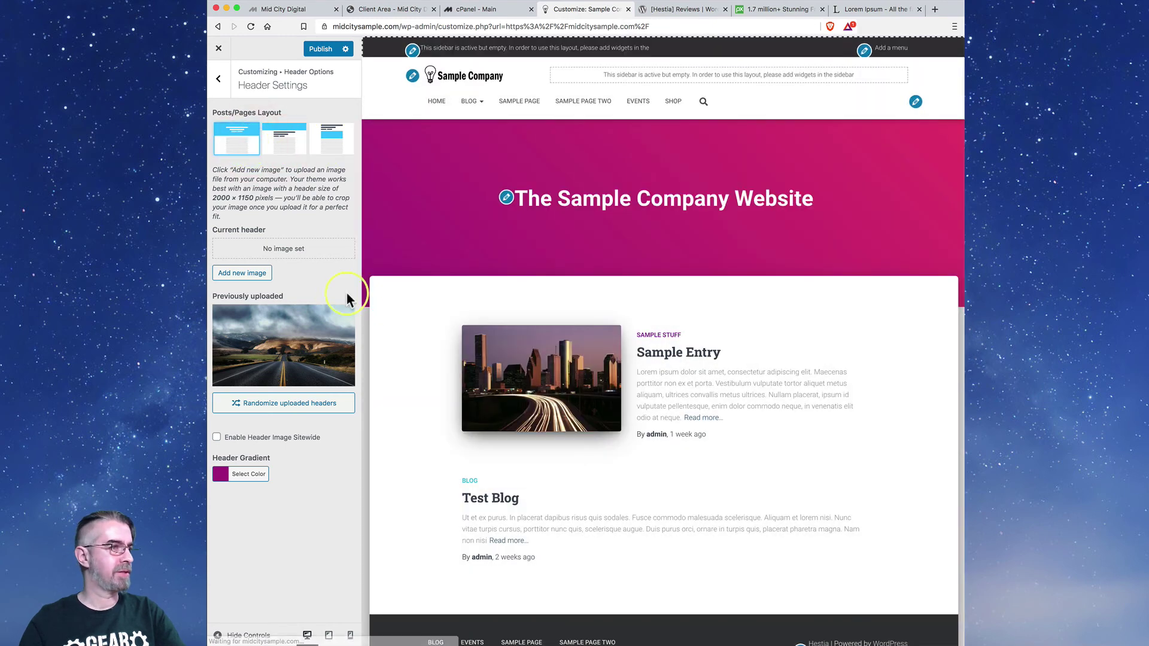
- Preview the Sample Entry post and examine how its header and content look with the selected layout
left_click(675, 358)
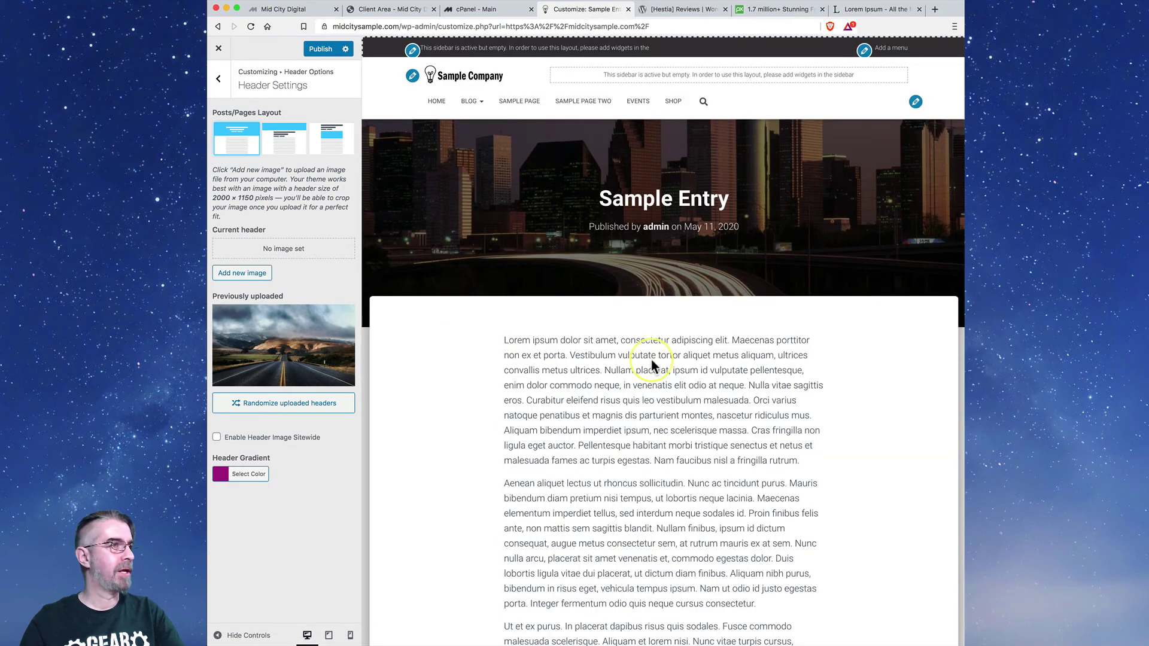
scroll(626, 313, "down", 5)
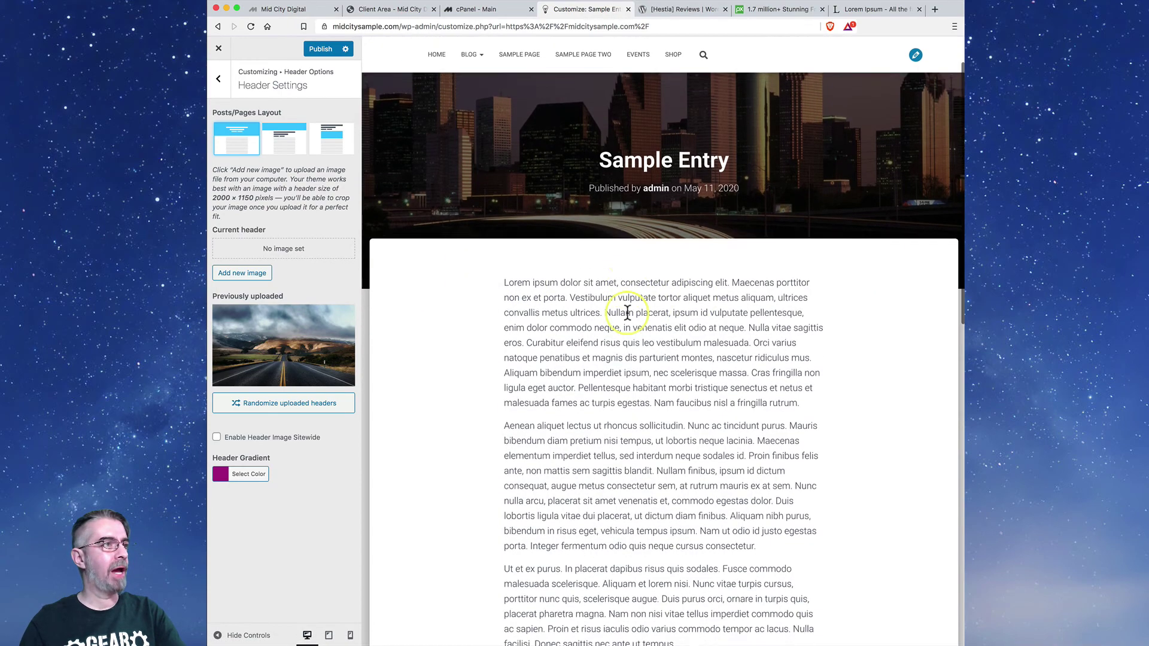
scroll(610, 329, "up", 5)
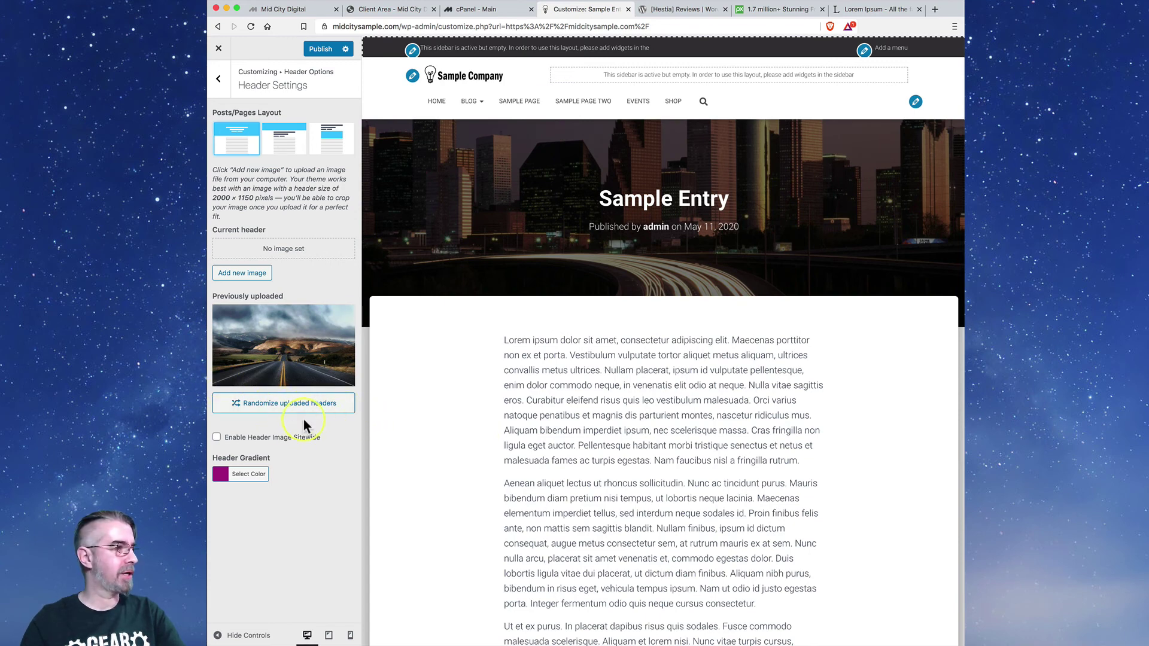
- Set the header image to randomize uploaded headers and check it on the home page preview
left_click(266, 405)
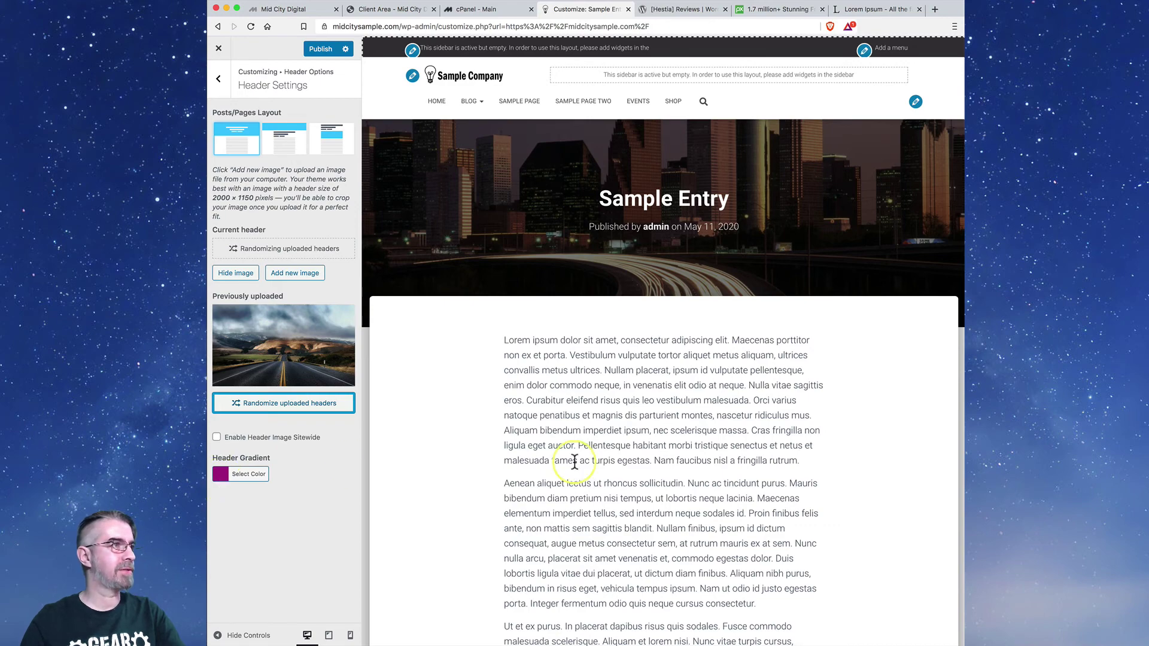
left_click(464, 80)
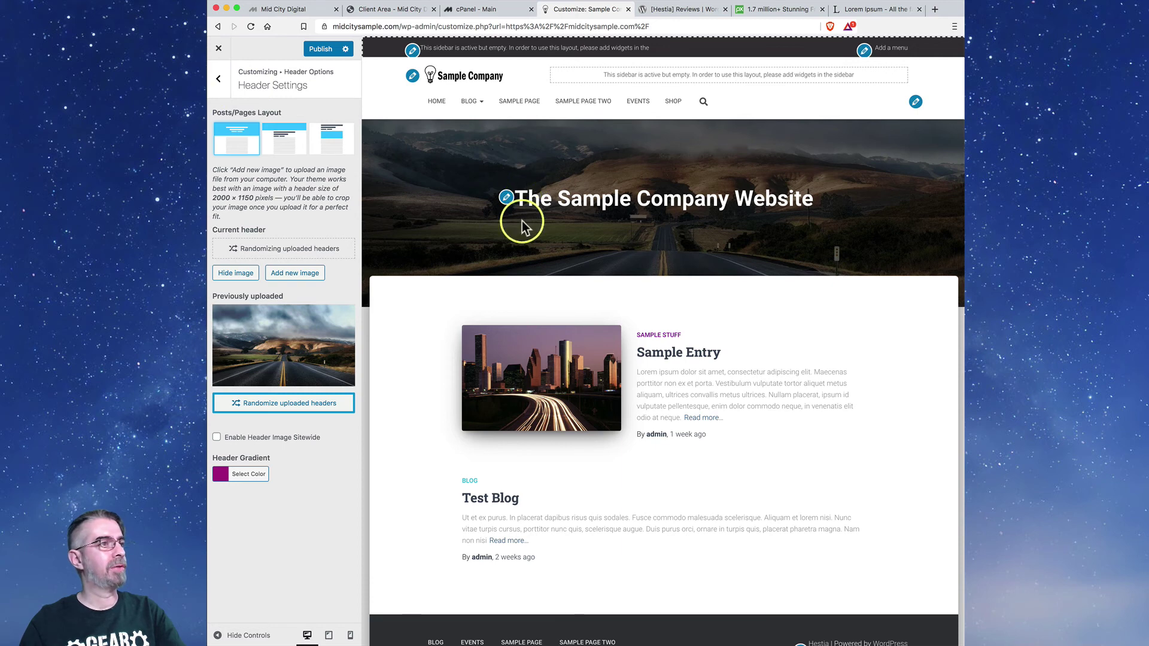
left_click(219, 78)
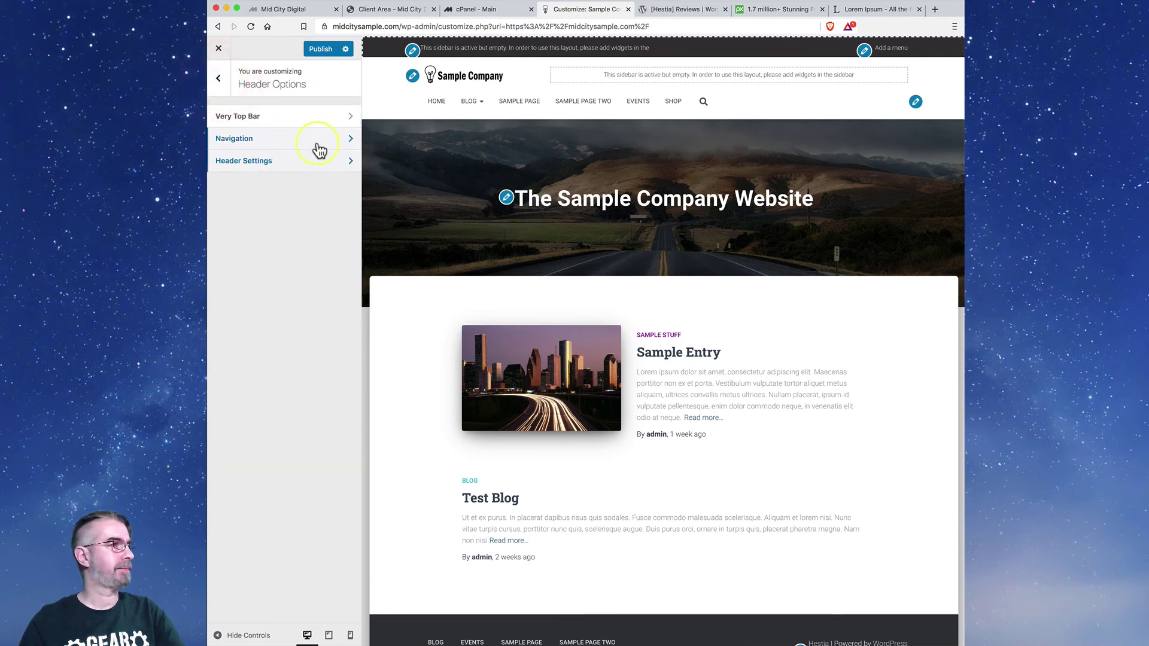
- Set the navigation layout to the first option, with logo and menu on one line, and return to the main customizer sections
left_click(335, 140)
left_click(238, 187)
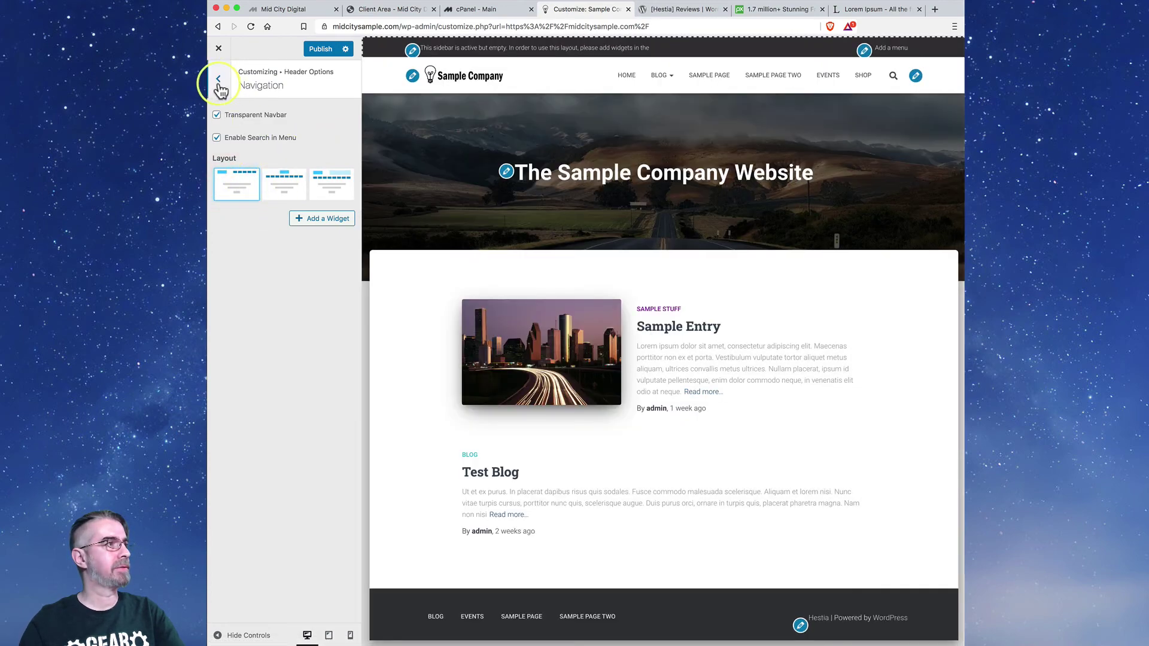
left_click(219, 80)
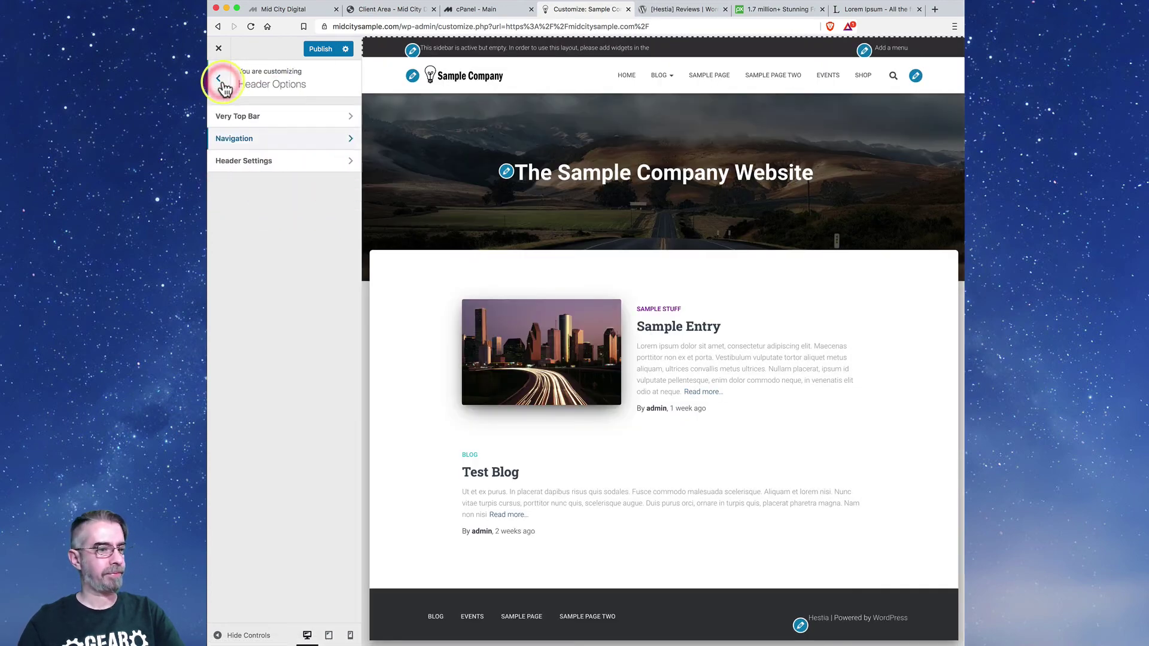
left_click(221, 83)
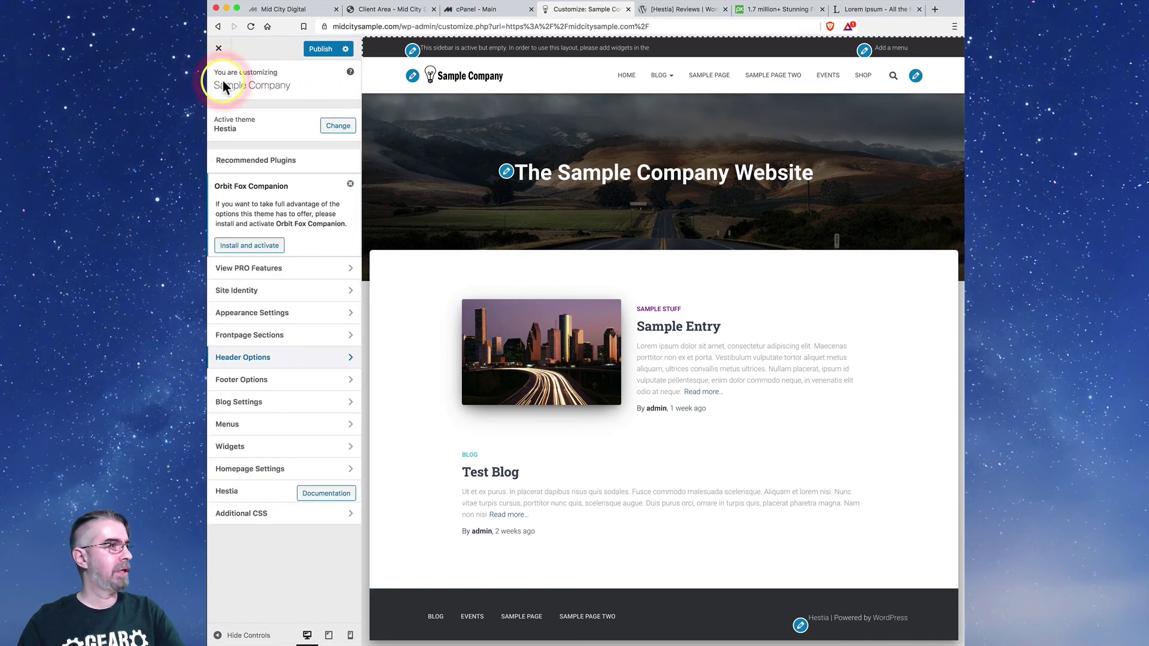
- In the footer credits, replace the link text "WordPress" with "MidCity Digital"
left_click(350, 383)
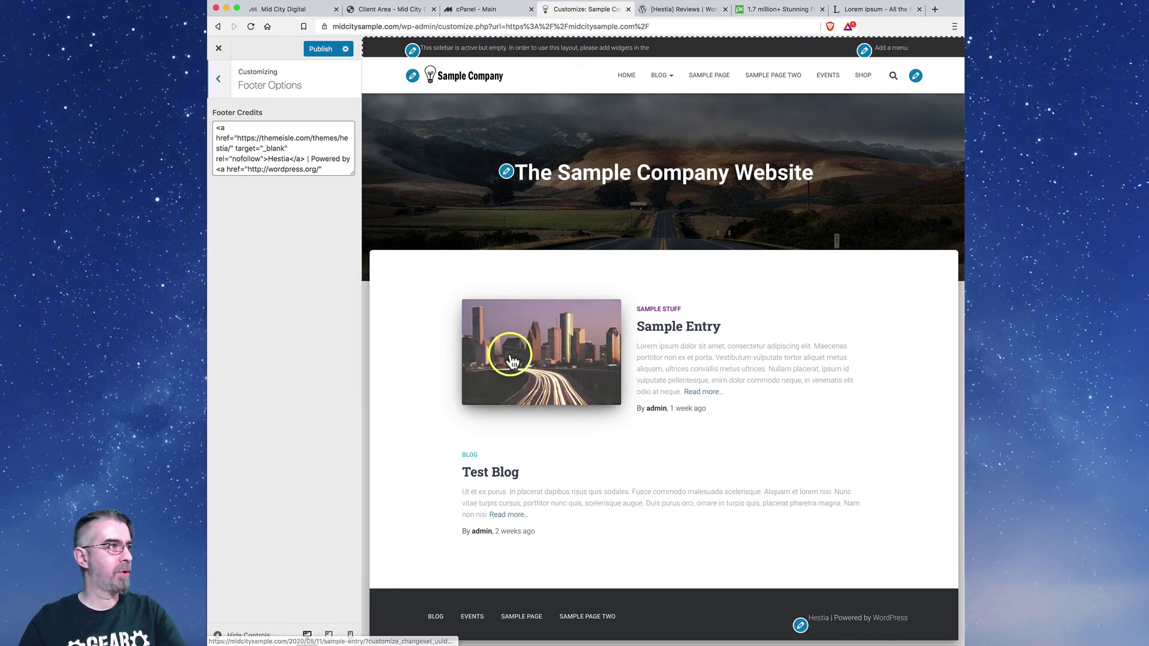
left_click(308, 130)
scroll(328, 150, "down", 1)
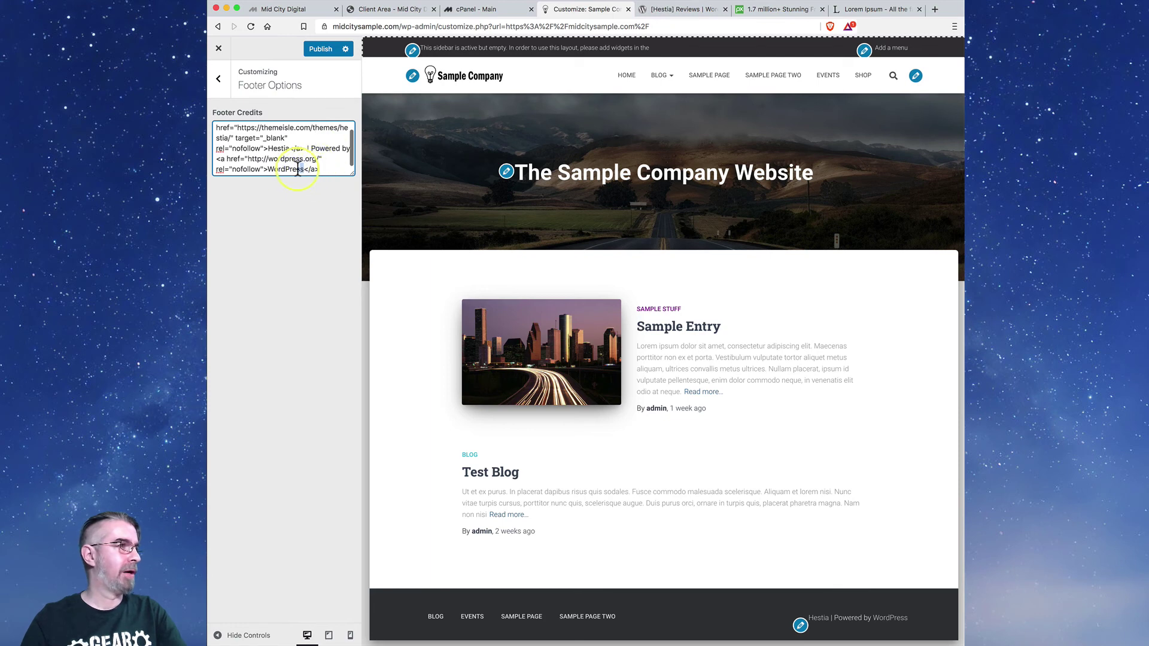
left_click_drag(298, 169, 274, 169)
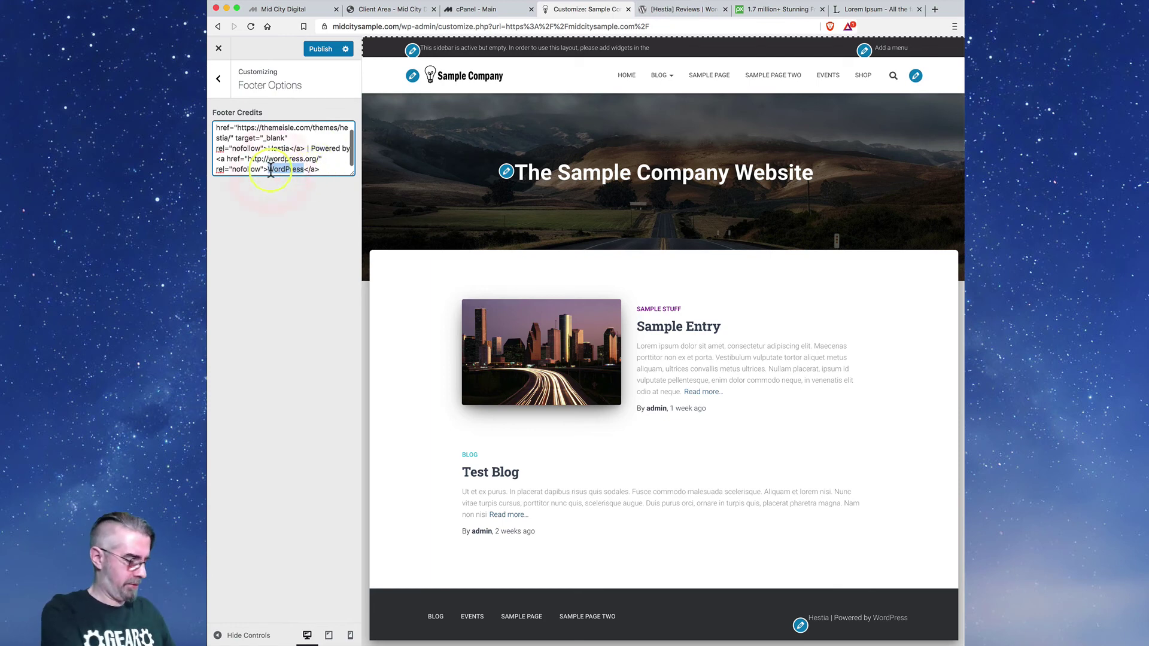
type("MidCity Digital")
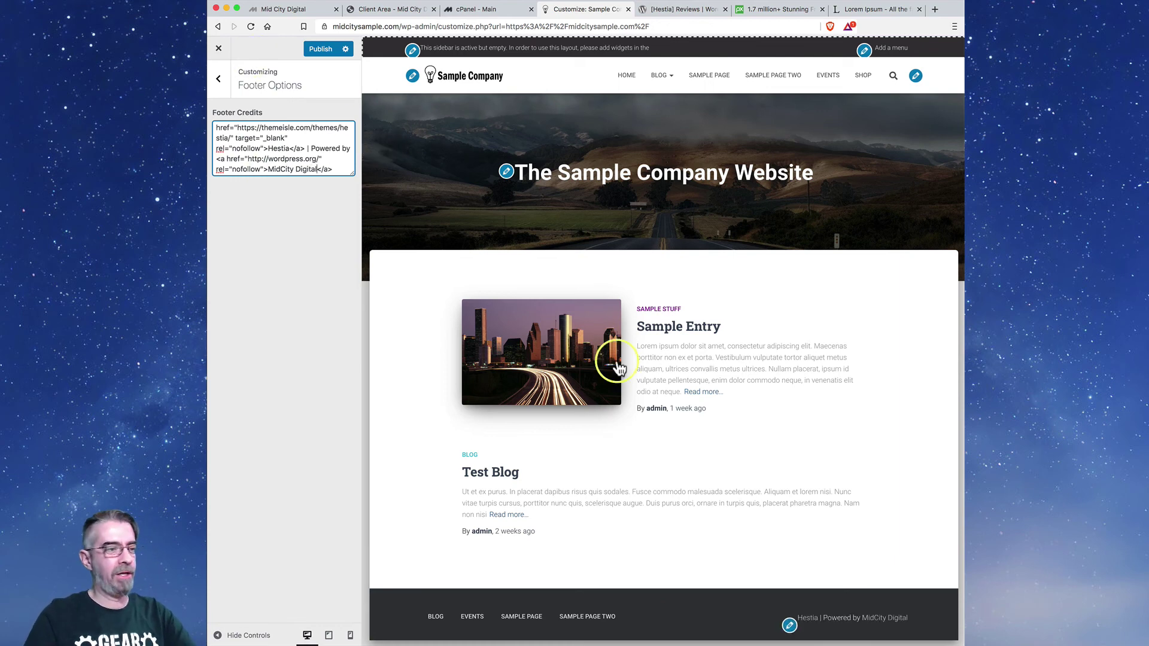
left_click(289, 158)
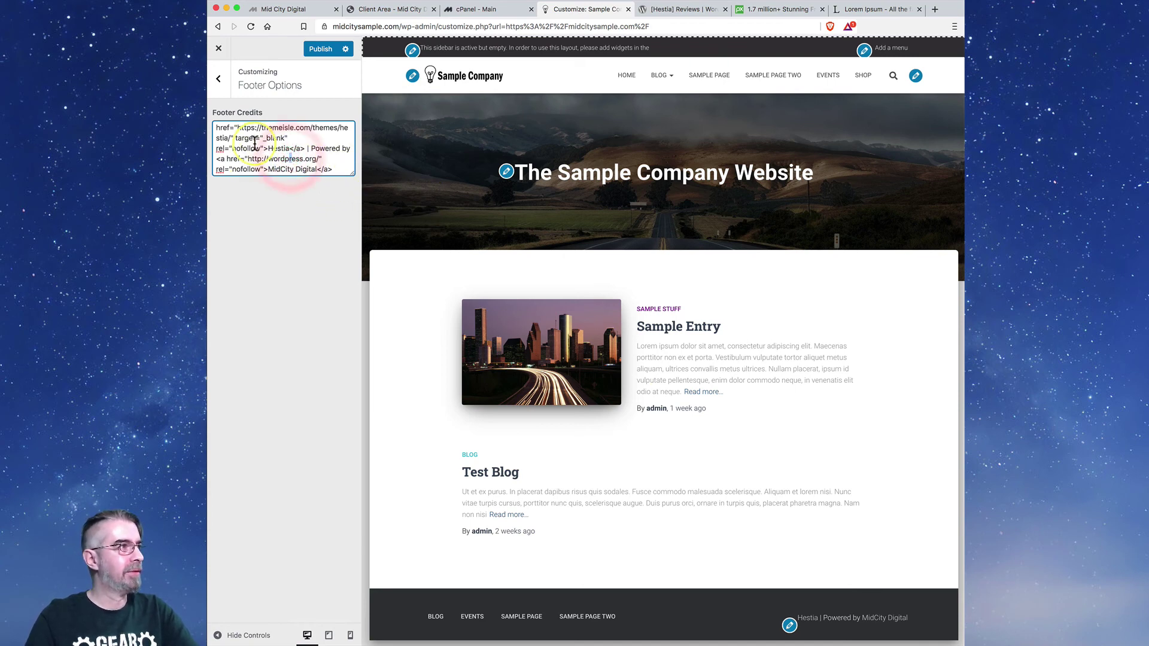
- Open the blog settings and preview the Blog page and its Sample Stuff category page
left_click_drag(285, 138, 229, 138)
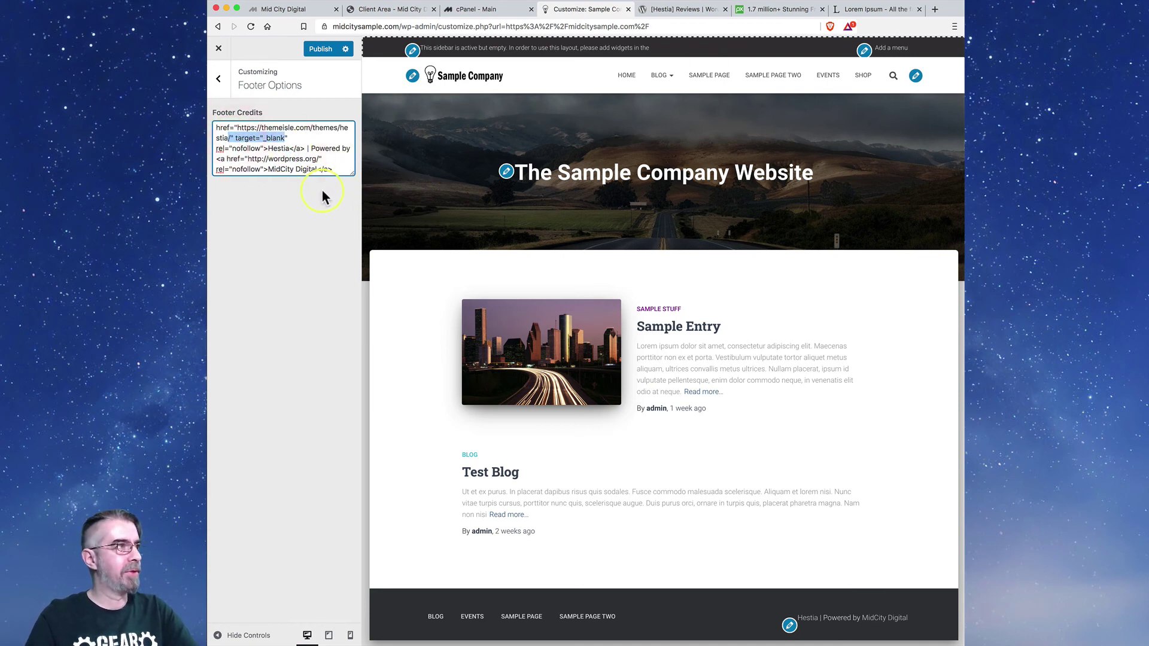
left_click(218, 79)
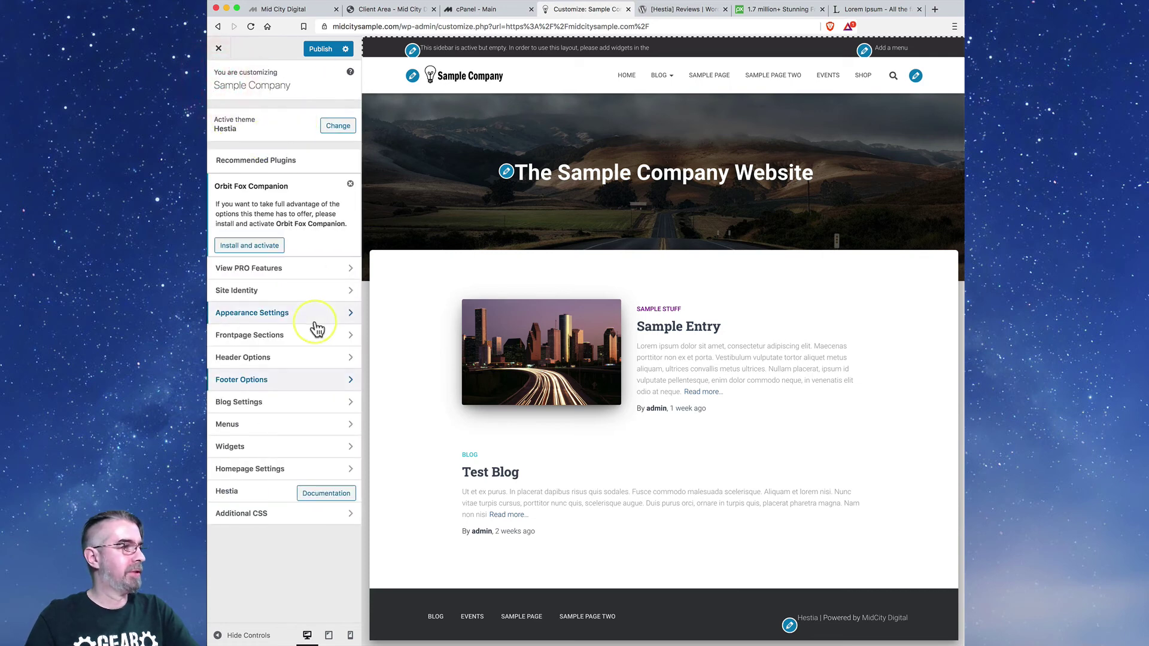
left_click(342, 402)
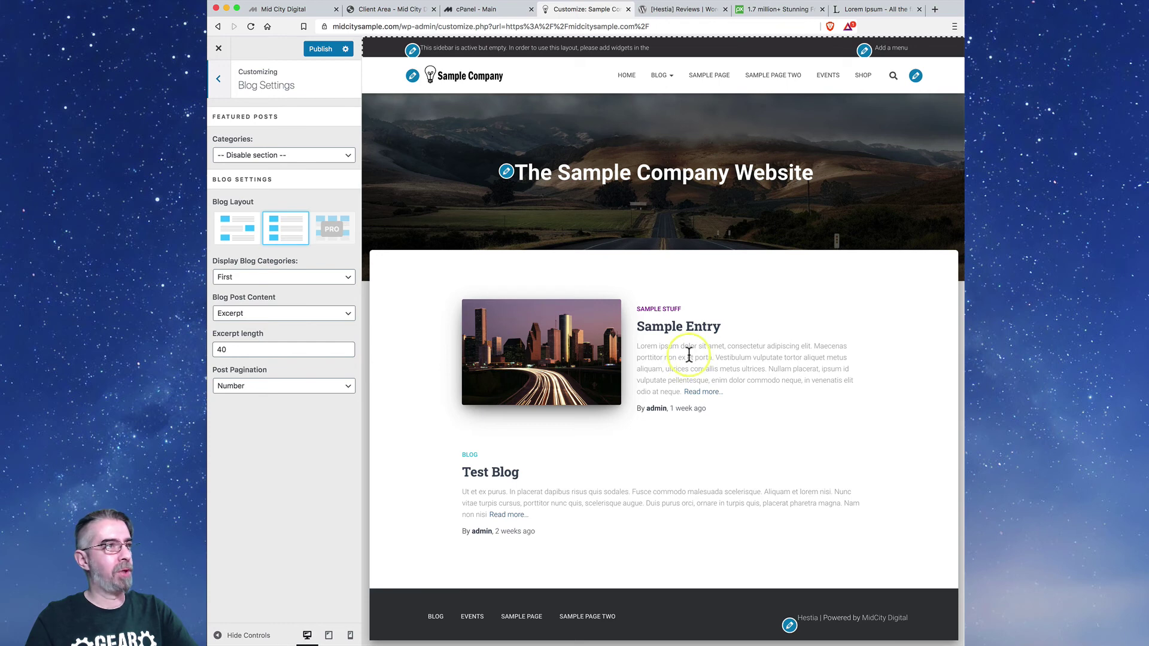
left_click(661, 76)
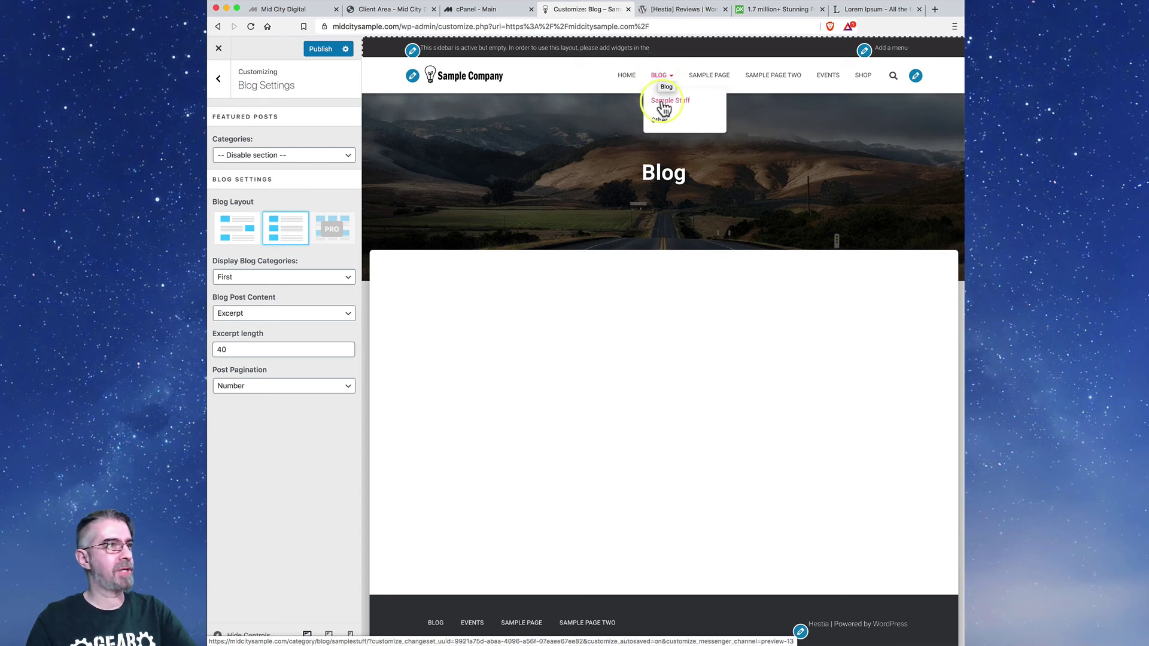
left_click(665, 103)
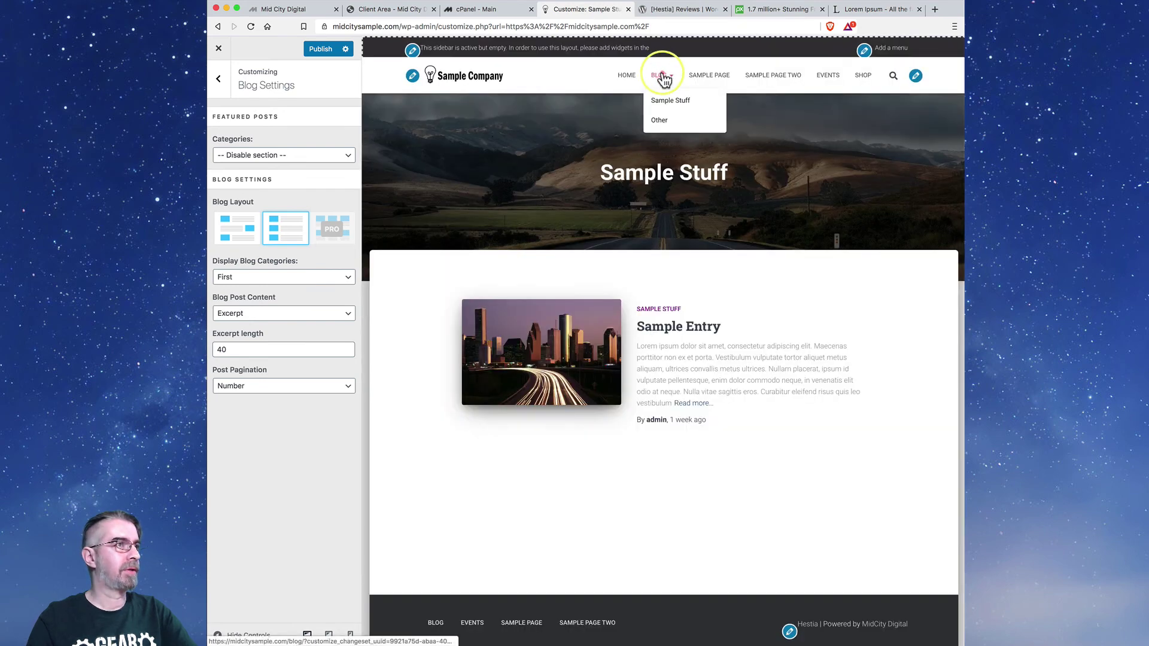
left_click(664, 80)
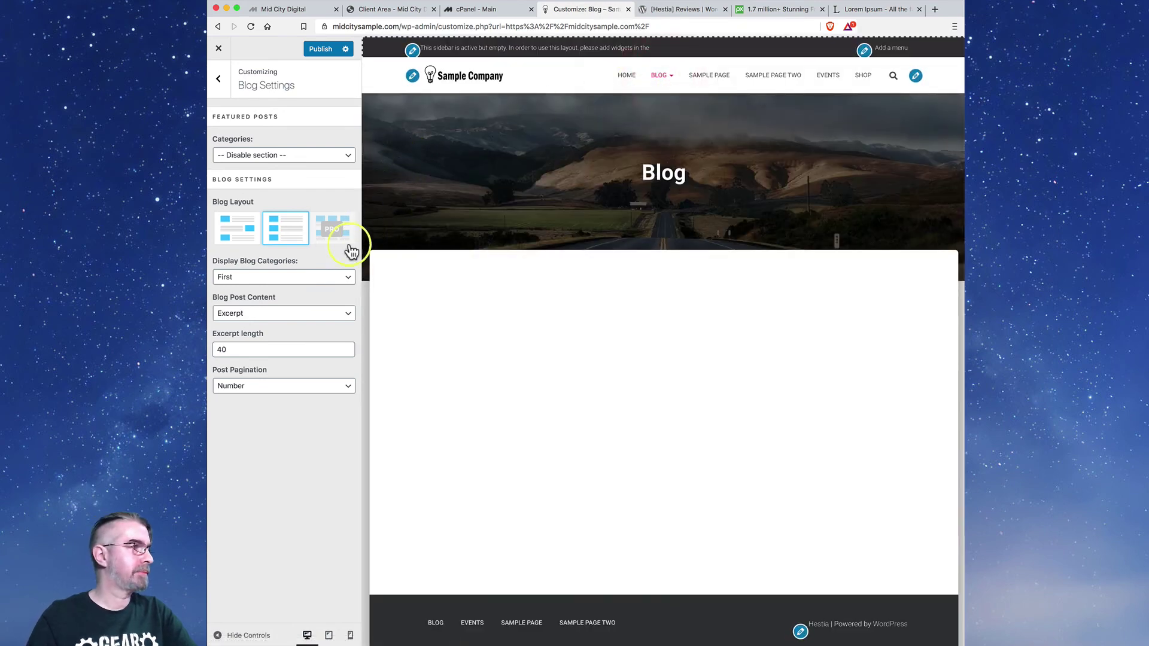
- In the blog settings, display all blog categories, show posts as Content and set post pagination to Infinite Scroll
left_click(346, 278)
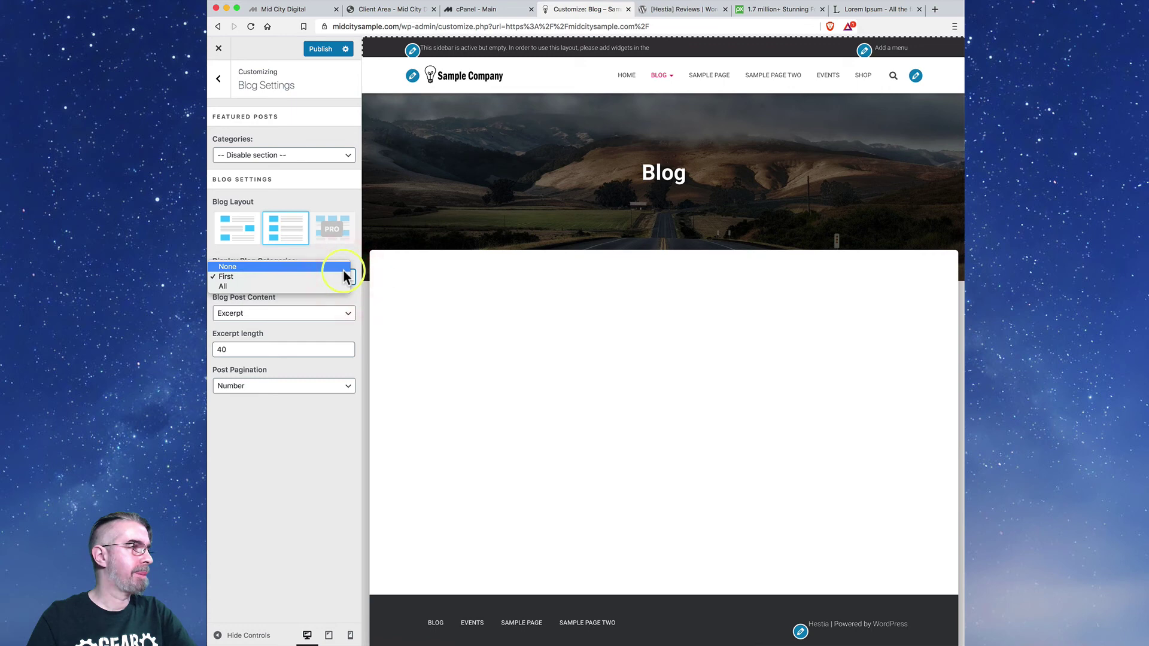
left_click(343, 286)
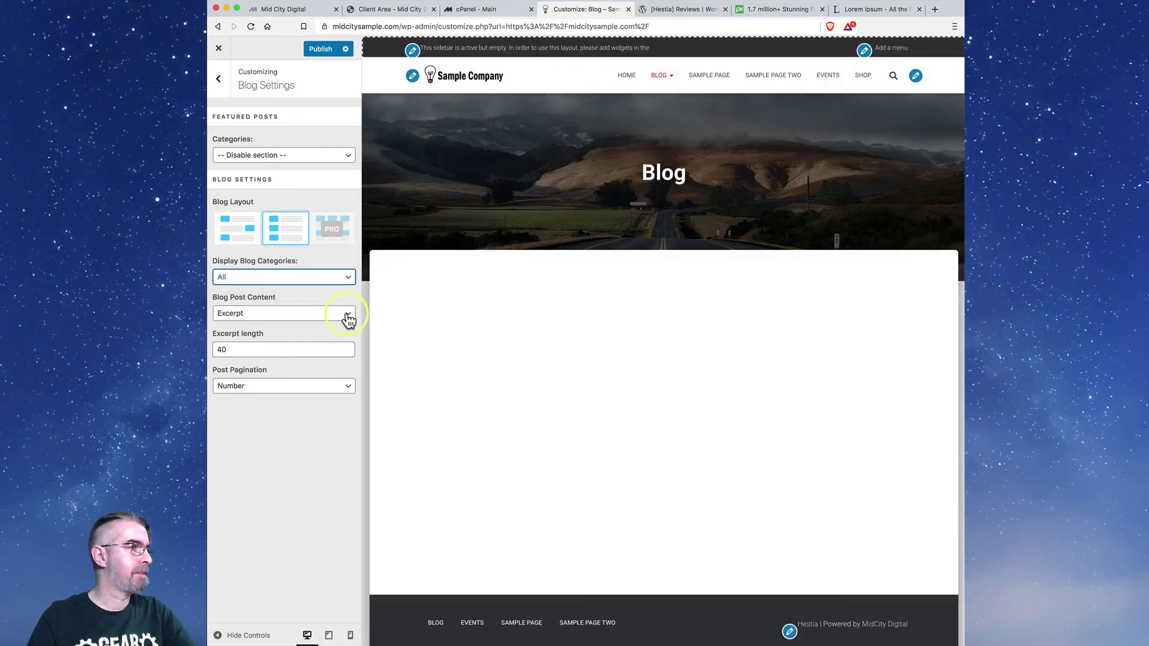
left_click(346, 318)
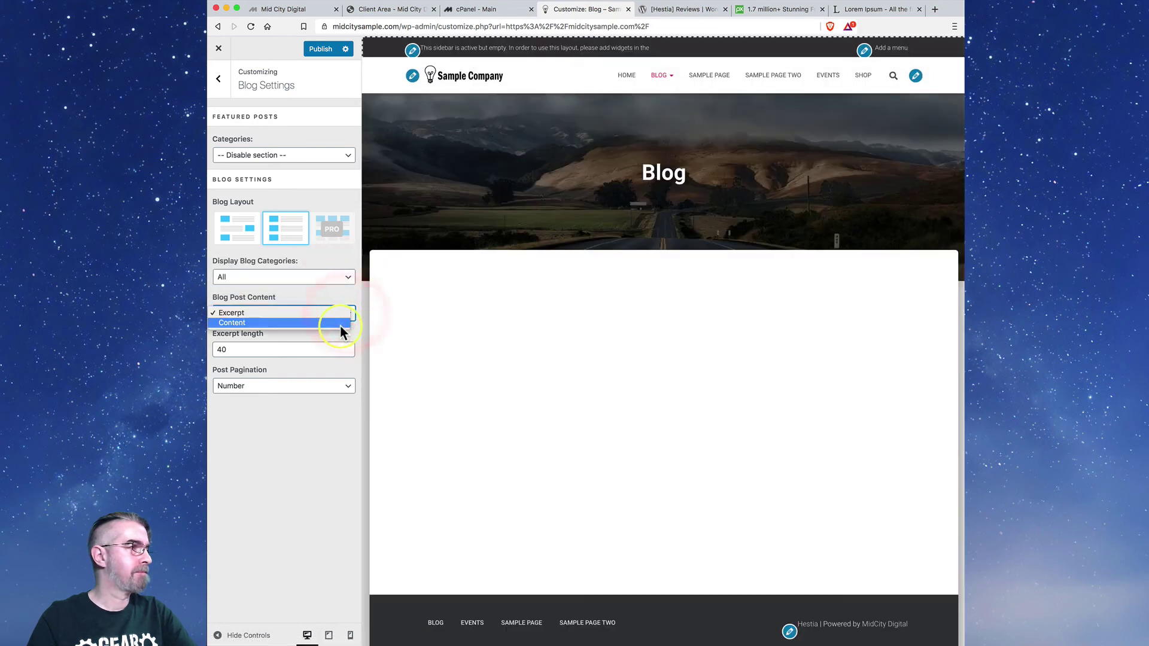
left_click(340, 323)
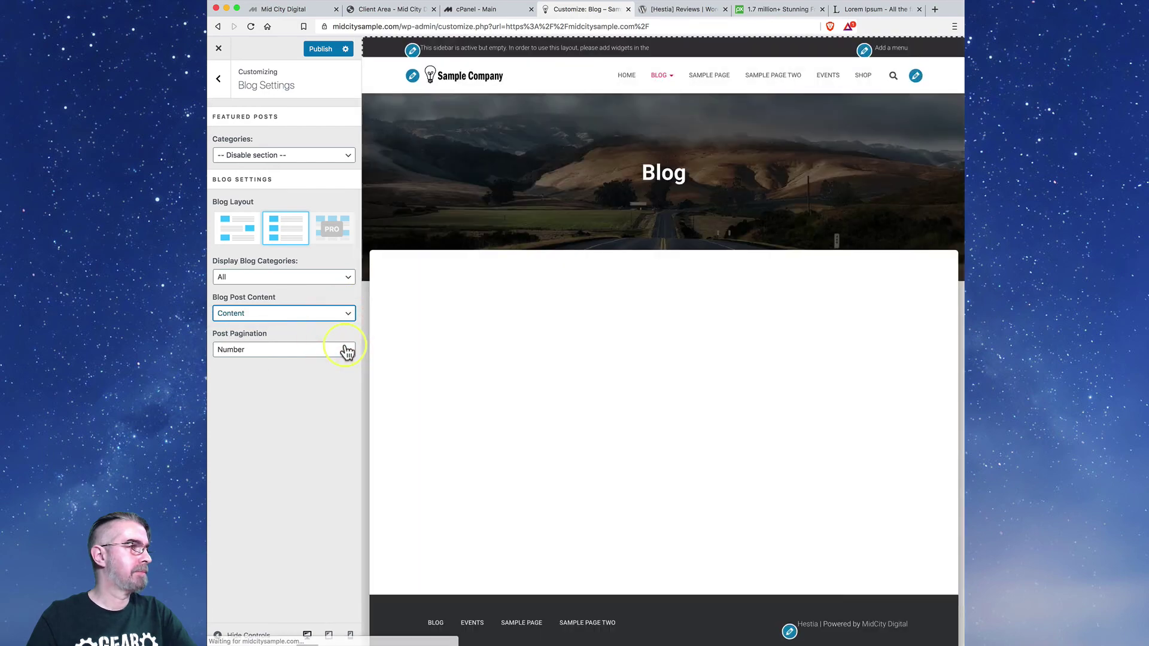
left_click(348, 352)
left_click(342, 359)
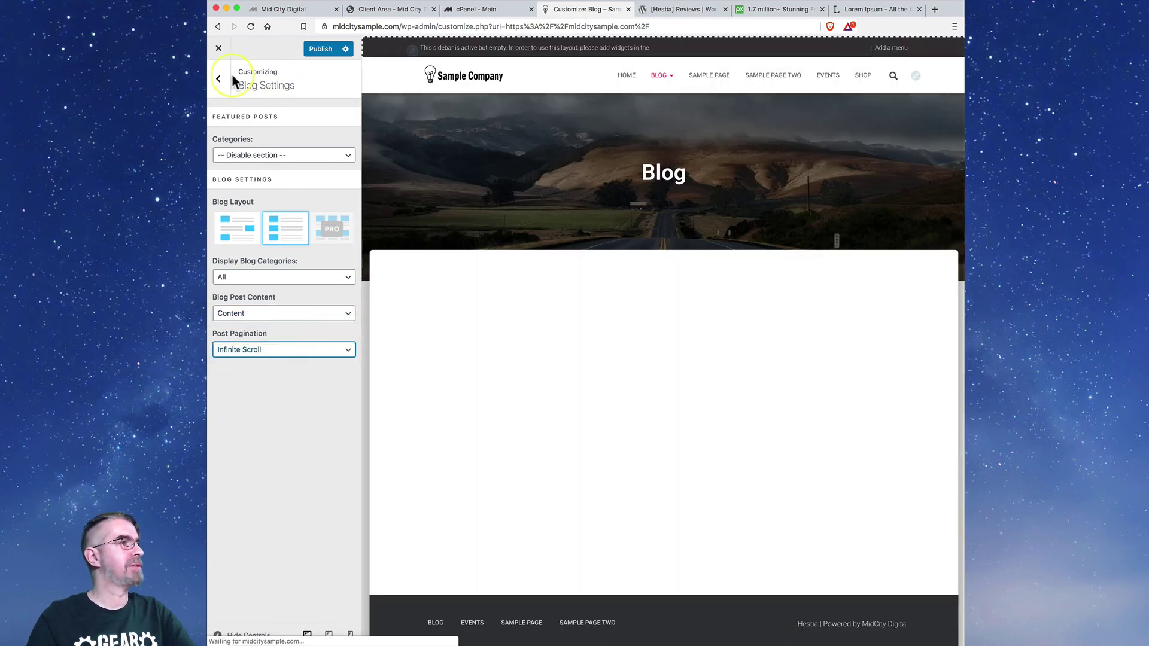
left_click(218, 80)
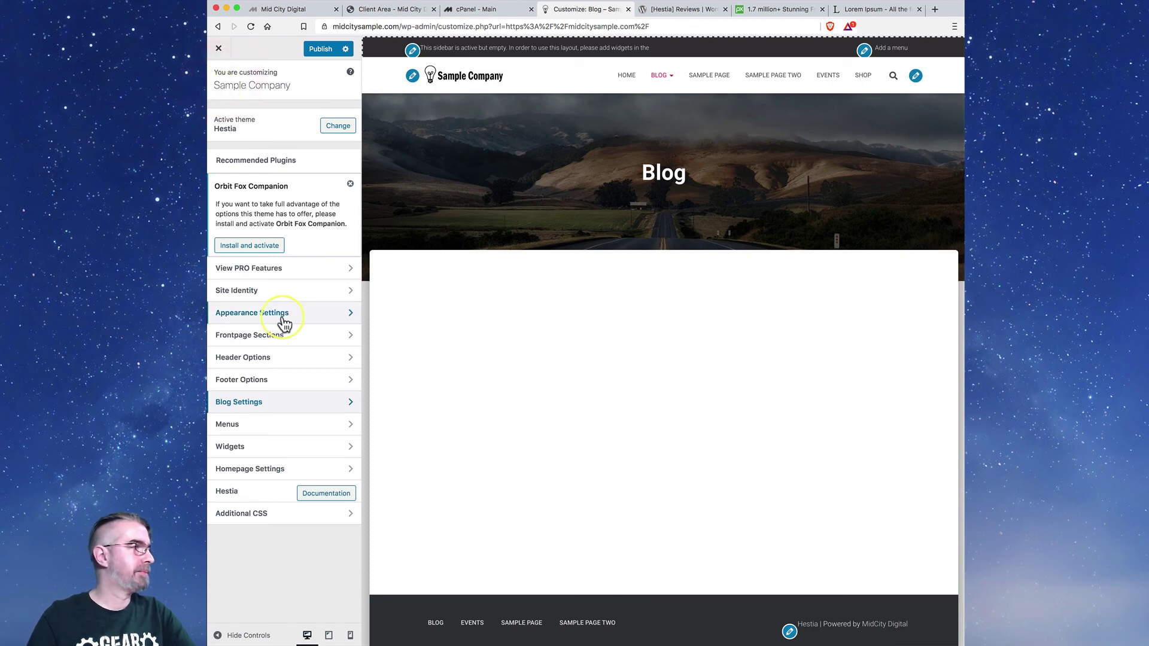
- Check the general appearance settings and return to the main customizer sections
left_click(350, 314)
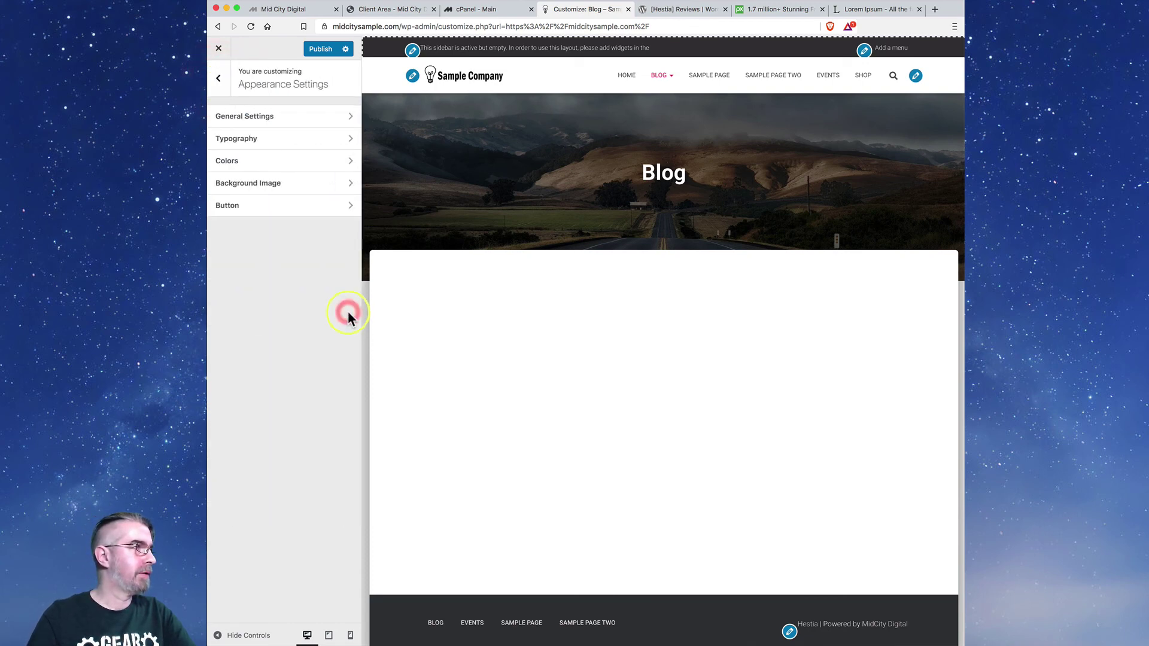
left_click(351, 118)
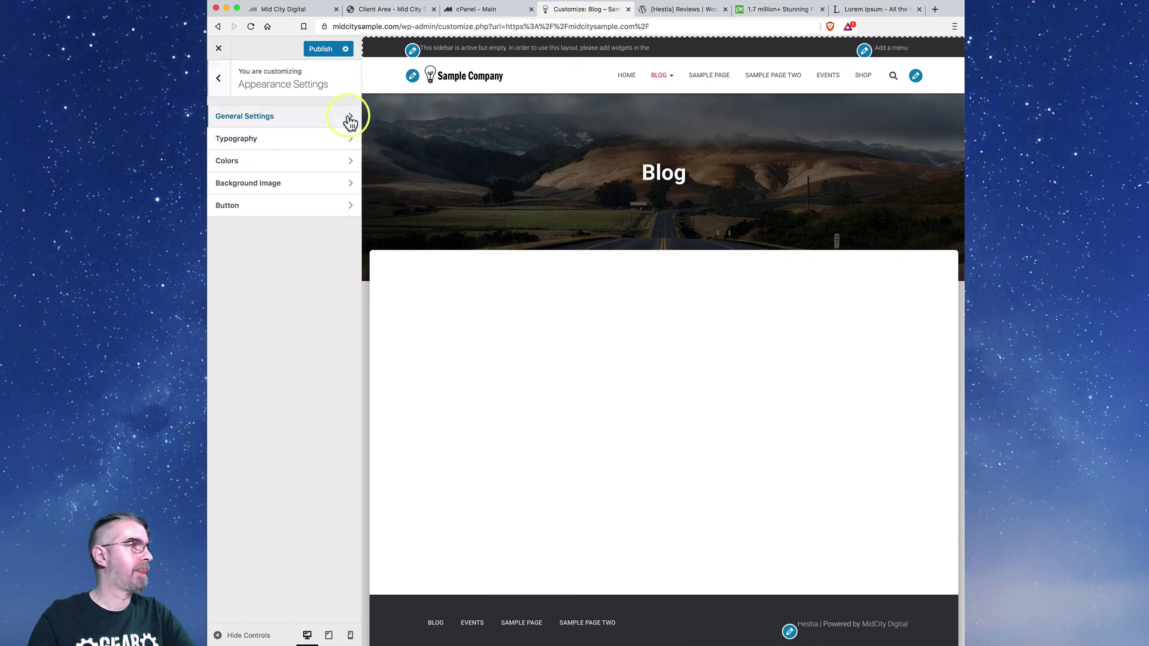
left_click(221, 85)
left_click(219, 80)
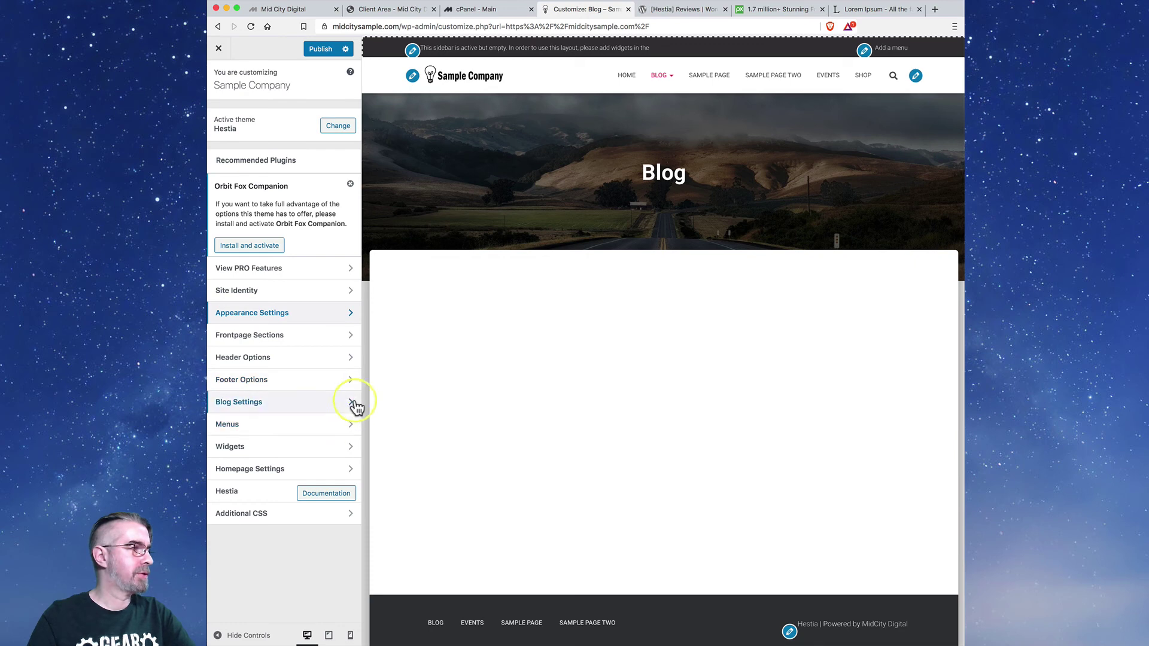
- Make the homepage display a static page with Blog as the posts page, and publish the changes
left_click(352, 472)
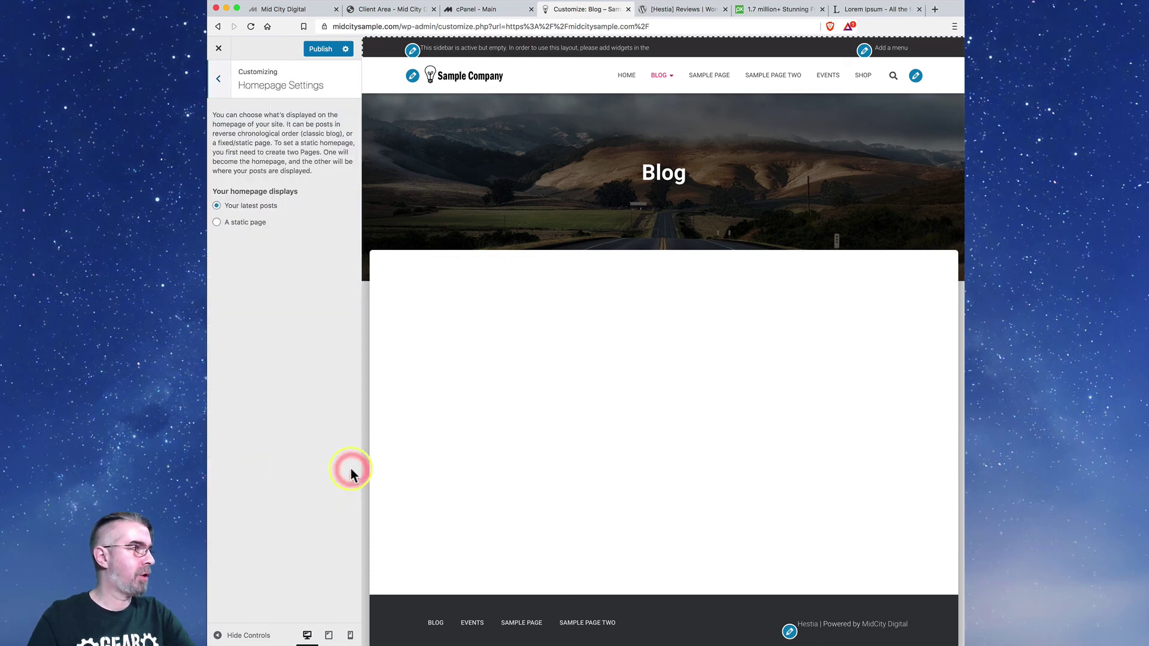
left_click(221, 228)
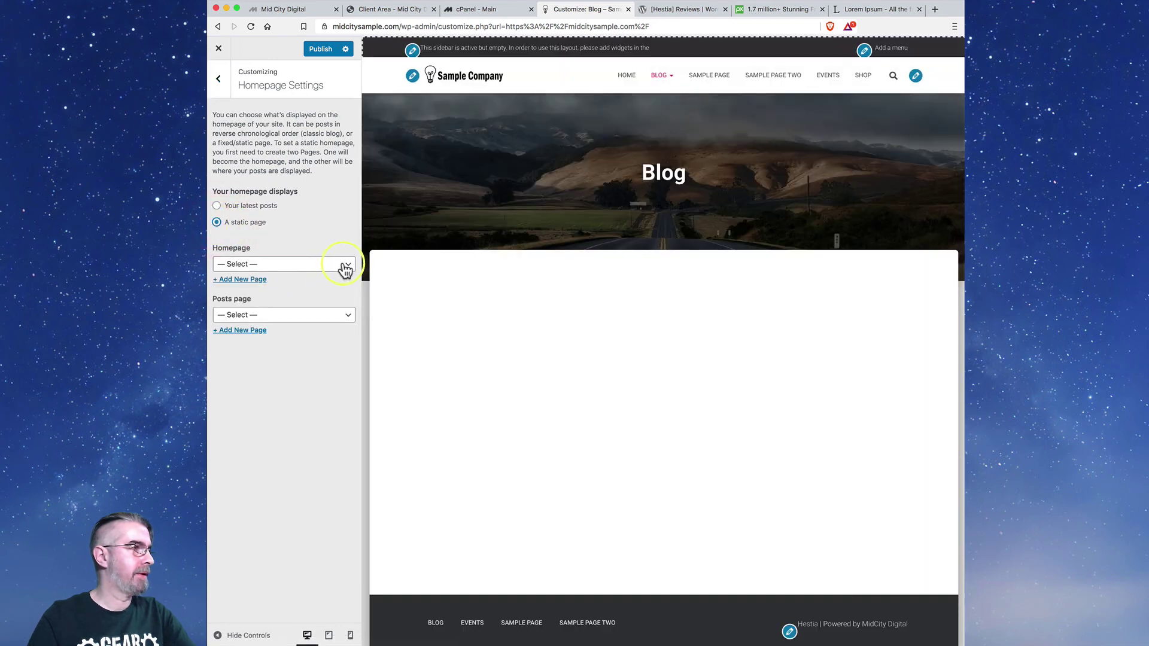
left_click(346, 267)
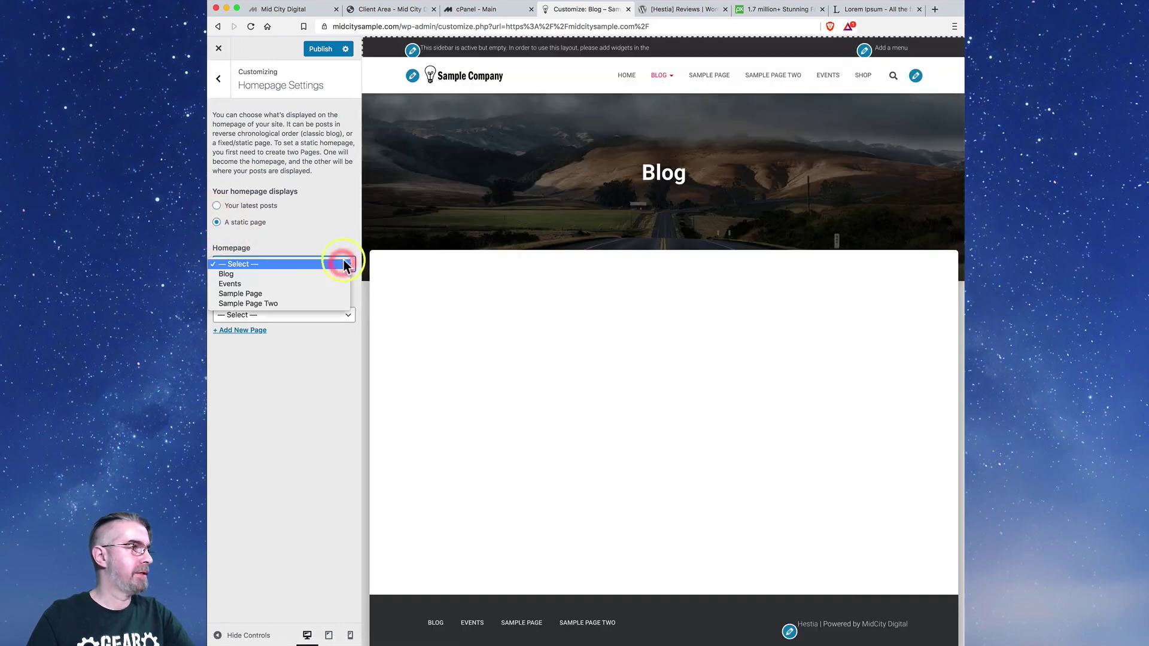
left_click(322, 230)
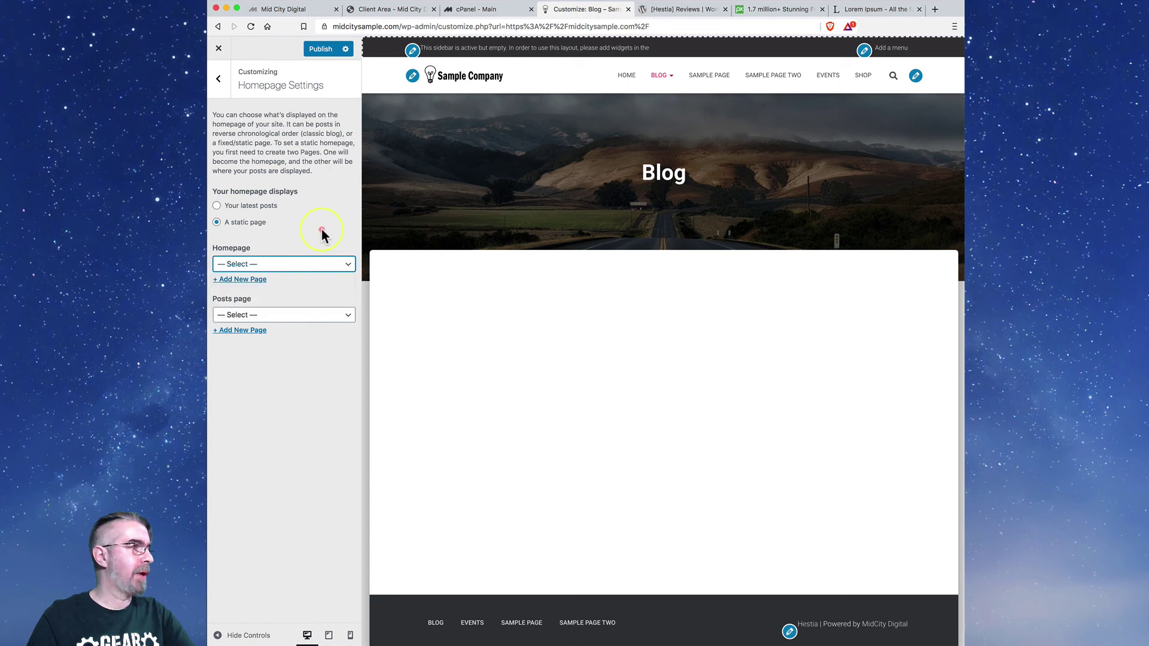
left_click(350, 317)
left_click(346, 324)
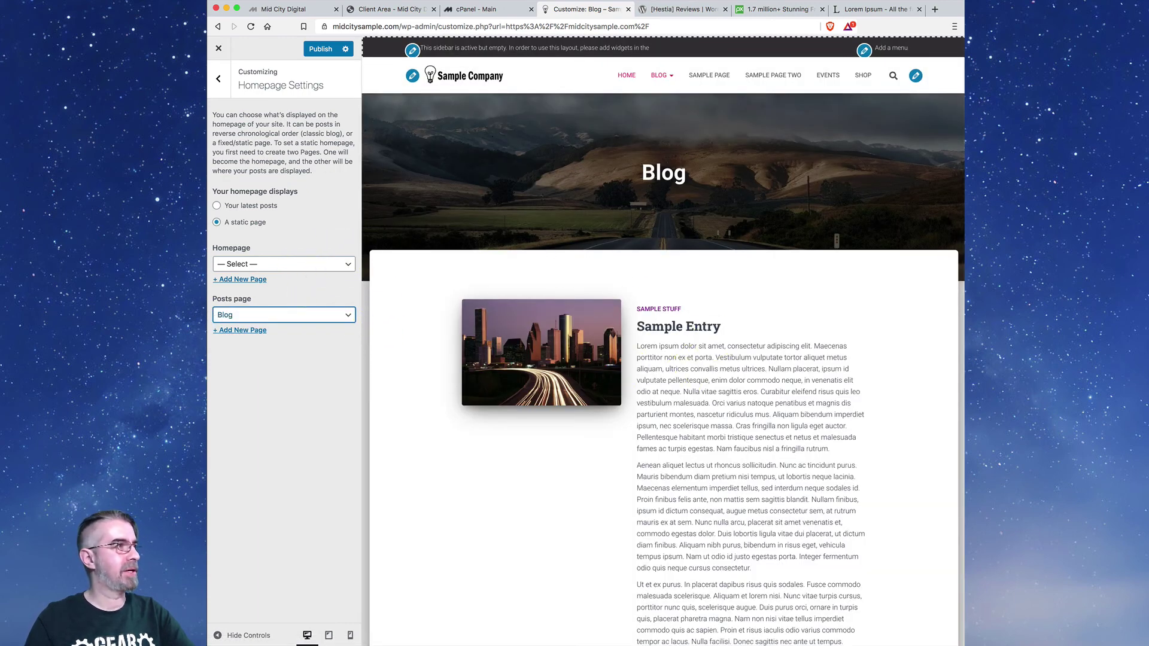
left_click(321, 48)
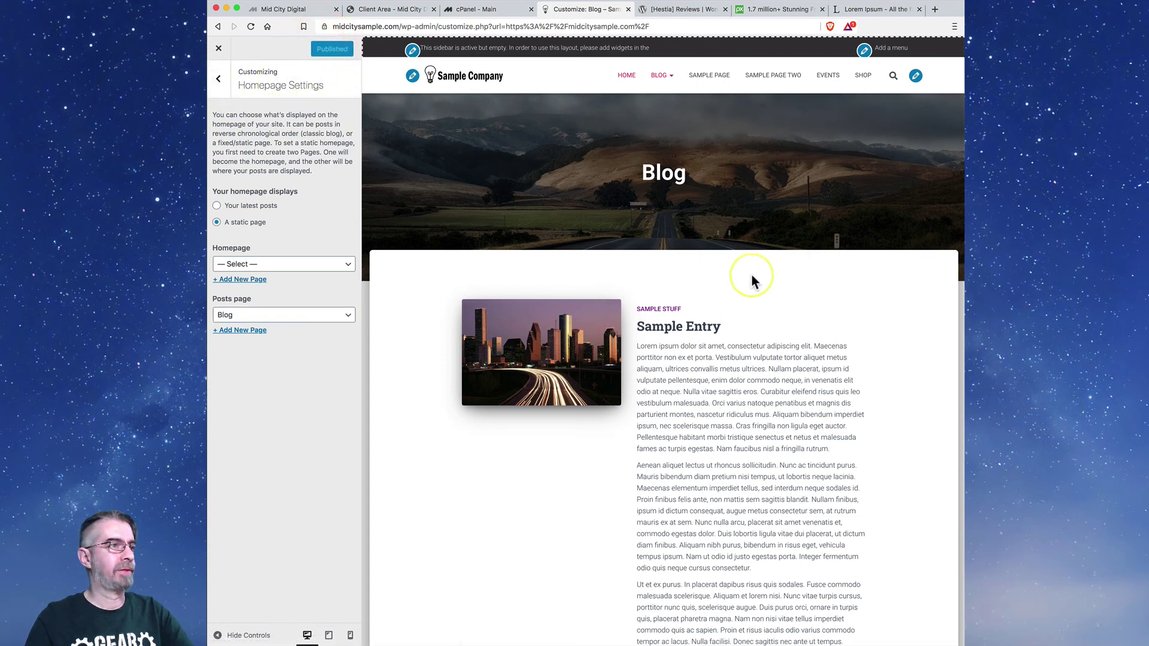
left_click(216, 81)
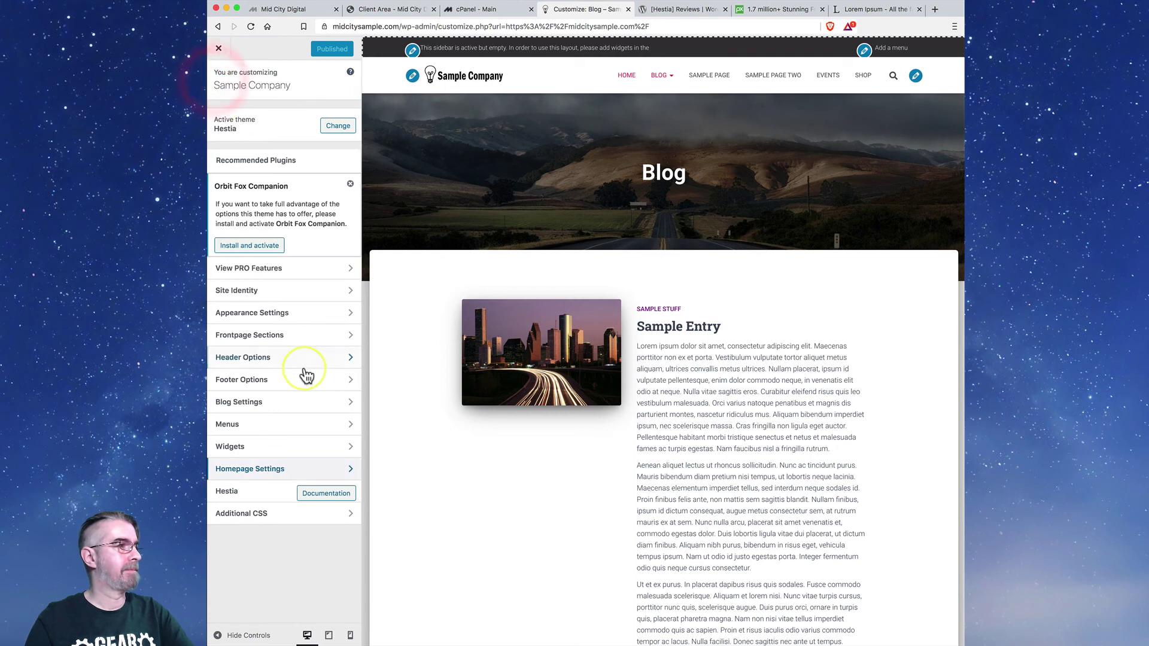
- In the blog settings, show posts as Excerpt, choose the alternating image layout and set post pagination to Number
left_click(350, 402)
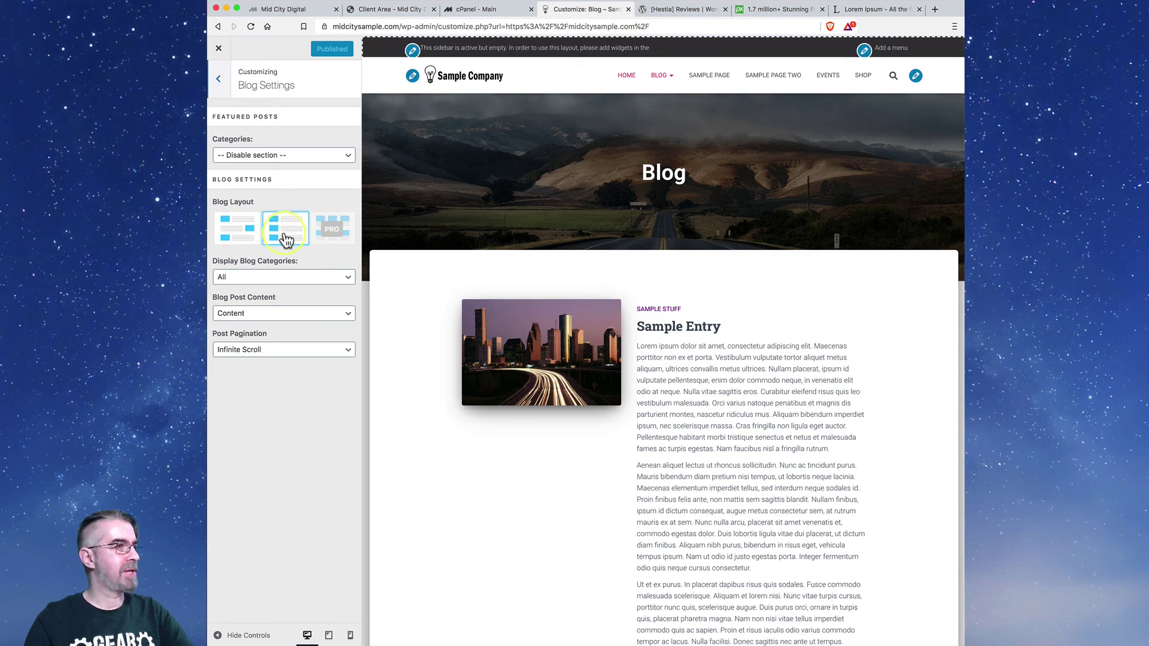
left_click(335, 314)
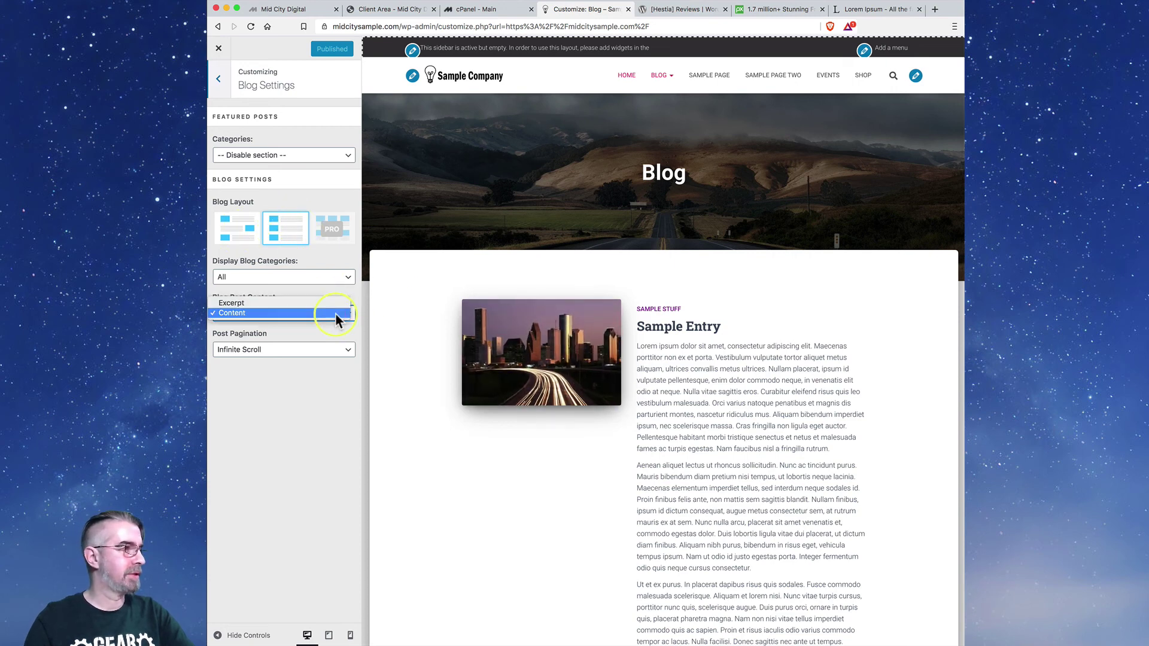
left_click(332, 302)
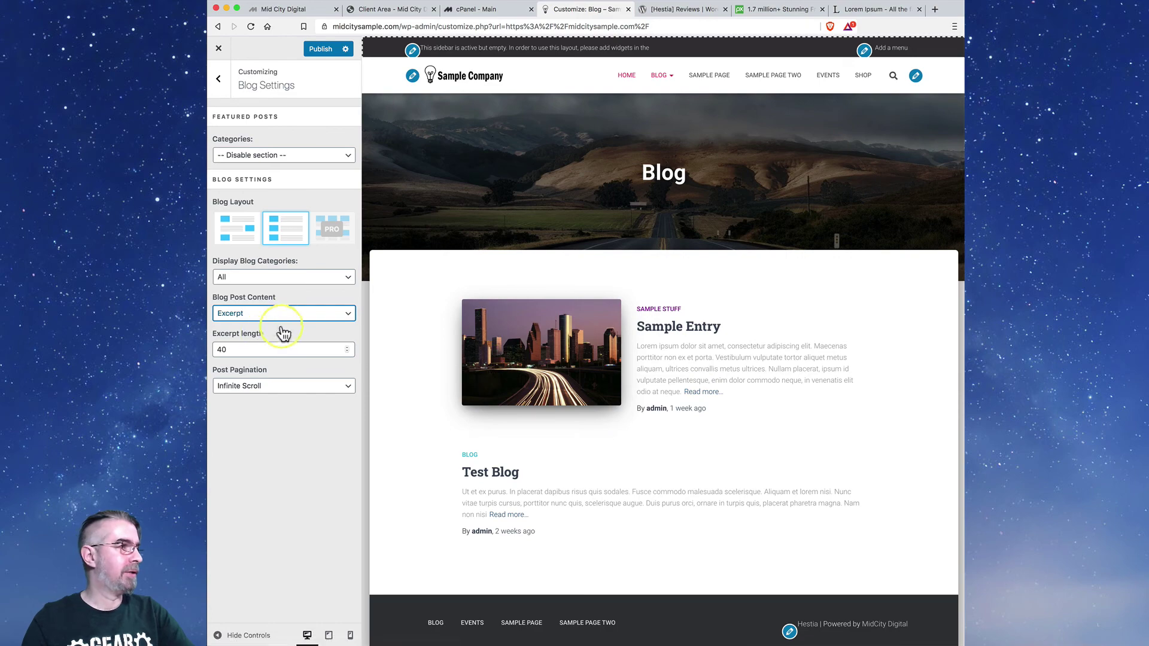
left_click(236, 231)
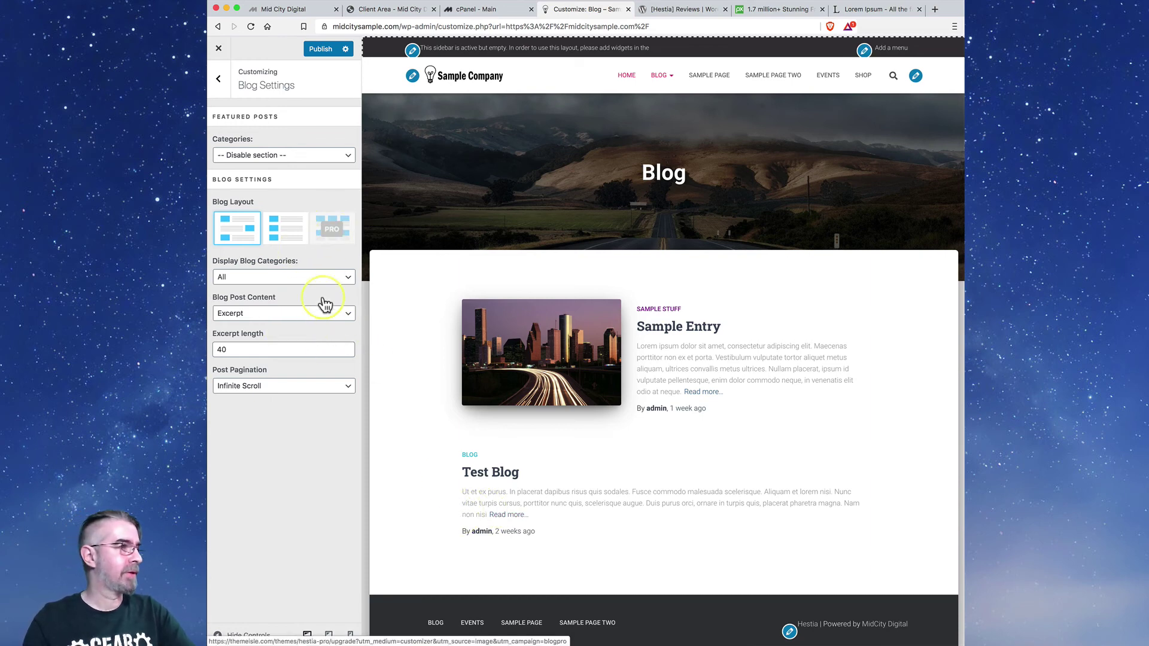
left_click(340, 386)
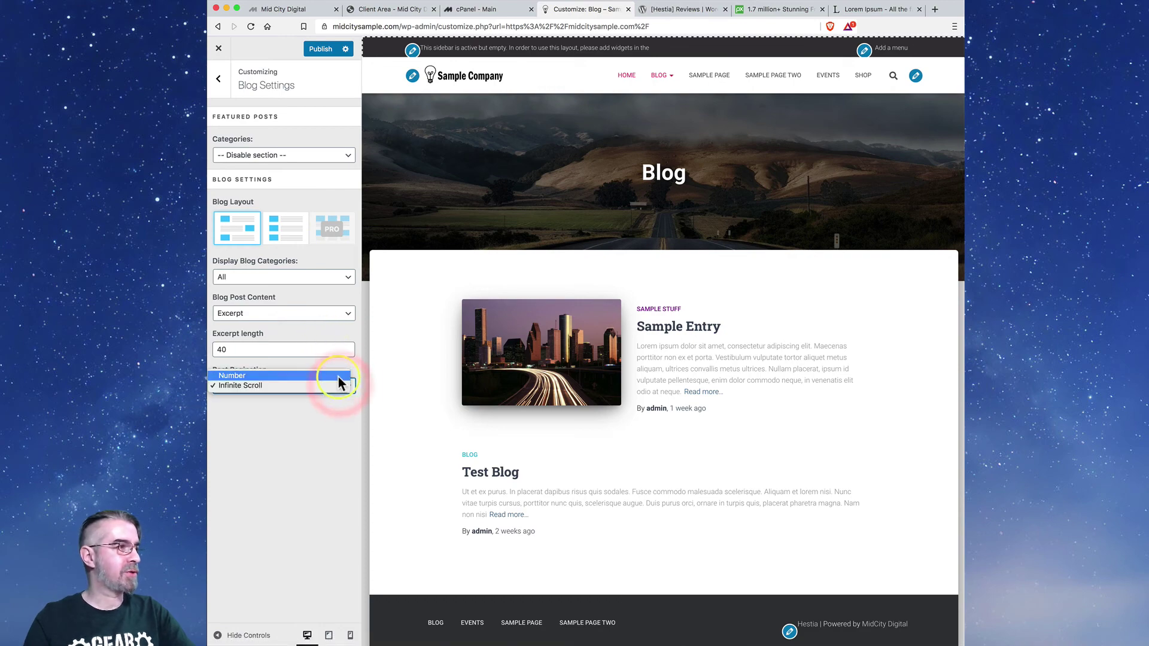
left_click(339, 376)
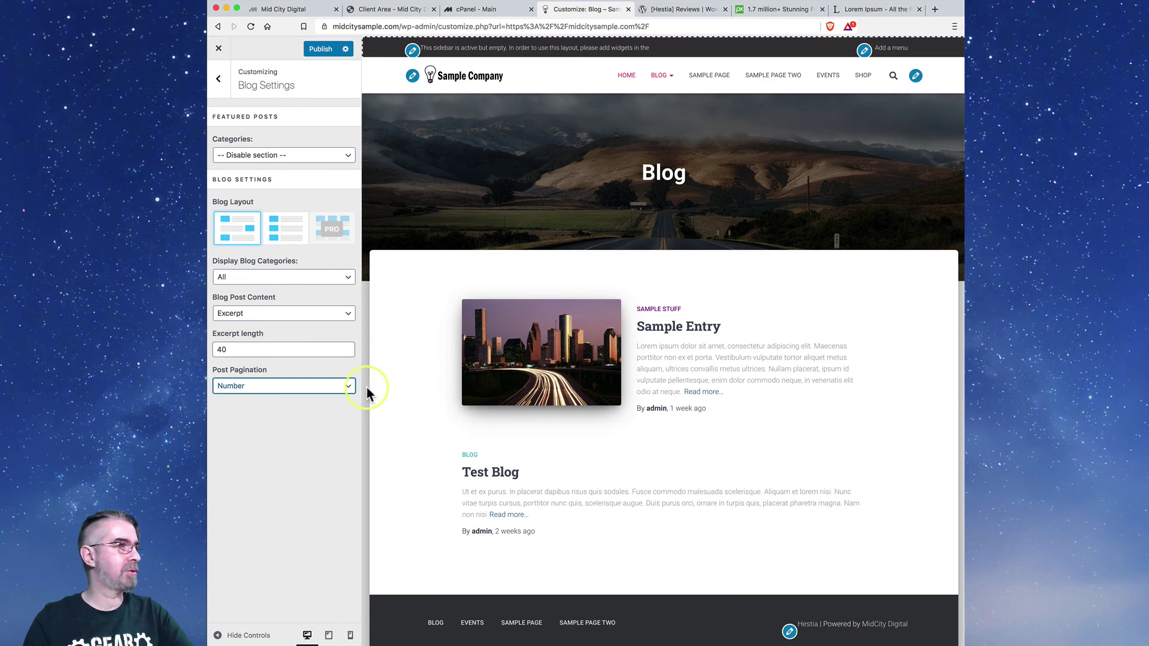
- Review the category choices for featured posts and return to the main customizer sections
left_click(305, 157)
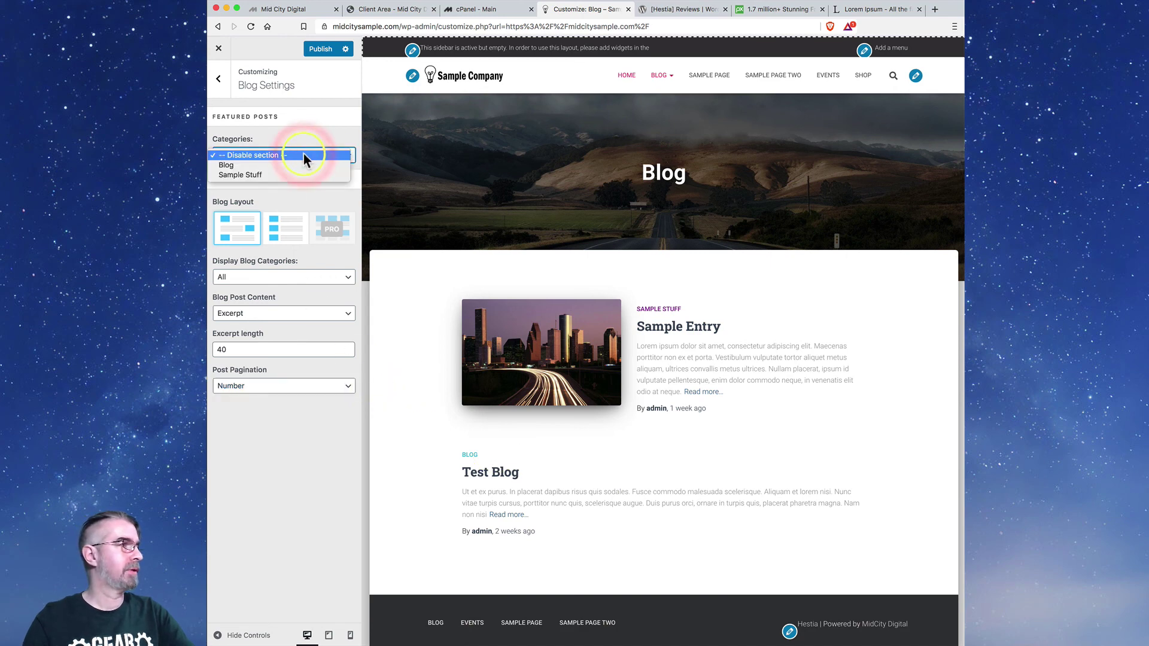
left_click(301, 138)
left_click(310, 151)
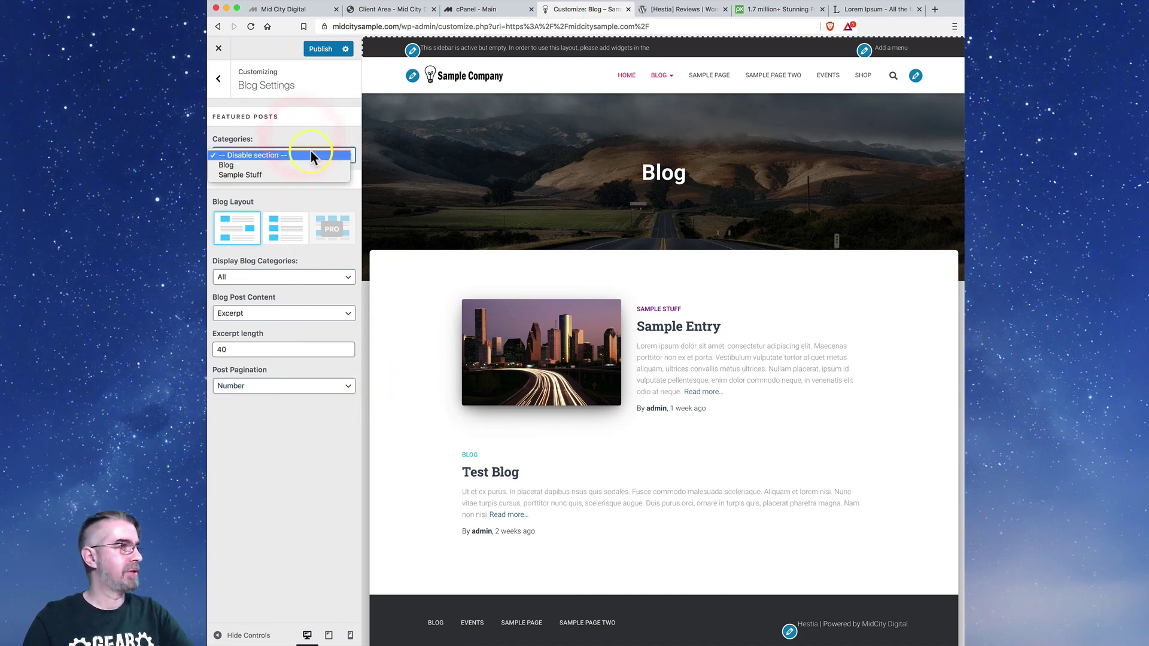
left_click(310, 134)
left_click(218, 79)
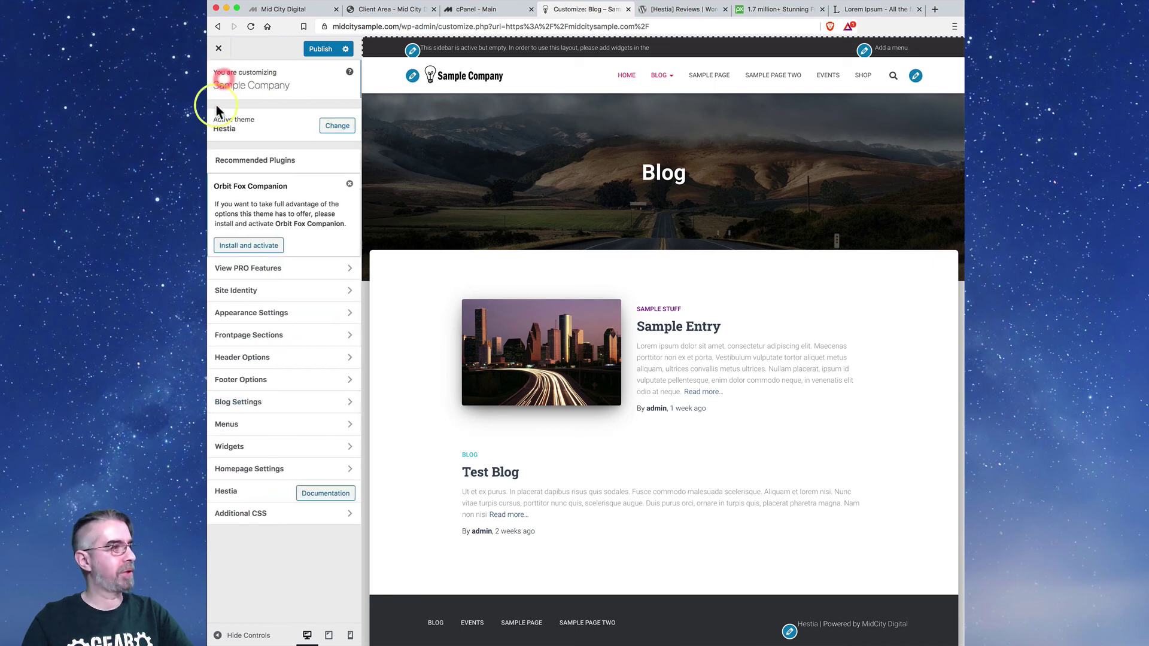
- Look through the menu settings and the widget areas, including Footer One
left_click(348, 425)
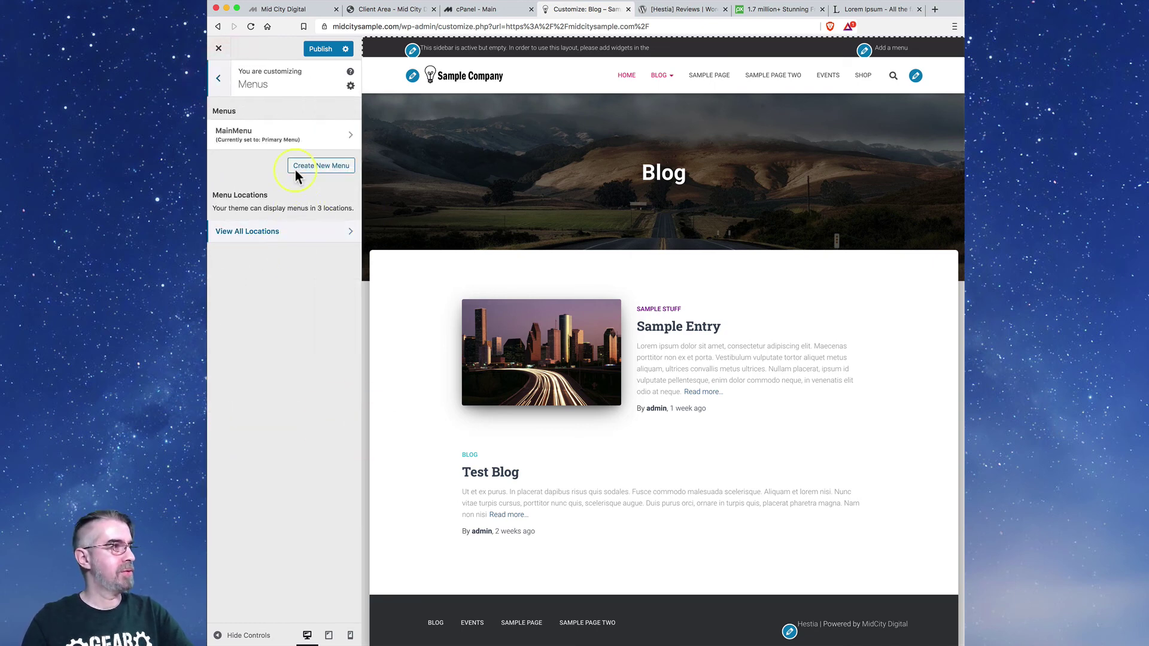
left_click(219, 85)
left_click(347, 447)
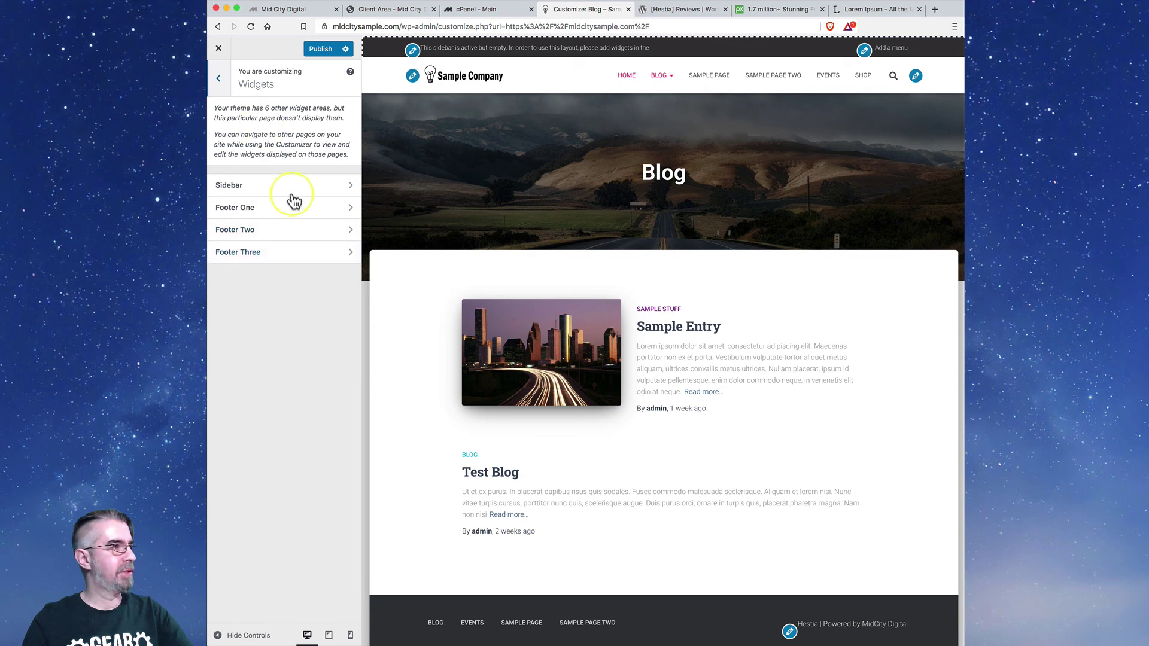
left_click(342, 212)
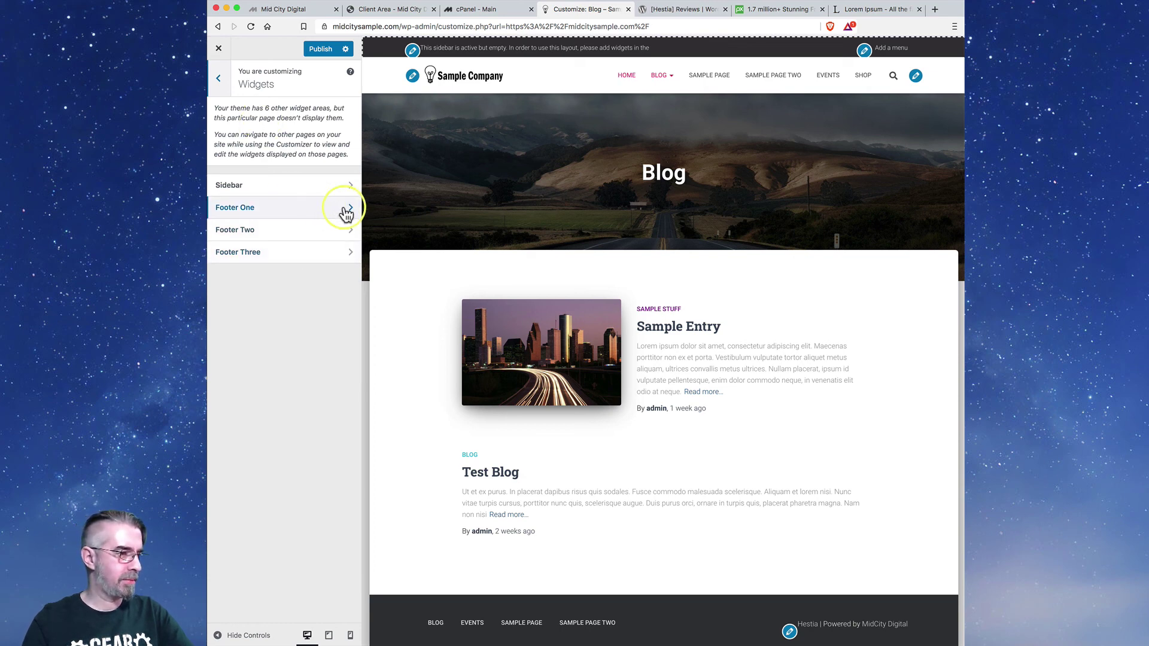
left_click(346, 211)
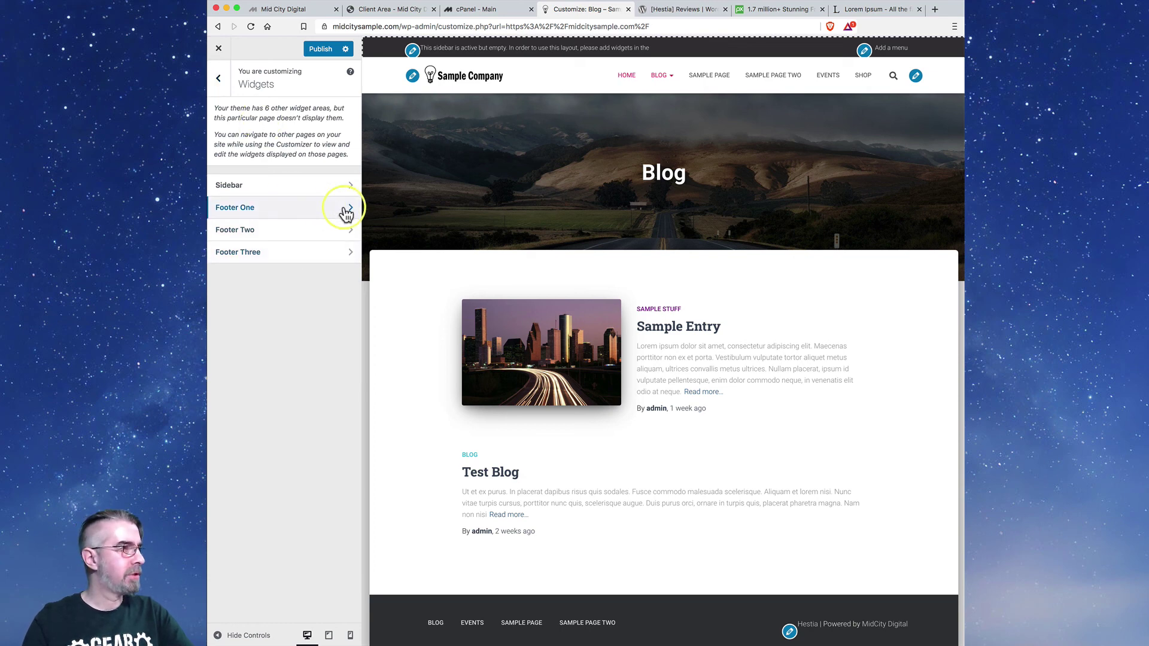
- Look through the Footer Two and Footer Three widget areas and return to the main customizer sections
left_click(219, 80)
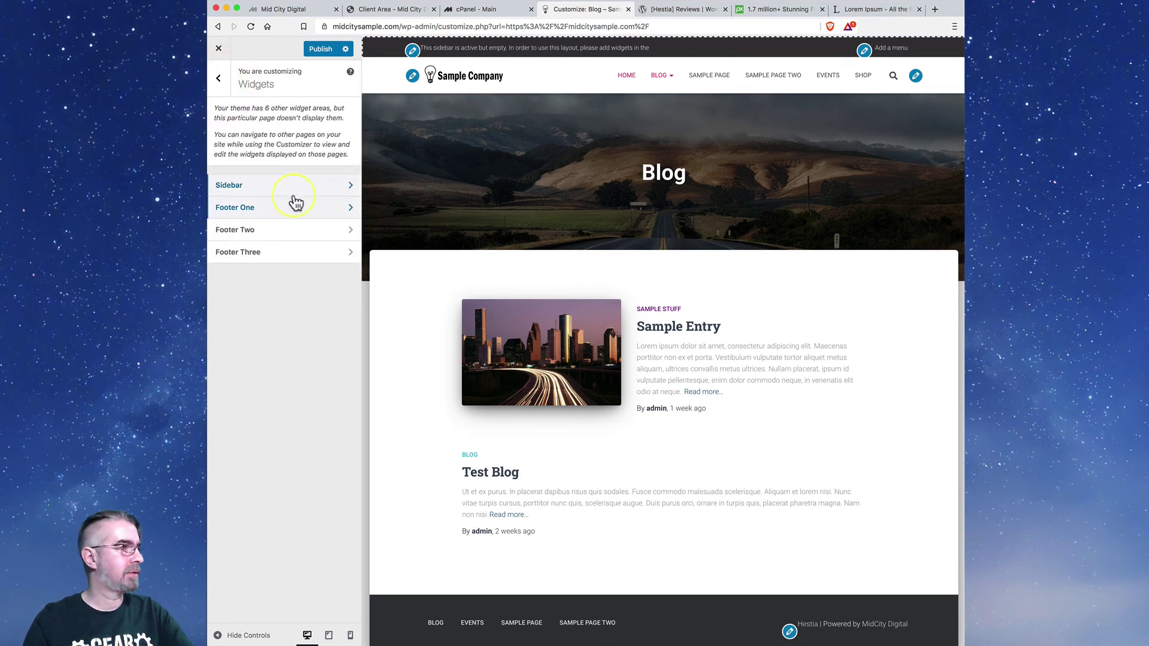
left_click(349, 233)
left_click(219, 80)
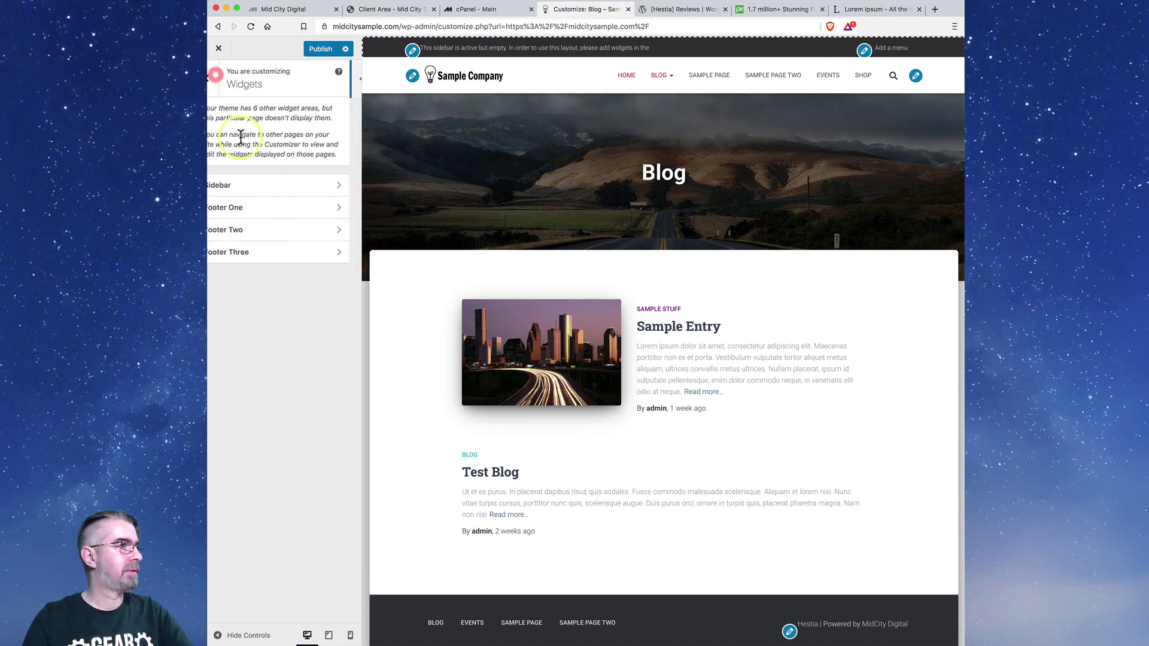
left_click(339, 255)
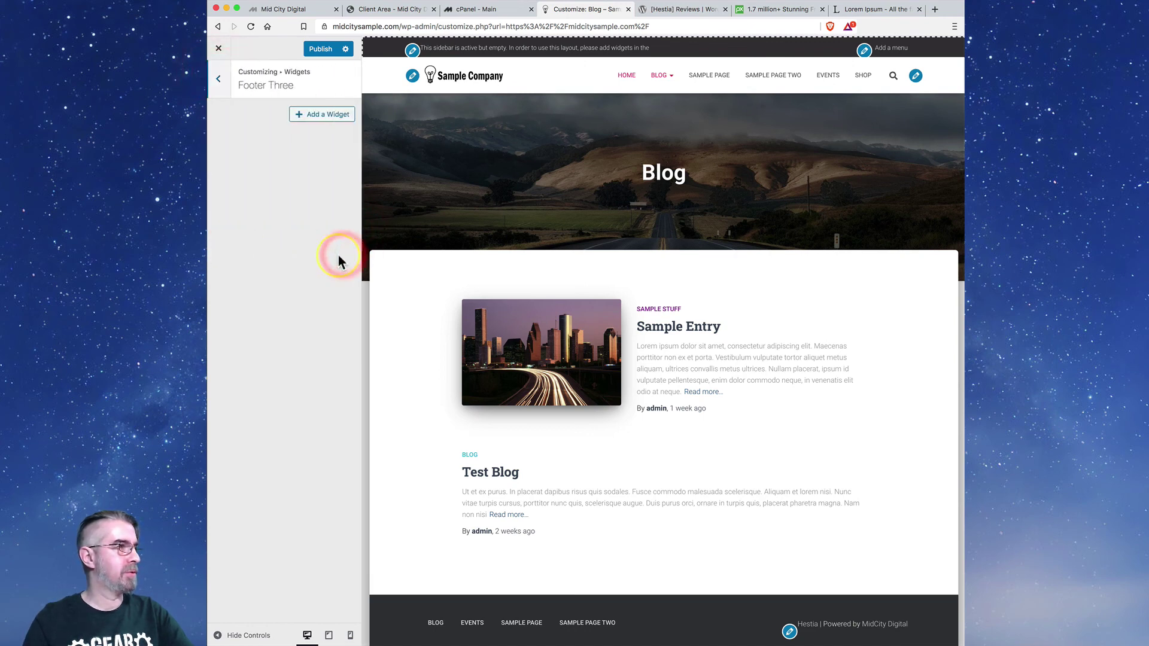
left_click(219, 82)
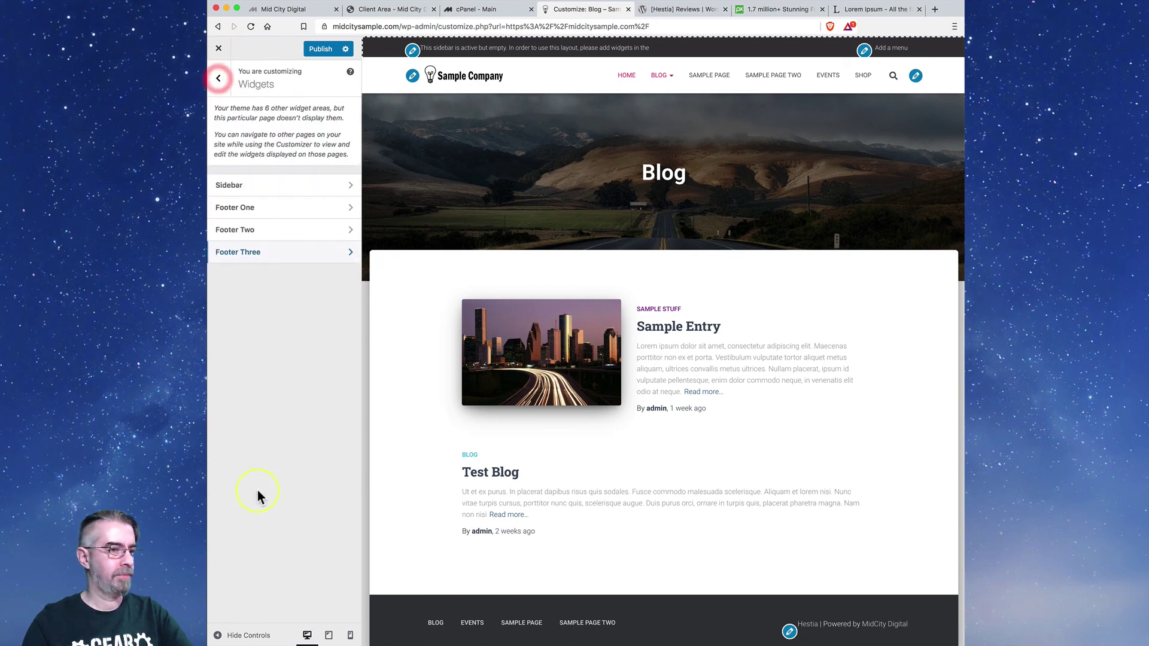
left_click(220, 84)
- Review the footer credits, the homepage settings and the Additional CSS editor in the customizer
left_click(339, 412)
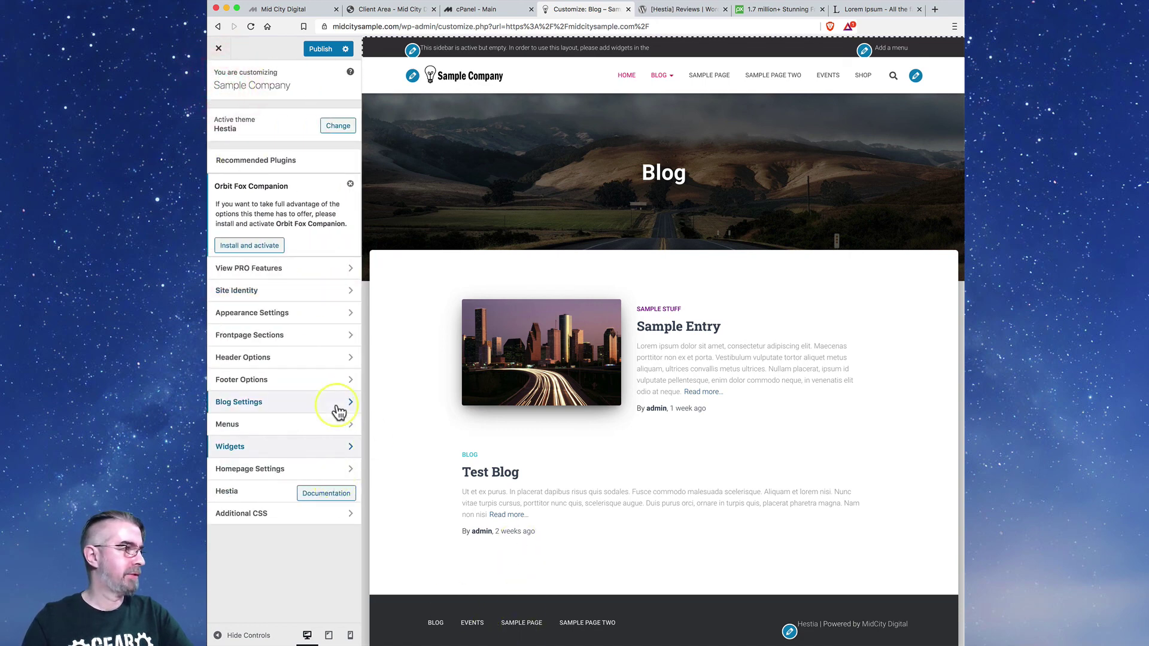
left_click(343, 379)
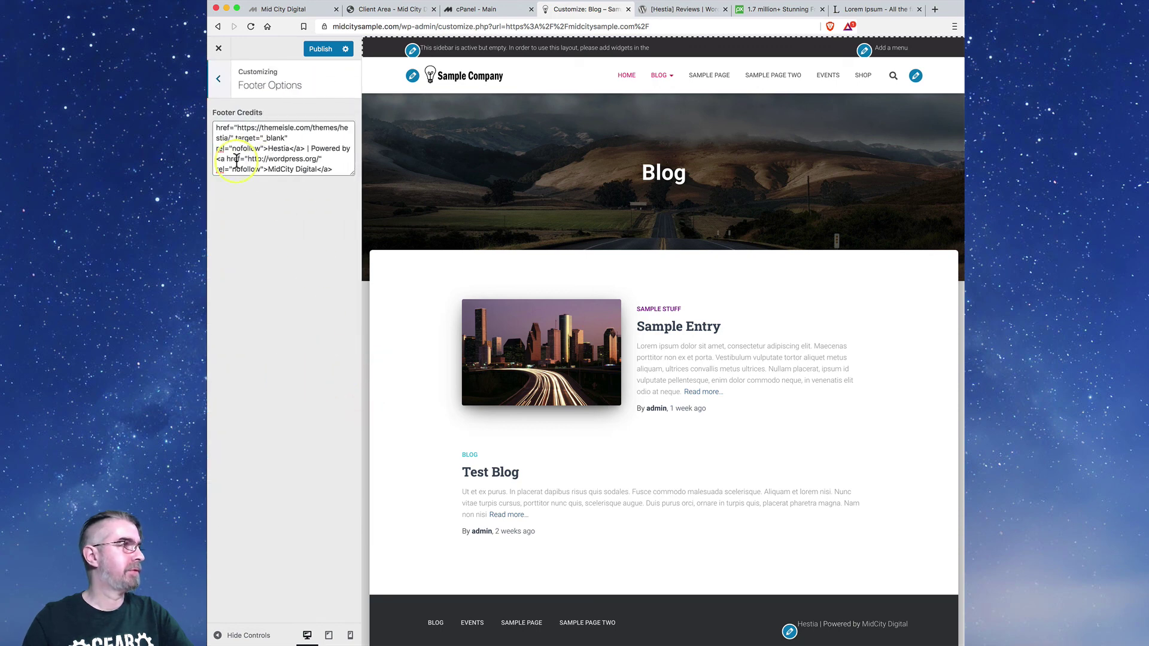
scroll(280, 156, "up", 1)
left_click(219, 81)
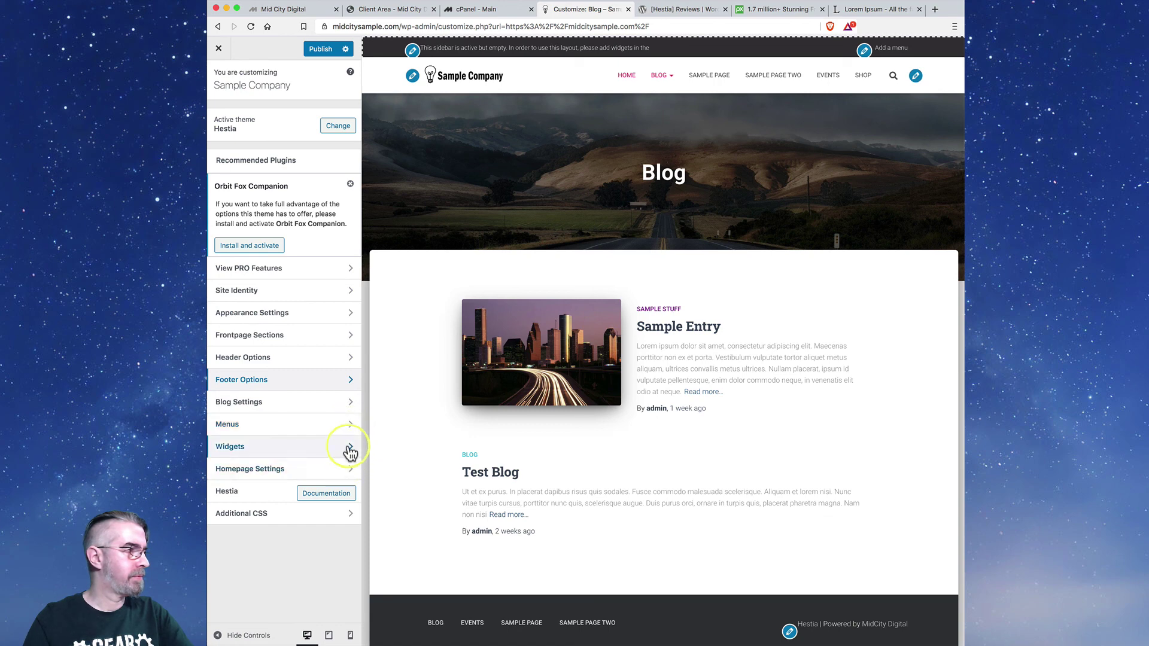
left_click(344, 472)
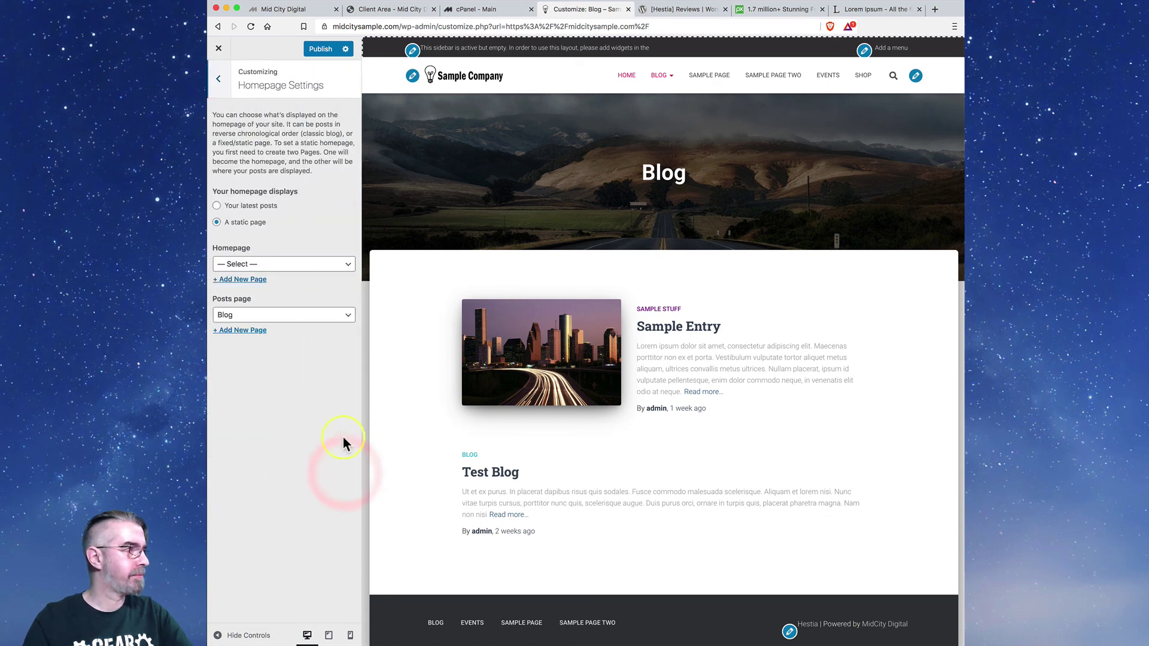
left_click(219, 80)
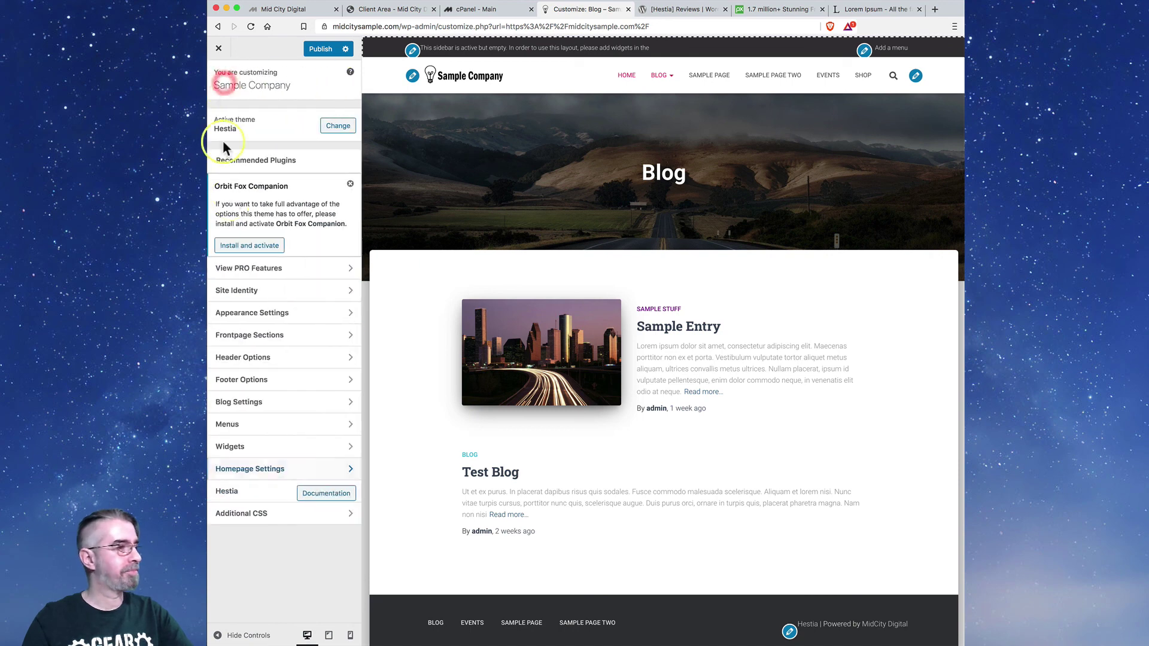
left_click(348, 516)
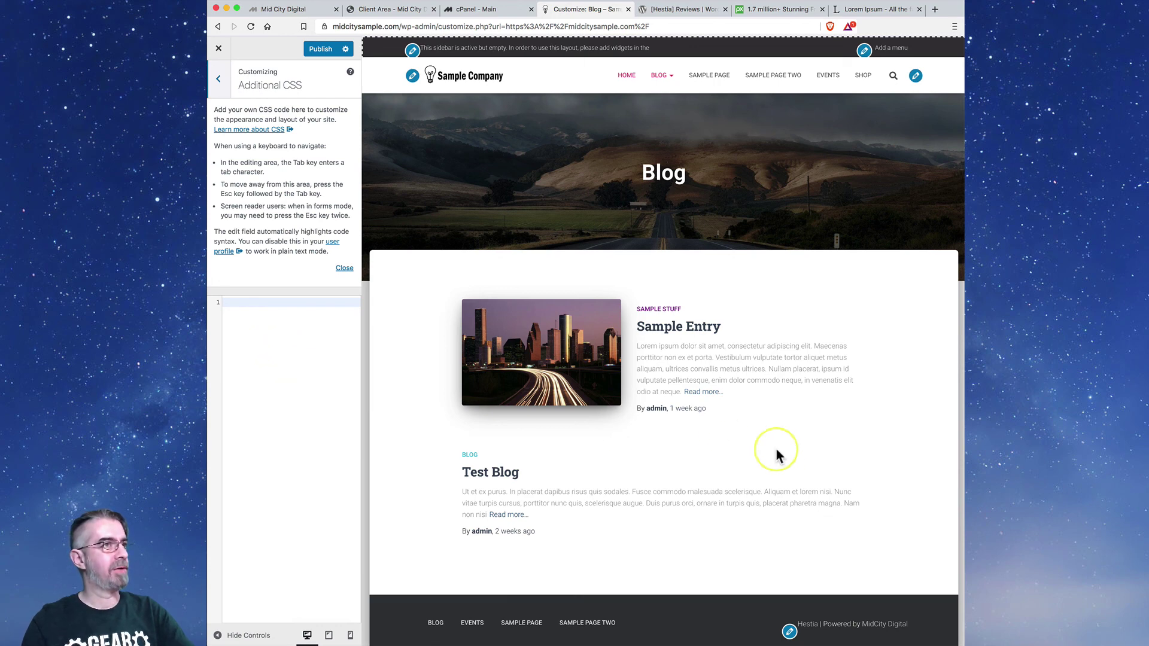
left_click(218, 84)
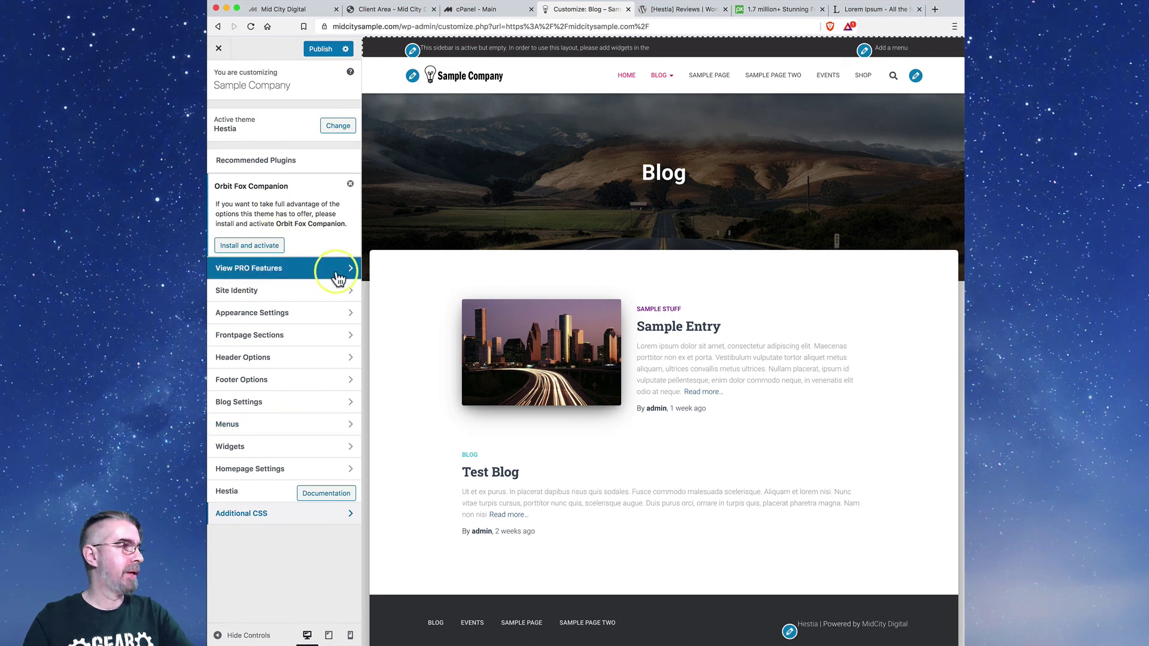
- In the general appearance settings, choose the right sidebar layout for pages and enable Scroll to Top
left_click(350, 313)
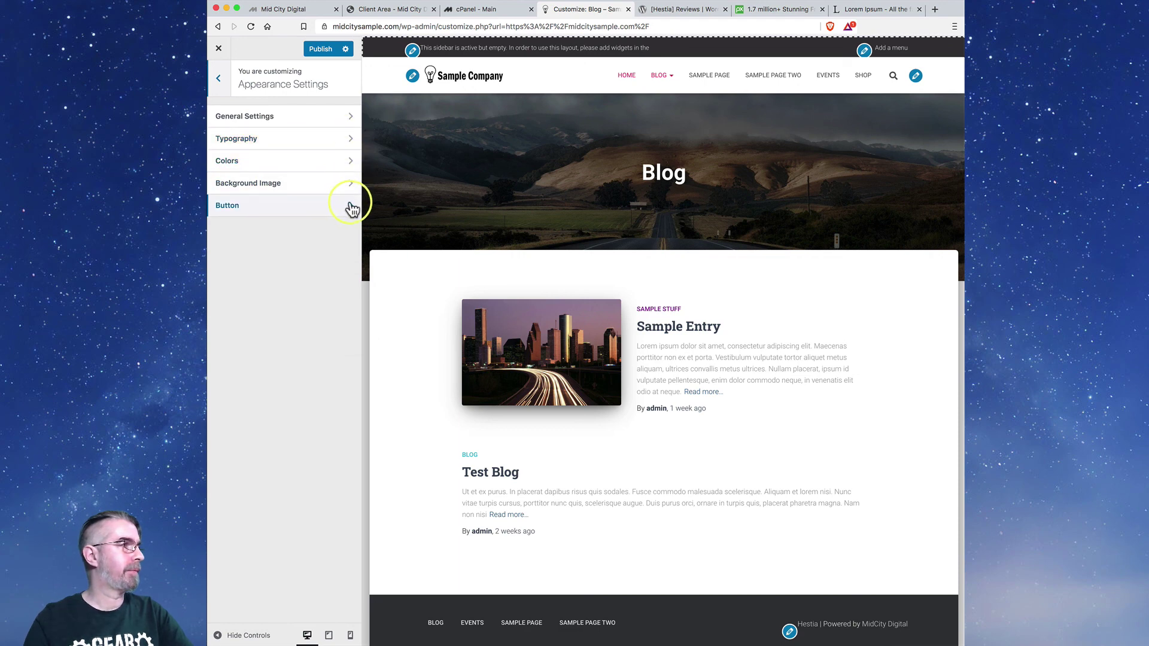
left_click(350, 118)
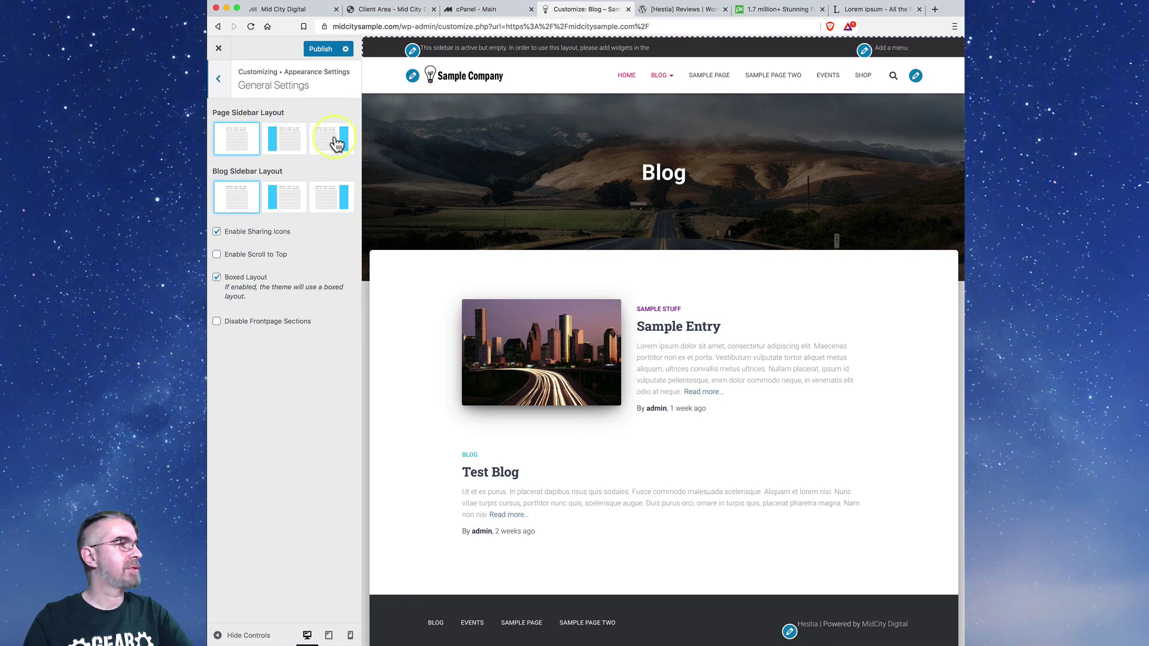
left_click(337, 143)
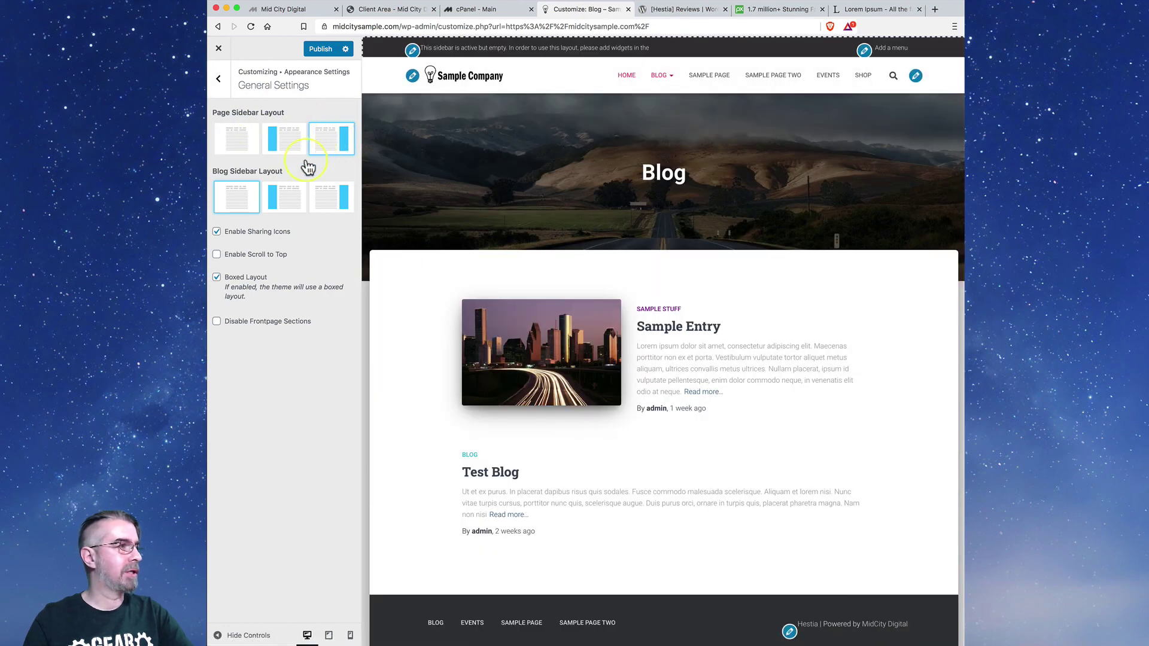
left_click(217, 255)
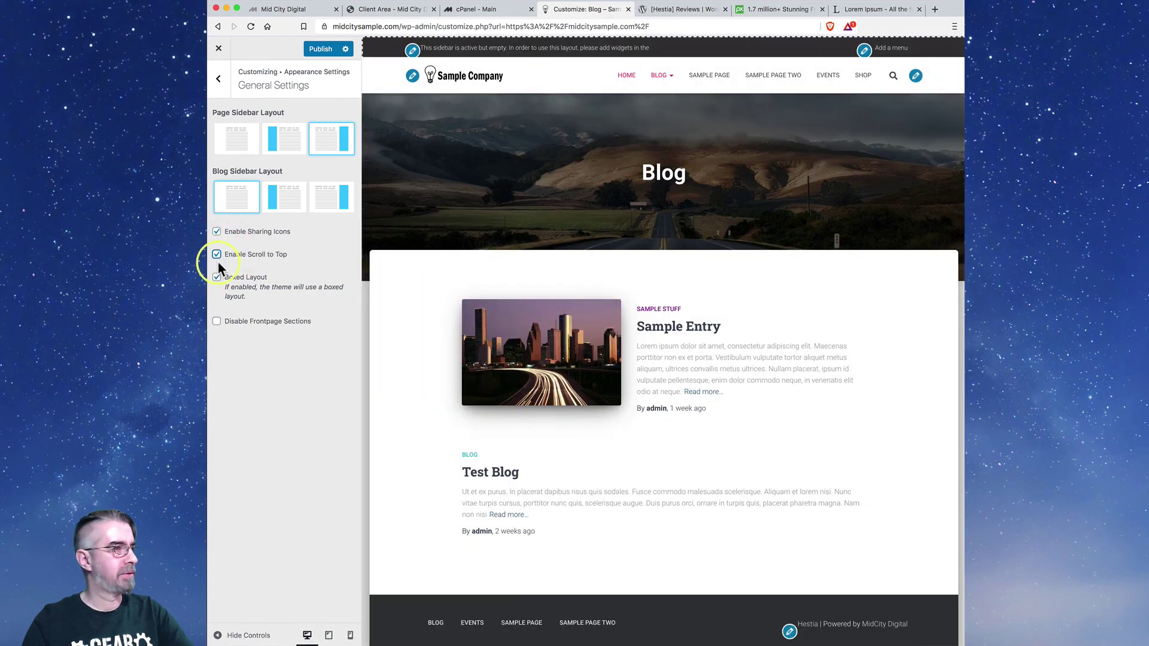
- Preview the Sample Entry post to check the scroll-to-top feature, and return the preview to the homepage
left_click(673, 338)
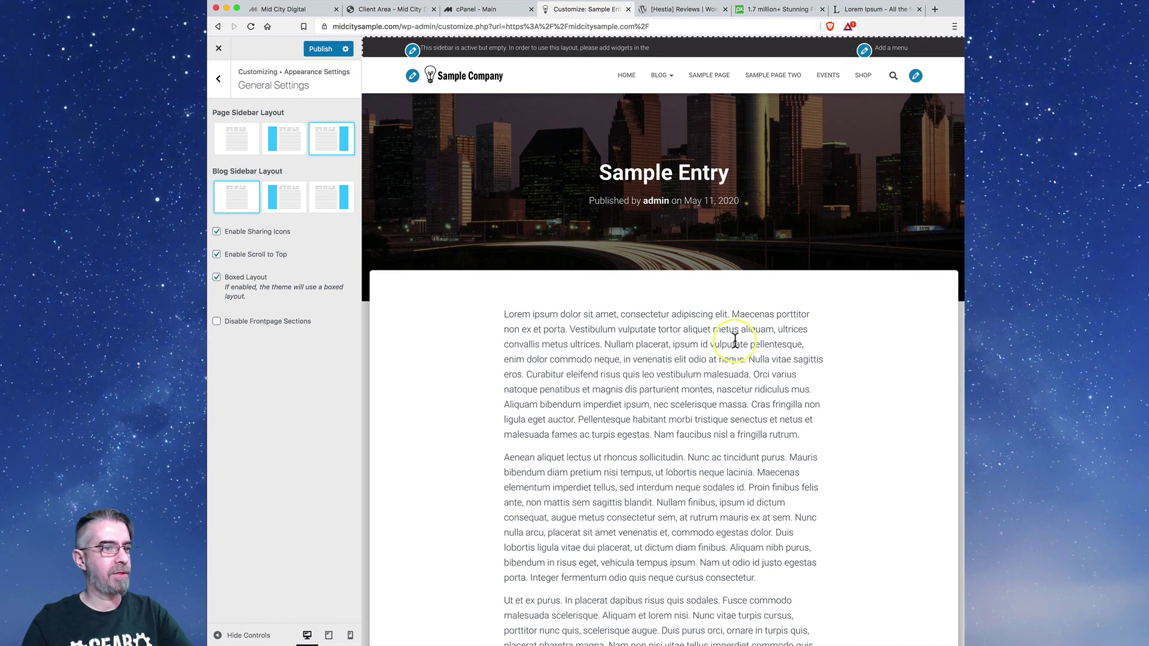
scroll(735, 339, "down", 5)
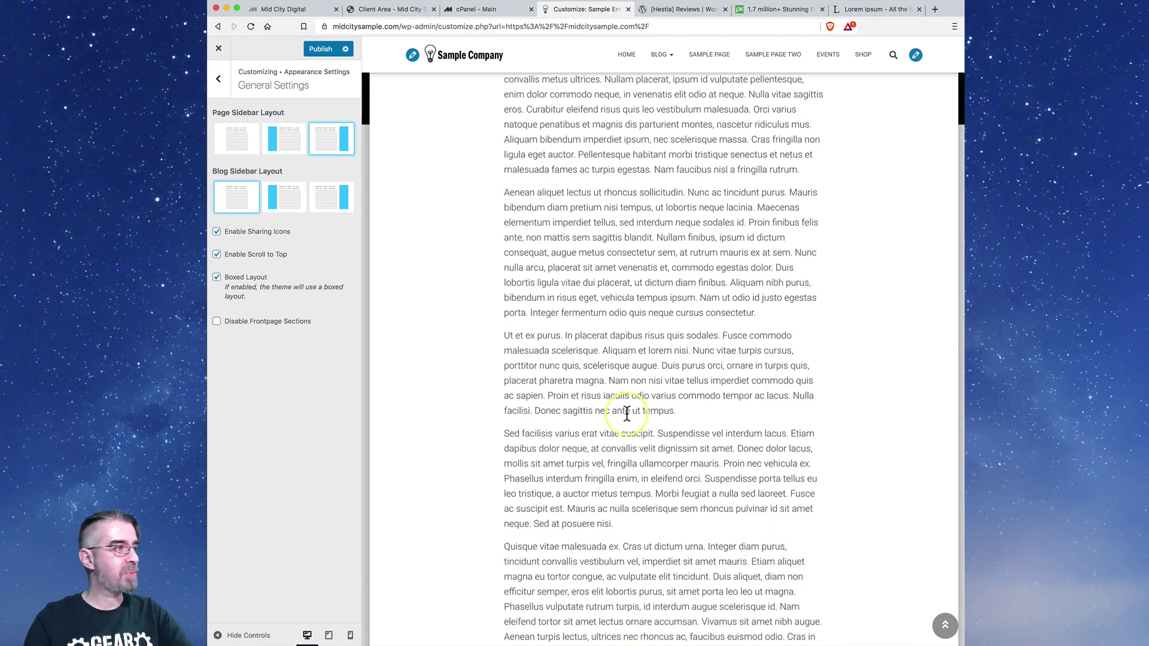
scroll(545, 404, "up", 5)
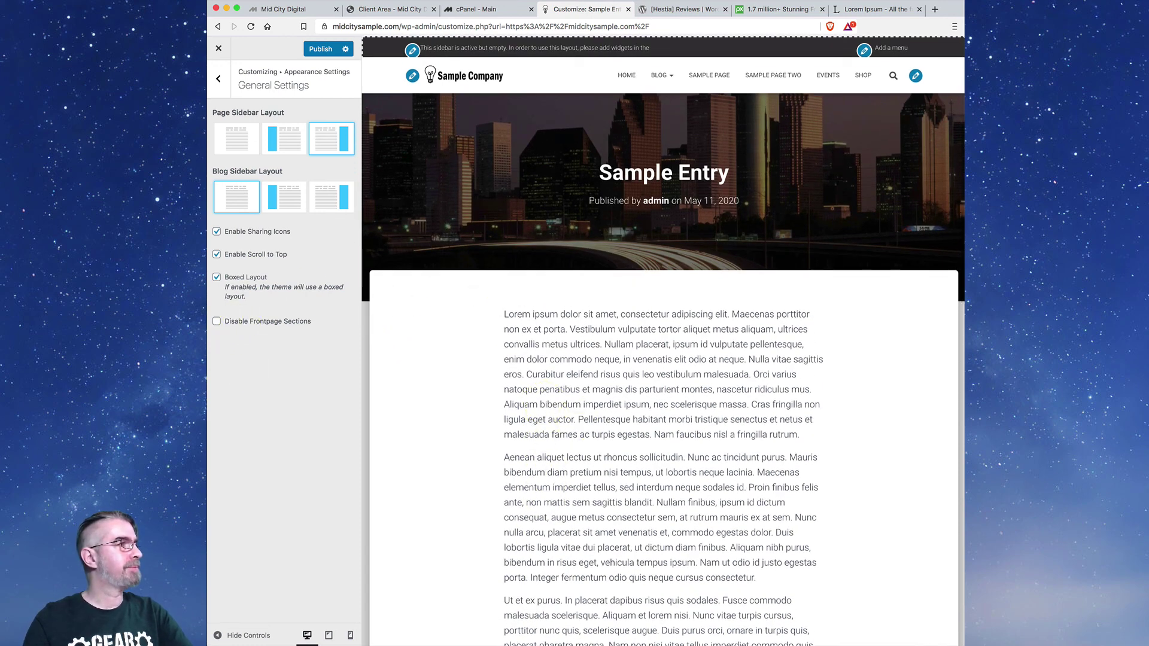
left_click(219, 80)
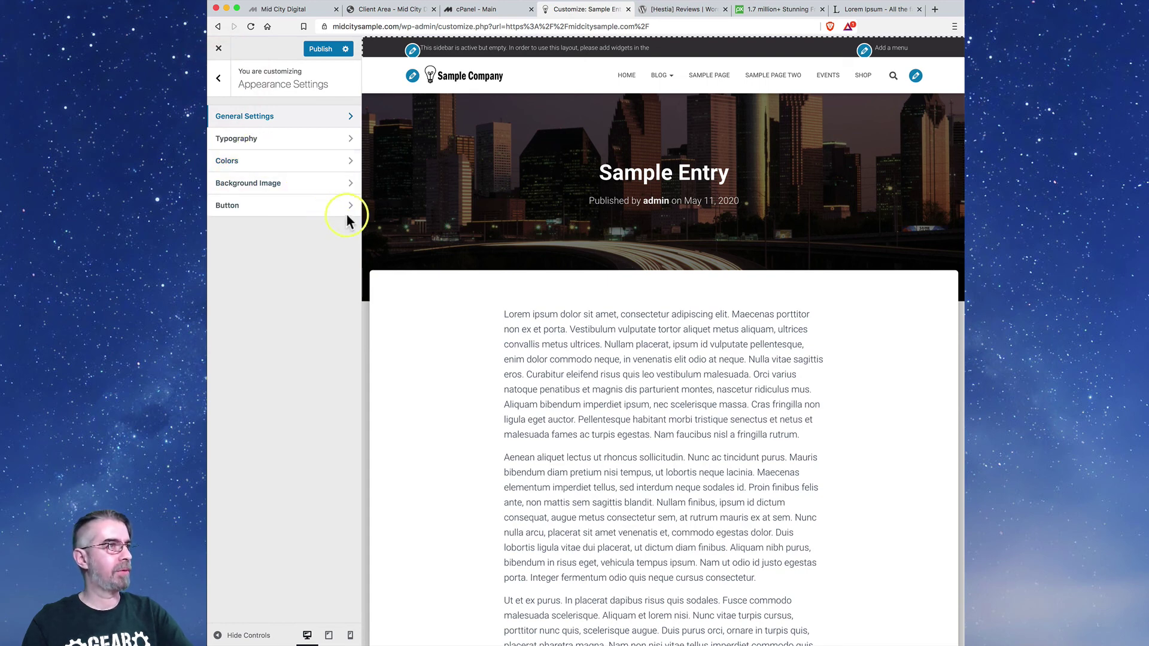
left_click(624, 77)
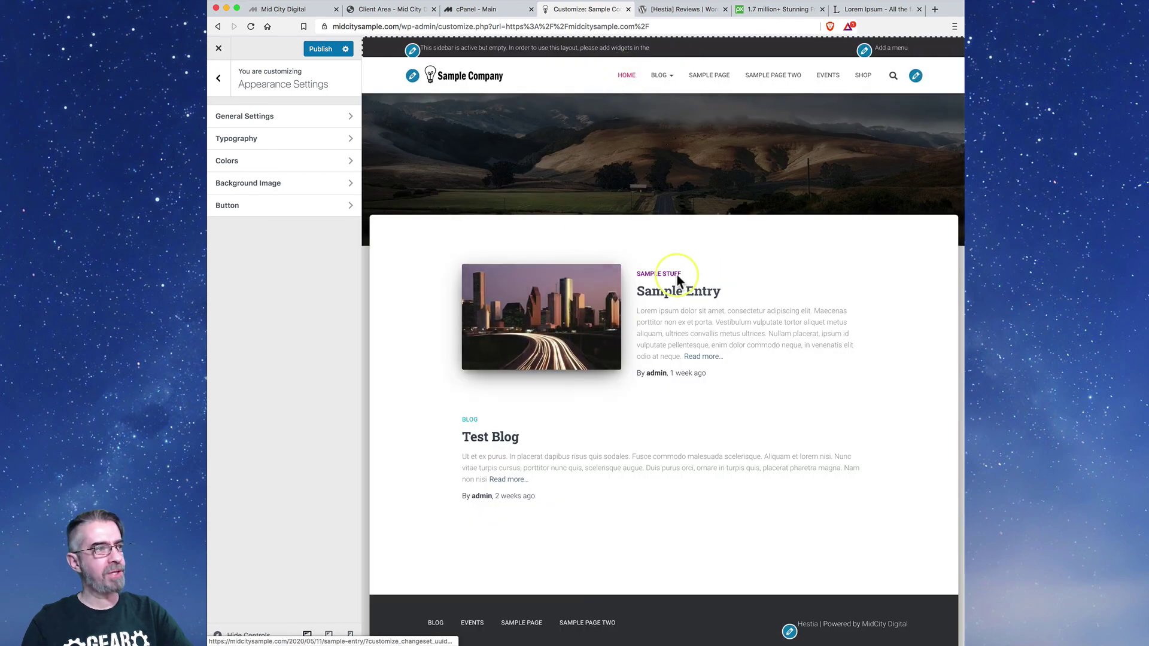
- Set the homepage to display the latest posts, publish the changes and exit the customizer
left_click(219, 78)
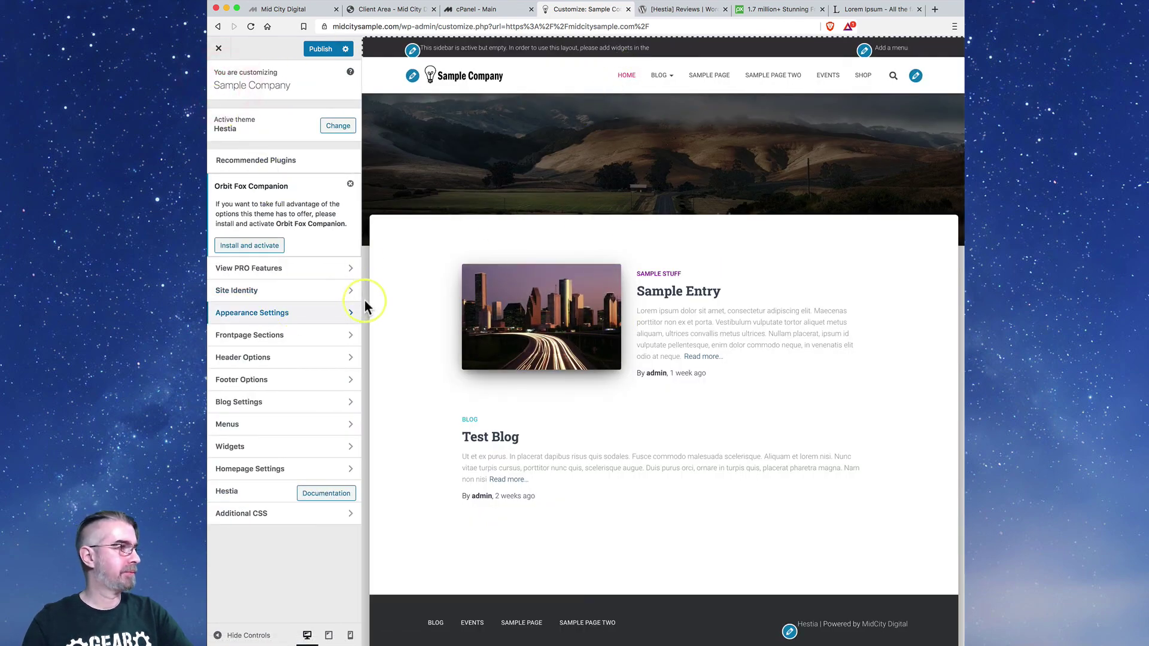
left_click(350, 471)
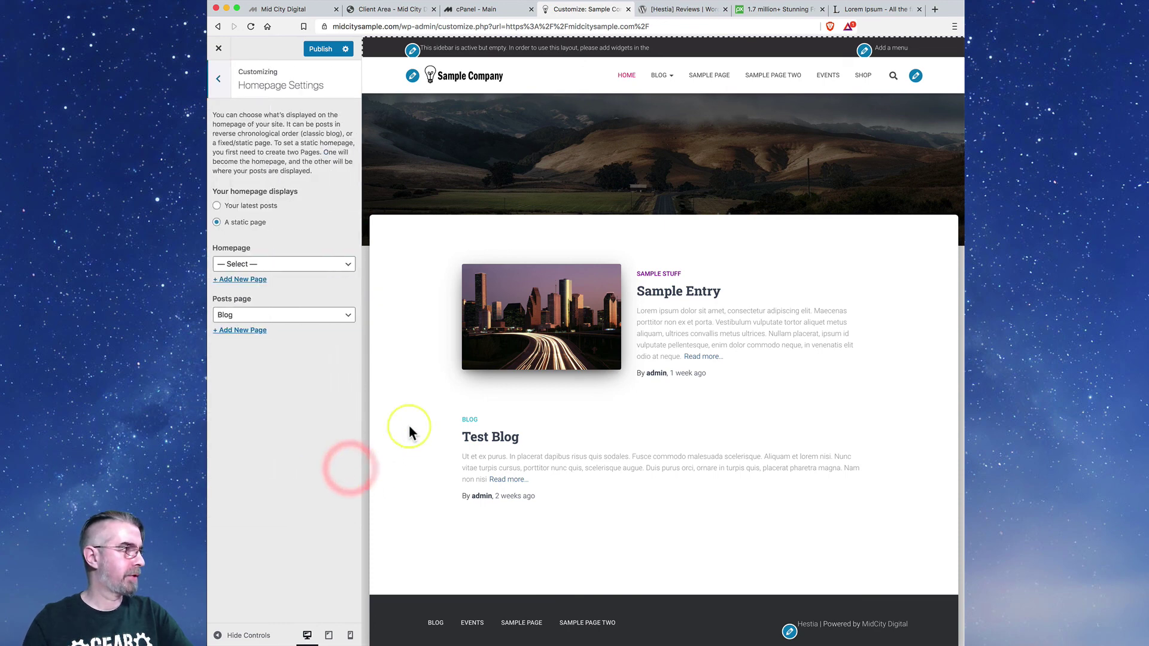
left_click(222, 205)
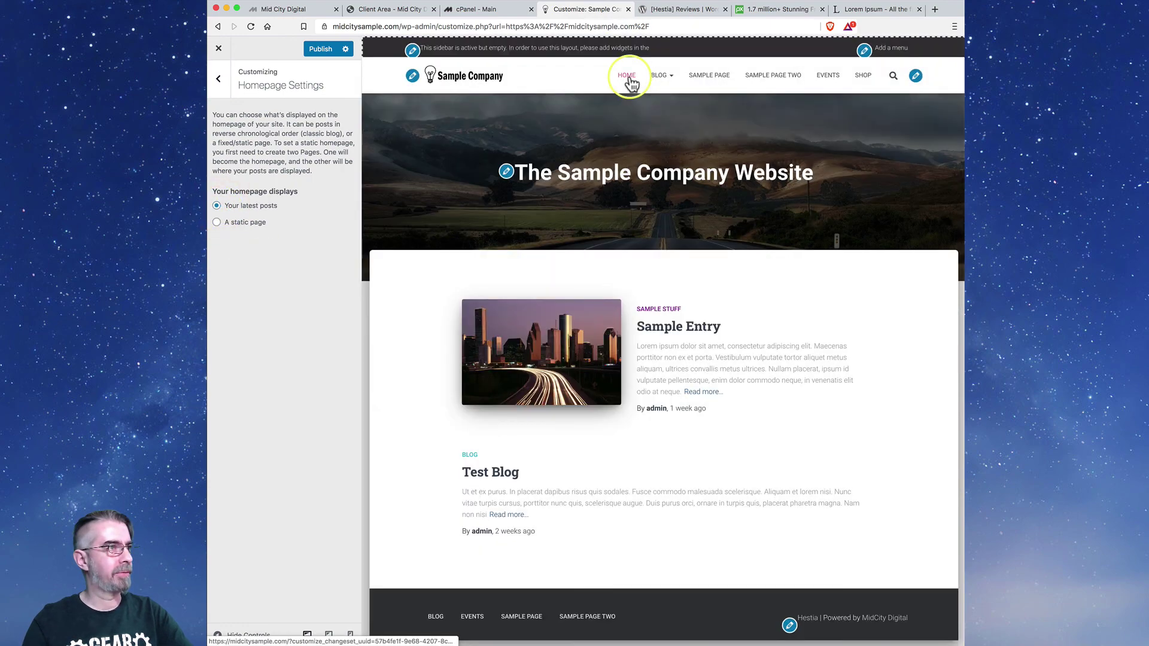
left_click(607, 81)
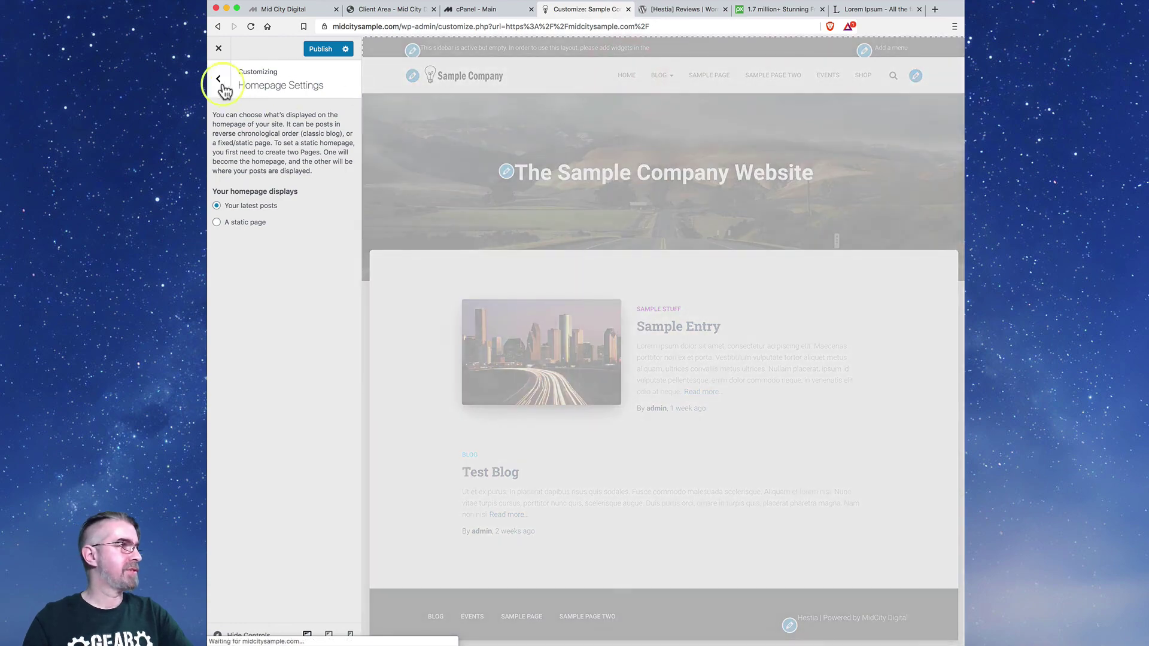
left_click(219, 80)
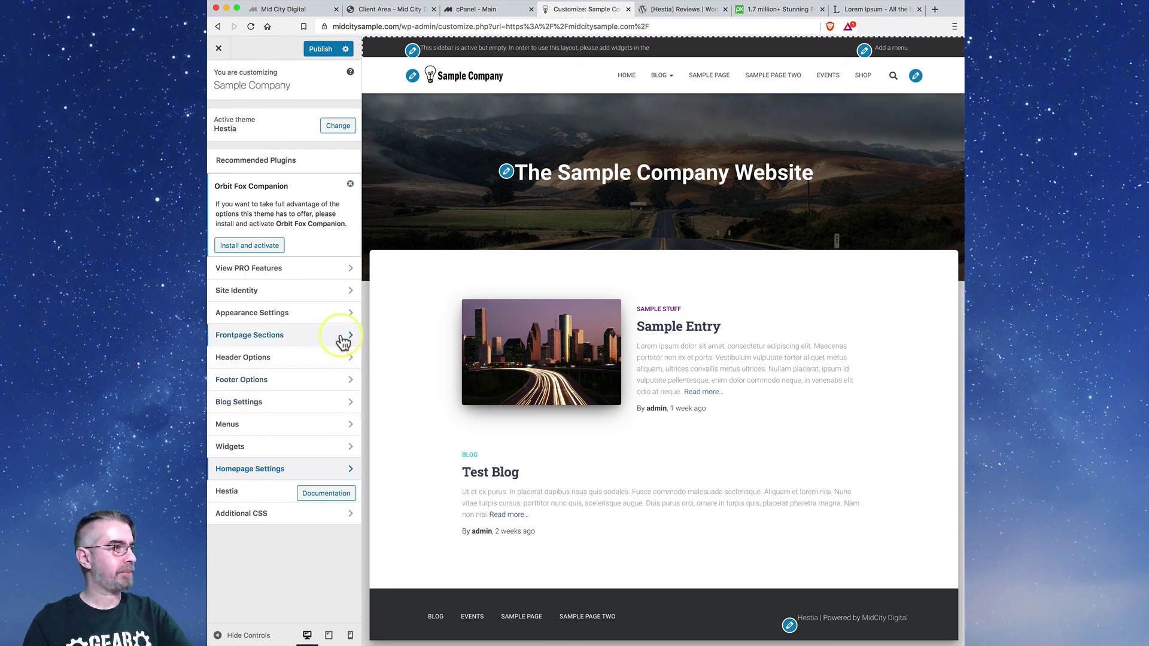
left_click(315, 50)
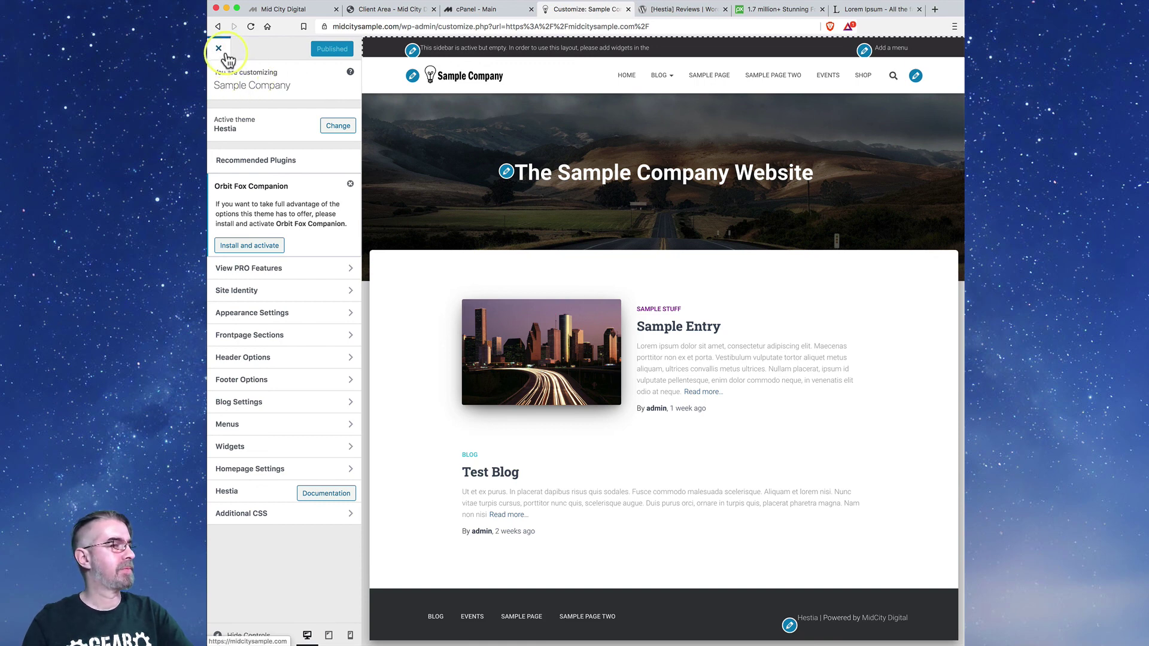
left_click(219, 49)
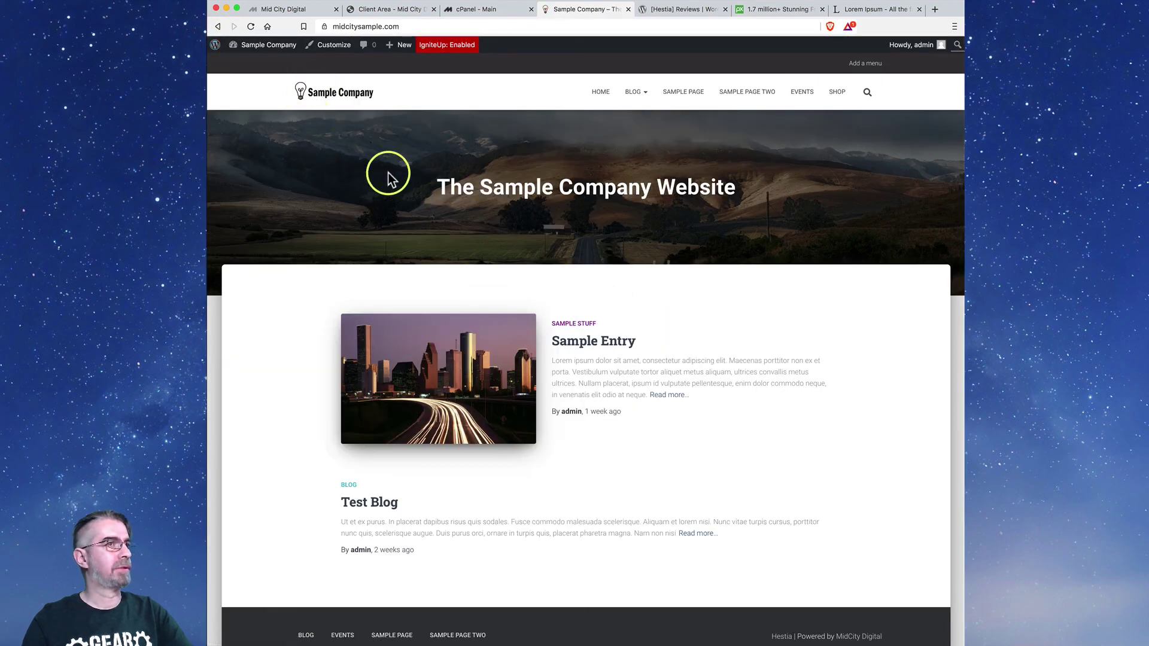
- Check the live homepage at full size and at phone width, including its mobile navigation menu, and restore the window size
scroll(713, 156, "down", 1)
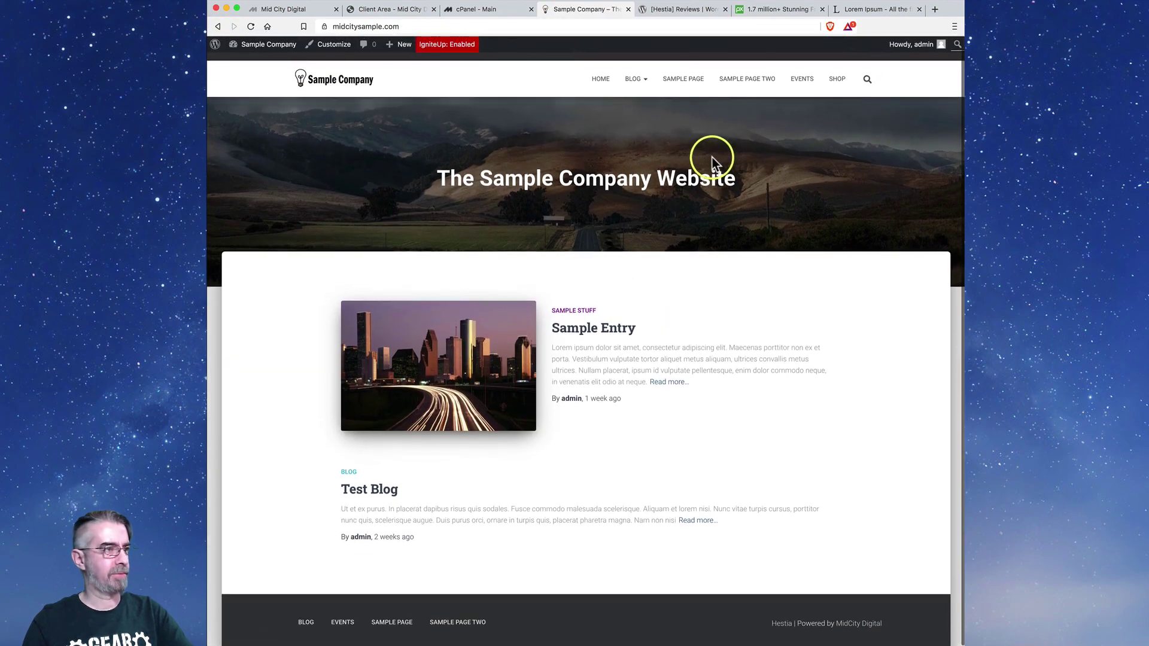
scroll(701, 160, "up", 1)
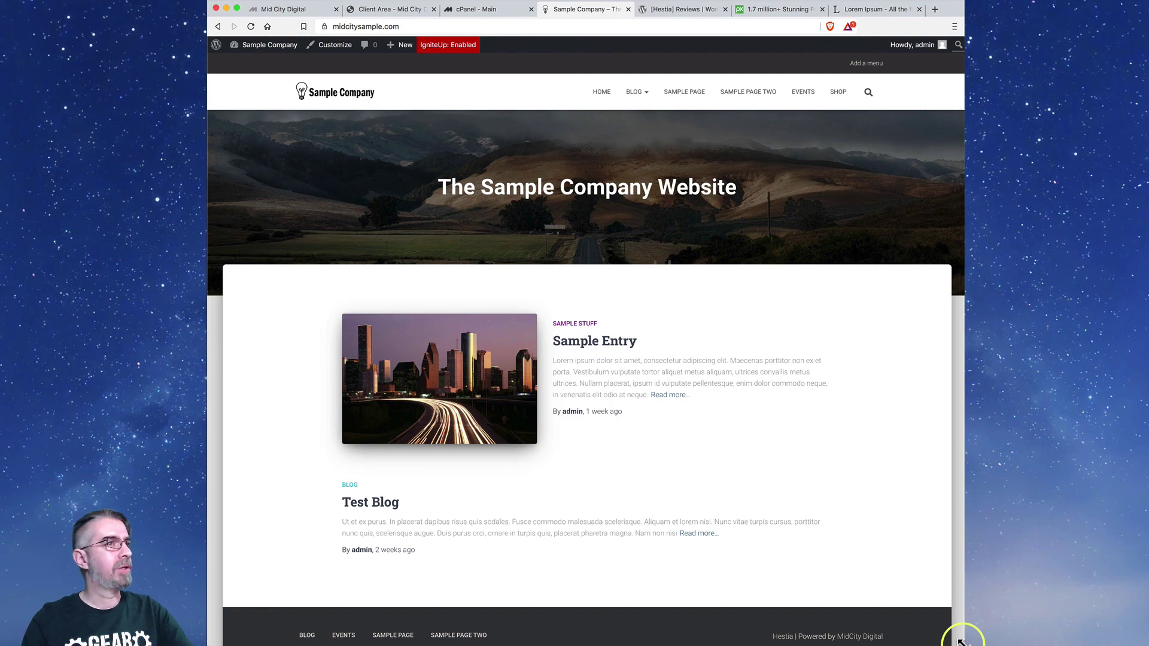
left_click_drag(961, 641, 466, 467)
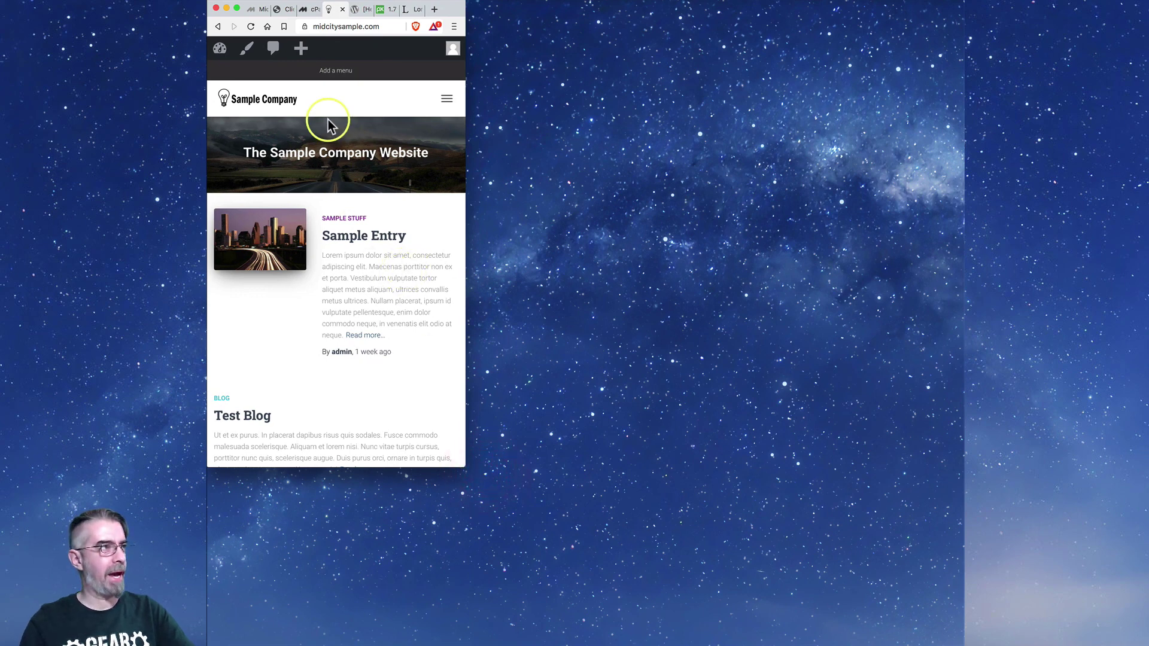
left_click(447, 99)
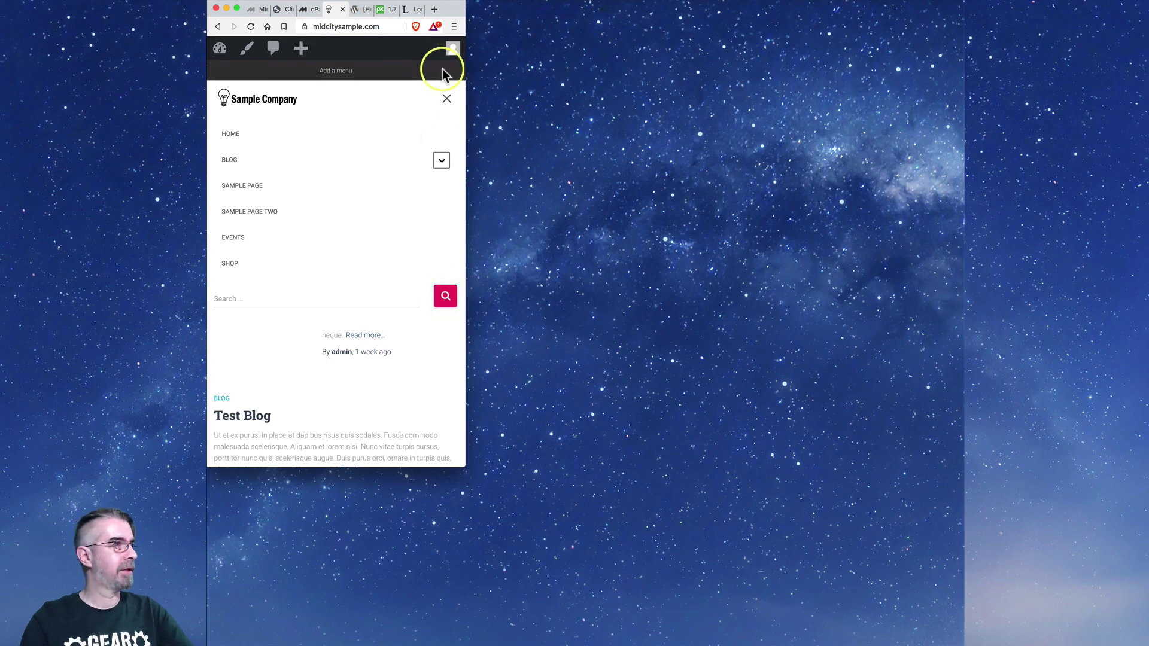
left_click(446, 99)
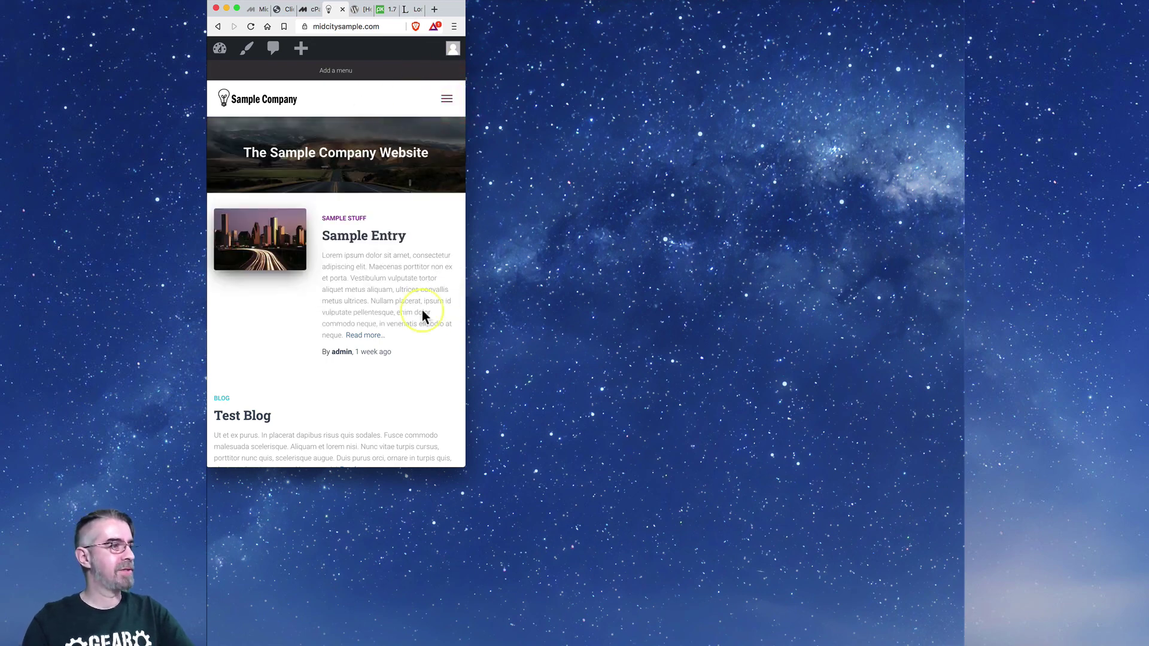
left_click_drag(465, 467, 961, 640)
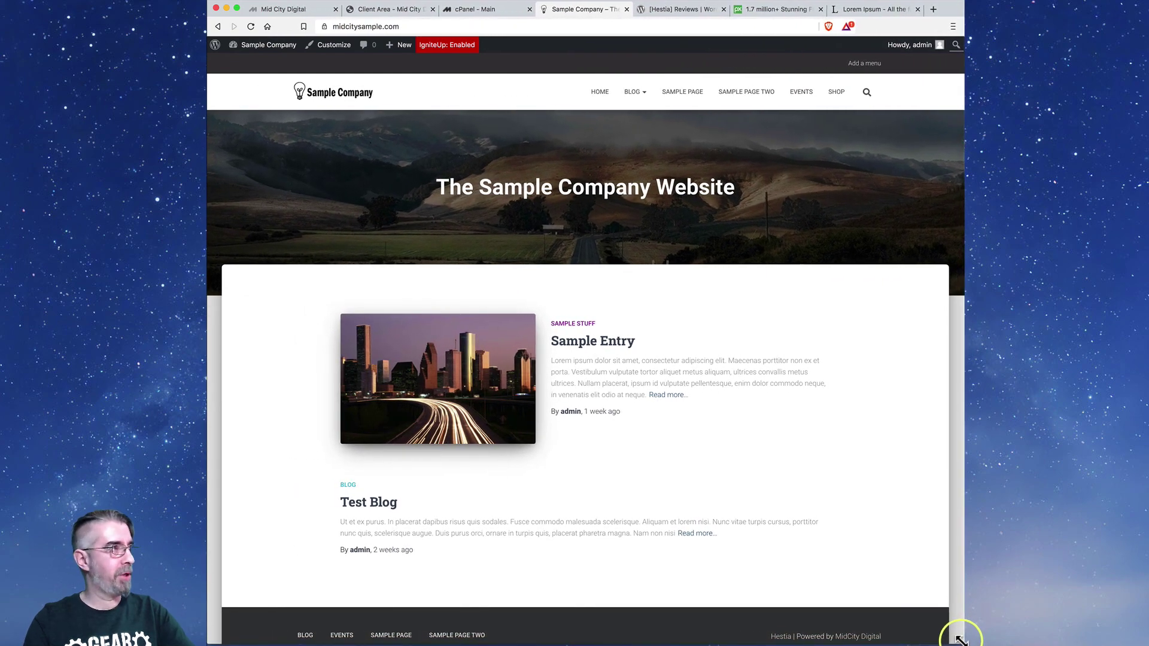
- Reopen the customizer from the live site to review its main sections, and close it
left_click(329, 97)
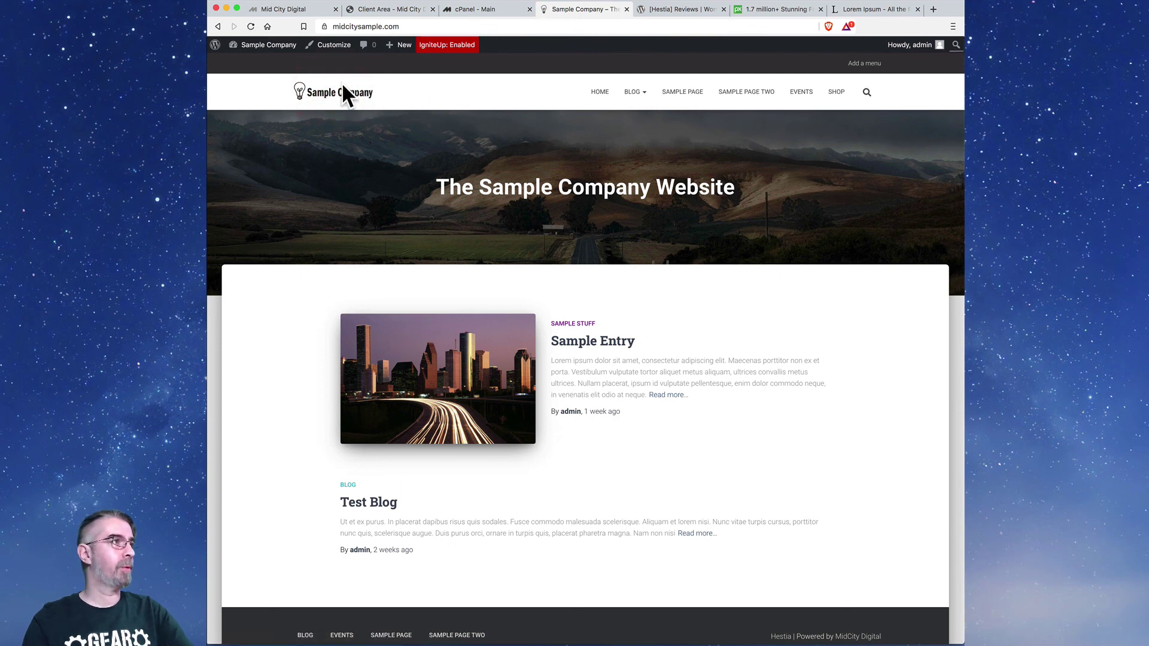
mouse_move(272, 49)
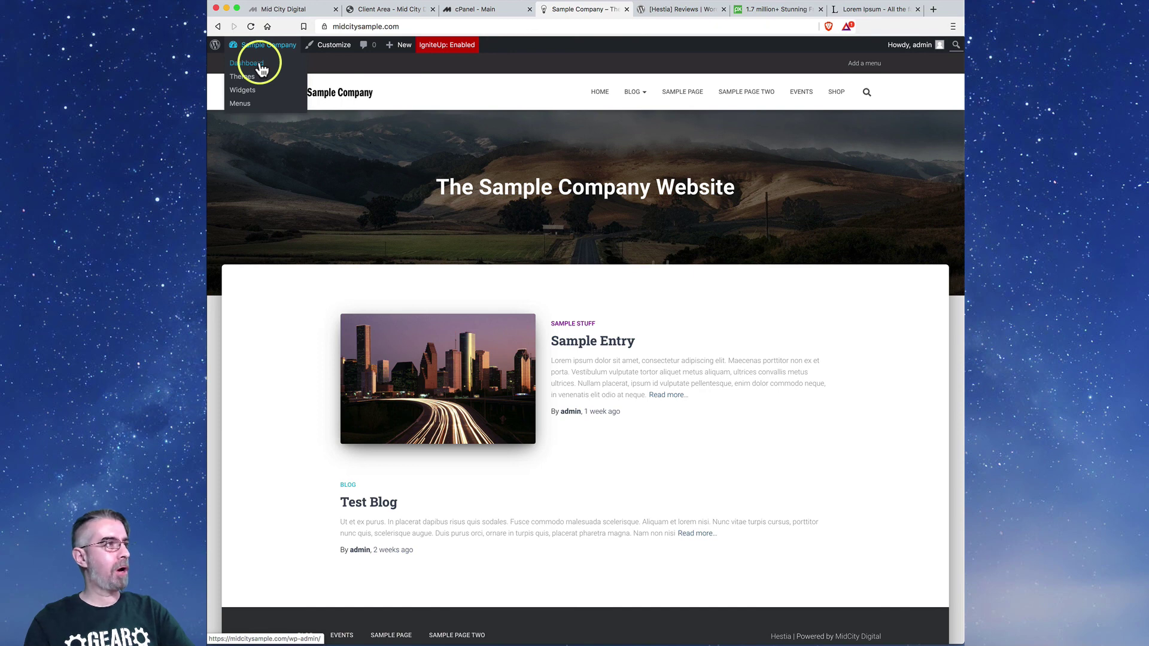
left_click(334, 47)
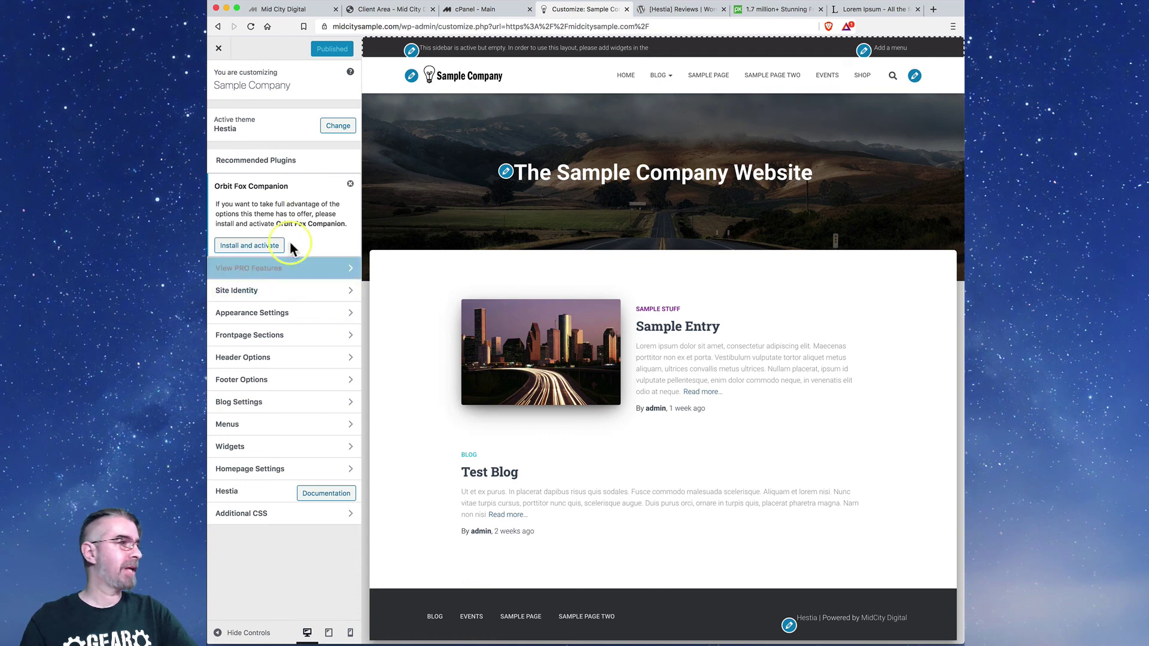
left_click(219, 50)
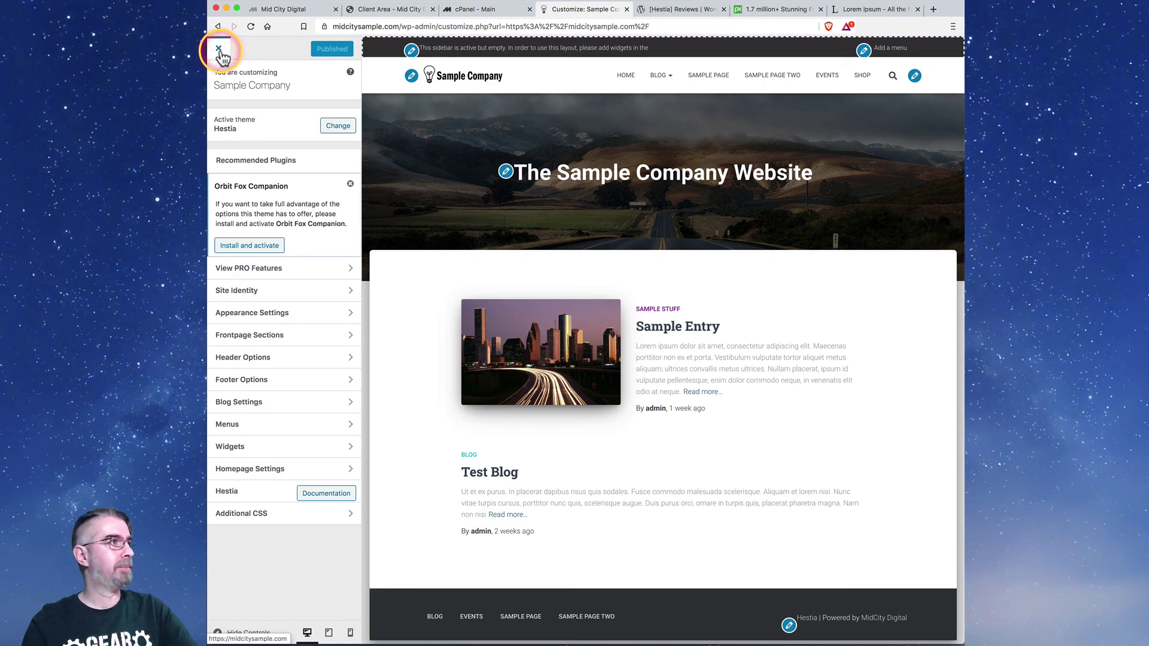